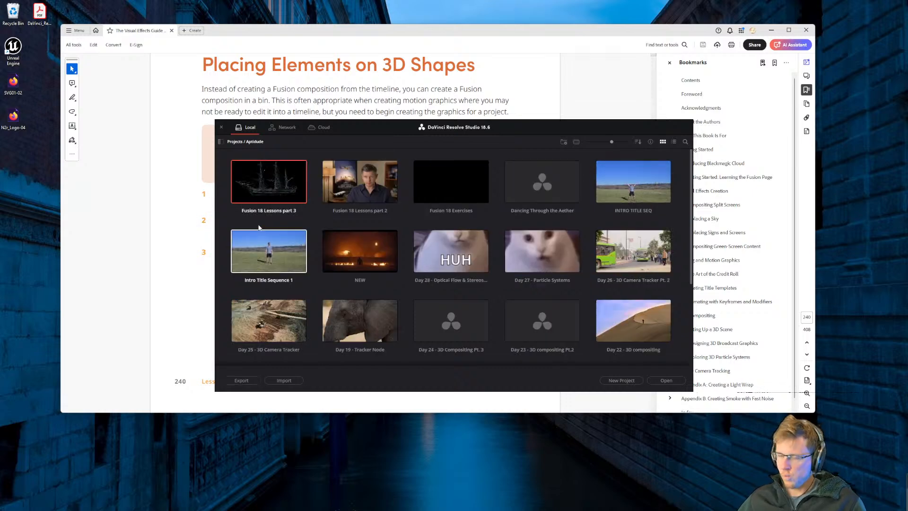
Step: Open the "Fusion 18 Lessons part 3" project and move the timeline playhead to 01:00:07:11
double_click(271, 181)
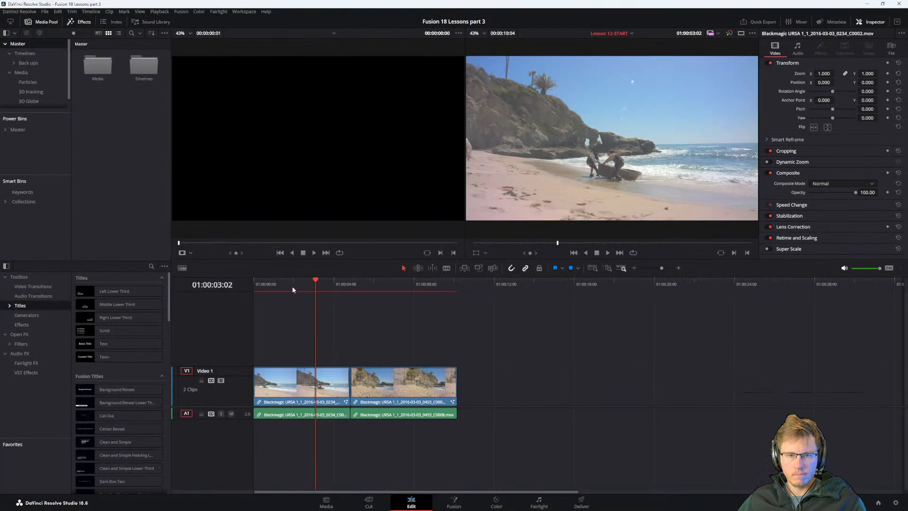
left_click(403, 281)
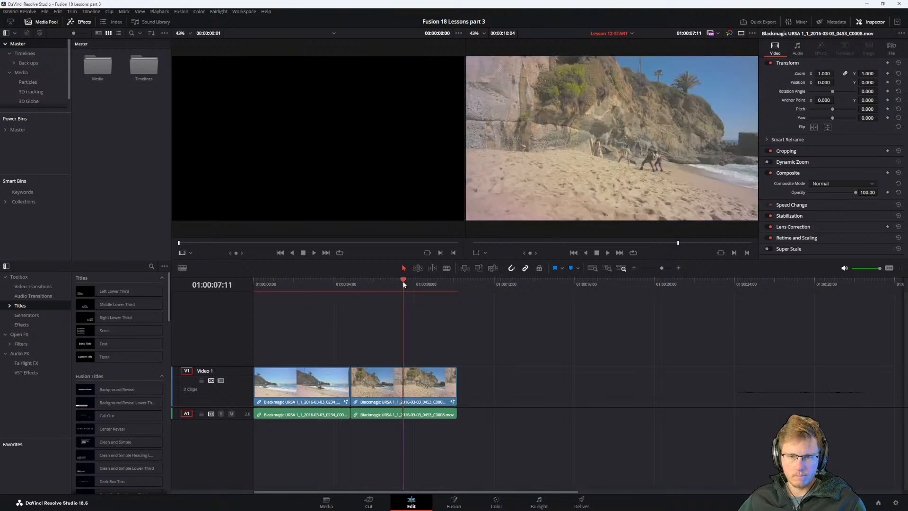
Step: Browse the Timelines bin's Back ups folder and look at the Lesson 9 backup compositions
left_click(106, 115)
left_click(101, 60)
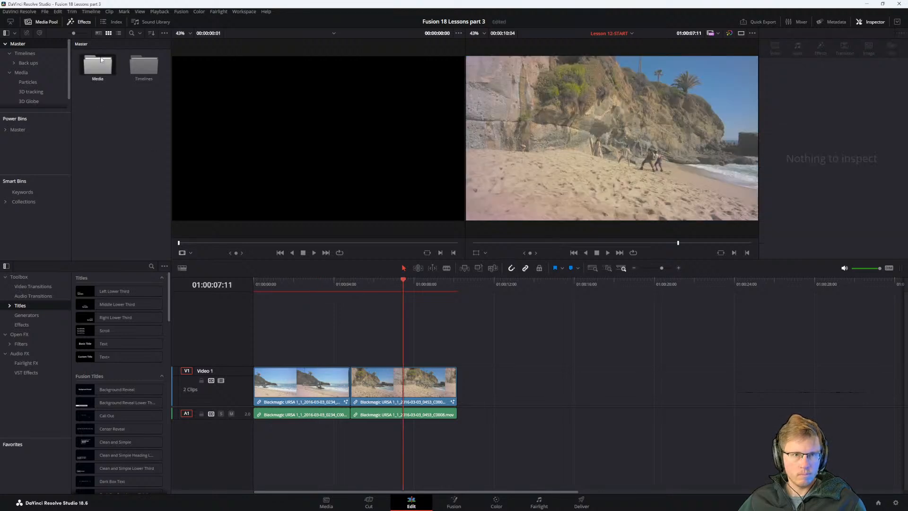
double_click(143, 65)
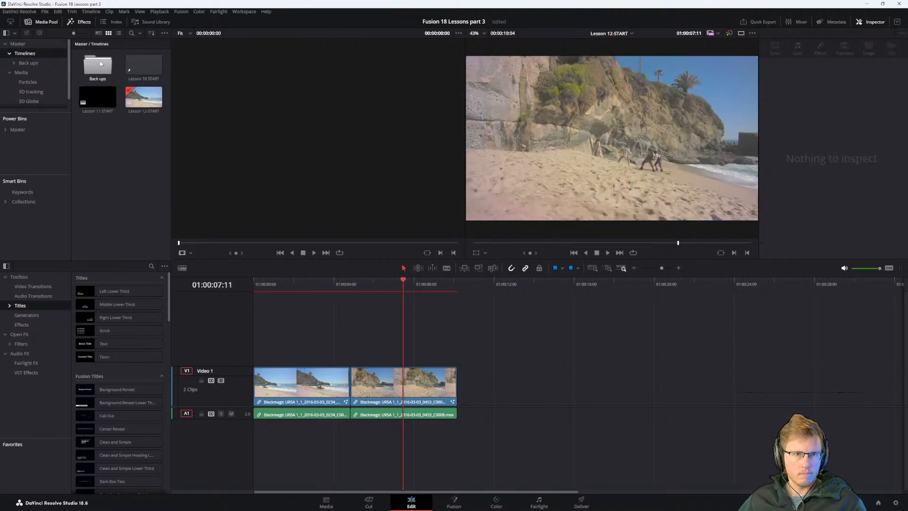
double_click(101, 63)
double_click(144, 62)
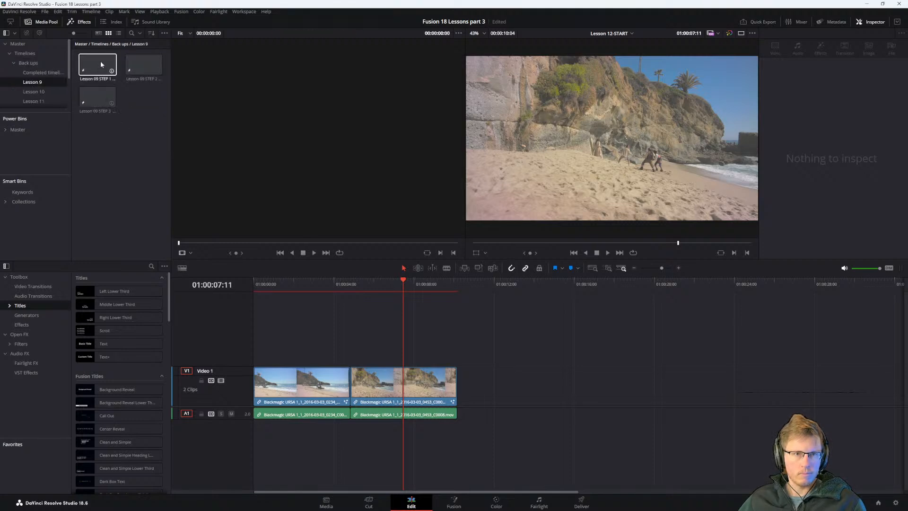
left_click(144, 63)
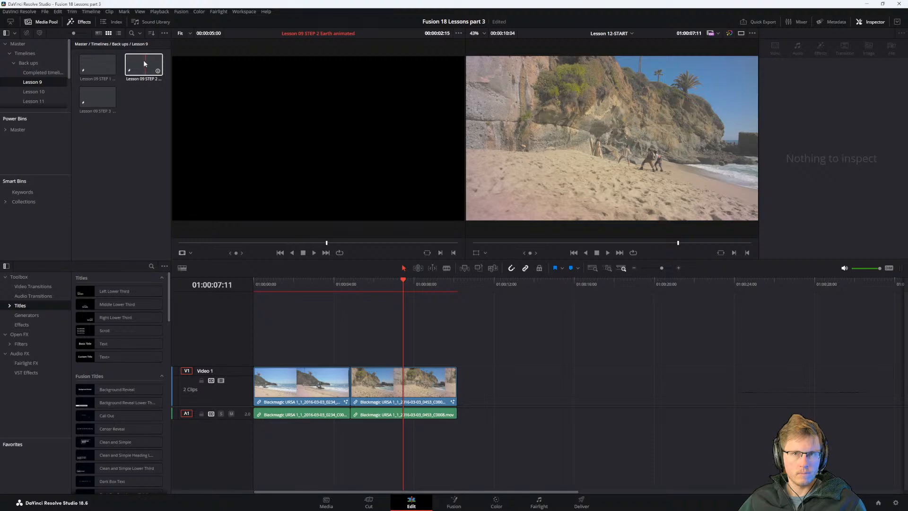
Step: Consult the Visual Effects Guide PDF in Acrobat, then return to DaVinci Resolve and open the 3D Globe bin inside Media
key("alt+Tab")
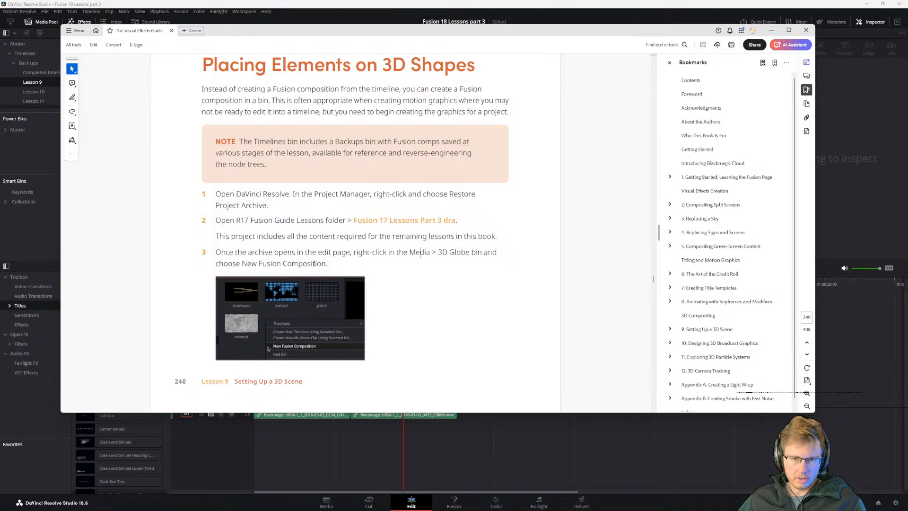
left_click_drag(232, 32, 408, 29)
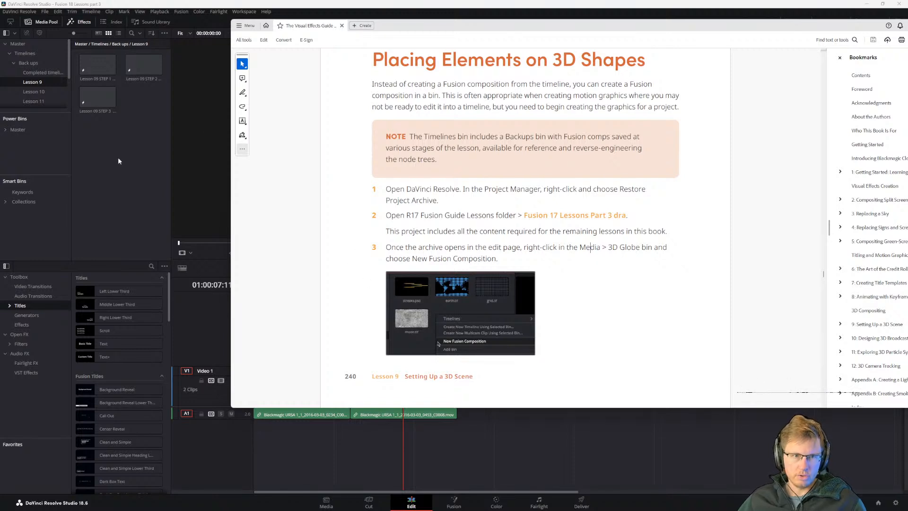
left_click(100, 44)
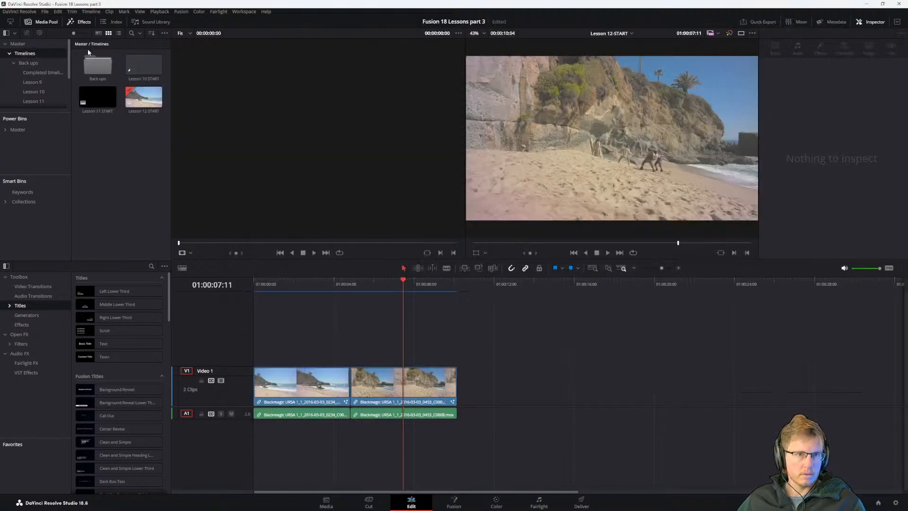
left_click(80, 45)
double_click(97, 65)
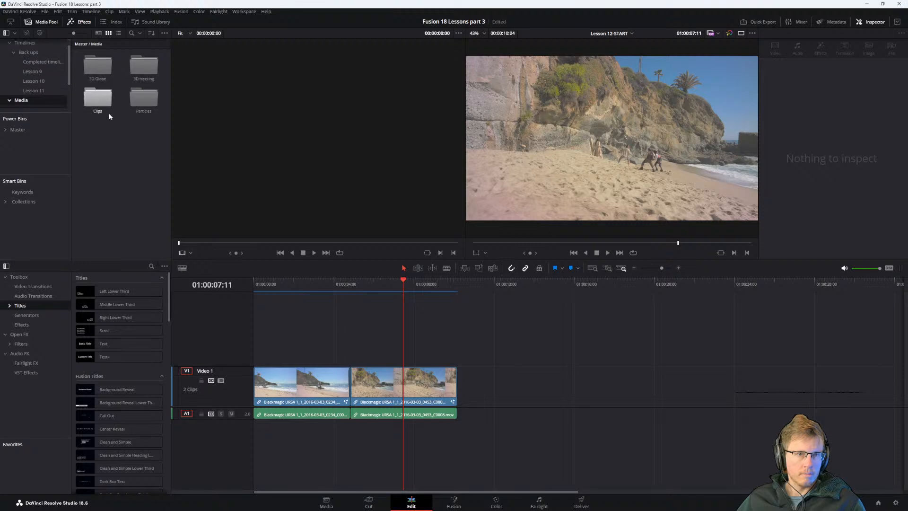
double_click(100, 71)
Step: Create a new Fusion composition clip in the 3D Globe bin, keeping the default name, duration and frame rate
right_click(115, 172)
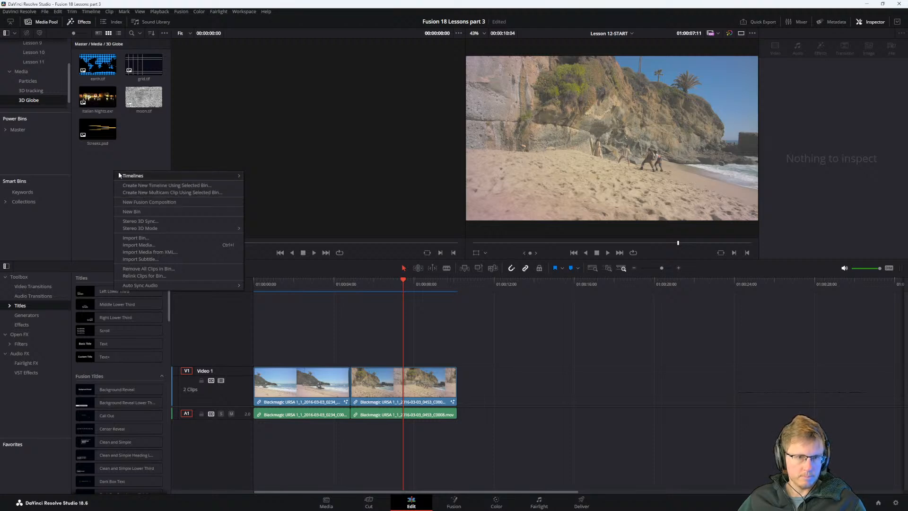
left_click(137, 202)
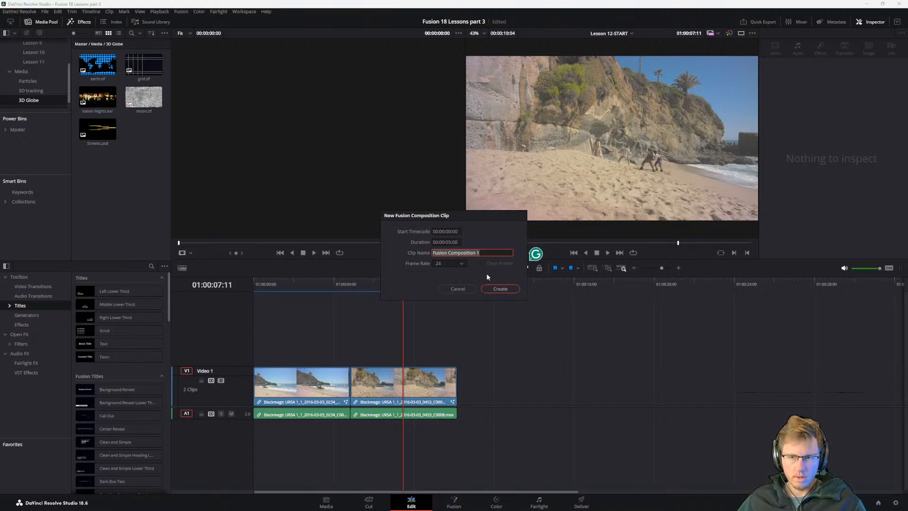
key("alt+Tab")
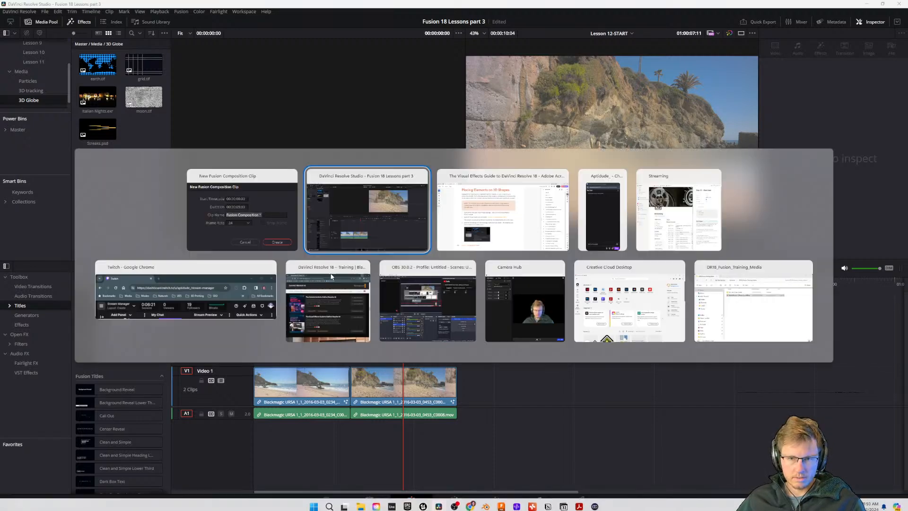
scroll(518, 208, "down", 5)
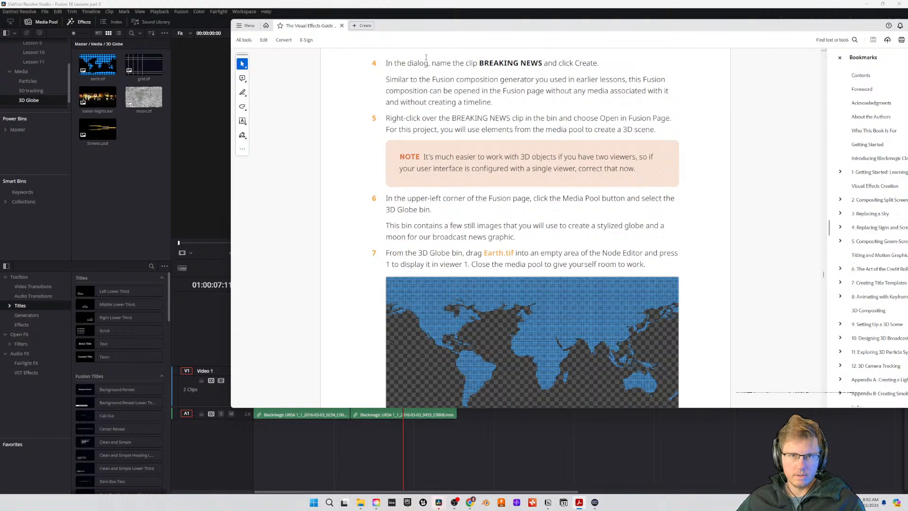
key("alt+Tab")
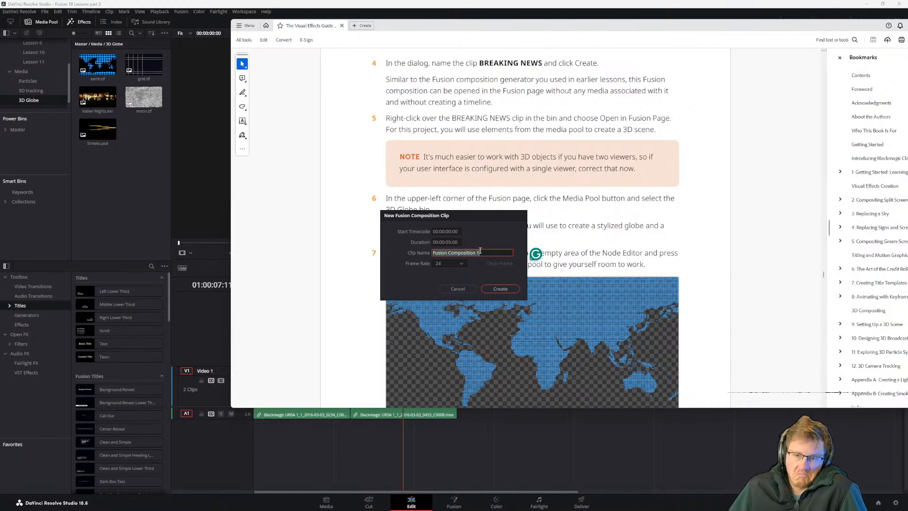
left_click(500, 288)
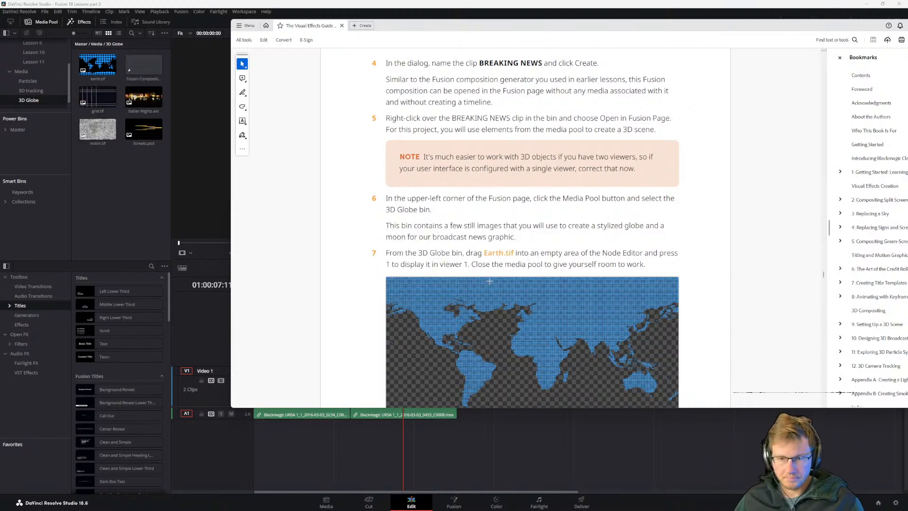
Step: Examine the 3D Globe bin's contents, previewing moon.tif and checking the metadata of Italian Nights.exr and grid.tif
left_click(104, 153)
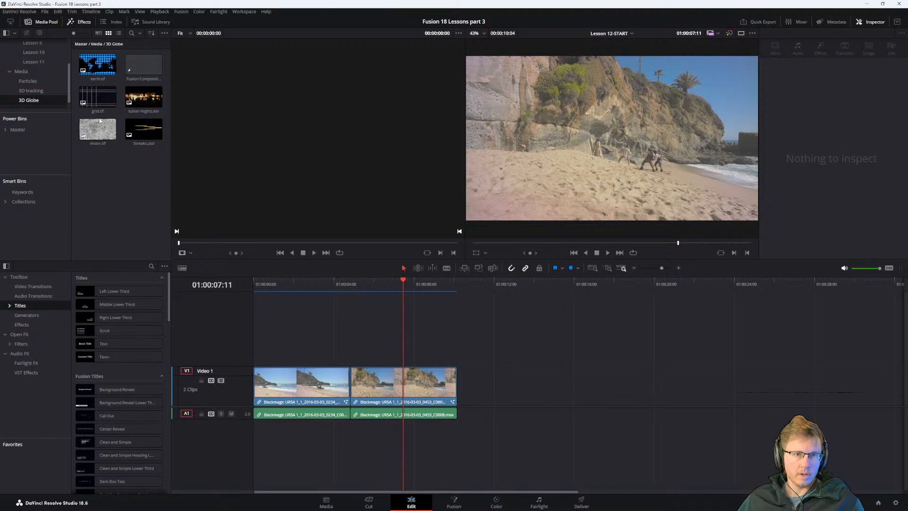
double_click(95, 134)
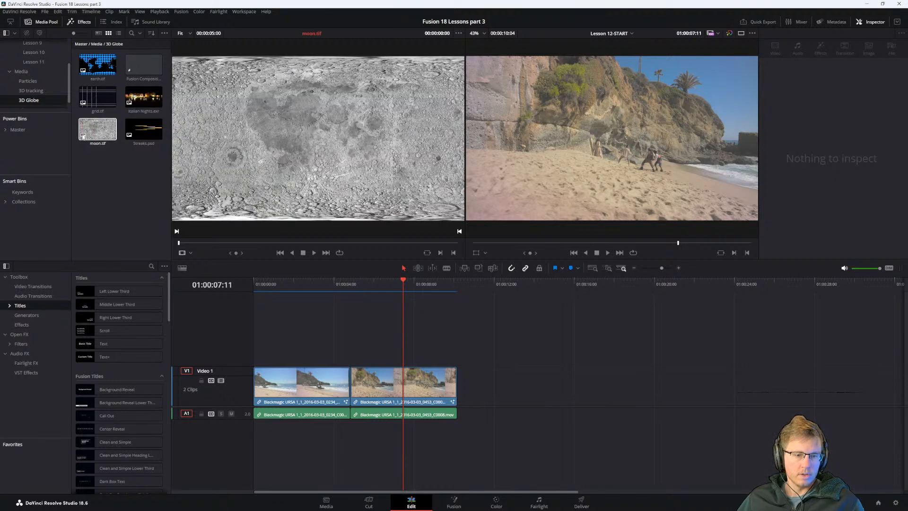
left_click(98, 33)
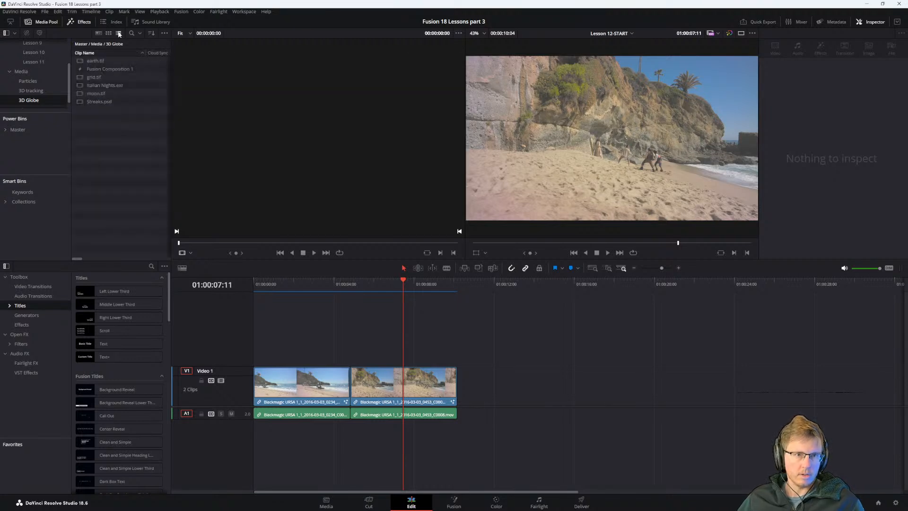
left_click(98, 33)
left_click(98, 132)
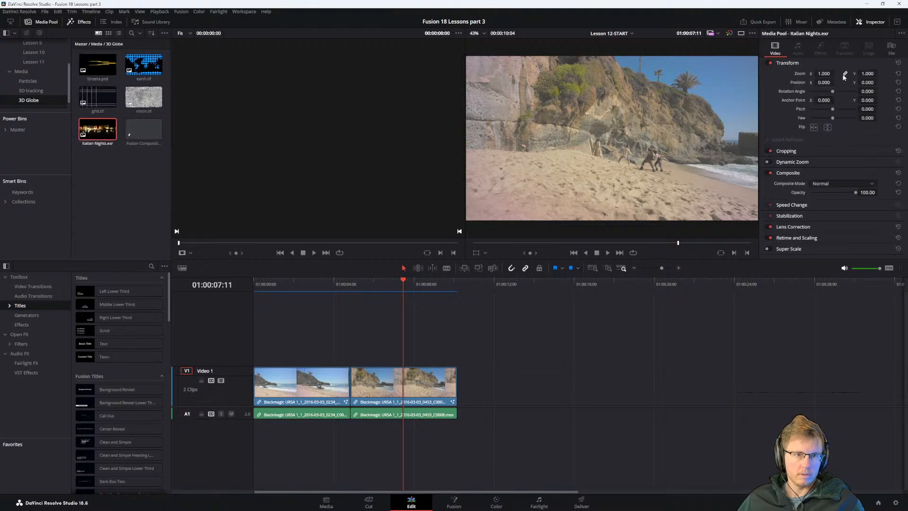
left_click(833, 22)
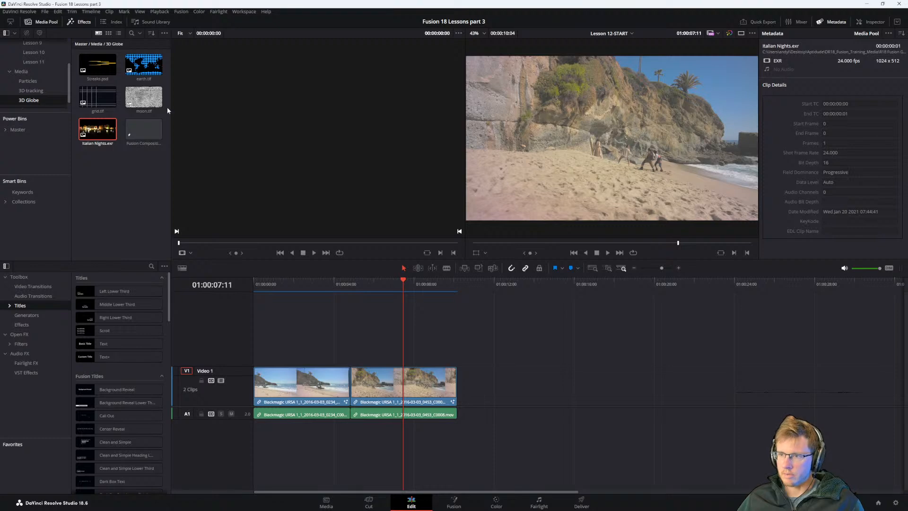
left_click(125, 101)
left_click(113, 99)
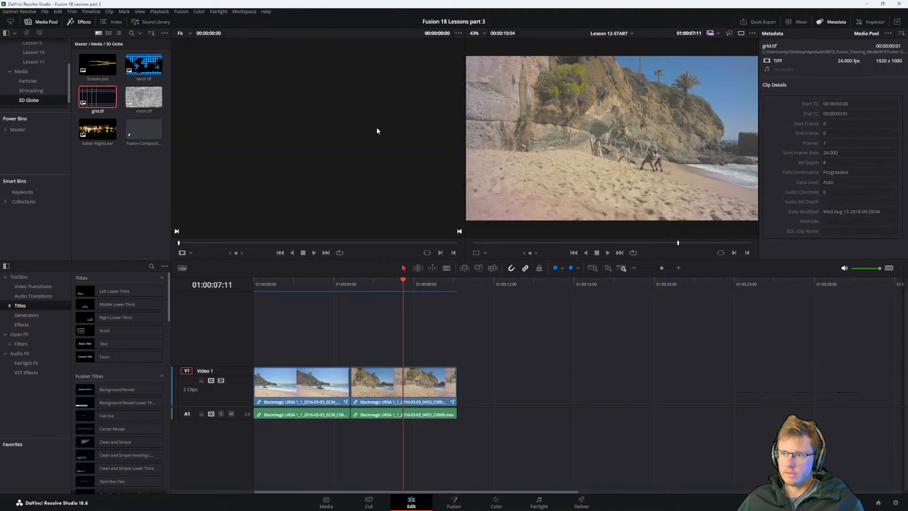
left_click(142, 129)
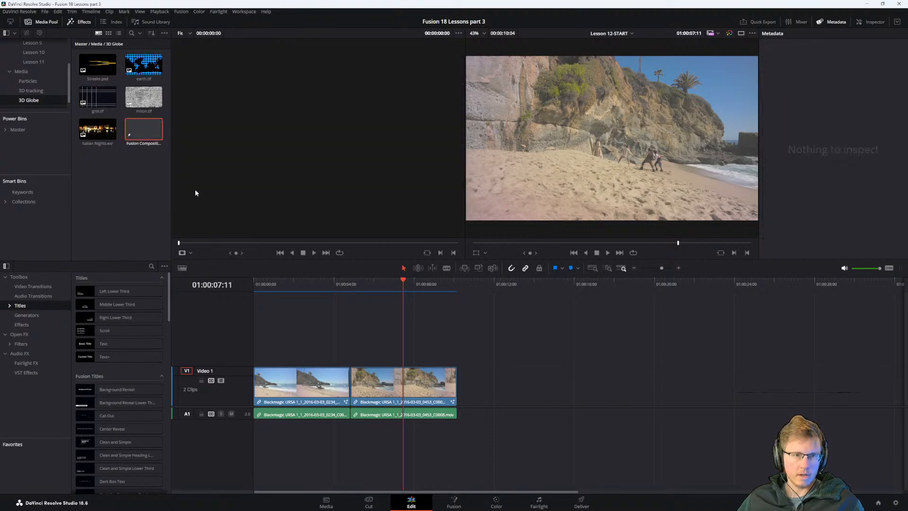
key("alt+Tab")
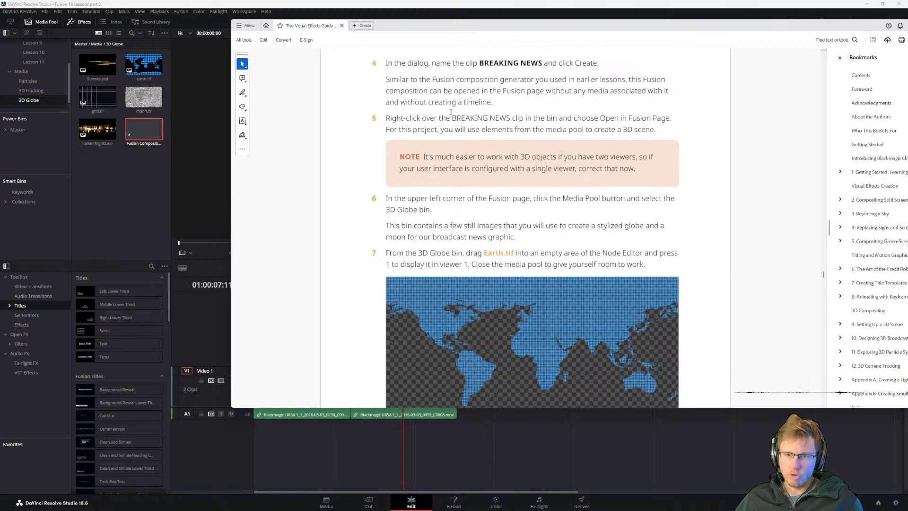
right_click(140, 129)
left_click(136, 174)
left_click(143, 129)
key("ctrl+z")
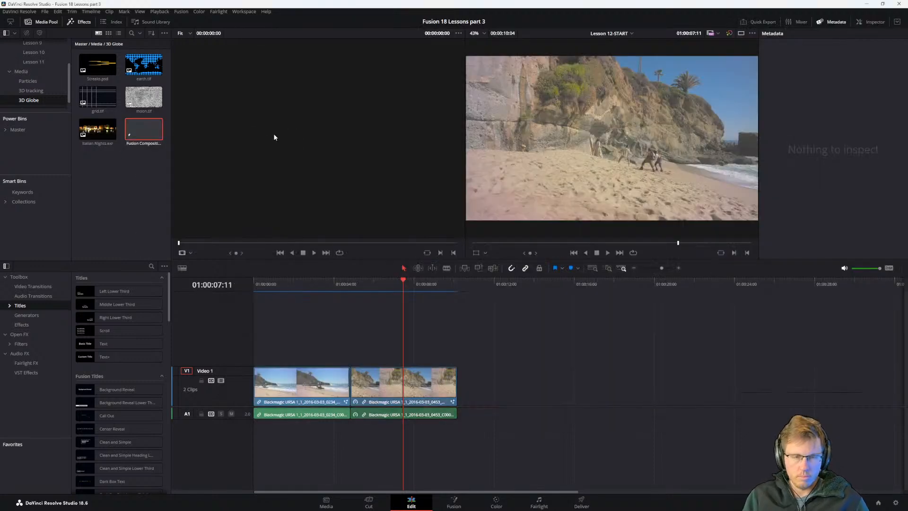
Step: Rename the new Fusion composition clip in the 3D Globe bin as "Breaking News"
double_click(141, 142)
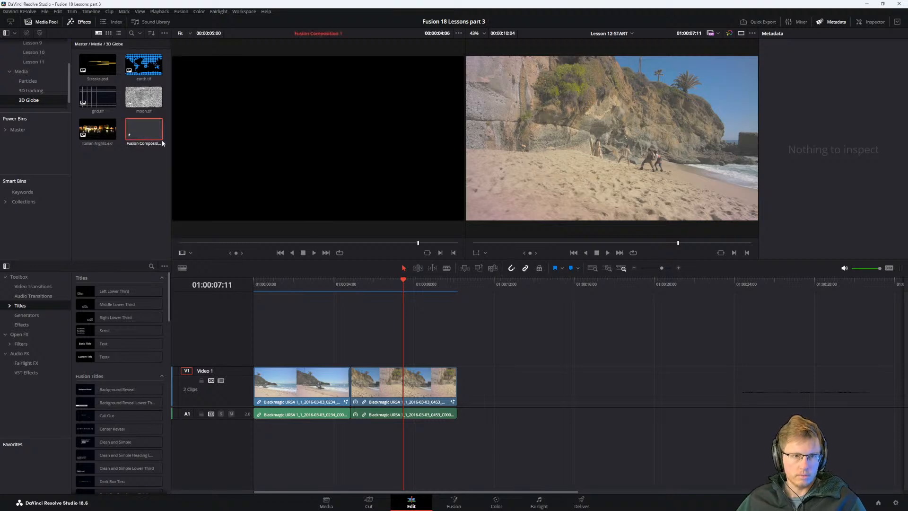
left_click(143, 143)
type("B")
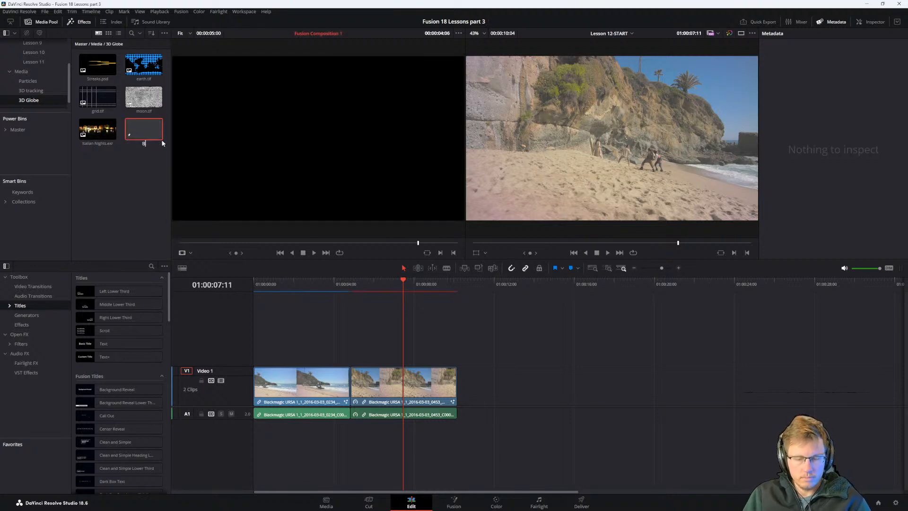
type("reaking News")
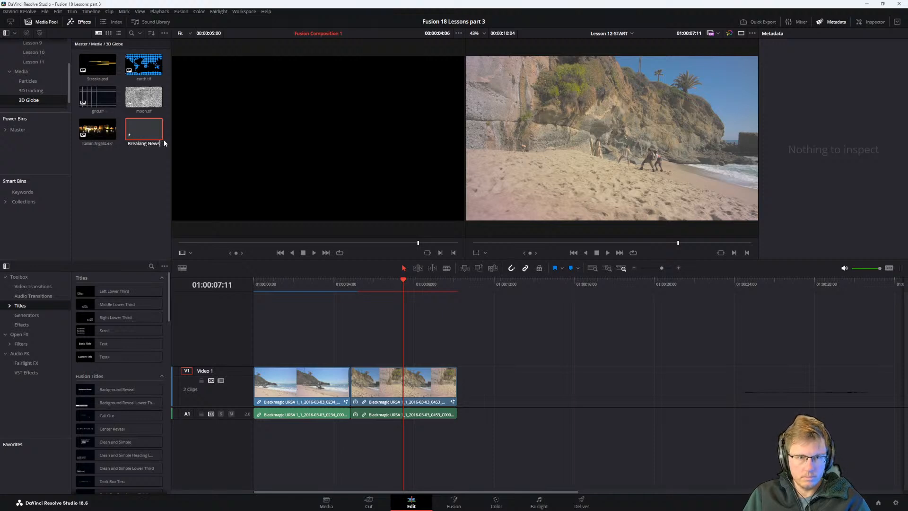
key("Return")
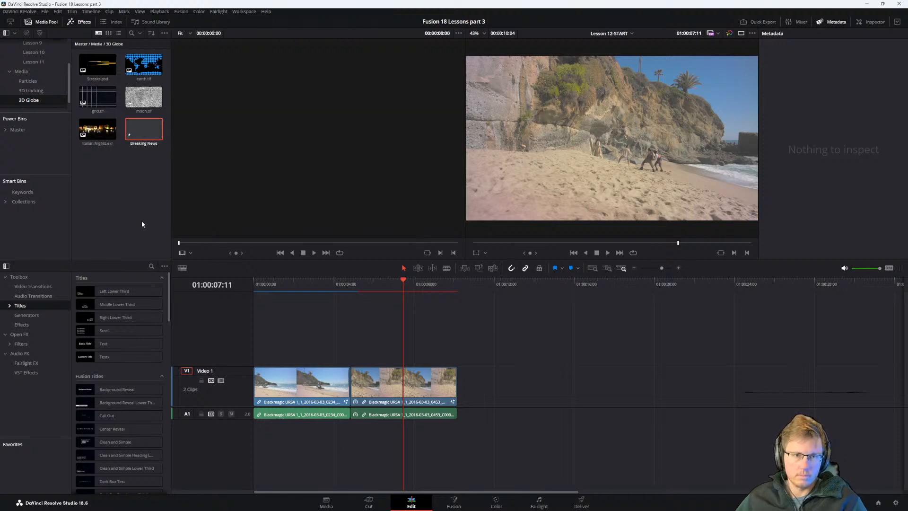
Step: Open the Breaking News composition from the 3D Globe bin in the Fusion page
left_click(153, 130)
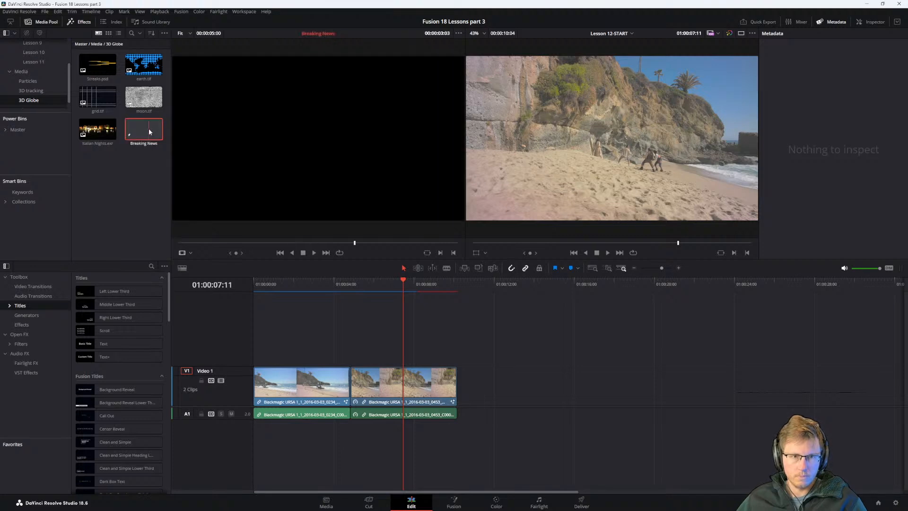
double_click(150, 137)
right_click(151, 134)
left_click(133, 193)
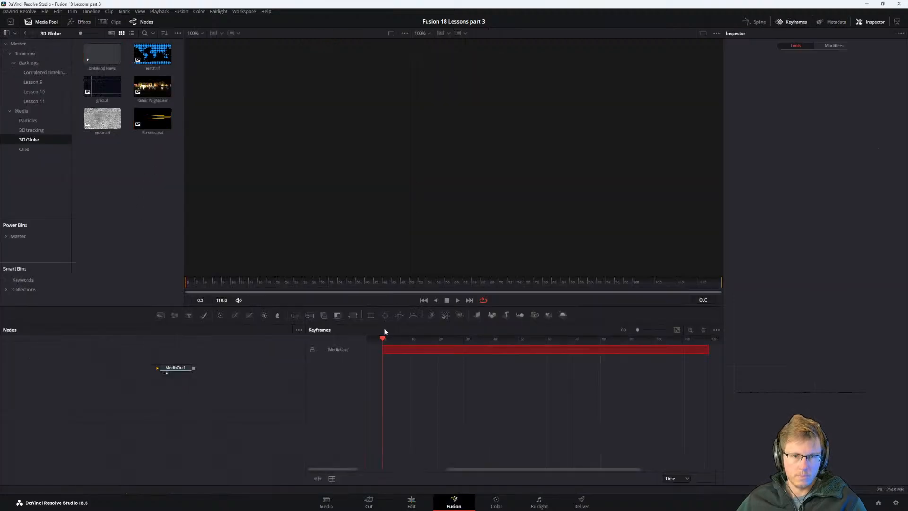
Step: Follow the guide's instructions to add earth.tif from the 3D Globe bin to an empty area of the node editor, before MediaOut1
scroll(421, 376, "down", 3)
left_click_drag(104, 368, 173, 402)
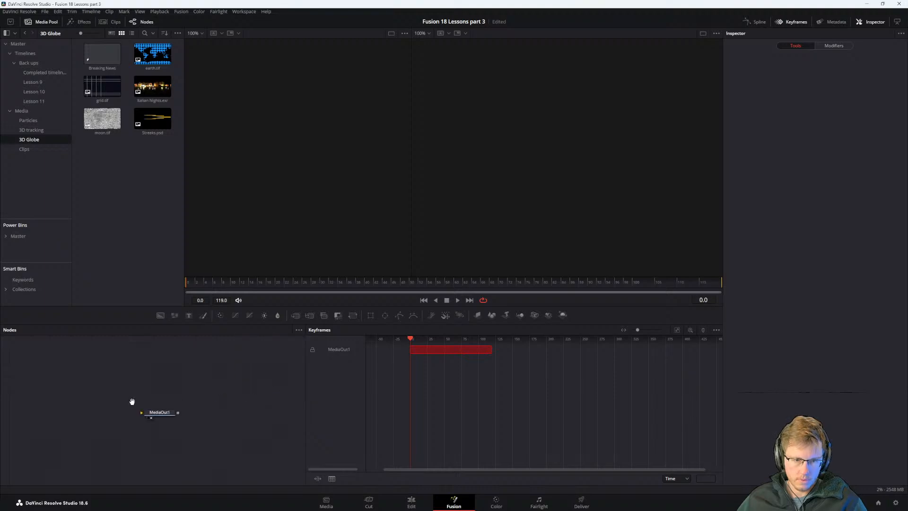
key("alt+Tab")
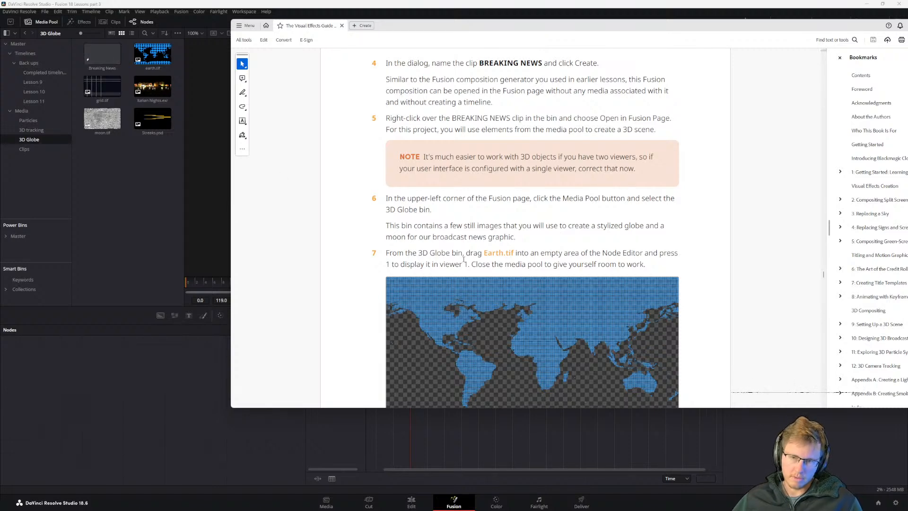
scroll(462, 259, "down", 2)
scroll(474, 257, "down", 2)
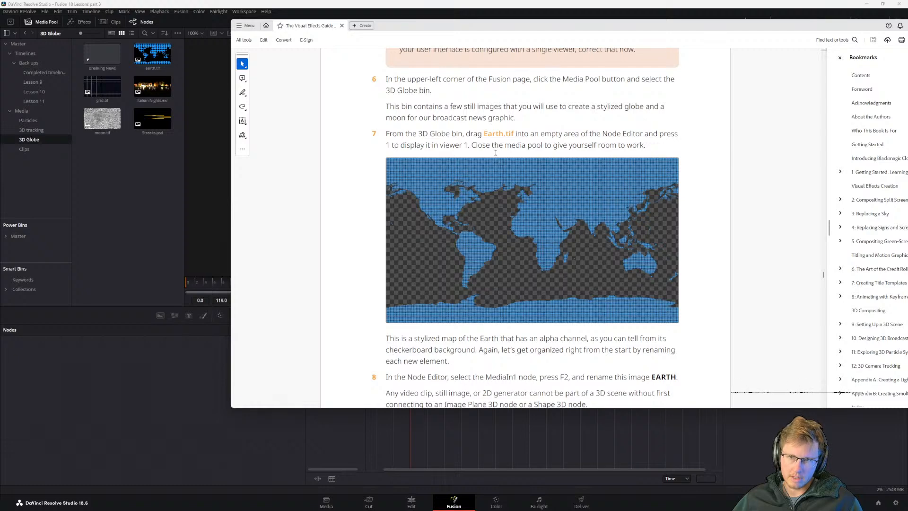
scroll(496, 150, "down", 1)
left_click_drag(142, 62, 170, 402)
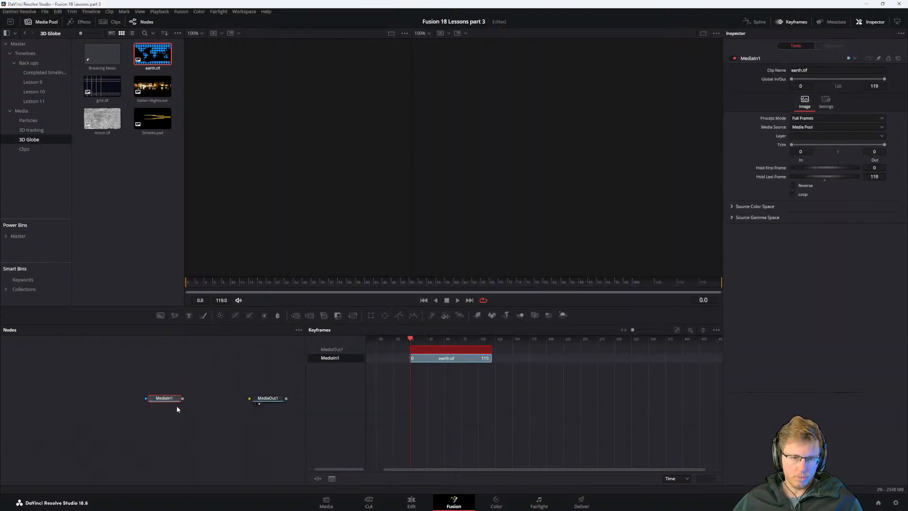
Step: Check the guide's step 7 and display the earth.tif MediaIn1 node in viewer 1
key("alt+Tab")
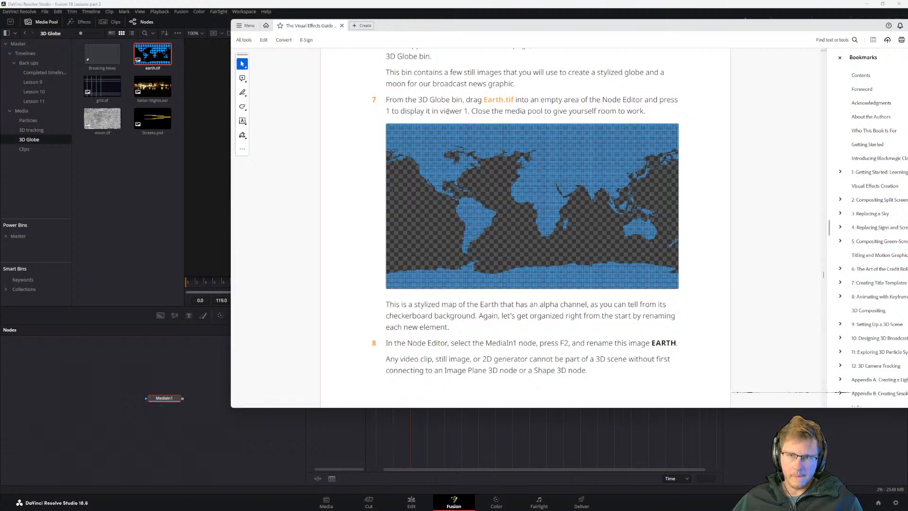
left_click(170, 399)
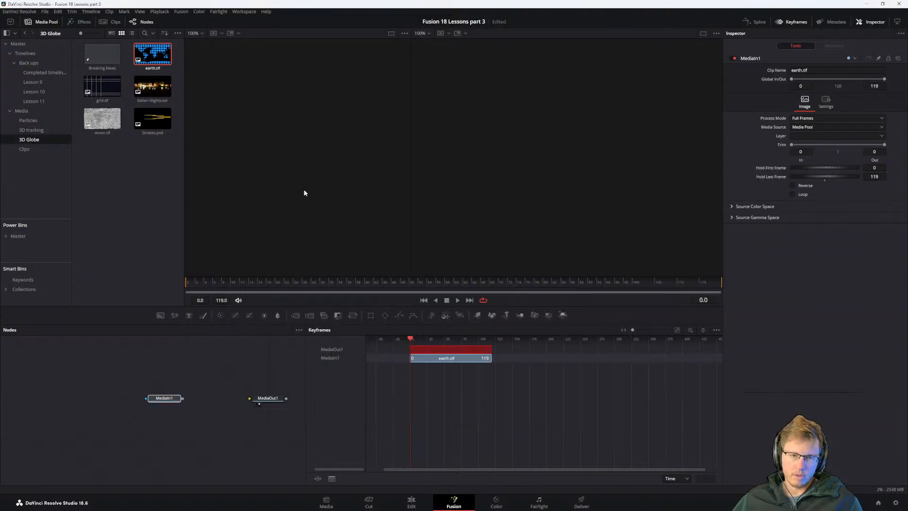
left_click_drag(172, 399, 314, 148)
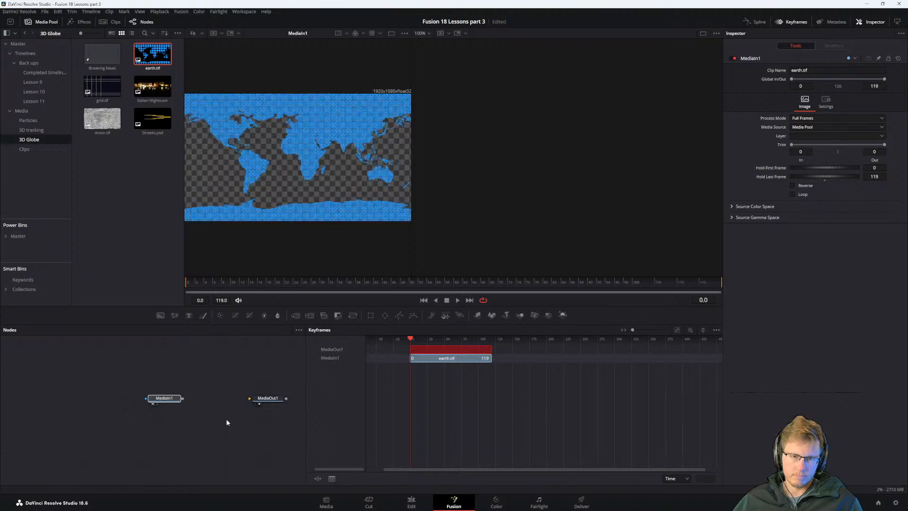
Step: Reread the guide's step 7 and close the media pool to free up working room
key("alt+Tab")
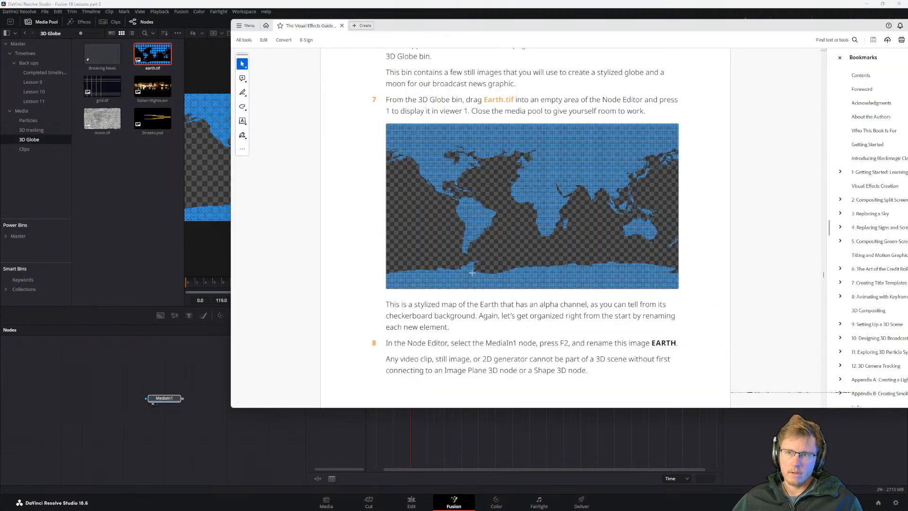
scroll(482, 255, "down", 5)
scroll(427, 162, "up", 4)
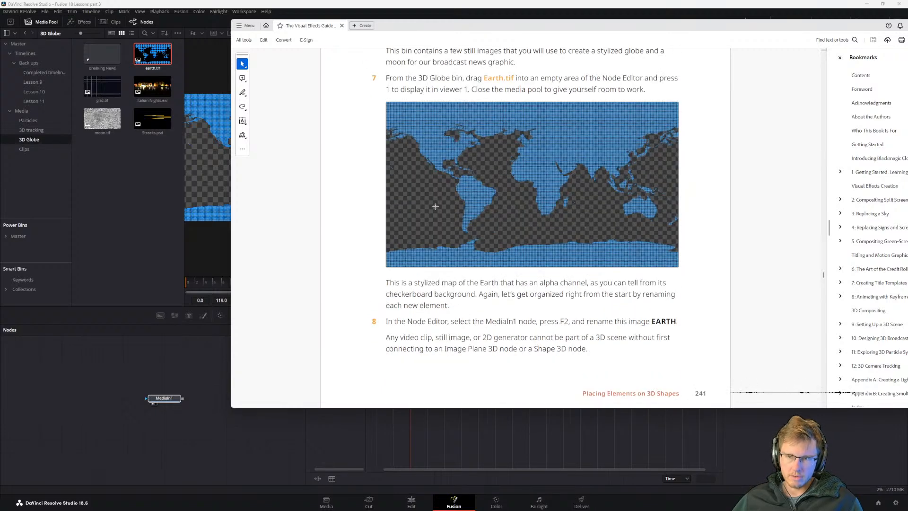
left_click(28, 22)
Step: Read the guide's step 8 and rename the MediaIn1 node as "URF"
key("alt+Tab")
scroll(424, 310, "down", 5)
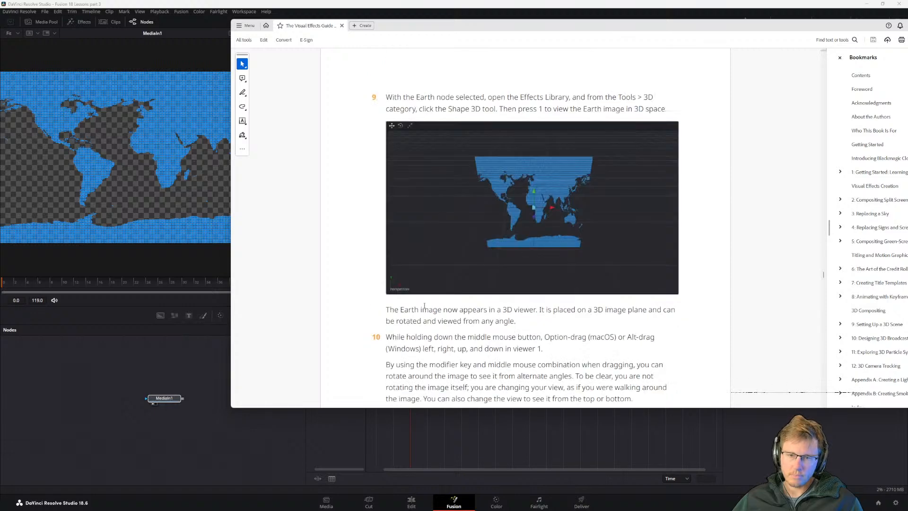
scroll(426, 302, "up", 5)
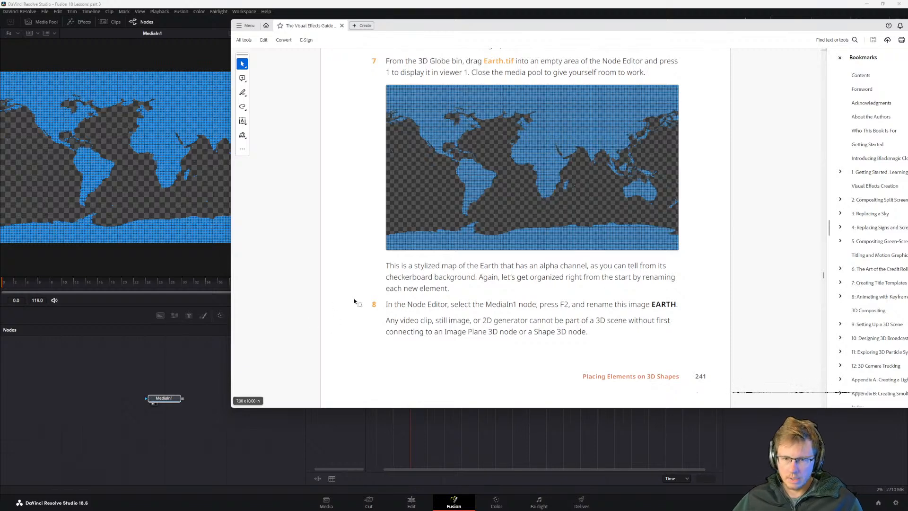
scroll(474, 253, "up", 1)
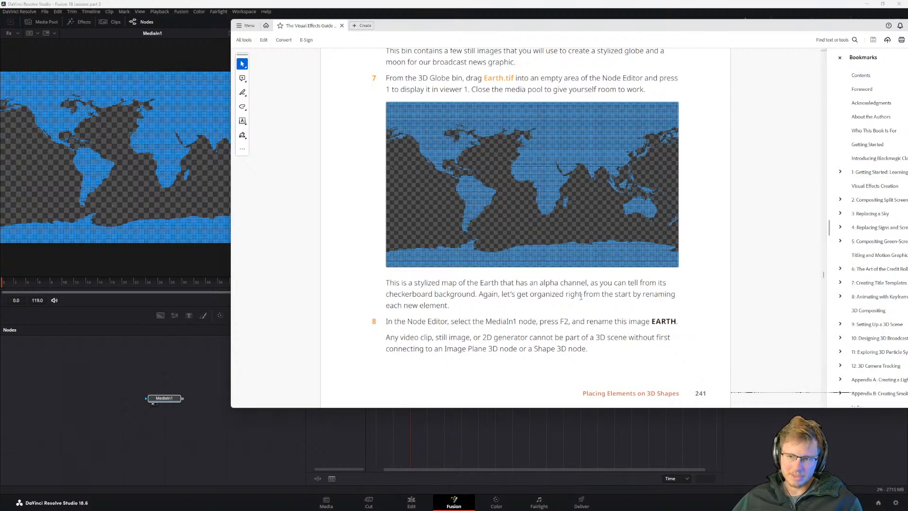
scroll(444, 315, "down", 2)
scroll(456, 313, "up", 1)
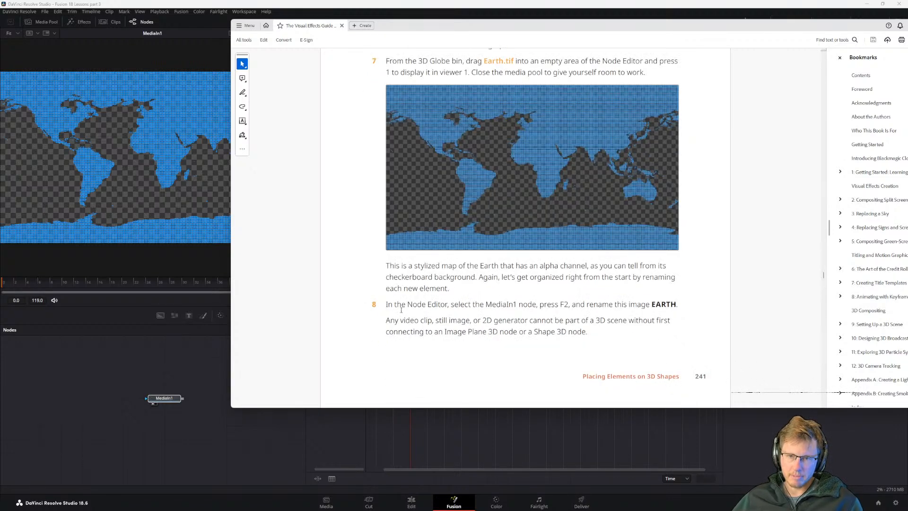
left_click(186, 413)
left_click(161, 399)
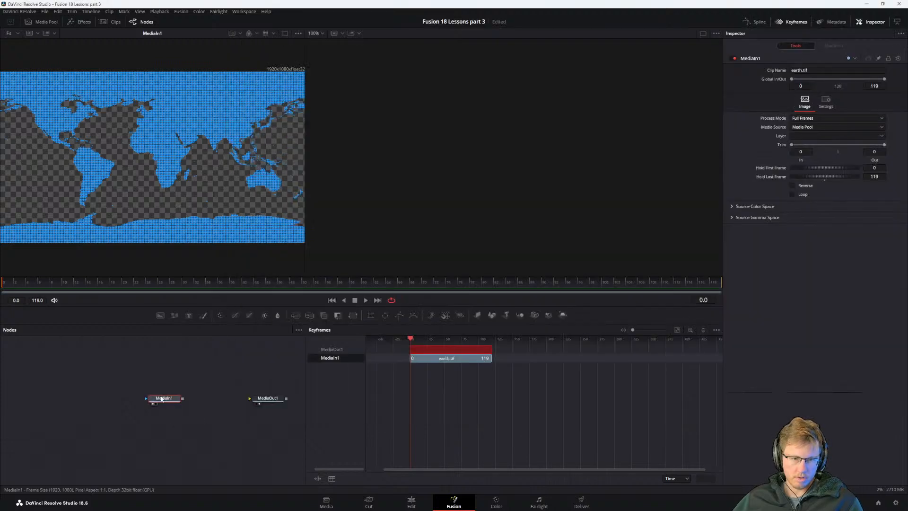
key("F2")
type("URF")
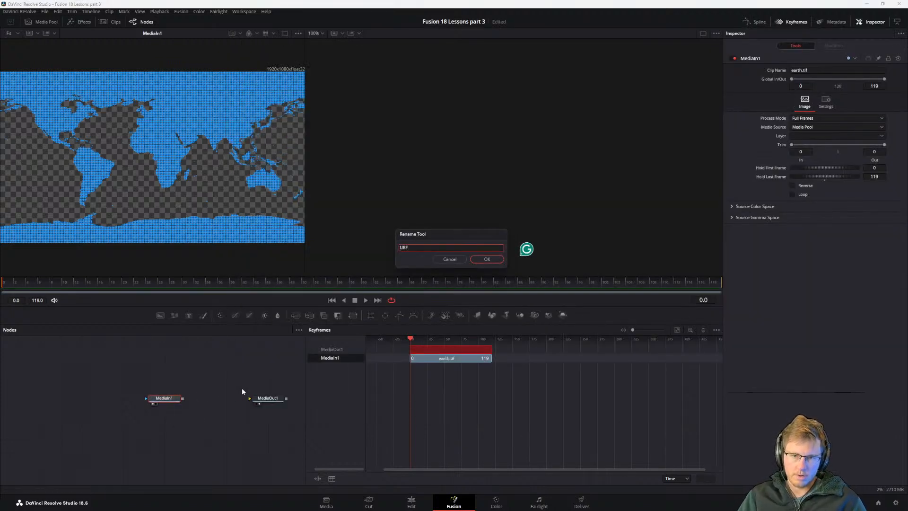
left_click(478, 257)
Step: Read the guide's step 9 and open the 3D tools category in the Effects Library
key("alt+Tab")
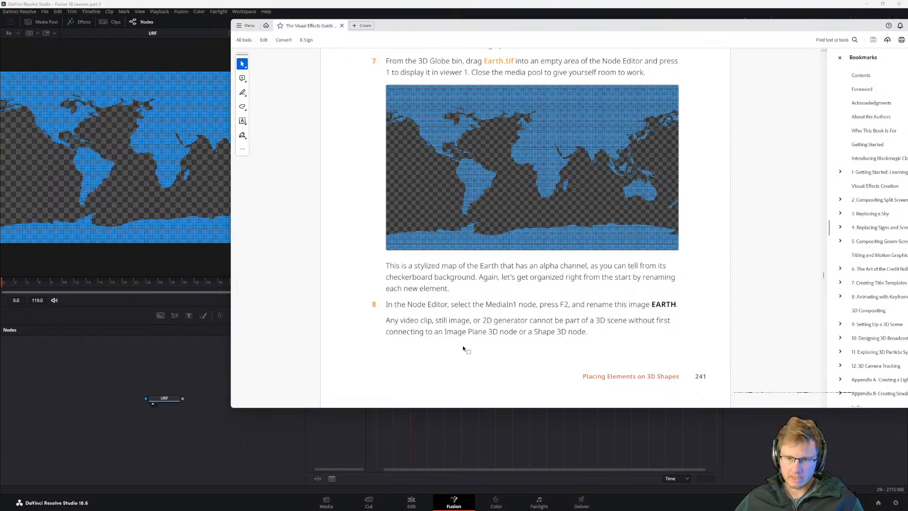
scroll(558, 326, "down", 5)
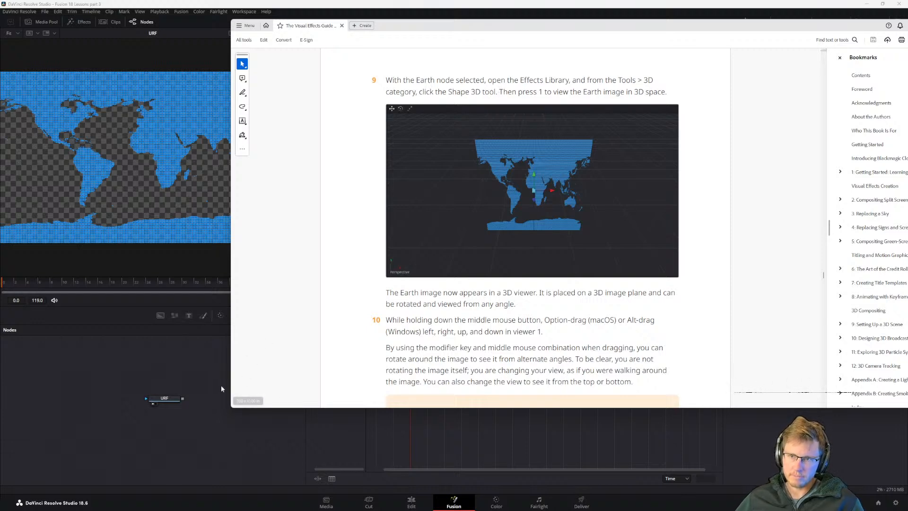
left_click(160, 384)
left_click(46, 22)
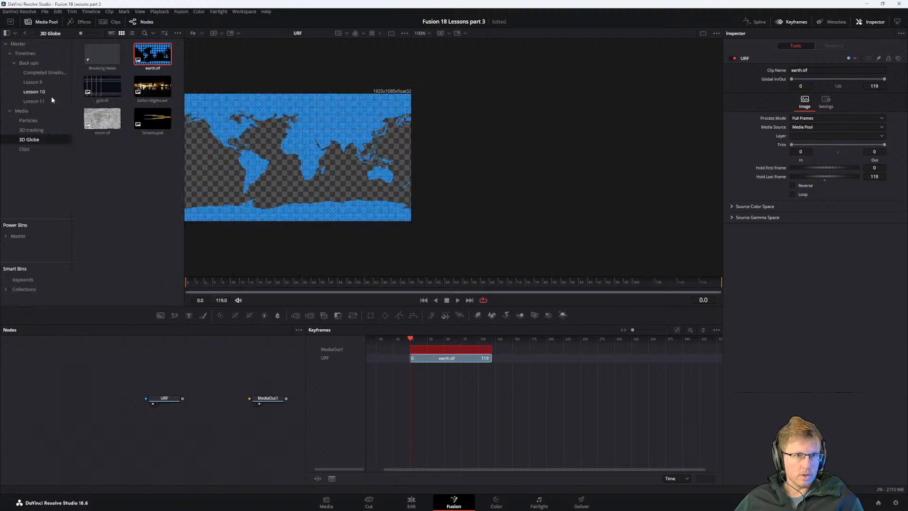
left_click(87, 21)
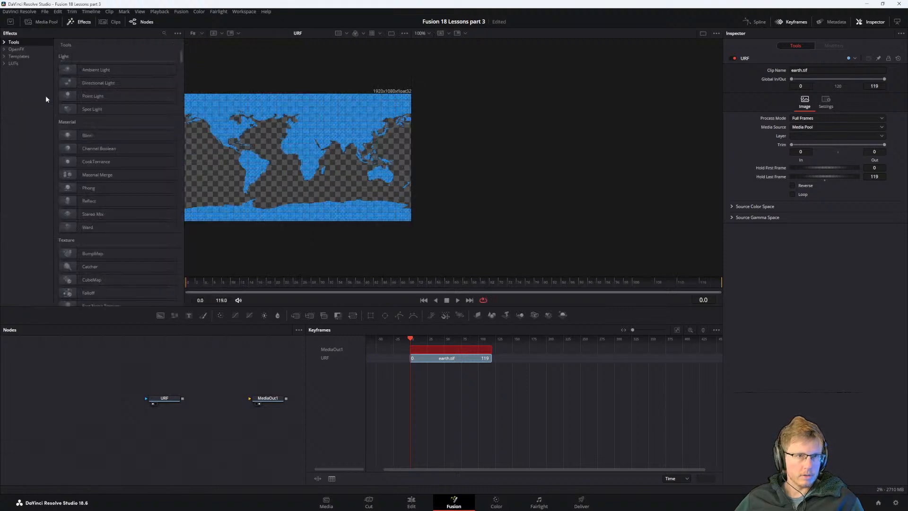
left_click(5, 42)
left_click(19, 50)
left_click(12, 49)
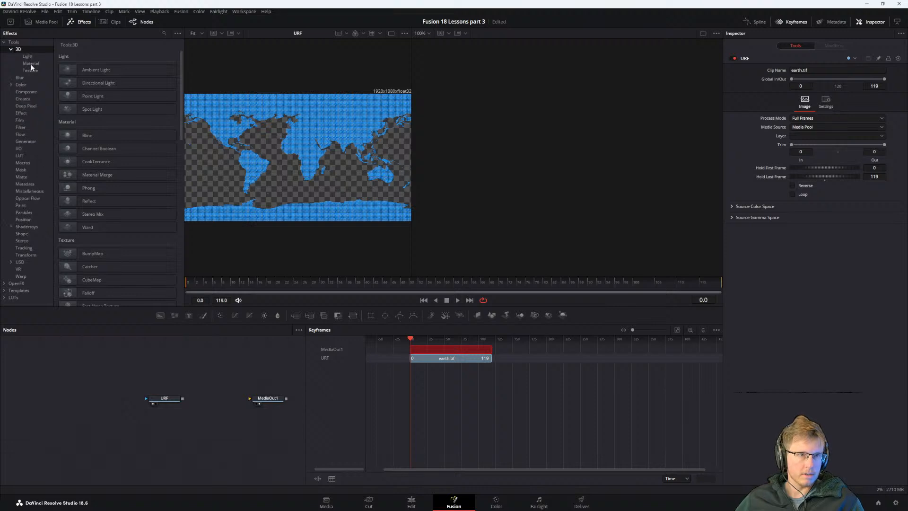
Step: Examine the available 3D tools against the guide's instruction for placing the Earth image in 3D space
scroll(118, 165, "down", 5)
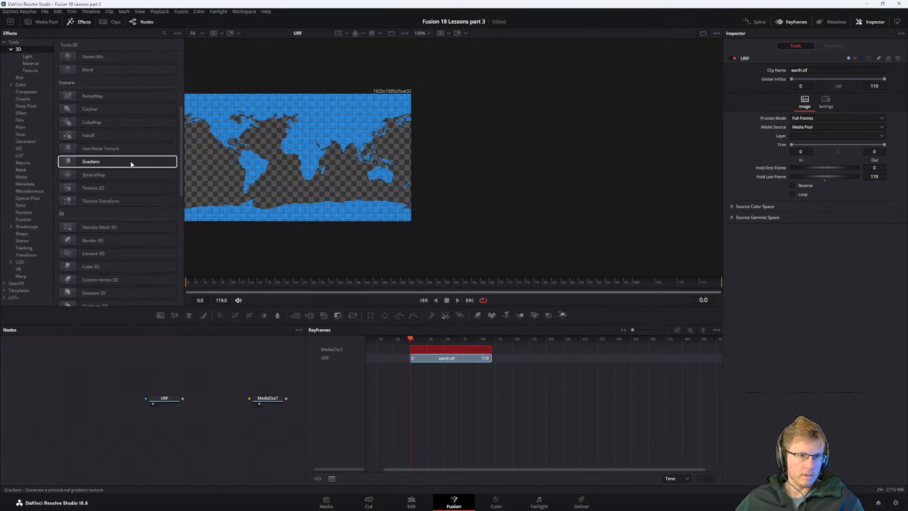
scroll(118, 213, "down", 1)
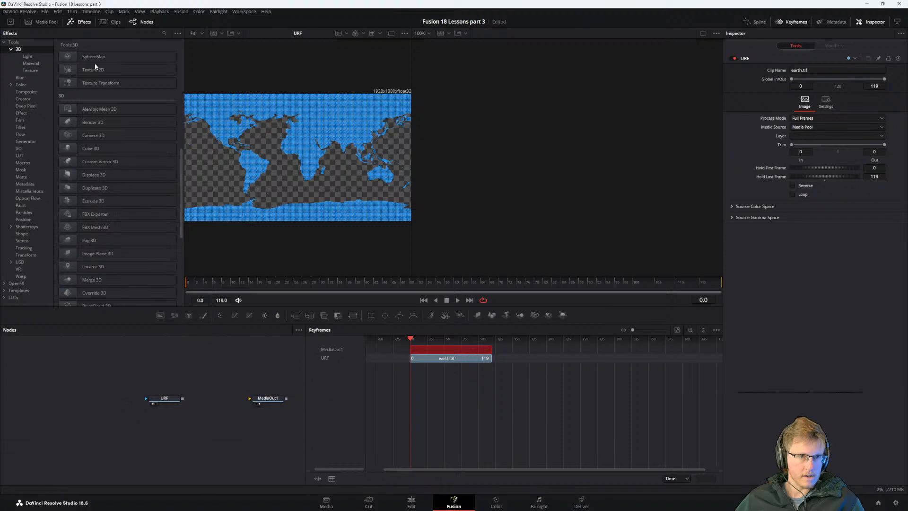
scroll(120, 169, "down", 3)
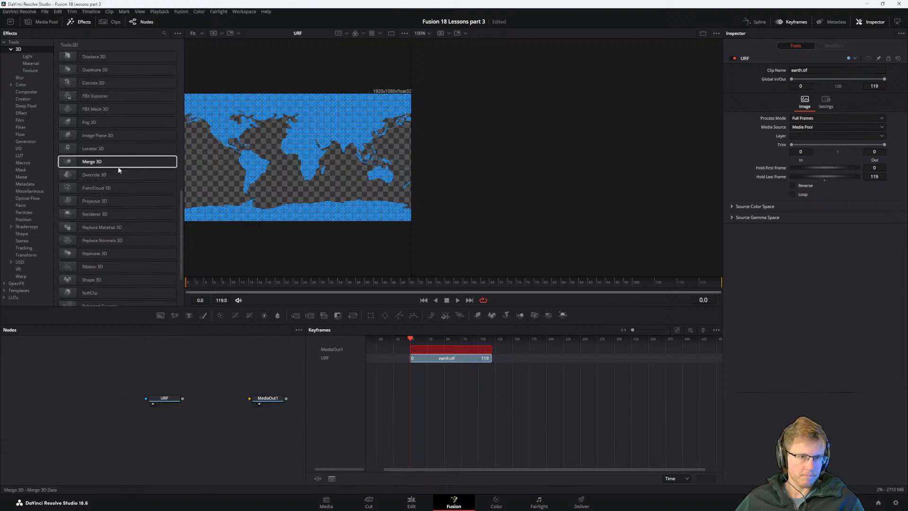
key("alt+Tab")
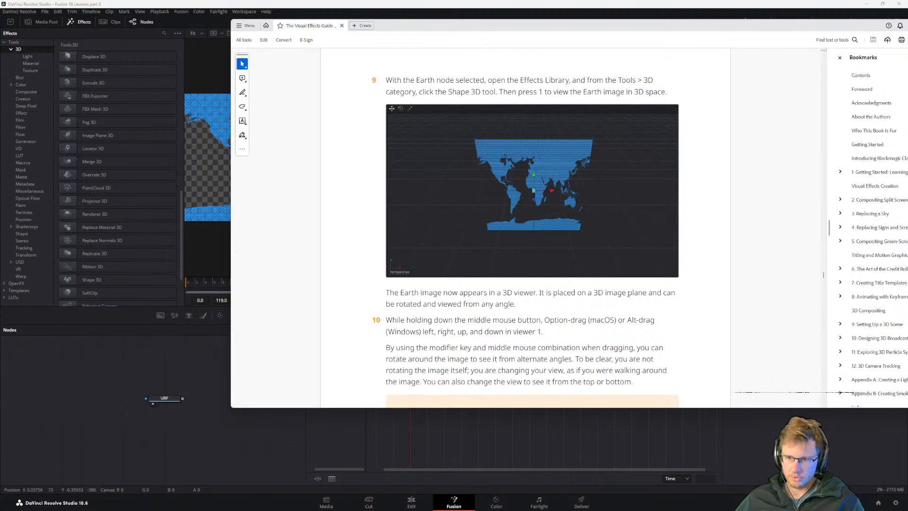
scroll(119, 168, "up", 2)
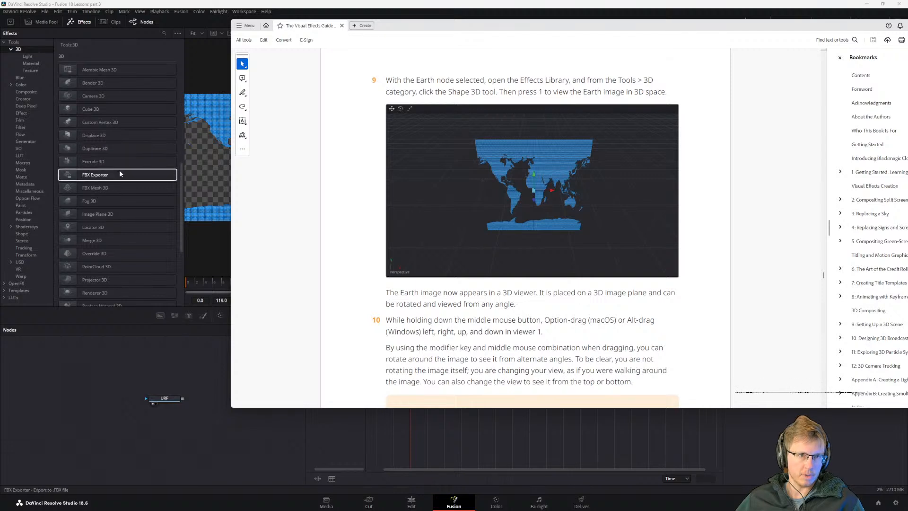
scroll(119, 168, "down", 4)
scroll(140, 197, "up", 5)
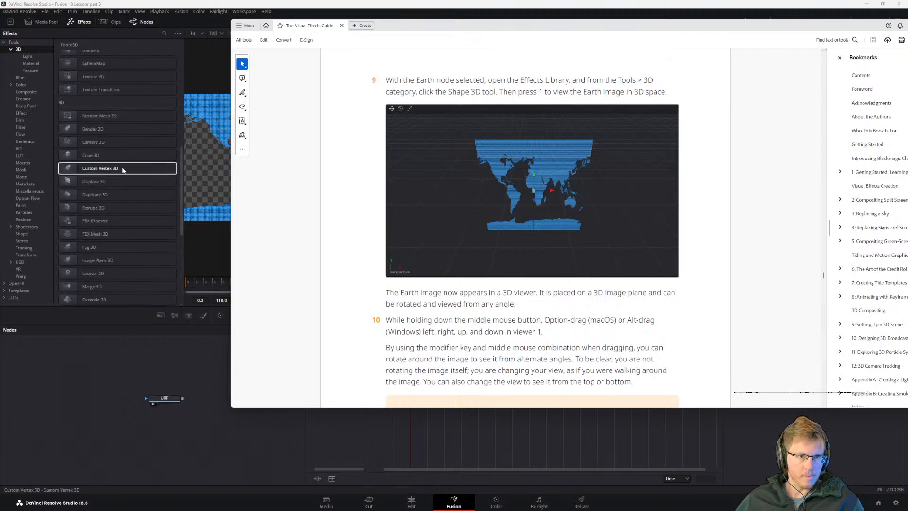
scroll(107, 220, "up", 4)
scroll(107, 199, "up", 3)
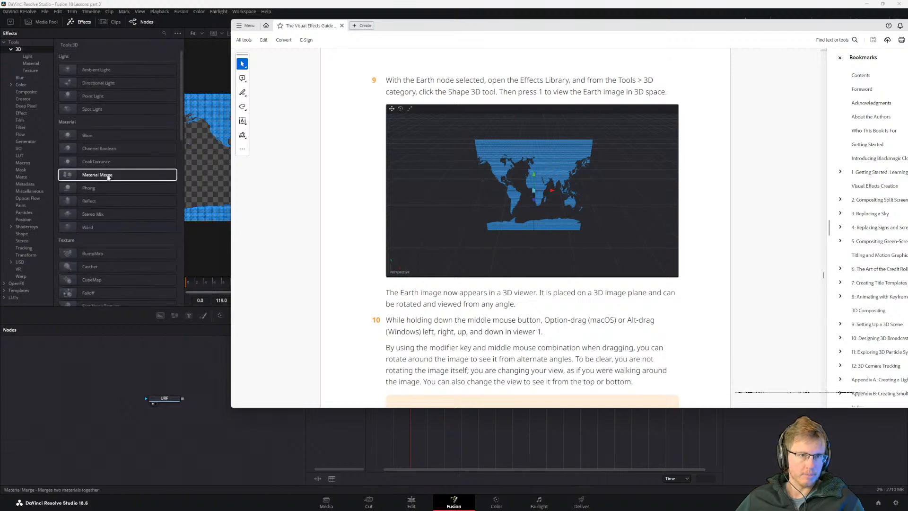
Step: Search the tools for "image" and add an Image Plane 3D node to the composition
left_click(123, 396)
key("shift+space")
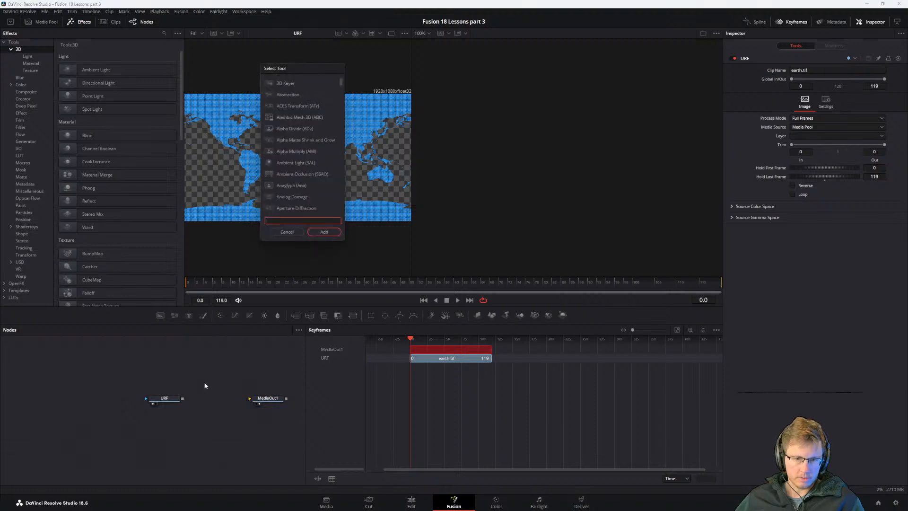
type("image")
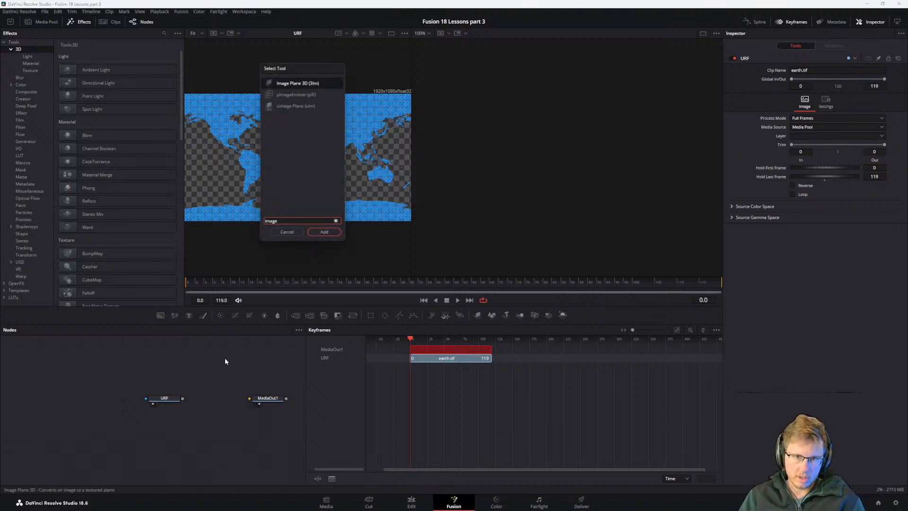
key("Return")
Step: Connect the URF node to the Image Plane 3D node and display the image plane in viewer 2
left_click_drag(239, 378, 218, 392)
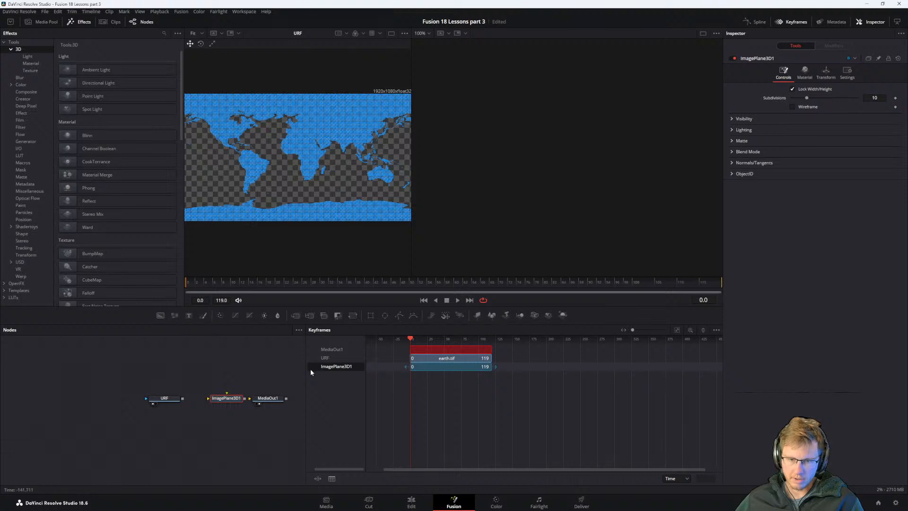
left_click_drag(229, 398, 196, 399)
key("2")
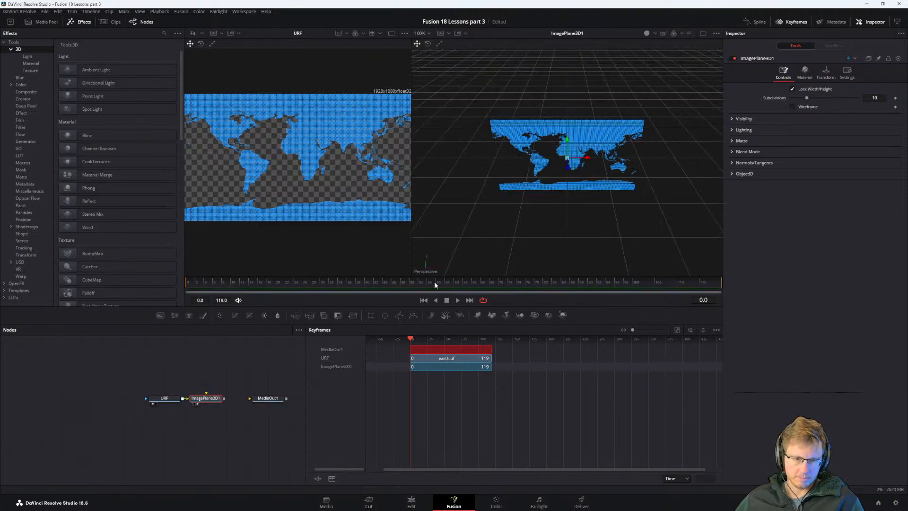
Step: Follow the guide's step 10 to rotate the 3D view around the Earth image plane in viewer 2
key("alt+Tab")
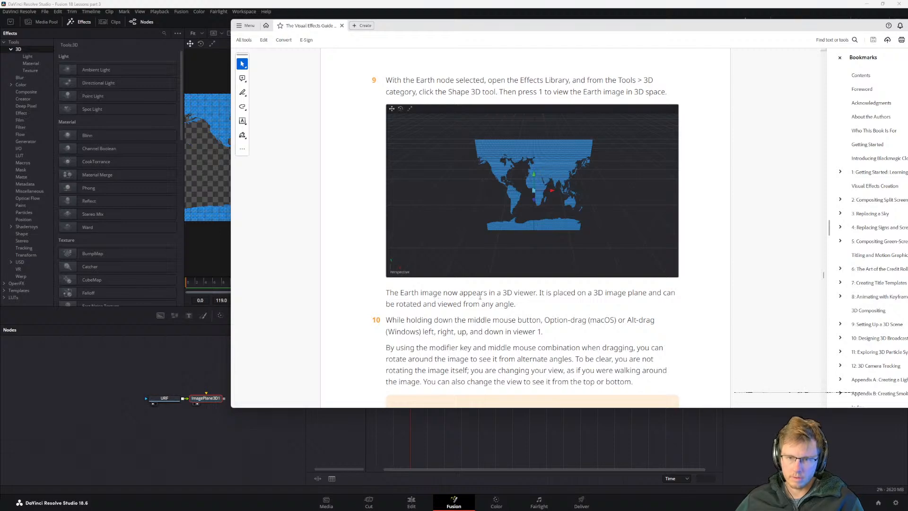
scroll(387, 321, "down", 1)
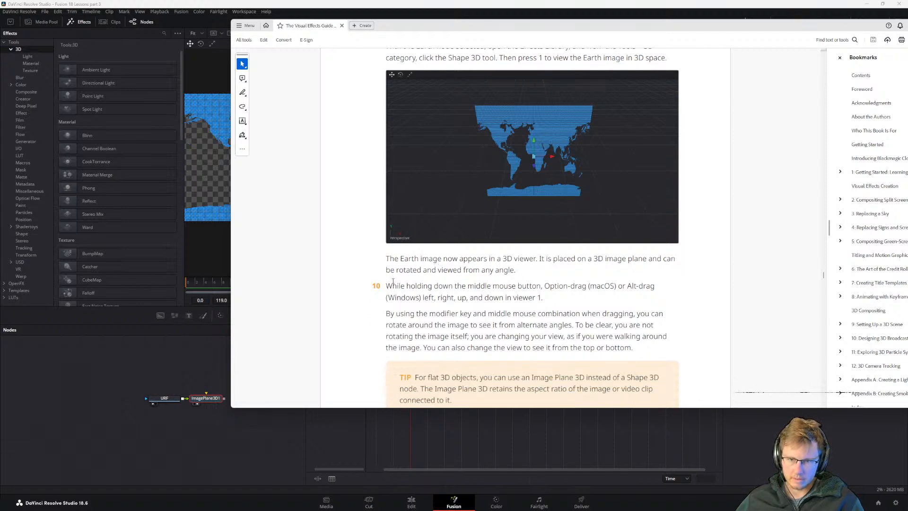
left_click(207, 426)
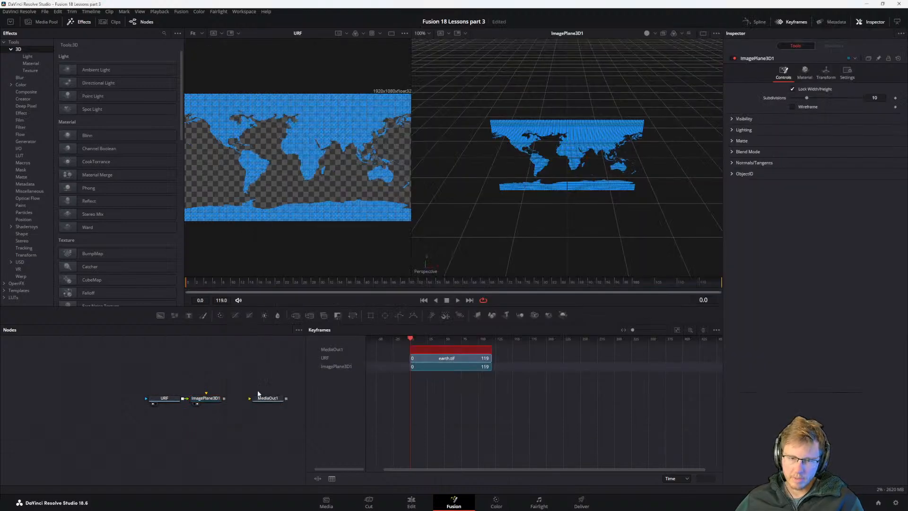
mouse_move(581, 168)
left_mouse_down()
mouse_move(547, 183)
mouse_move(744, 160)
mouse_move(566, 173)
left_mouse_up()
Step: Follow the guide's step 11 to add grid.tif from the 3D Globe bin to an empty area above the image plane node
key("alt+Tab")
scroll(425, 264, "down", 3)
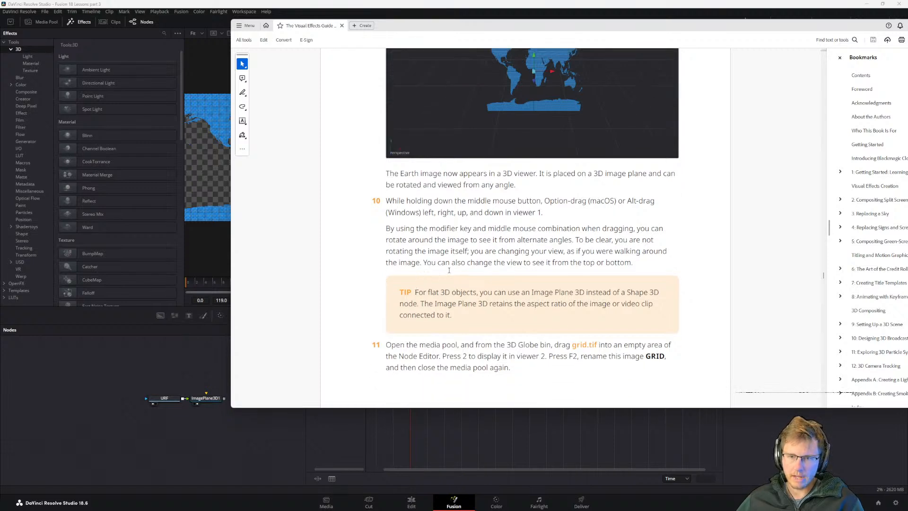
scroll(542, 286, "down", 1)
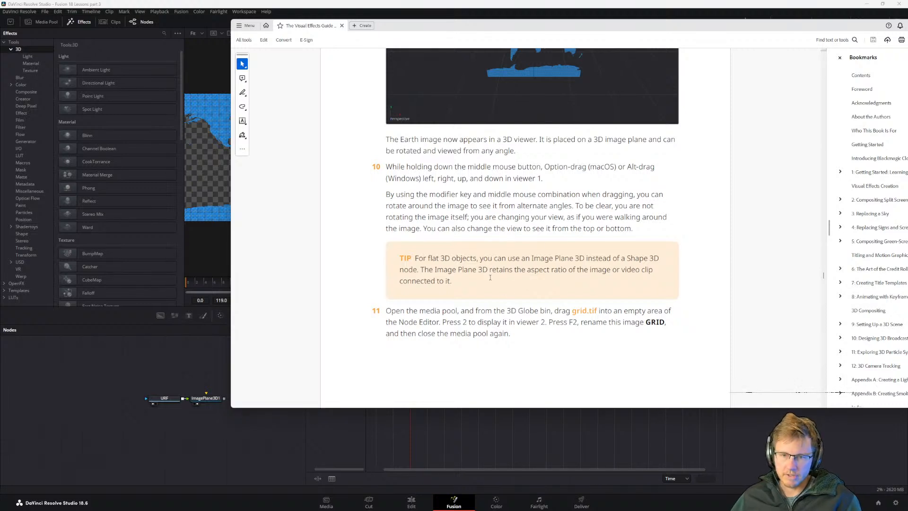
scroll(490, 276, "down", 1)
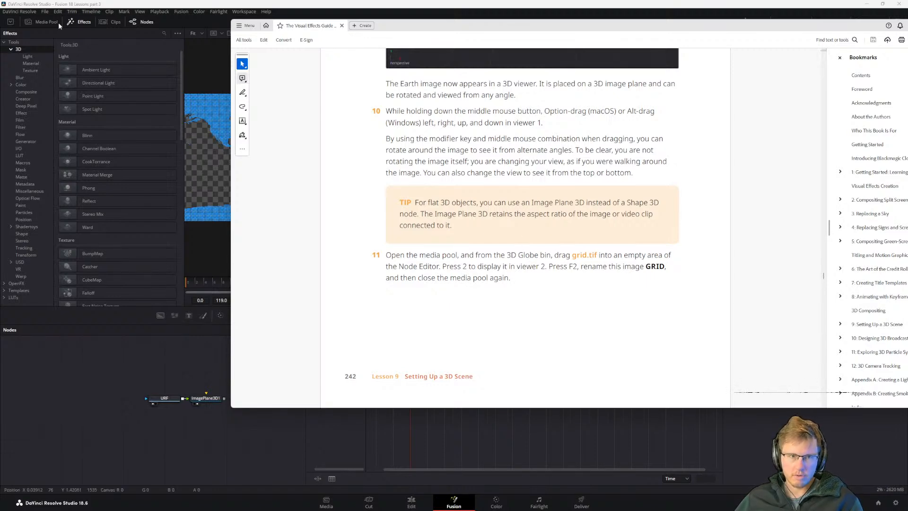
left_click(41, 22)
left_click_drag(102, 86, 227, 406)
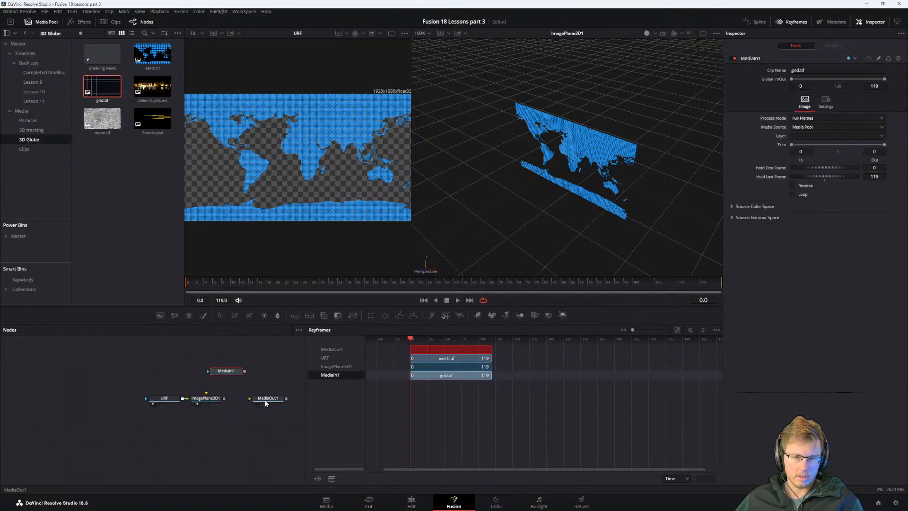
left_click_drag(264, 371, 226, 379)
key("alt+Tab")
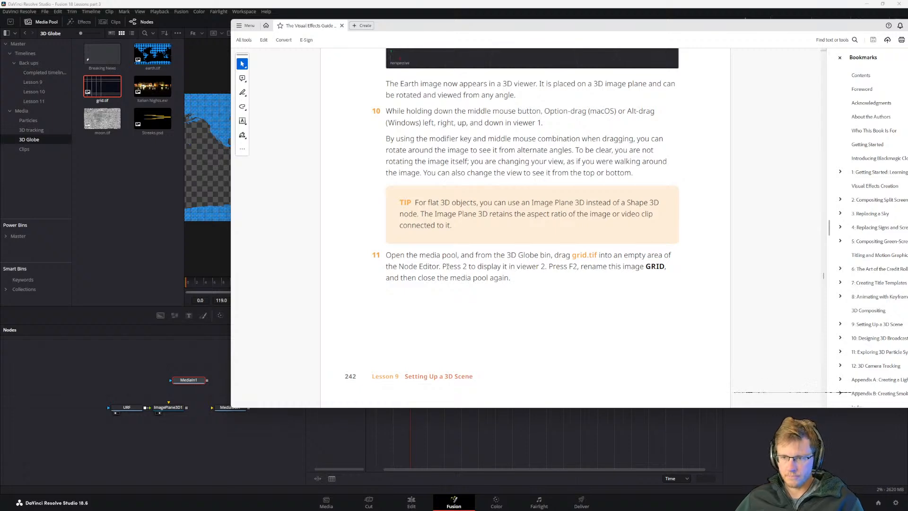
Step: Display the new grid.tif node in viewer 2 and rename it GRID, following the guide's step 11
left_click(210, 380)
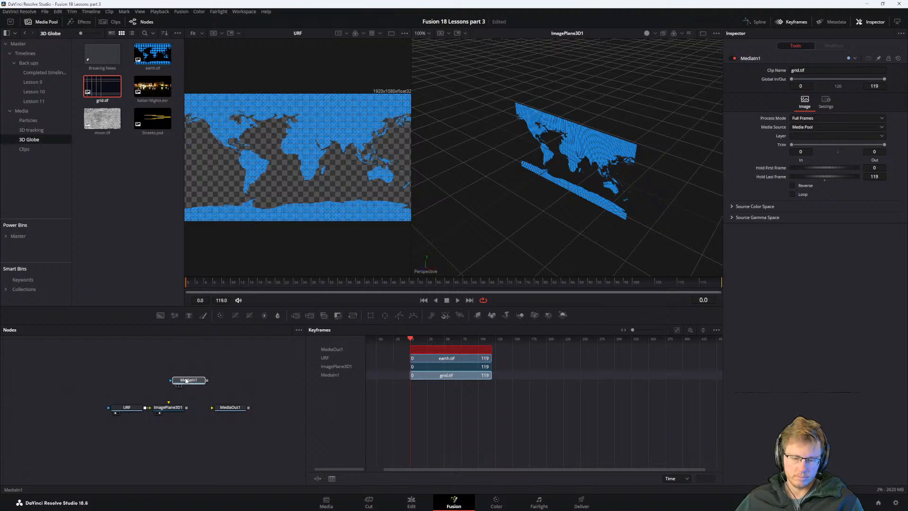
left_click_drag(186, 380, 566, 217)
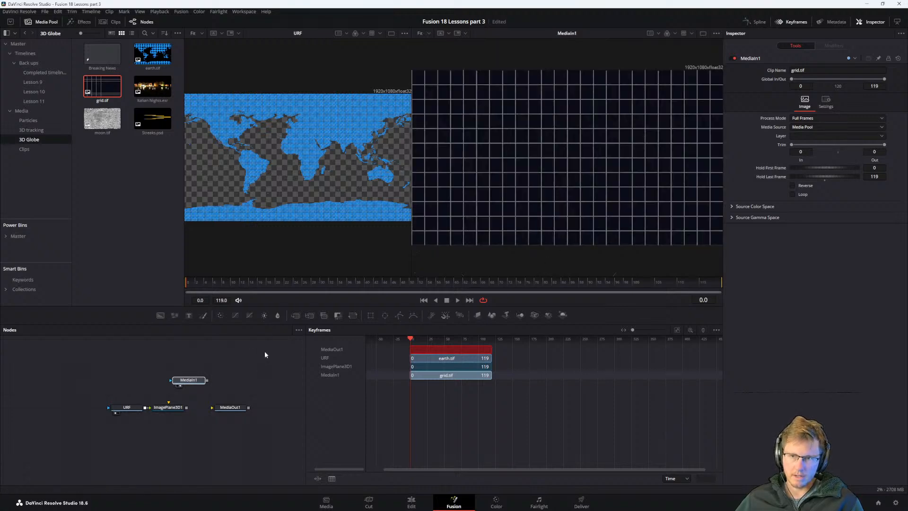
key("alt+Tab")
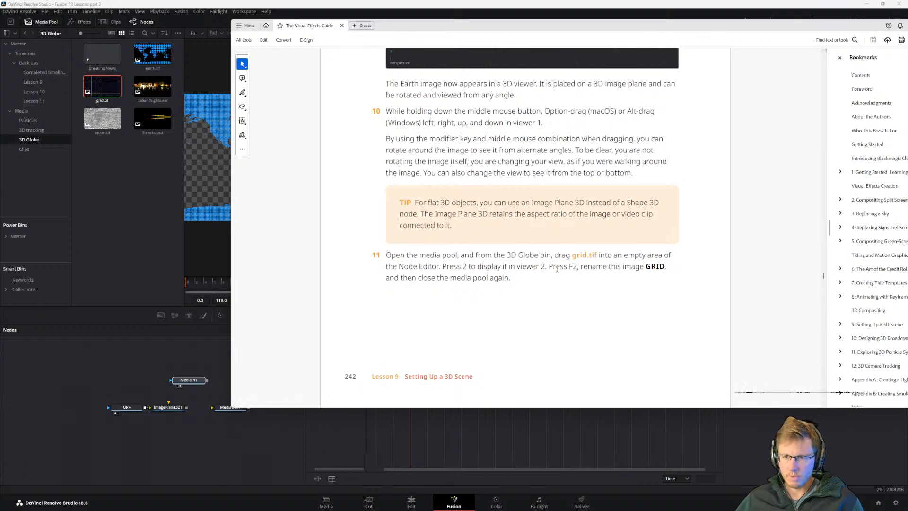
left_click(220, 374)
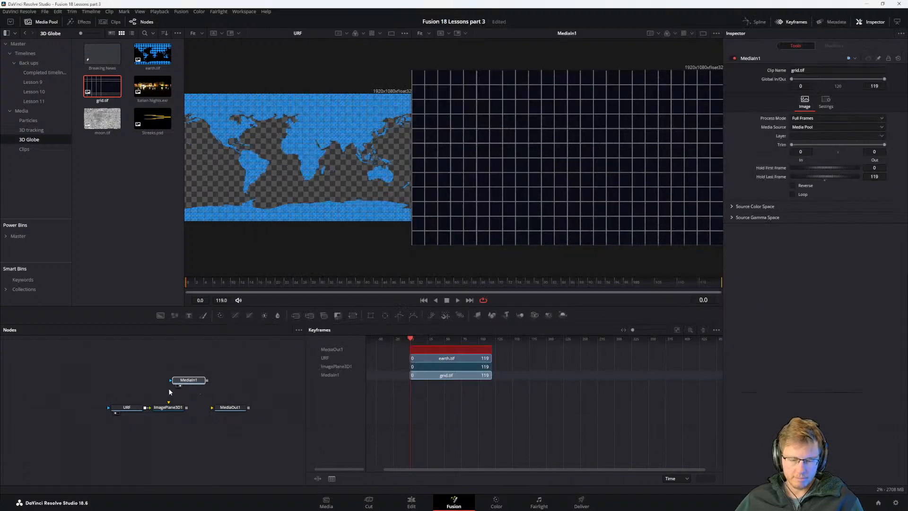
key("F2")
type("Grid")
key("Return")
Step: Follow the guide's step 12 to connect a Shape 3D node after the GRID node and display it in viewer 2
key("alt+Tab")
scroll(457, 298, "down", 5)
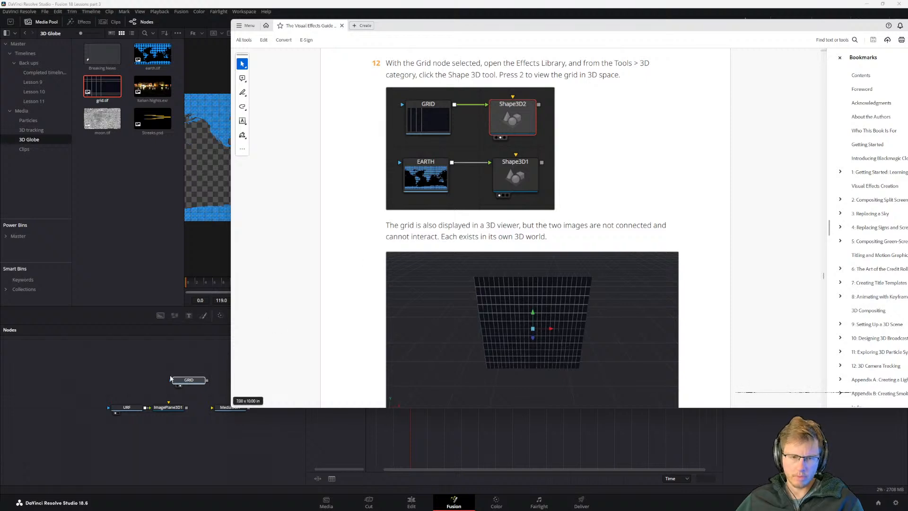
left_click(189, 381)
left_click_drag(189, 382, 130, 387)
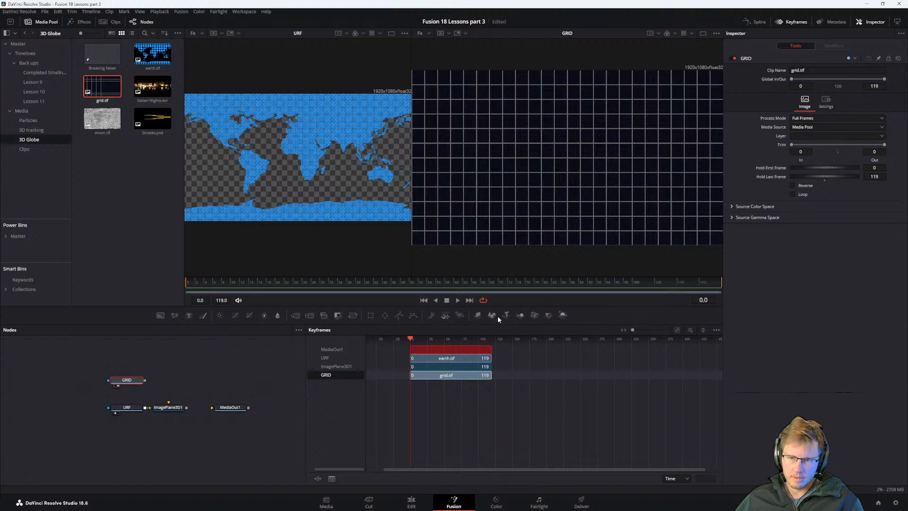
left_click_drag(492, 319, 151, 382)
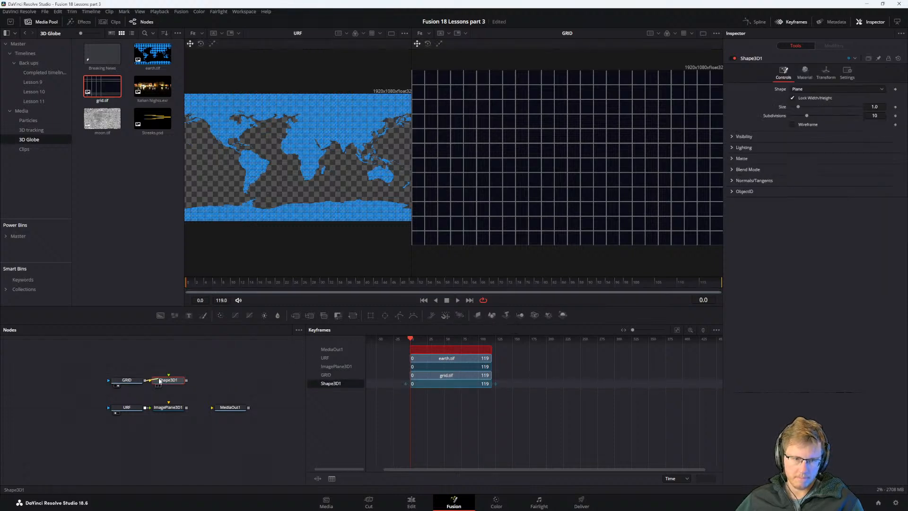
key("2")
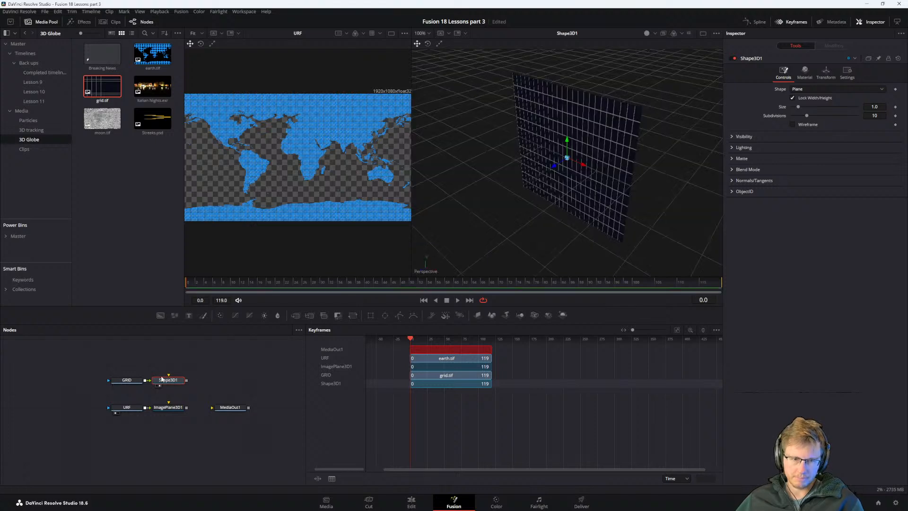
Step: Combine the grid's Shape 3D and the Earth's Image Plane 3D in a Merge 3D node and display it in viewer 2
key("alt+Tab")
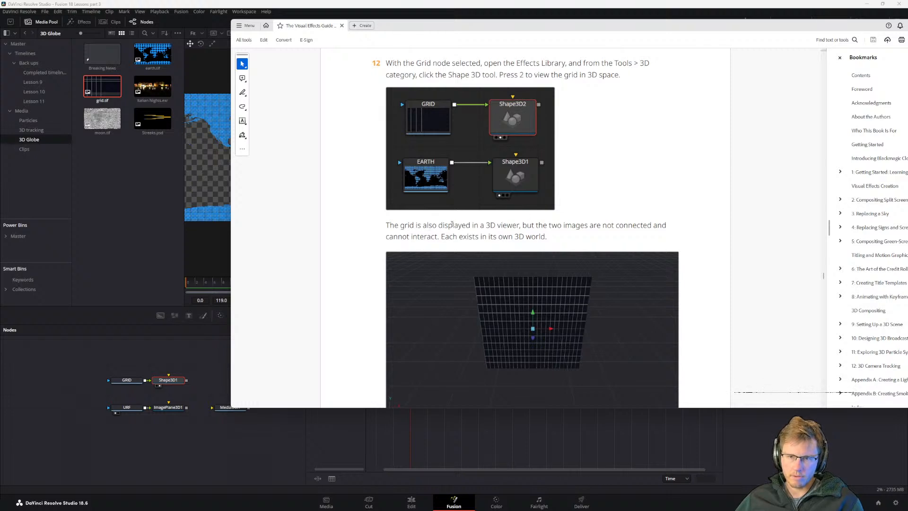
scroll(452, 224, "down", 5)
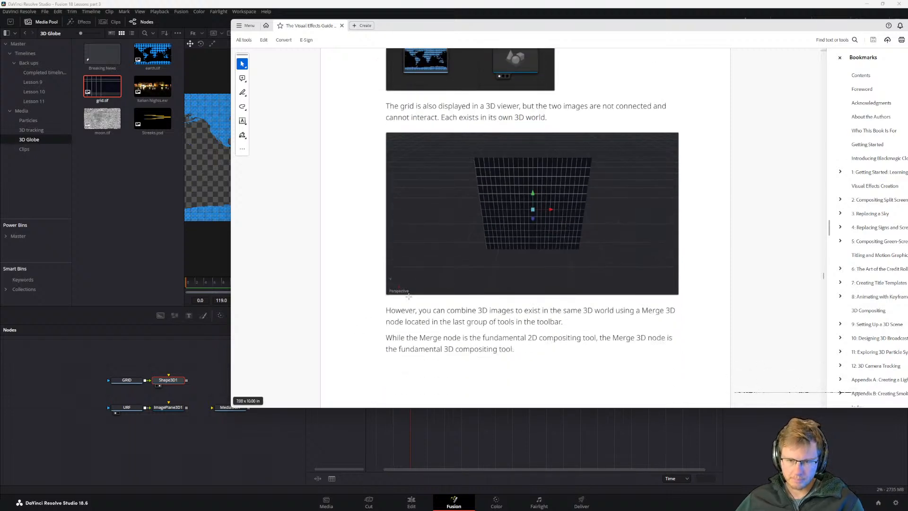
scroll(458, 249, "down", 2)
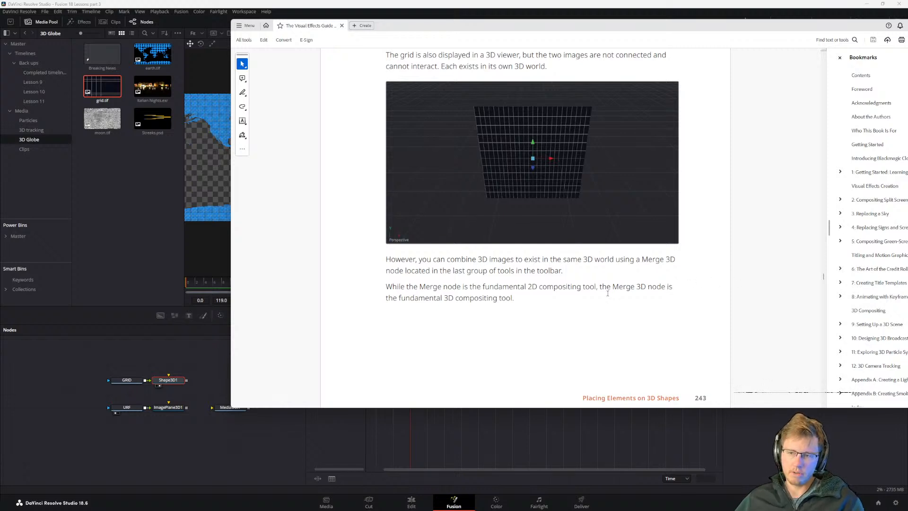
left_click(206, 427)
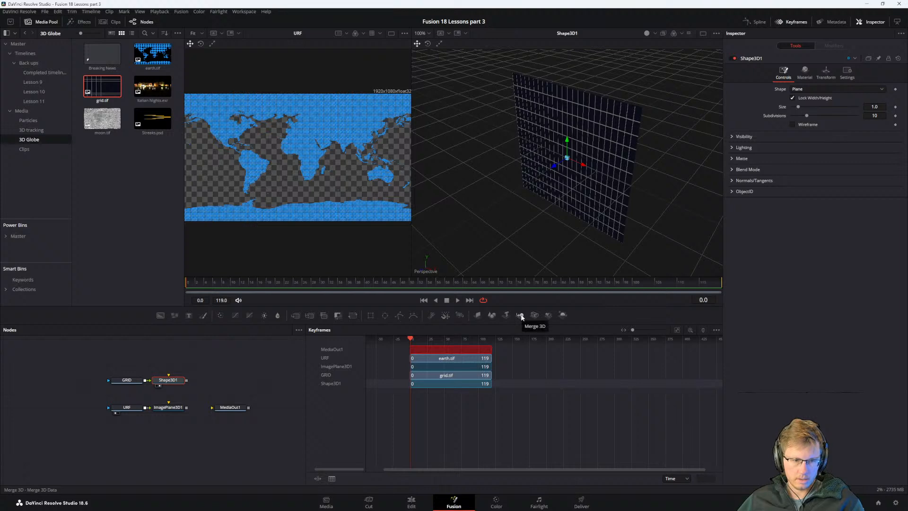
left_click_drag(522, 320, 229, 382)
left_click_drag(187, 408, 242, 384)
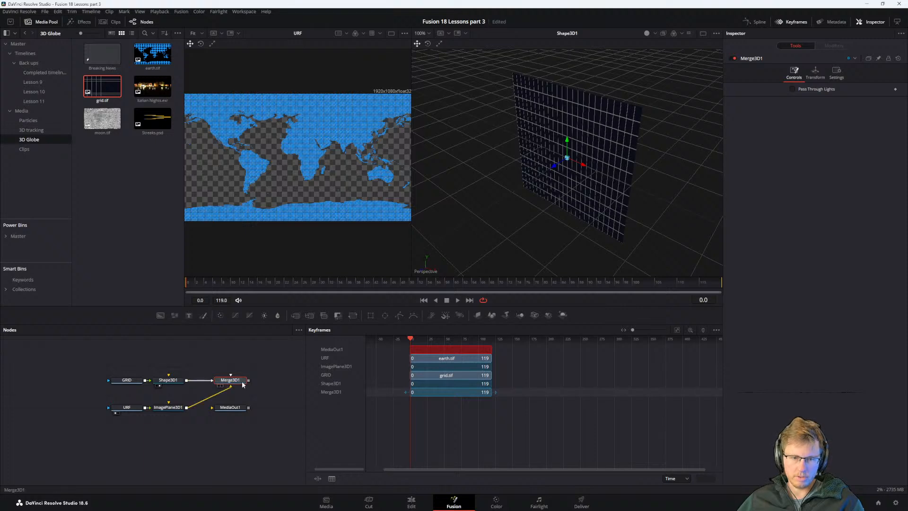
key("2")
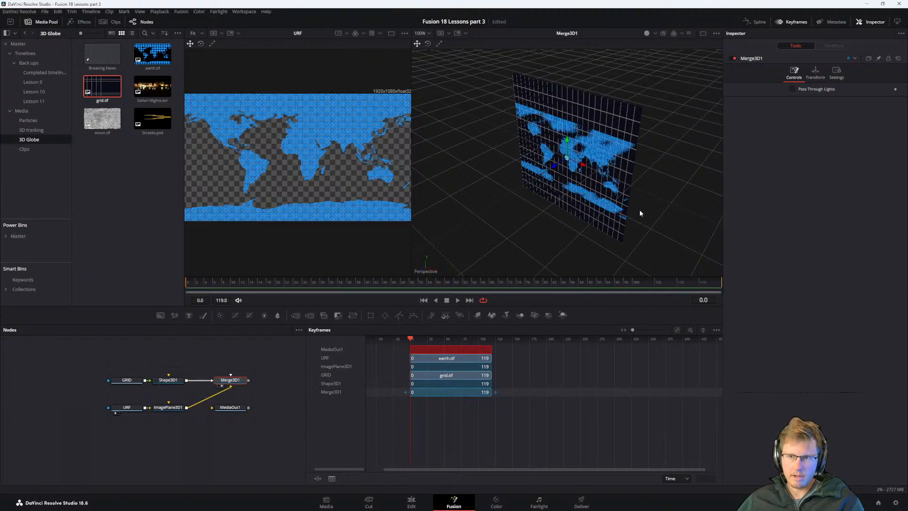
Step: Check the guide's step 13 and add a Shape 3D node for the Earth image, connected between the URF and Merge 3D nodes
key("alt+Tab")
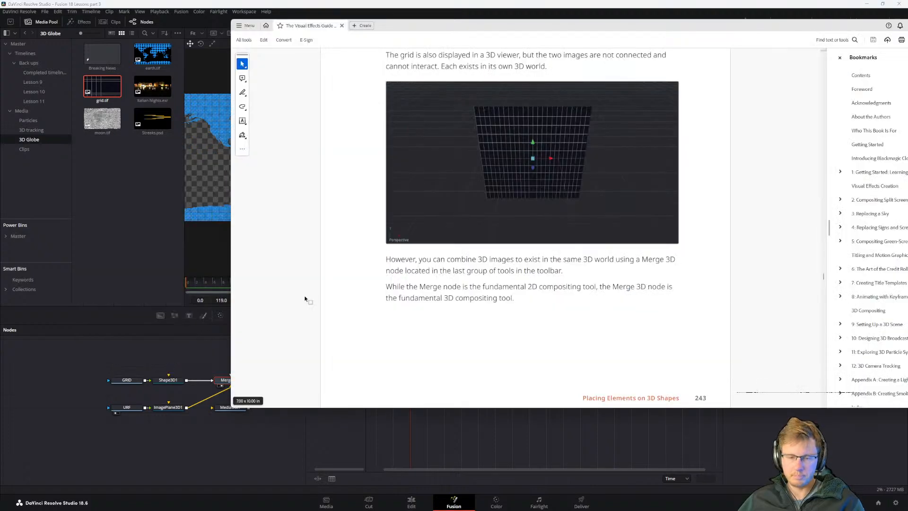
scroll(522, 292, "down", 5)
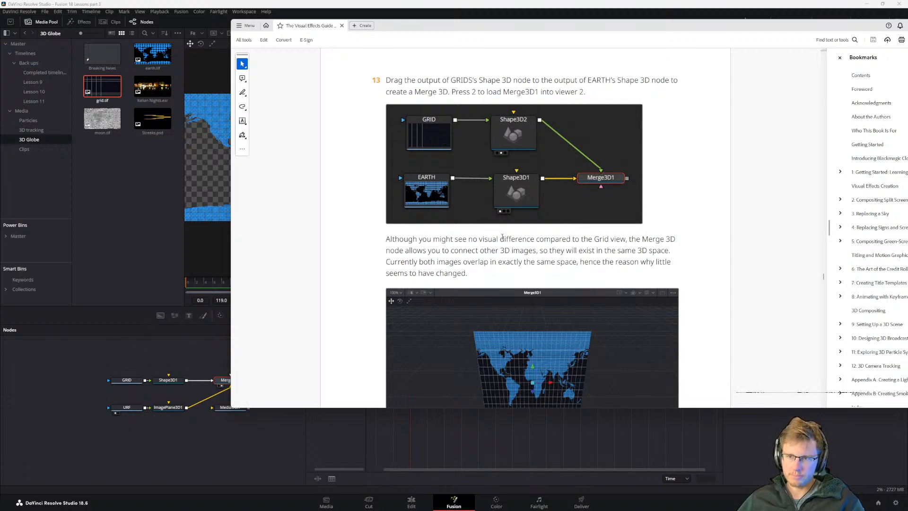
scroll(502, 237, "down", 2)
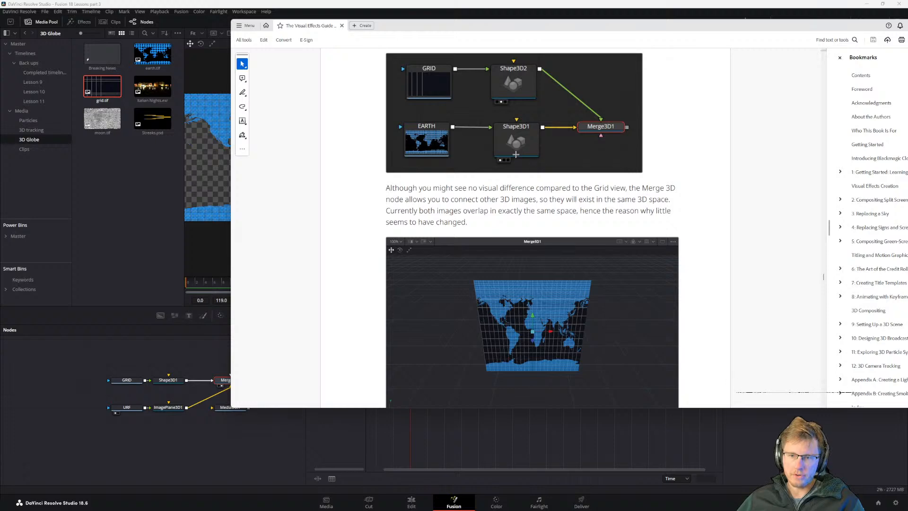
scroll(525, 227, "up", 2)
left_click(185, 440)
left_click(166, 453)
left_click_drag(492, 316, 223, 382)
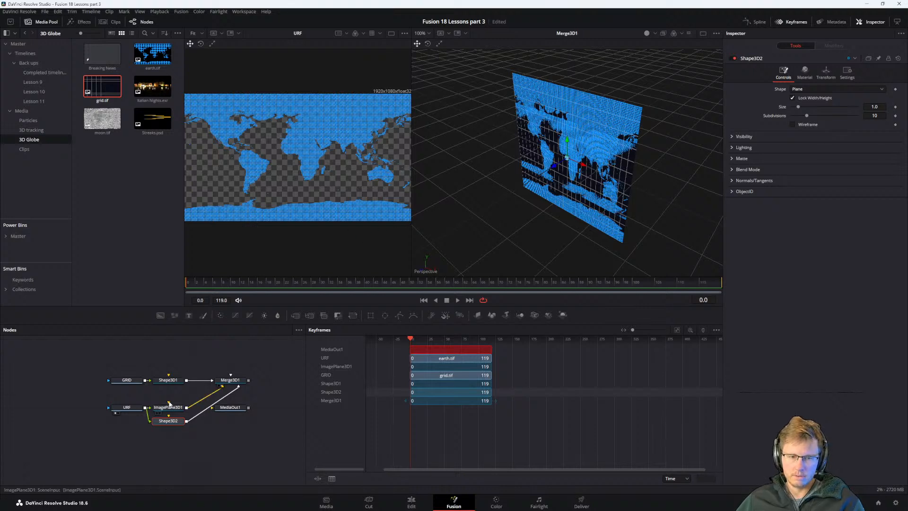
Step: Delete the Image Plane 3D node and line up the URF node with the Earth's Shape 3D node
left_click_drag(163, 409, 127, 420)
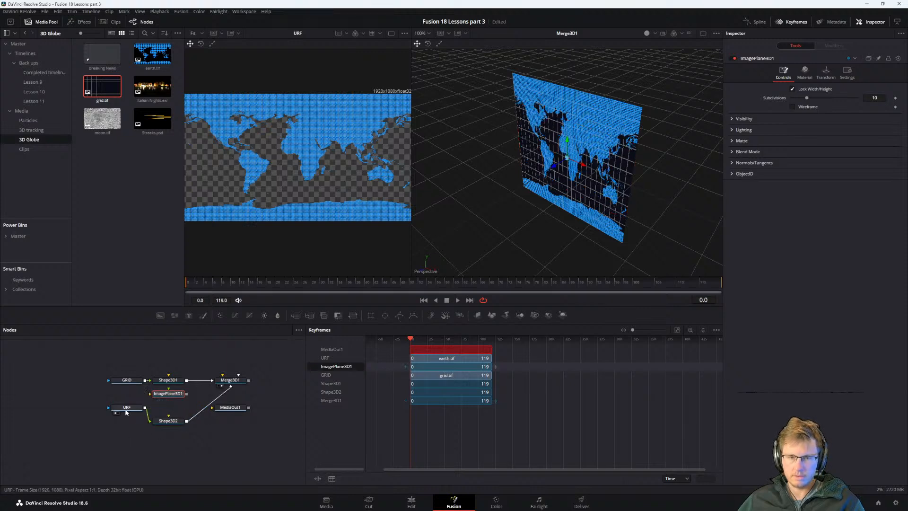
left_click_drag(176, 393, 73, 419)
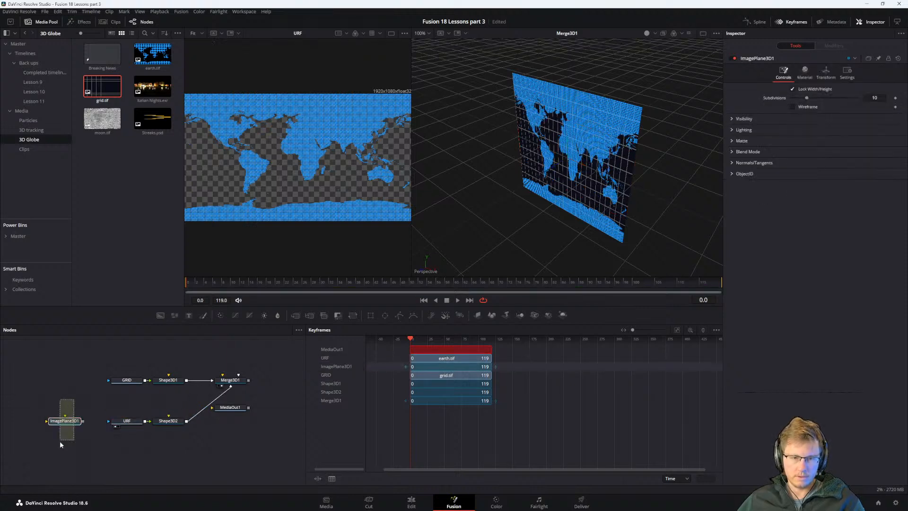
key("Delete")
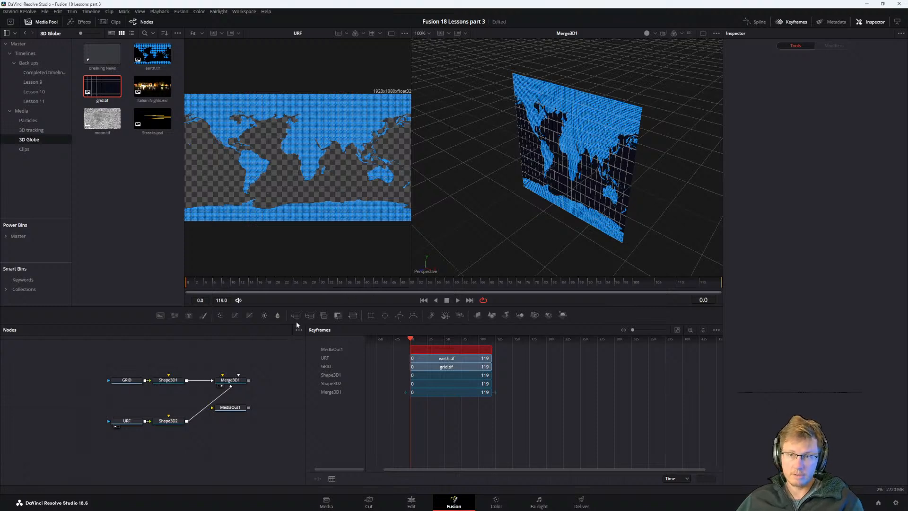
left_click(173, 421)
Step: Read on to the guide's step 14 and enable Lighting in the 3D options of viewer 2
key("alt+Tab")
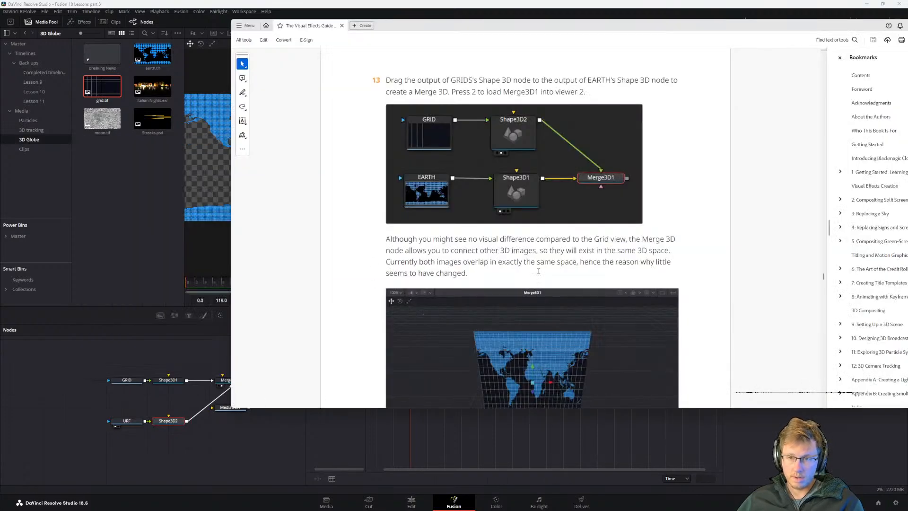
scroll(480, 244, "down", 3)
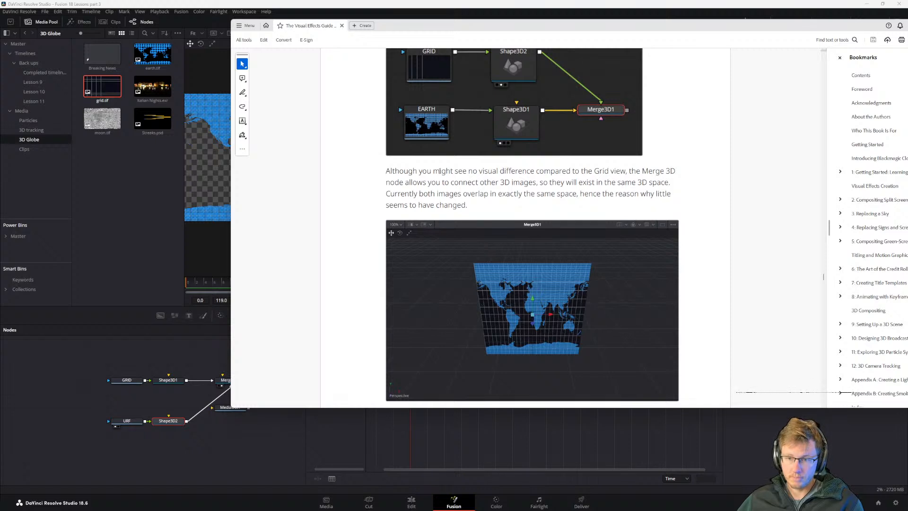
scroll(532, 156, "down", 1)
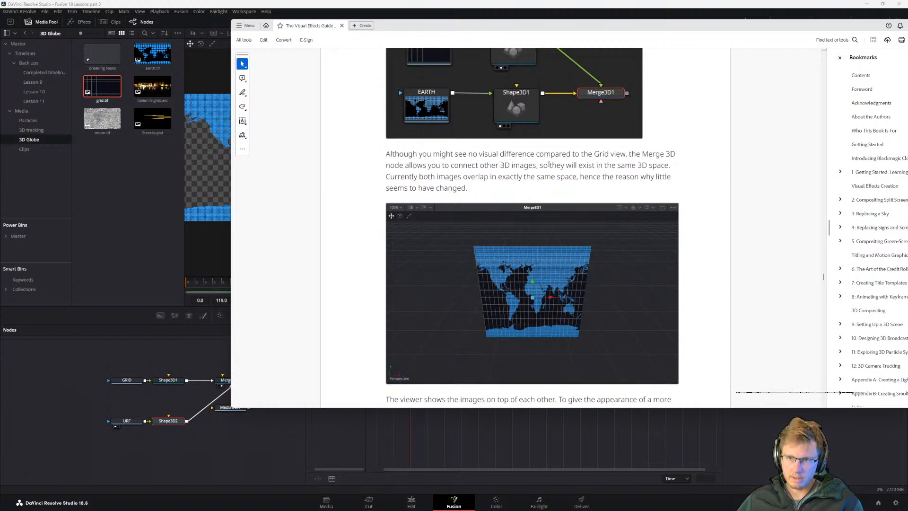
scroll(526, 181, "down", 6)
scroll(405, 291, "up", 4)
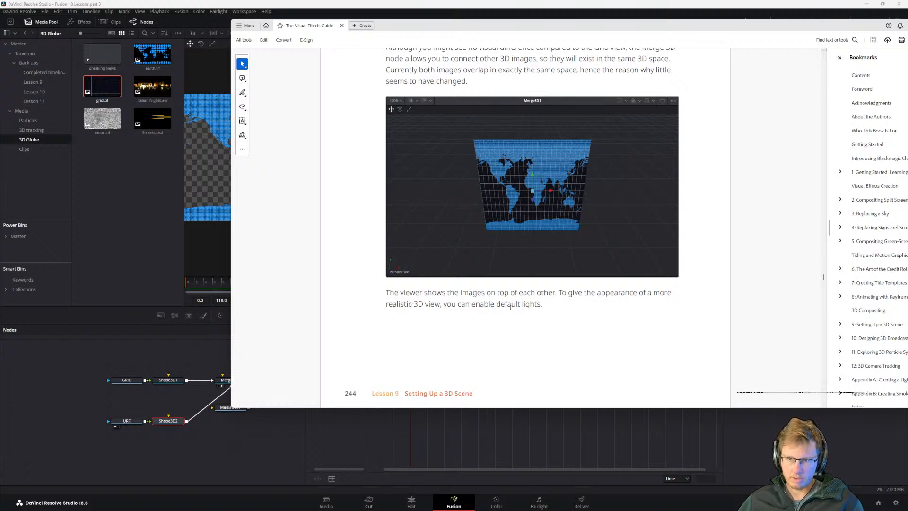
scroll(470, 310, "down", 1)
scroll(468, 312, "down", 5)
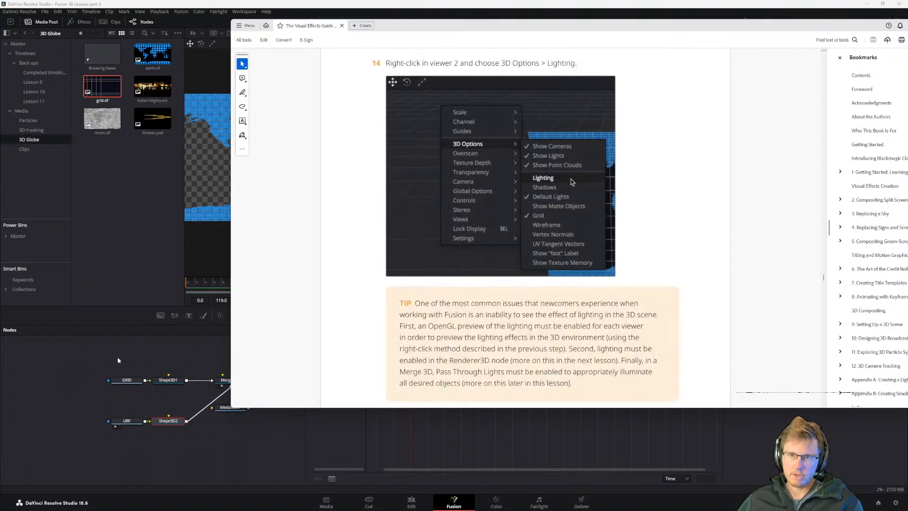
left_click(137, 372)
left_click(168, 380)
right_click(487, 193)
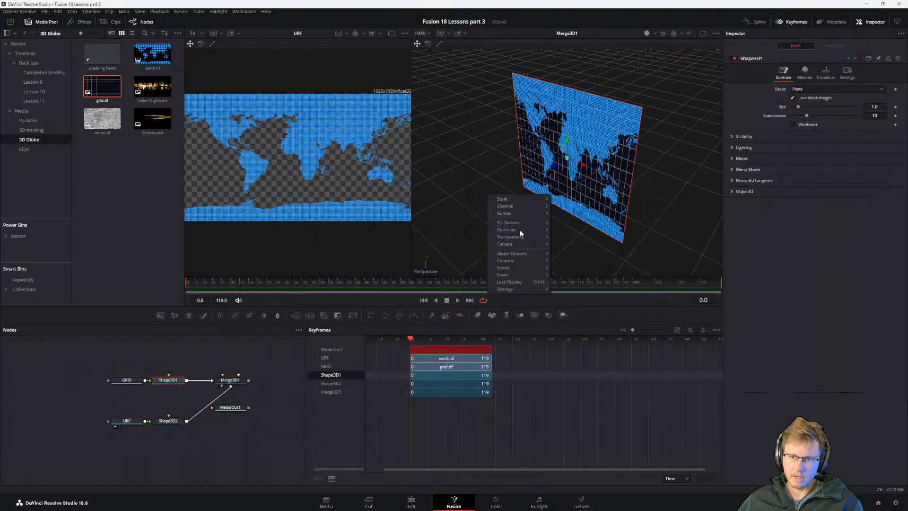
mouse_move(523, 226)
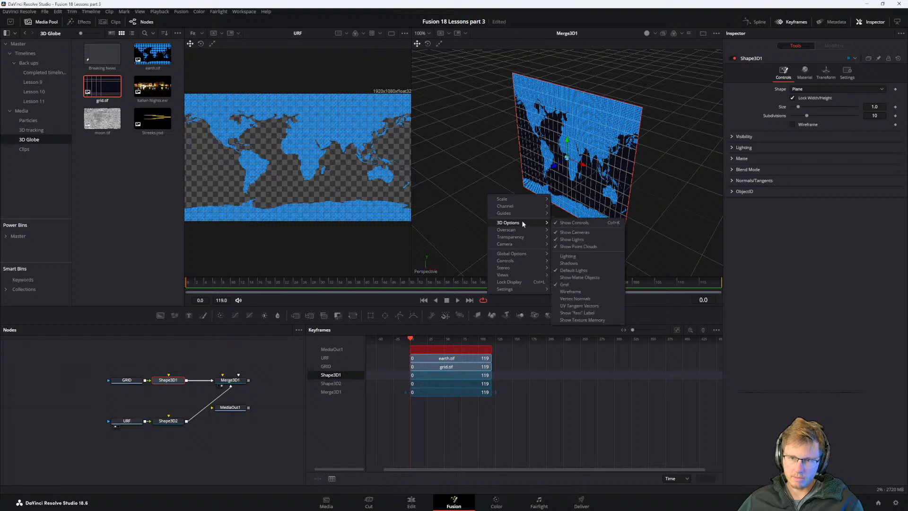
left_click(576, 254)
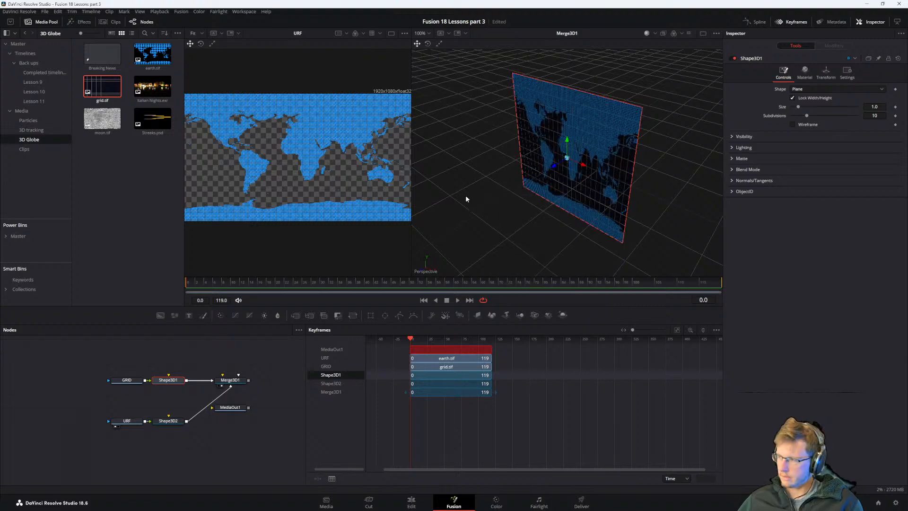
Step: Read the guide's lighting tip and follow step 15 to preview the light by rotating the view in viewer 2
key("alt+Tab")
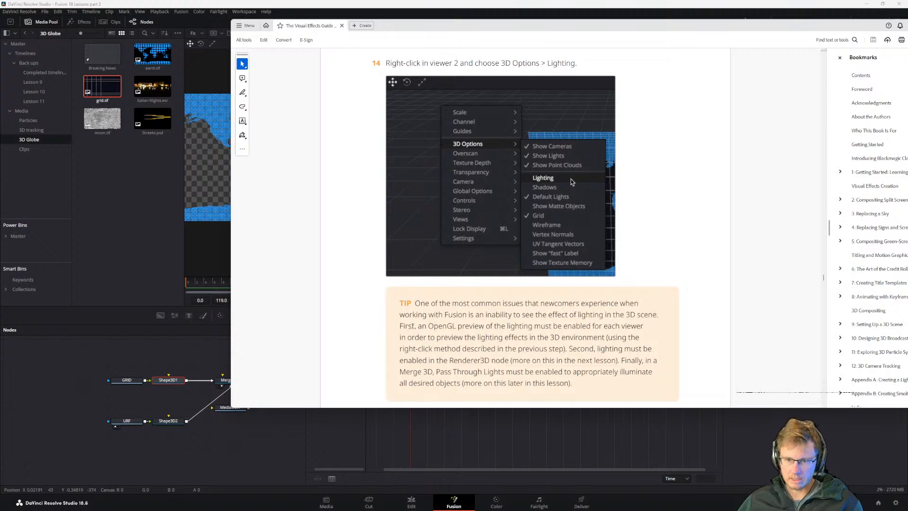
left_click_drag(418, 326, 506, 327)
left_click(531, 326)
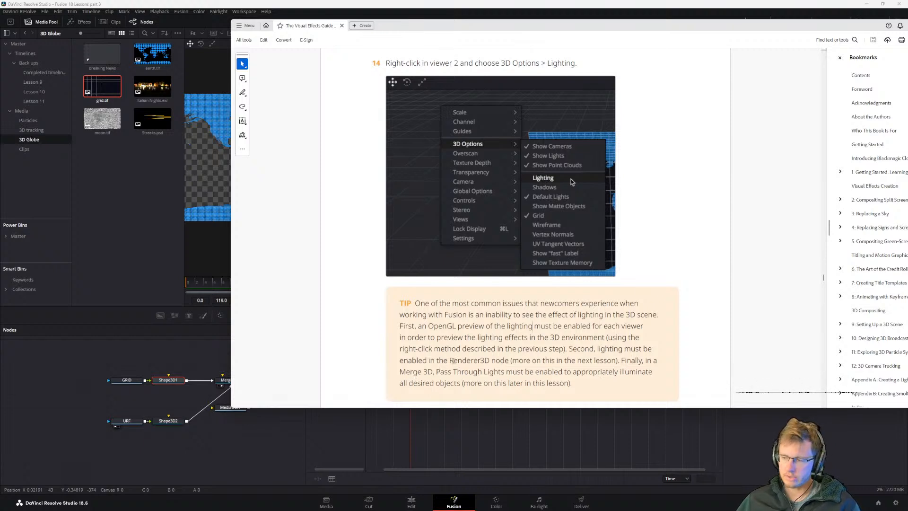
scroll(487, 386, "down", 3)
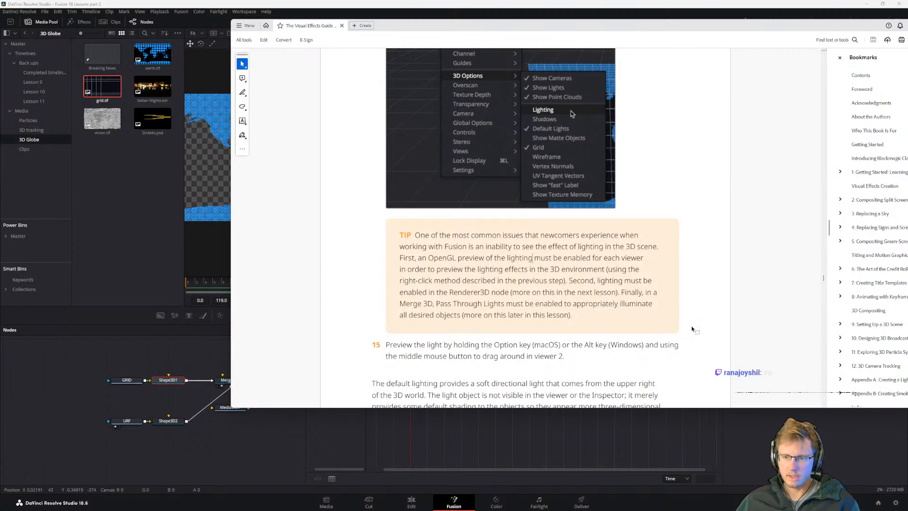
left_click(197, 365)
left_click_drag(495, 131, 605, 122)
Step: Read past the guide's step 15 to the "Navigating in 3D" section and reposition the guide window so the whole page fits on screen
key("alt+Tab")
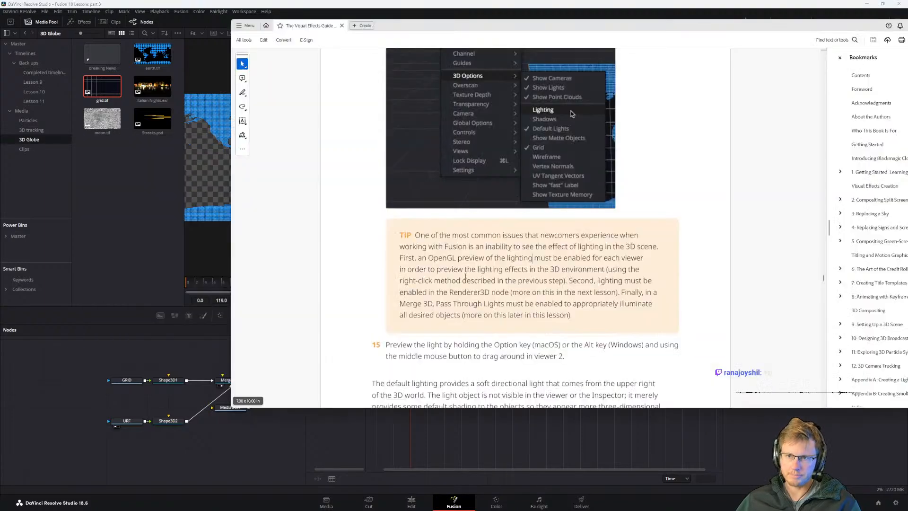
scroll(571, 80, "down", 1)
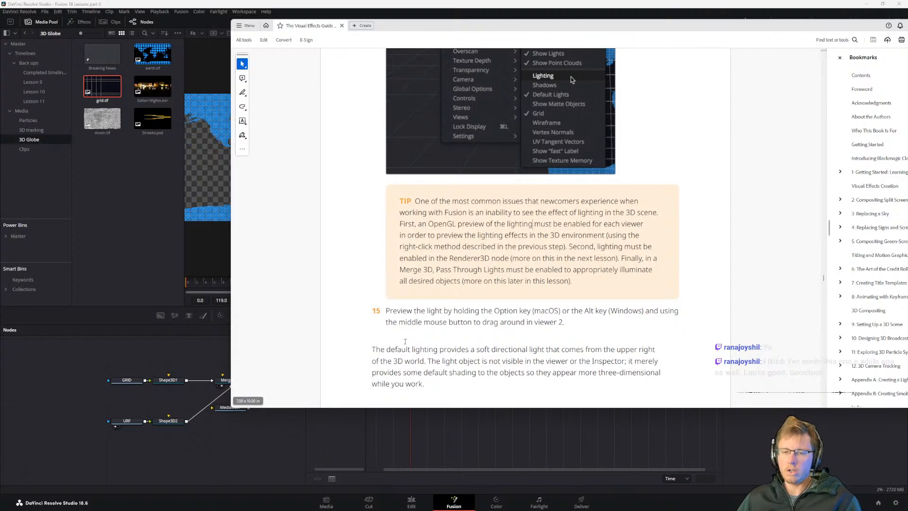
scroll(406, 342, "down", 5)
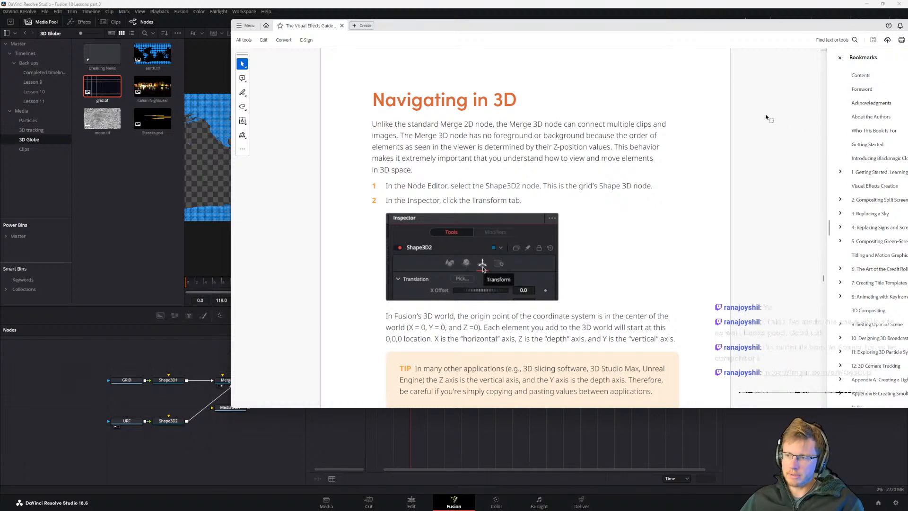
left_click_drag(619, 34, 546, 34)
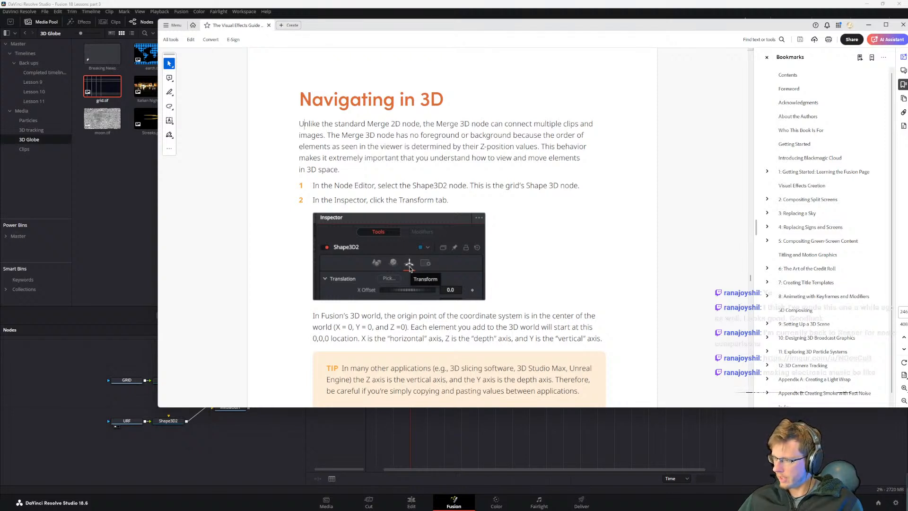
Step: View the Imgur post with the MIDI arpeggiator automation image in the browser, and put the browser window away
mouse_move(907, 109)
left_mouse_down()
mouse_move(517, 116)
mouse_move(540, 129)
mouse_move(907, 94)
left_mouse_up()
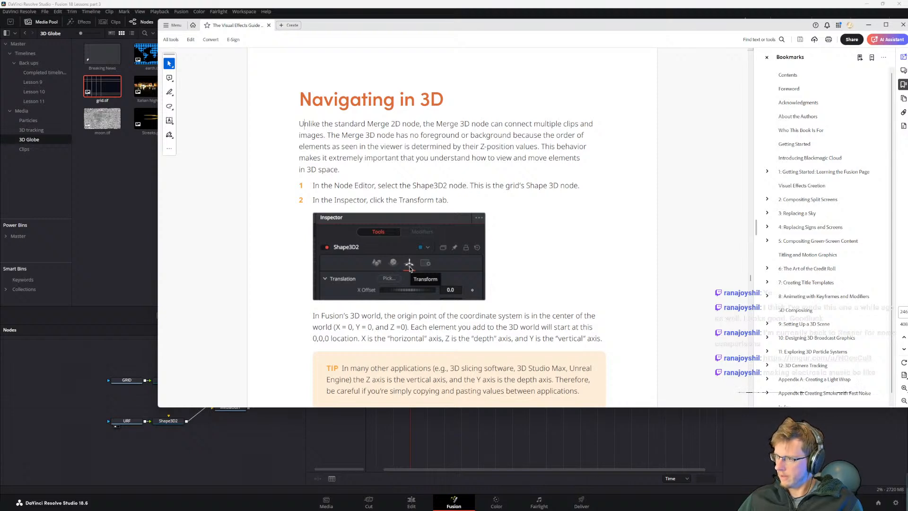
left_click_drag(907, 109, 597, 80)
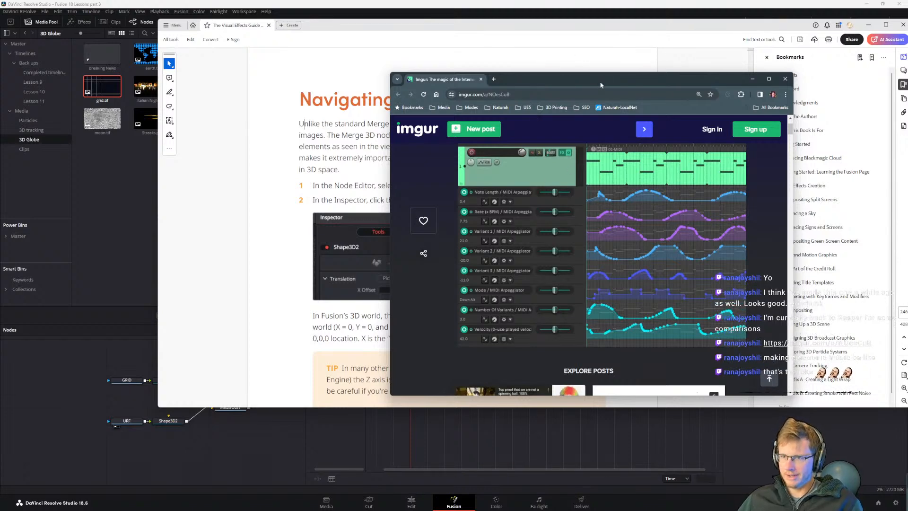
left_click_drag(602, 84, 907, 98)
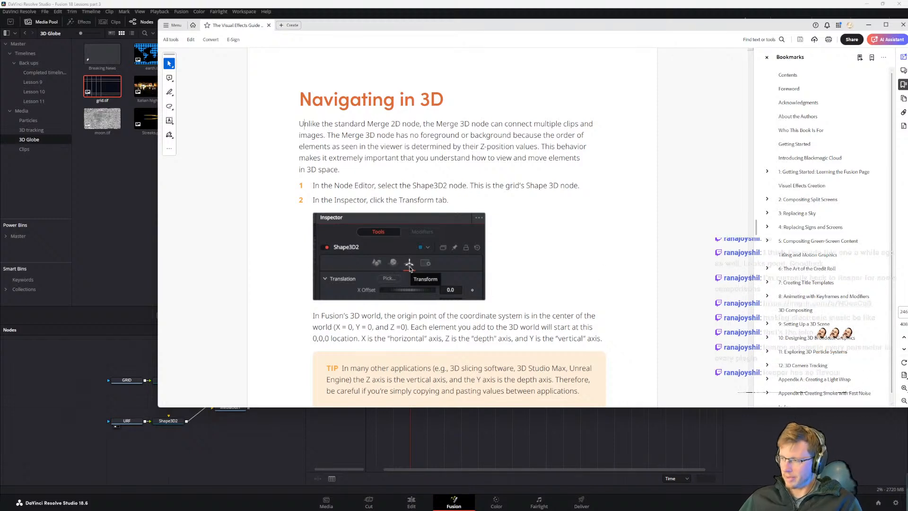
left_click_drag(907, 82, 907, 236)
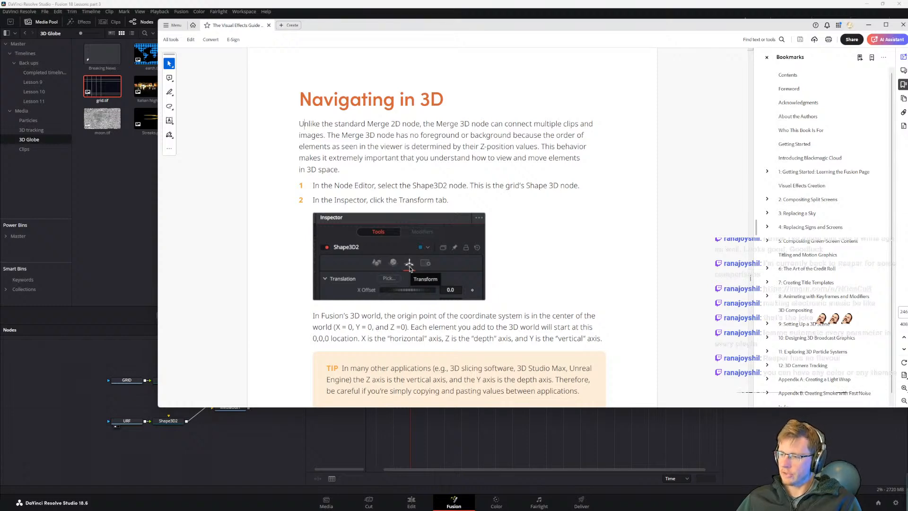
left_click_drag(907, 184, 590, 50)
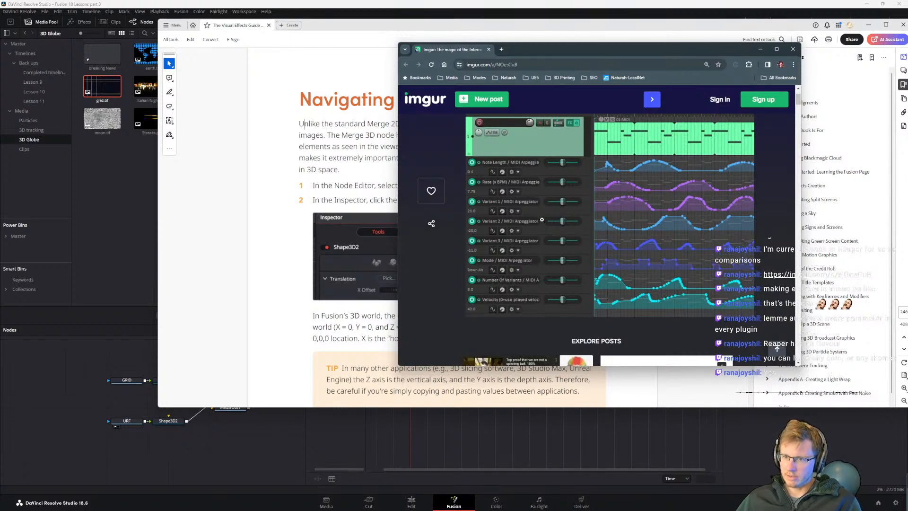
left_click(559, 37)
left_click_drag(907, 160, 508, 68)
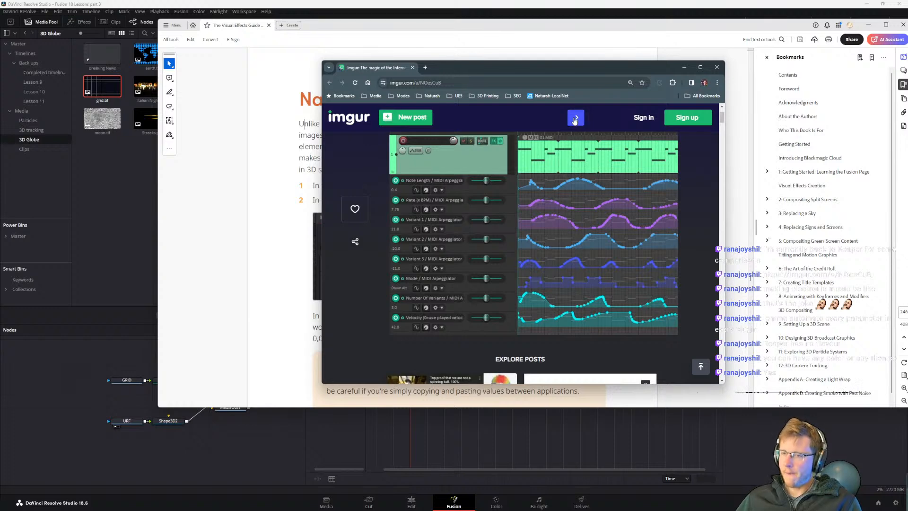
left_click_drag(550, 68, 907, 135)
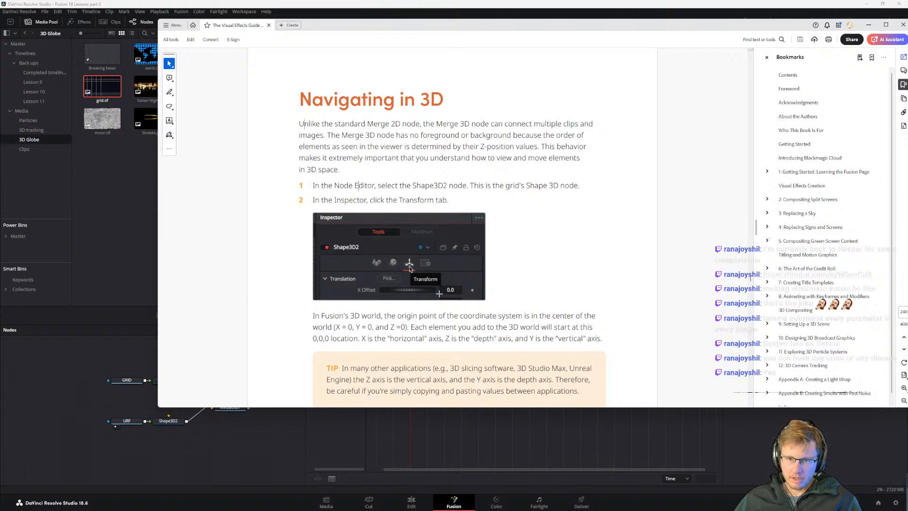
Step: Read the guide's notes on the X, Y and Z axes and Shape 3D positioning, continuing to the Z Translation instructions in steps 4 and 5
scroll(340, 316, "down", 2)
scroll(340, 316, "down", 2)
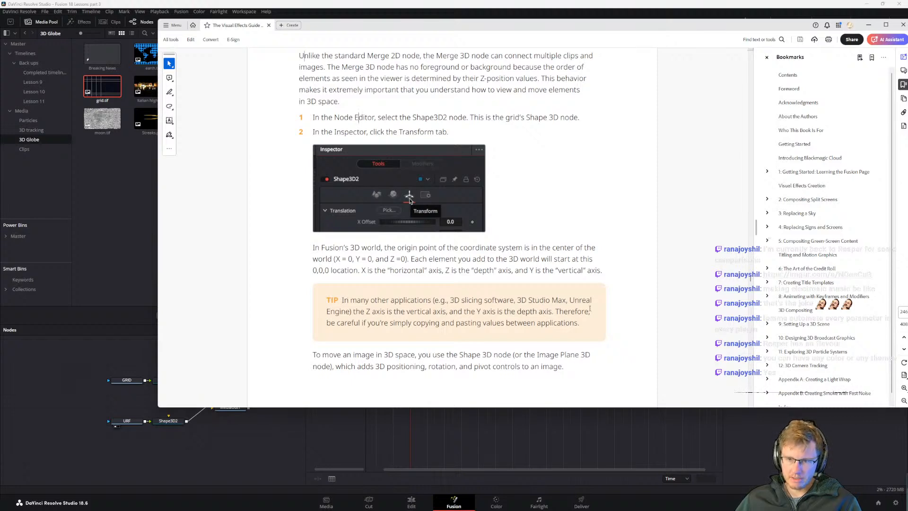
left_click_drag(350, 311, 445, 330)
left_click(395, 322)
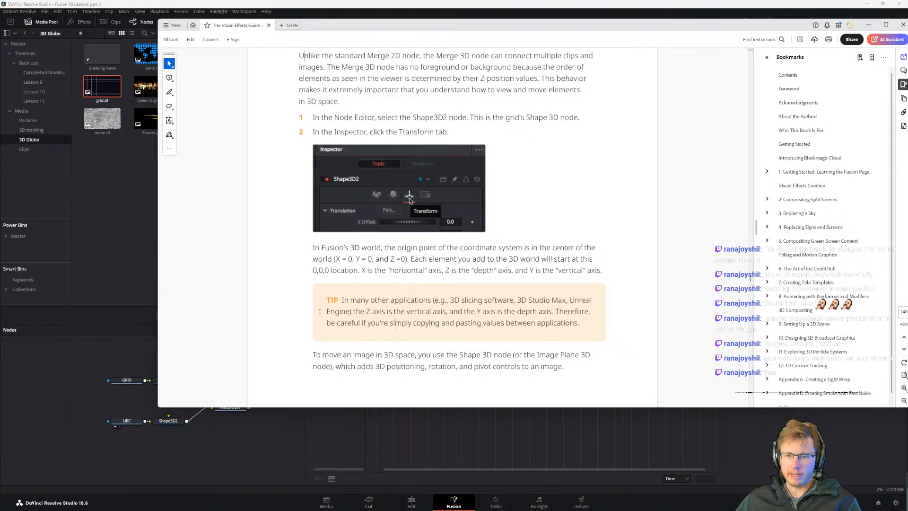
left_click_drag(366, 311, 479, 311)
left_click(431, 312)
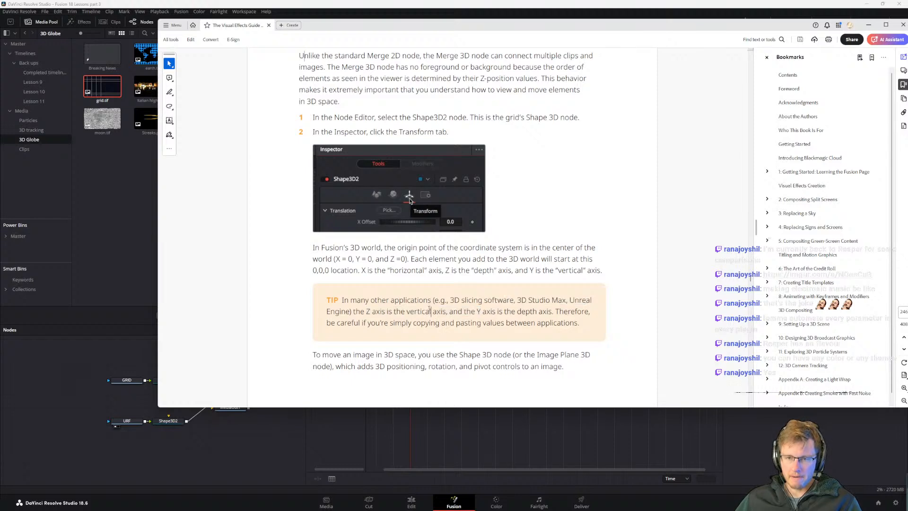
left_click_drag(364, 311, 462, 311)
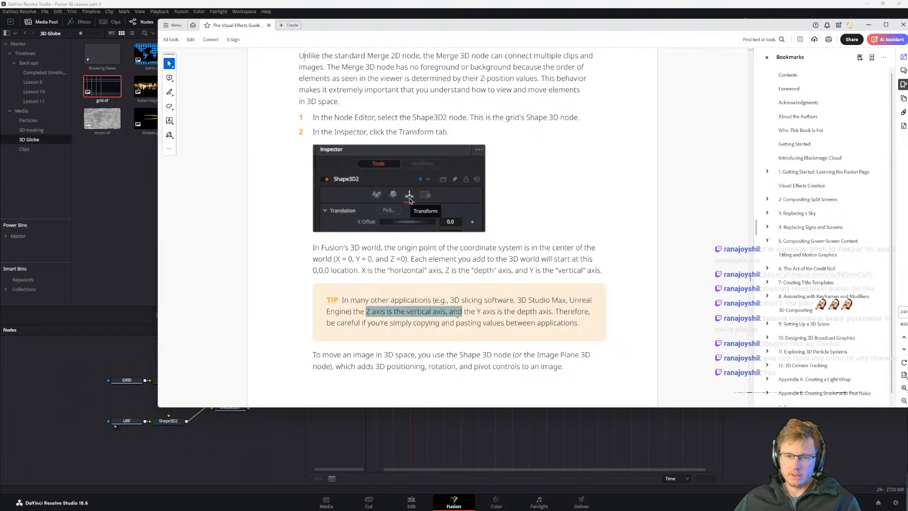
left_click(426, 324)
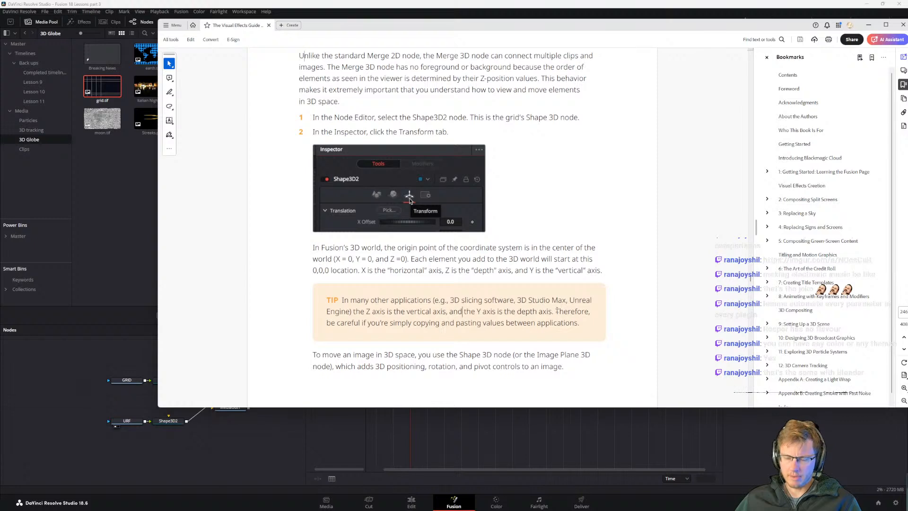
left_click_drag(337, 321, 536, 322)
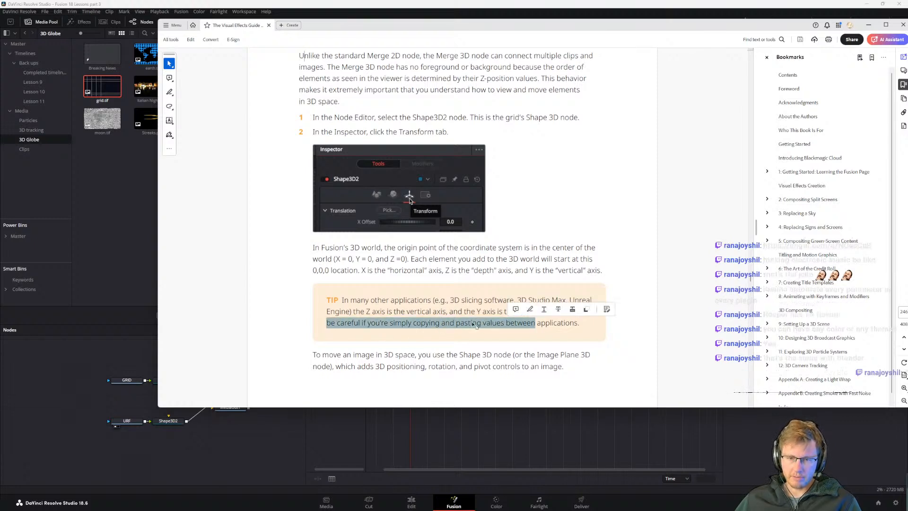
left_click(408, 323)
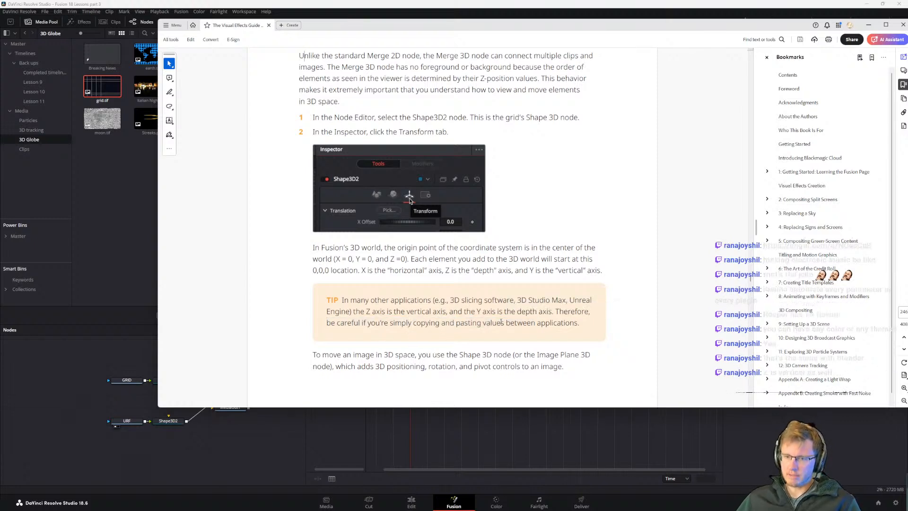
scroll(454, 340, "down", 1)
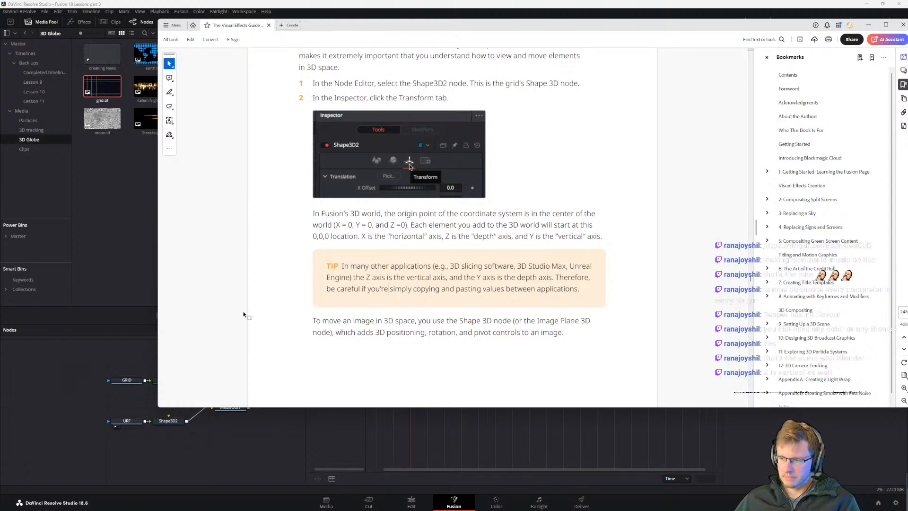
scroll(326, 314, "down", 2)
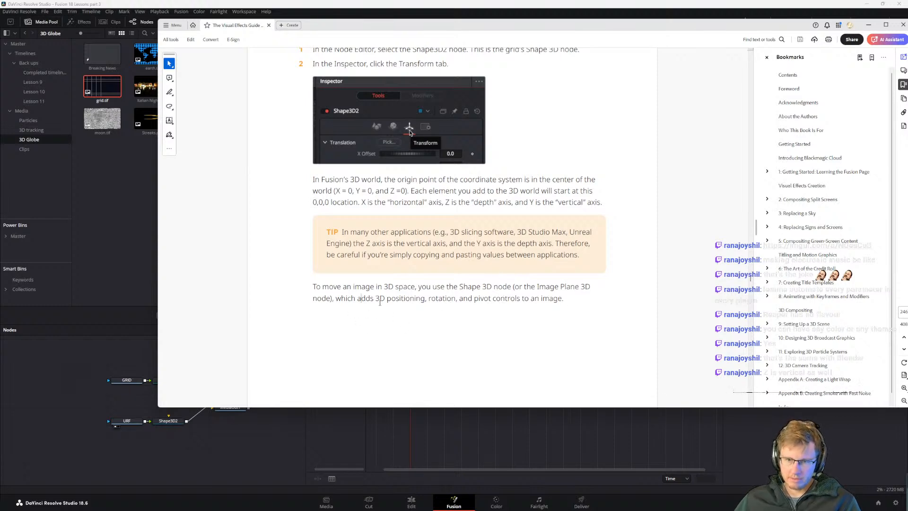
left_click_drag(313, 298, 521, 292)
left_click(410, 292)
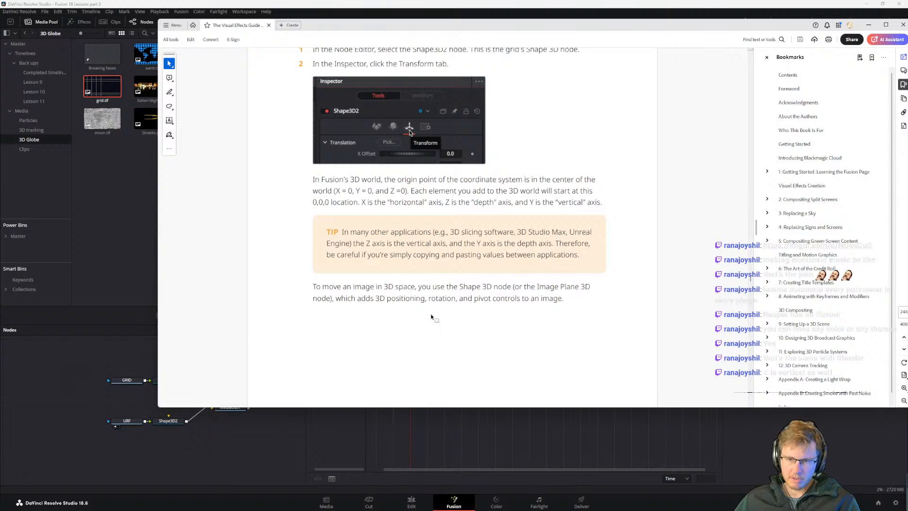
scroll(437, 298, "down", 10)
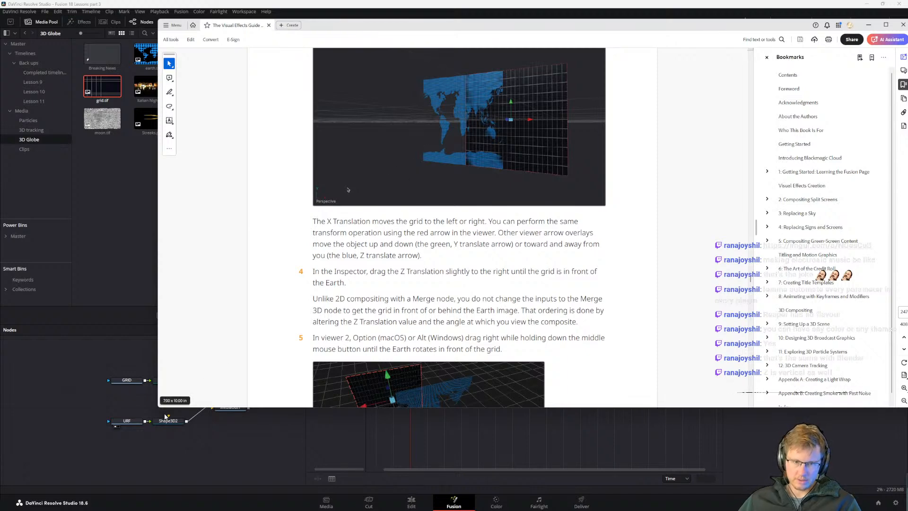
Step: Try shifting the Shape3D2 node along X in its Transform settings, and undo the move
left_click(229, 419)
left_click(158, 421)
left_click(825, 72)
left_click_drag(823, 97, 831, 100)
key("ctrl+z")
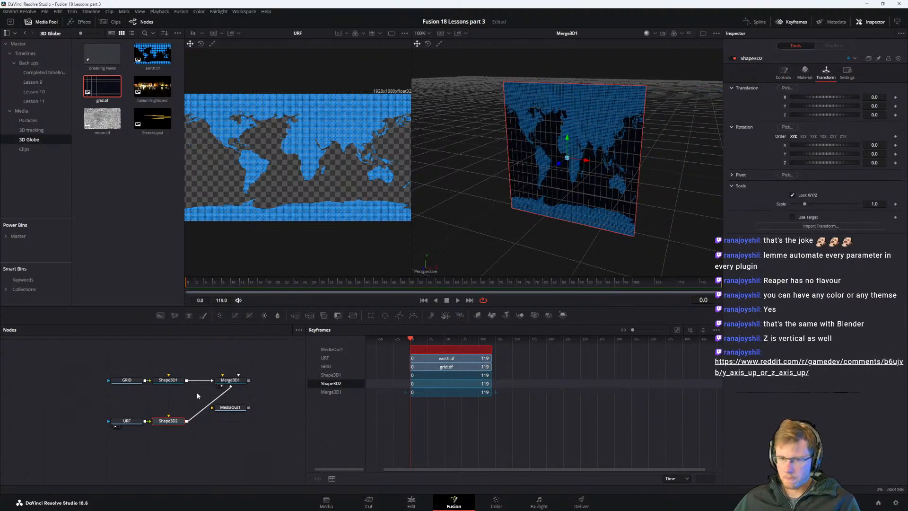
Step: Try shifting the whole Merge3D1 node along X, and undo the move
left_click(230, 380)
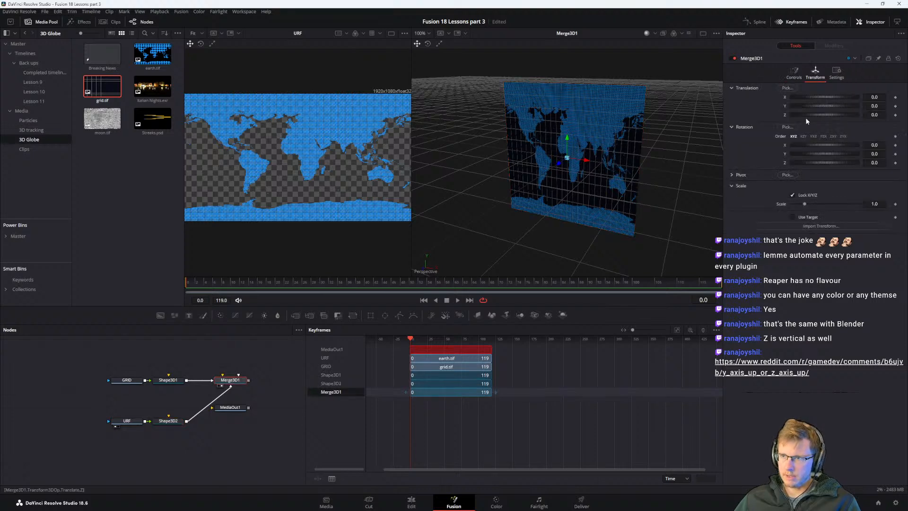
mouse_move(819, 98)
left_mouse_down()
mouse_move(829, 99)
mouse_move(816, 98)
left_mouse_up()
key("ctrl+z")
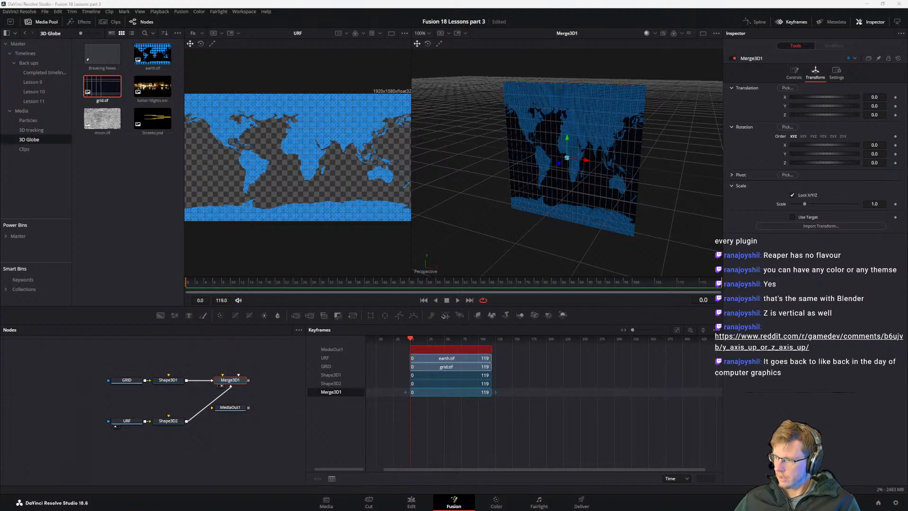
Step: View the Reddit thread "Y axis up or Z axis up?" and check the timeline frame rate in the project settings
left_click_drag(662, 510, 507, 102)
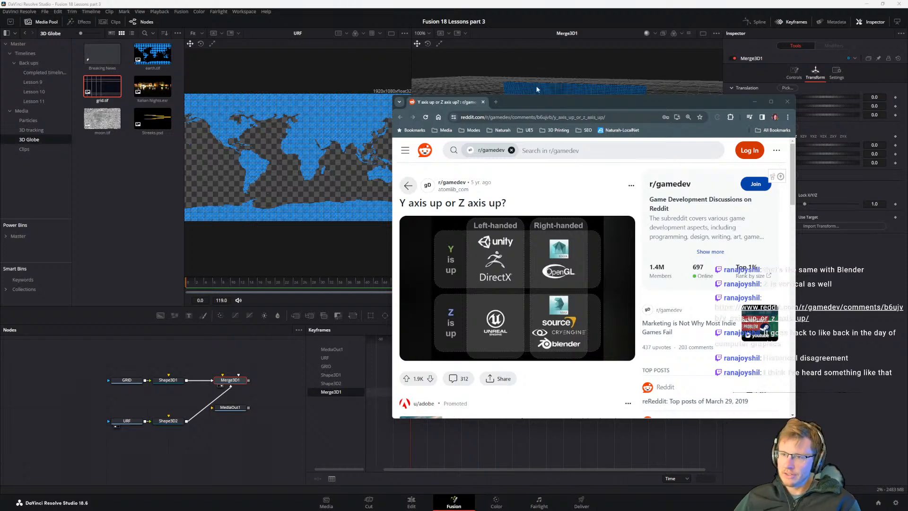
left_click_drag(558, 102, 907, 151)
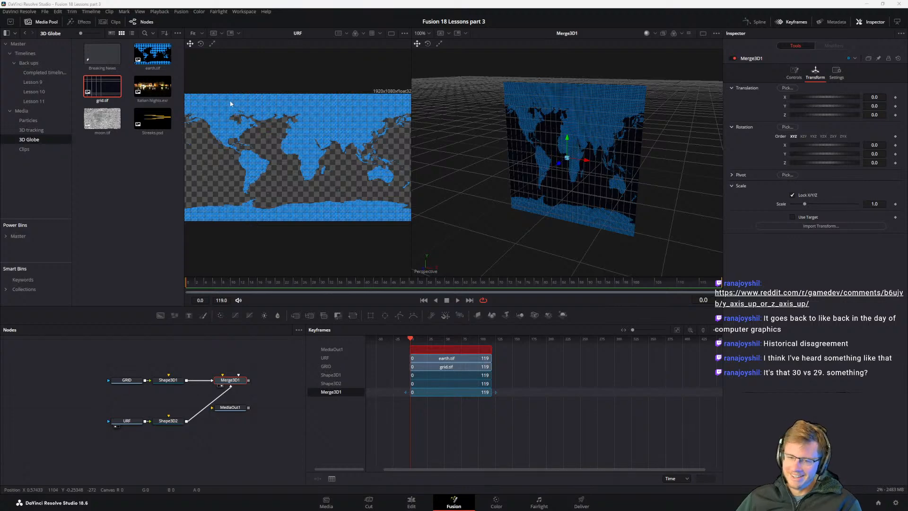
left_click(895, 502)
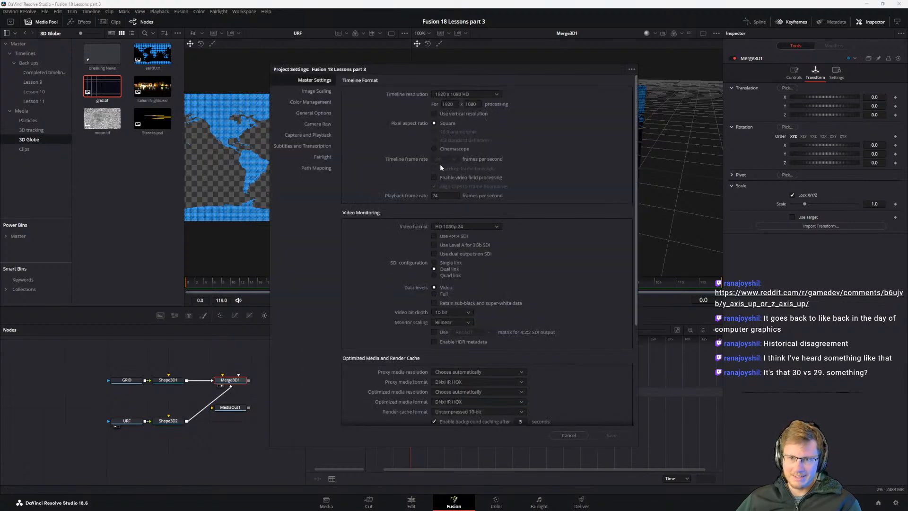
key("Escape")
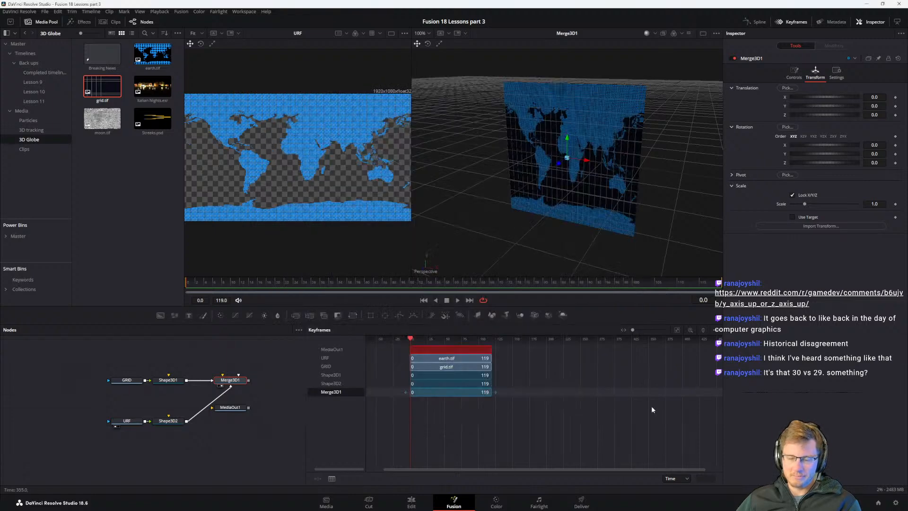
Step: Reread the guide's steps 4 and 5 on Z Translation and view rotation, and return to the Fusion composition
key("alt+Tab")
left_click(270, 219)
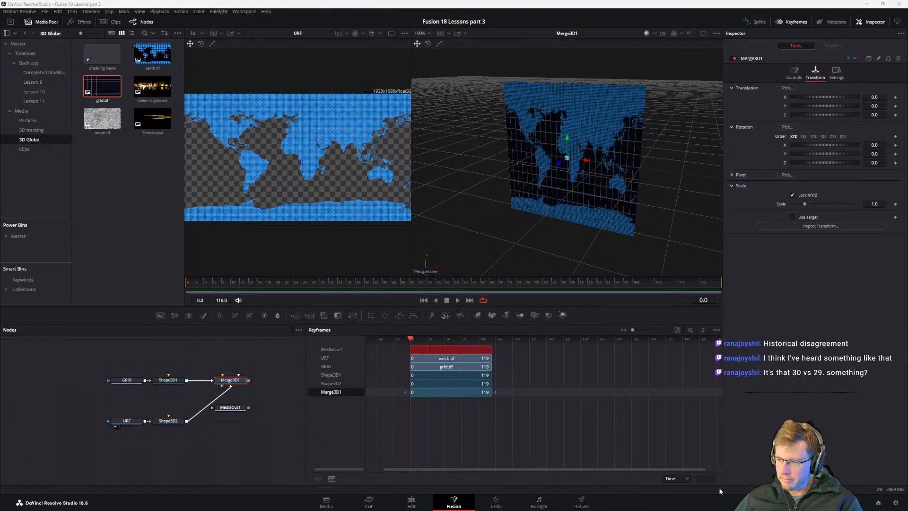
key("alt+Tab")
left_click(530, 203)
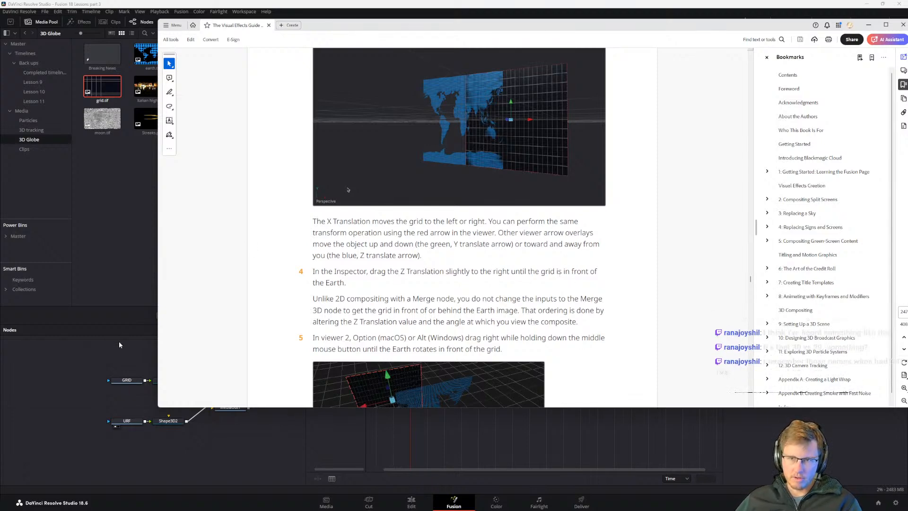
left_click(121, 356)
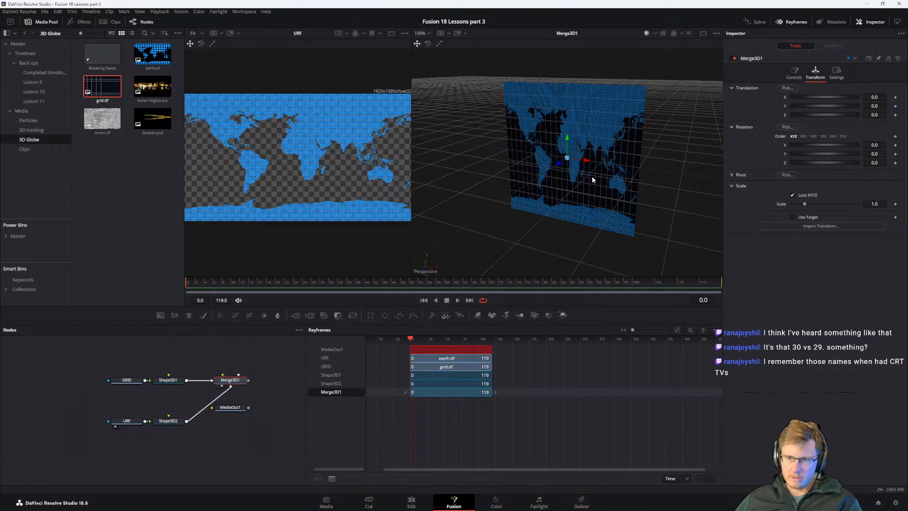
Step: Select the Earth's Shape3D2 plane in viewer 2 and examine the overlapping Earth and grid planes up close from the side
right_click(564, 180)
left_click(523, 159)
mouse_move(593, 178)
left_mouse_down()
mouse_move(526, 185)
mouse_move(697, 156)
mouse_move(608, 178)
left_mouse_up()
scroll(608, 178, "up", 8)
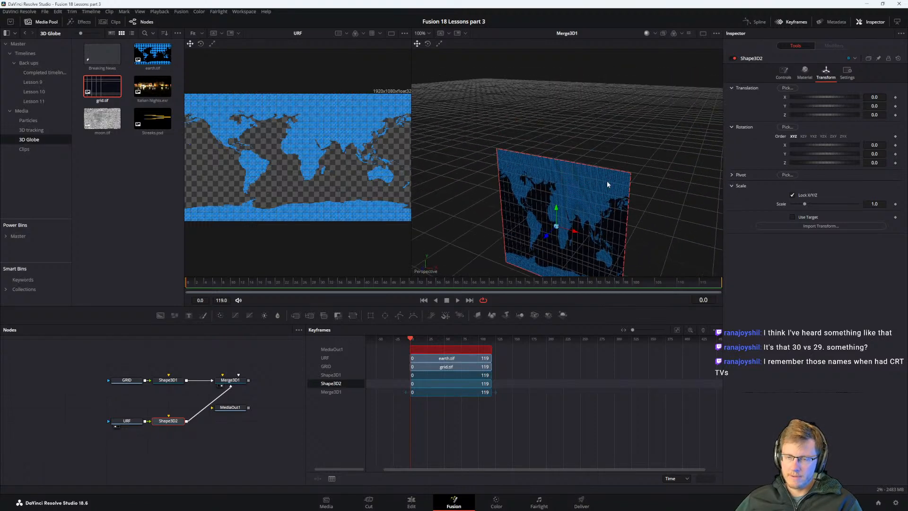
left_click_drag(601, 176, 508, 185)
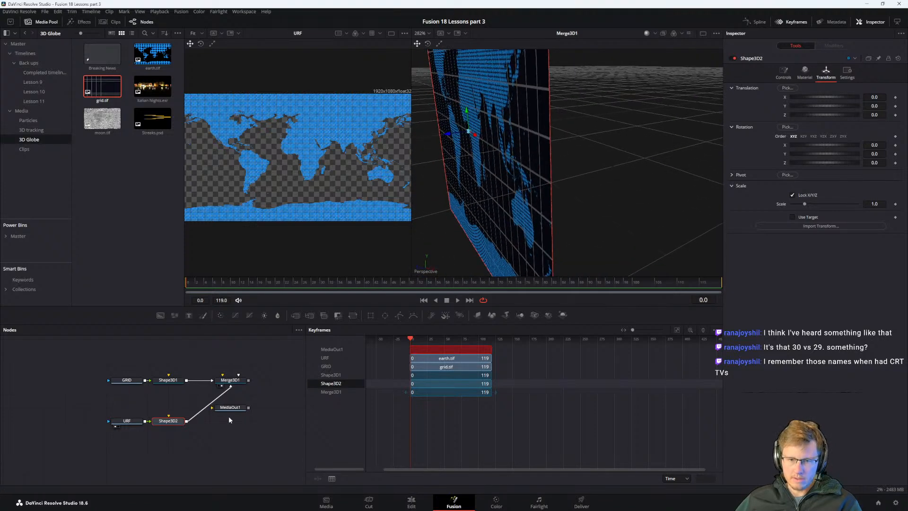
Step: Set the Z Translation of the grid's Shape3D1 to 0.01 and examine the grid and Earth planes in viewer 2
left_click(135, 380)
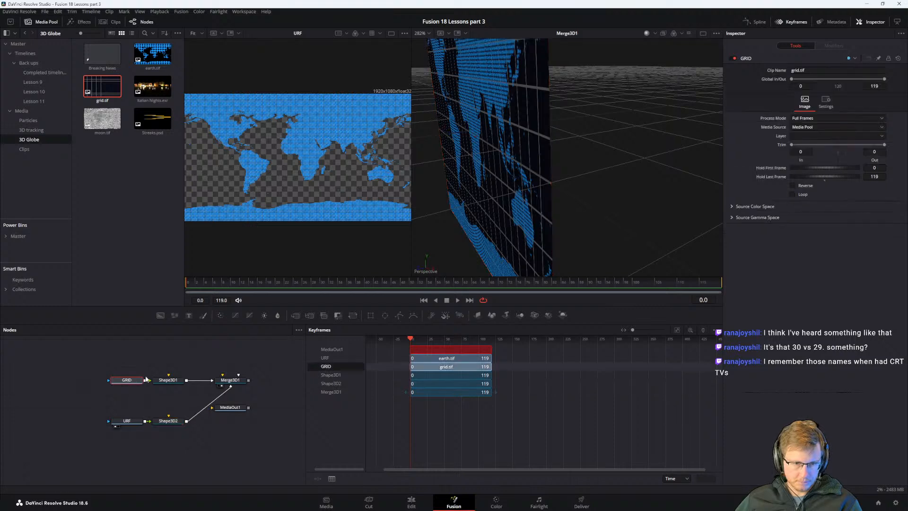
left_click(166, 380)
left_click(826, 72)
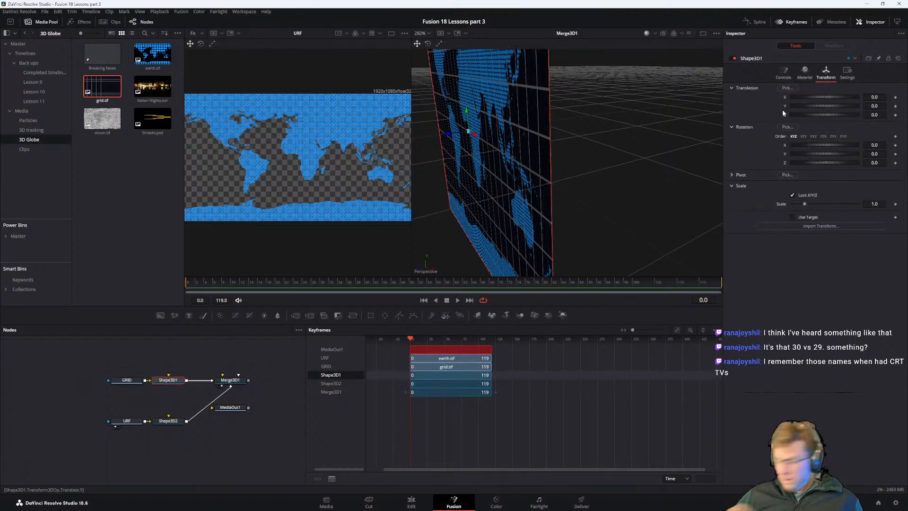
left_click_drag(807, 115, 812, 114)
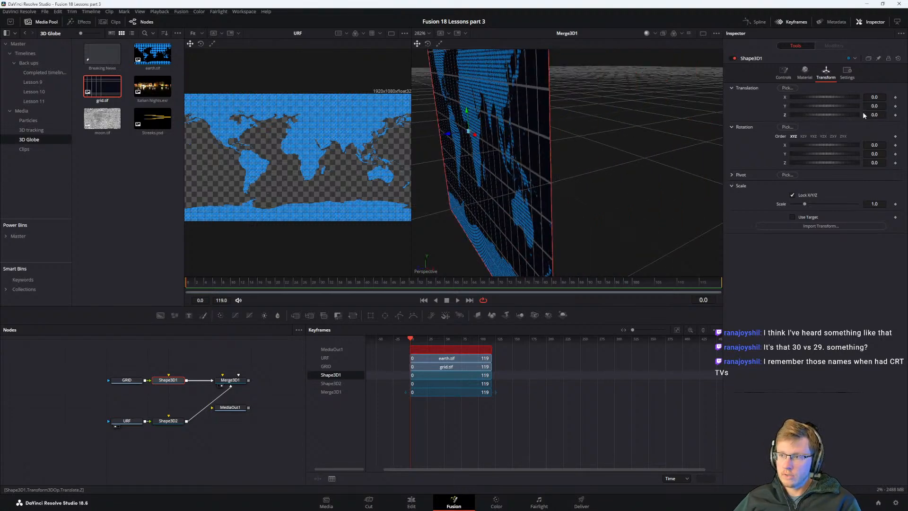
left_click_drag(872, 114, 873, 115)
left_click_drag(578, 175, 591, 157)
key("a")
key("a")
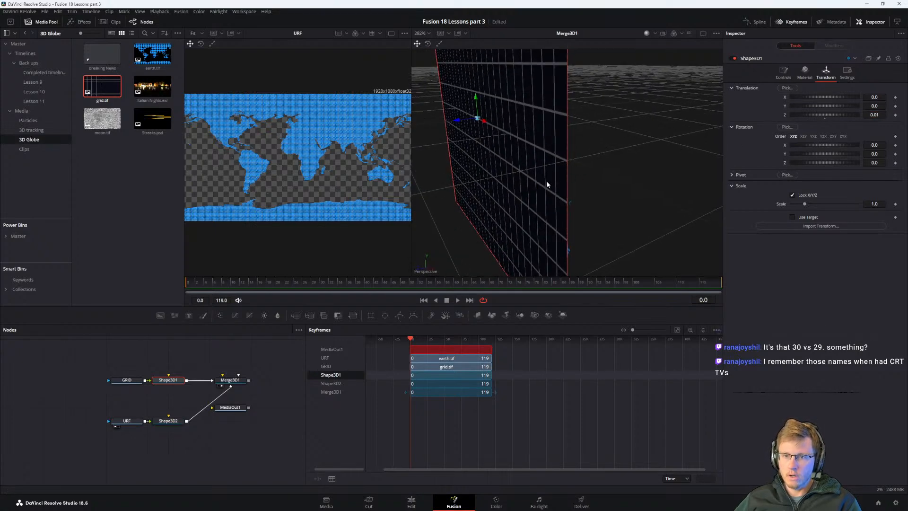
left_click_drag(520, 184, 576, 185)
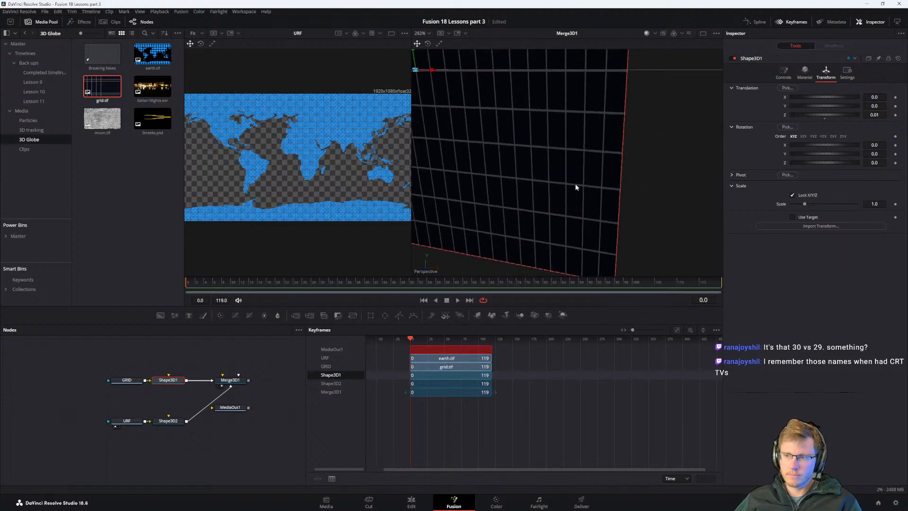
key("ctrl+f")
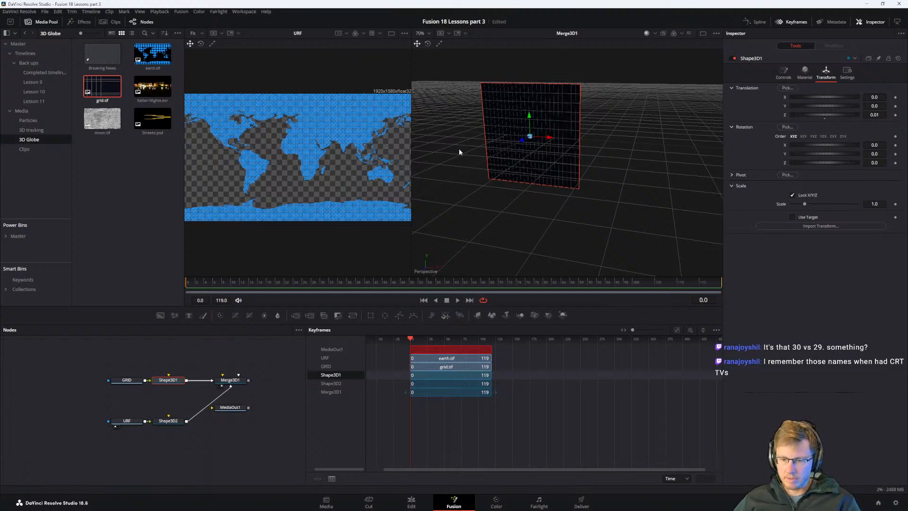
Step: Reread the guide's step 4 on Z Translation, and set the Z Translation of the grid's Shape3D1 to -0.13 in Fusion
key("alt+Tab")
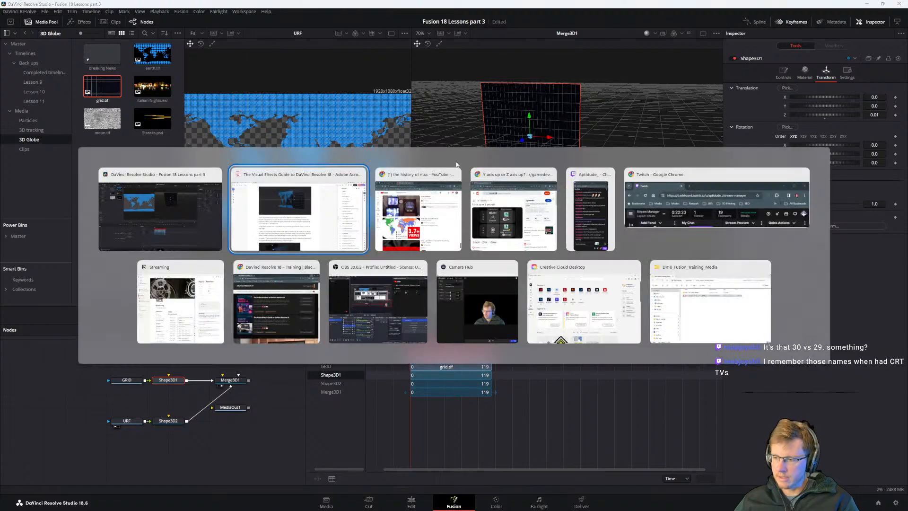
left_click(335, 200)
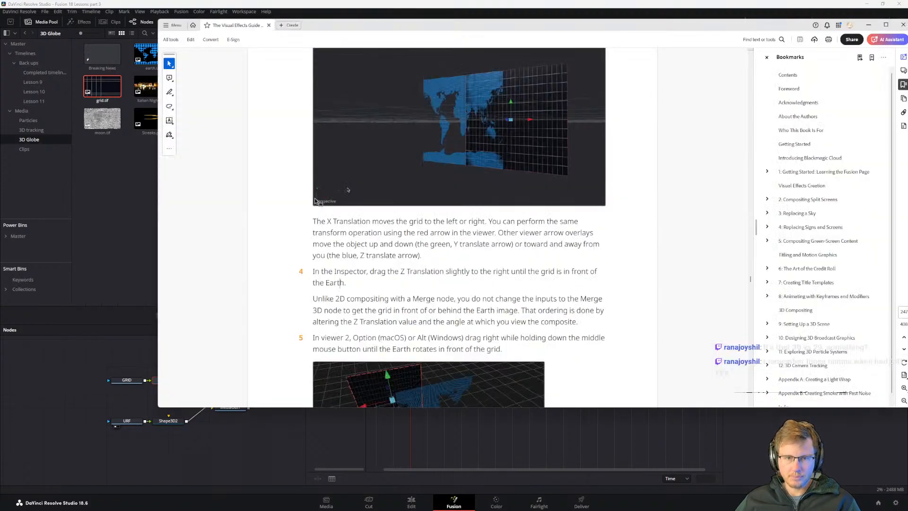
scroll(438, 208, "down", 2)
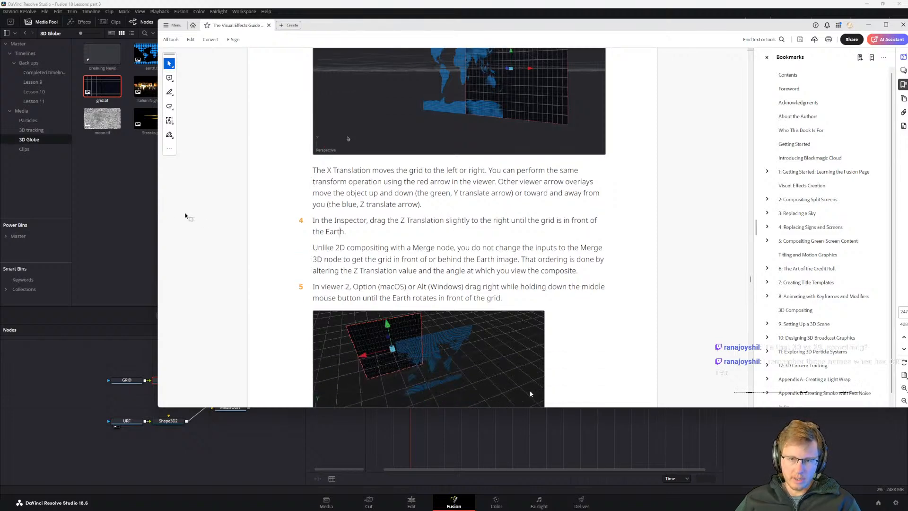
key("alt+Tab")
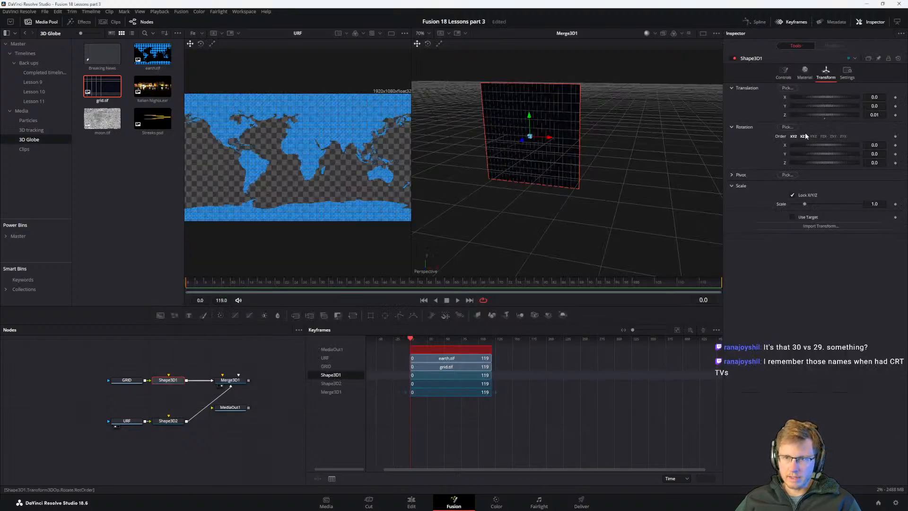
left_click_drag(875, 115, 864, 115)
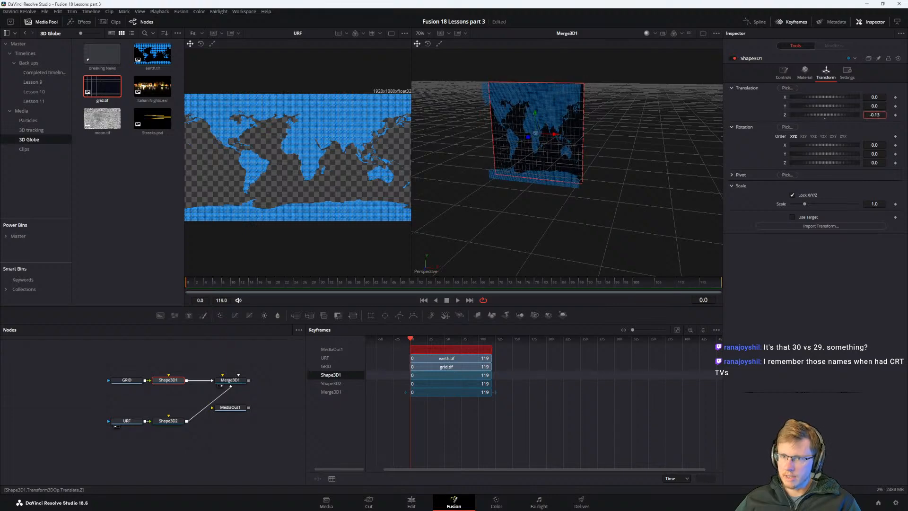
Step: Read the guide's steps 5 to 7 on rotating the view, 3D viewer navigation and resetting the translation values
key("alt+Tab")
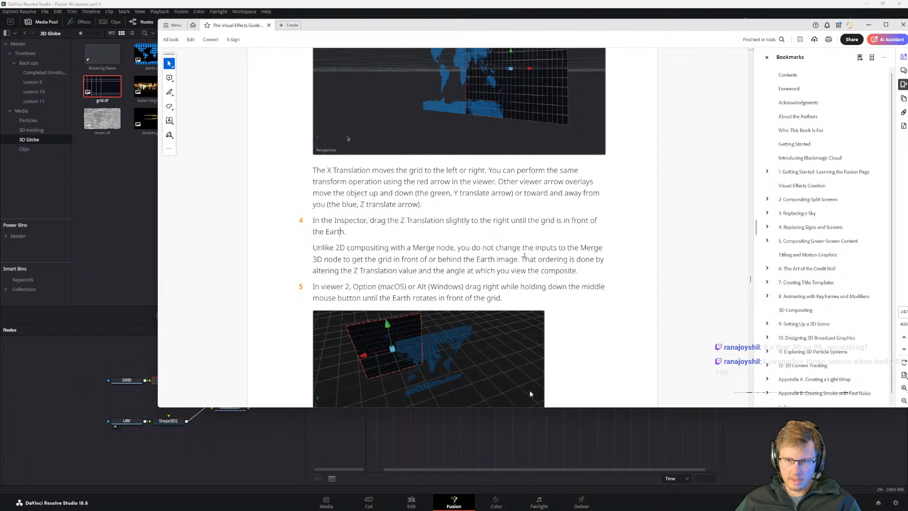
scroll(529, 393, "down", 1)
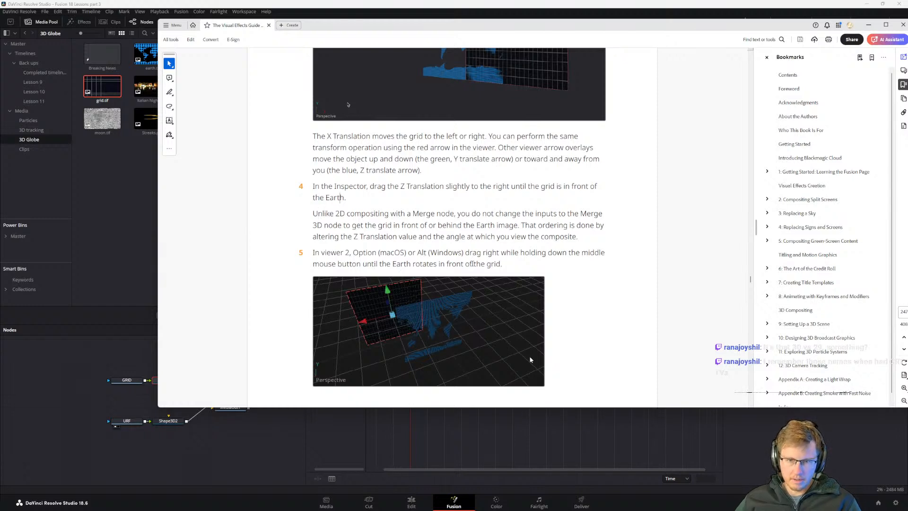
scroll(472, 263, "down", 1)
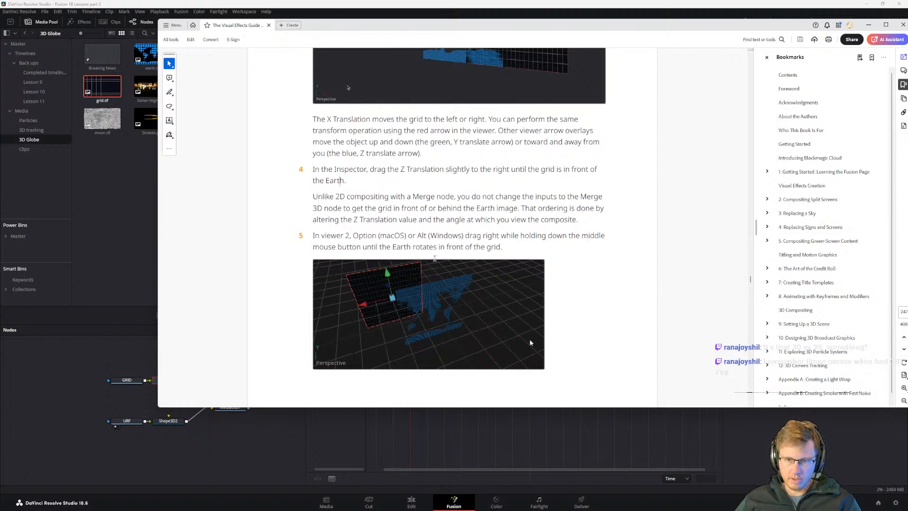
scroll(448, 249, "down", 5)
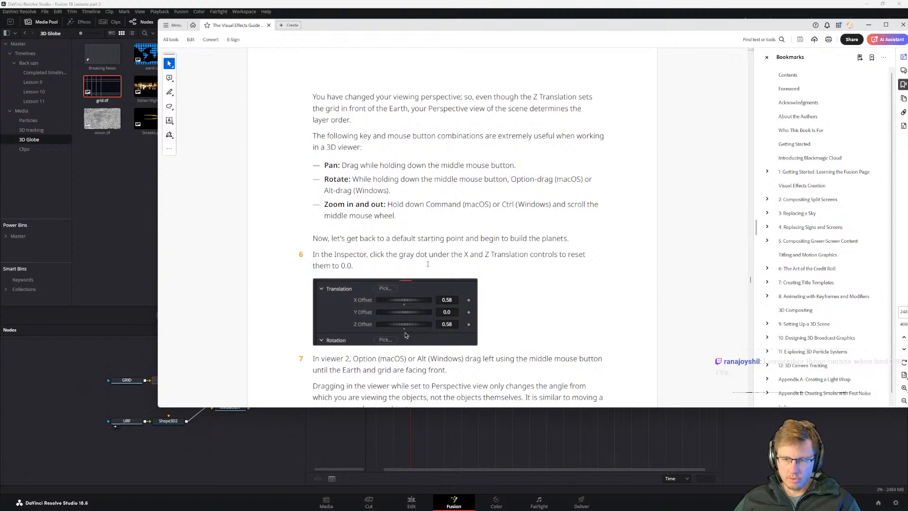
scroll(364, 261, "down", 3)
scroll(329, 277, "down", 2)
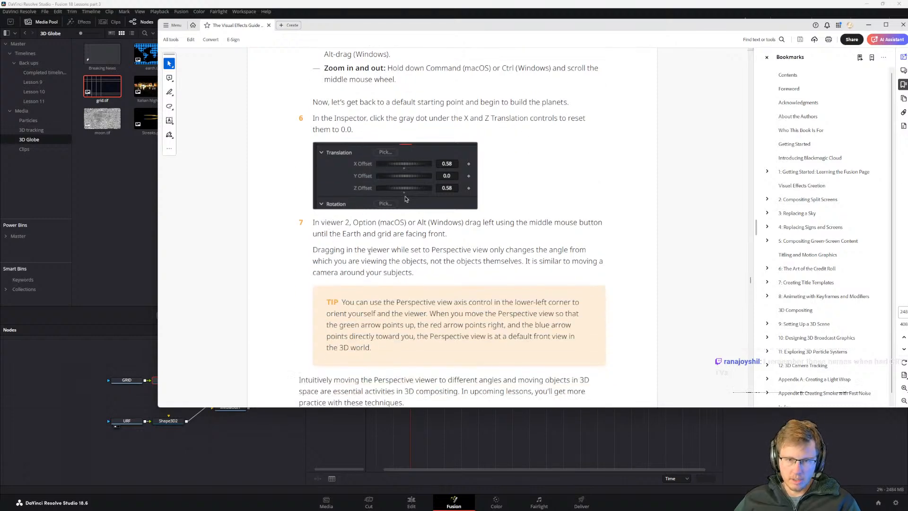
Step: Return to Fusion and reset the Z Translation of the grid's Shape3D1 to 0.0
left_click(78, 368)
left_click_drag(597, 138, 587, 182)
scroll(575, 184, "up", 5)
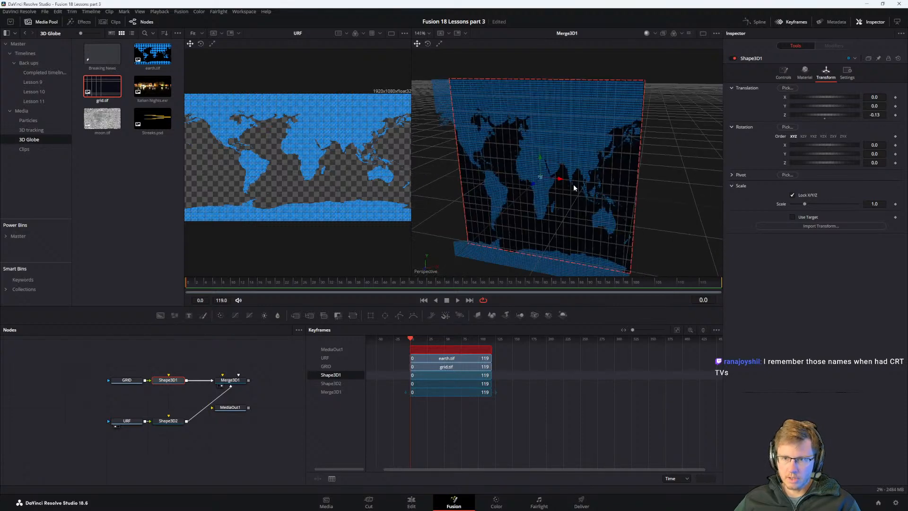
left_click(824, 119)
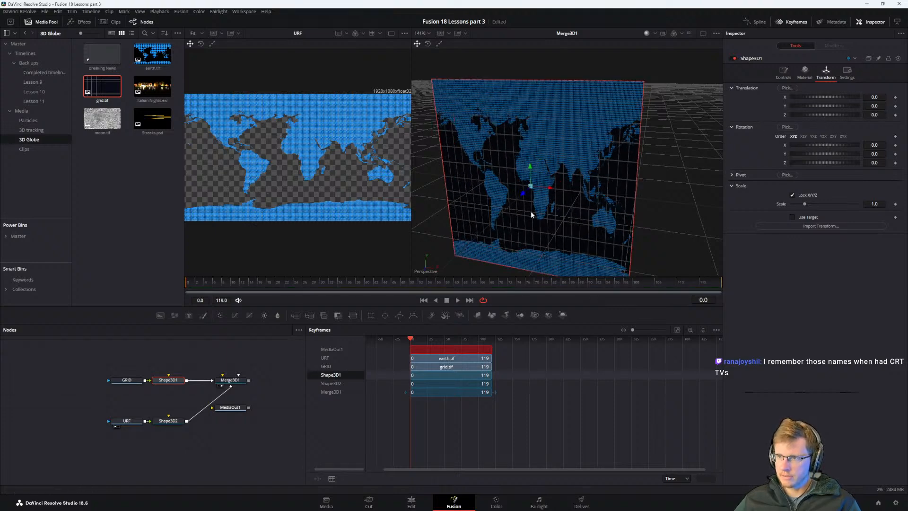
Step: Read the guide's step 7, the Perspective view tip and the start of the "Using Shapes in 3D" section
key("alt+Tab")
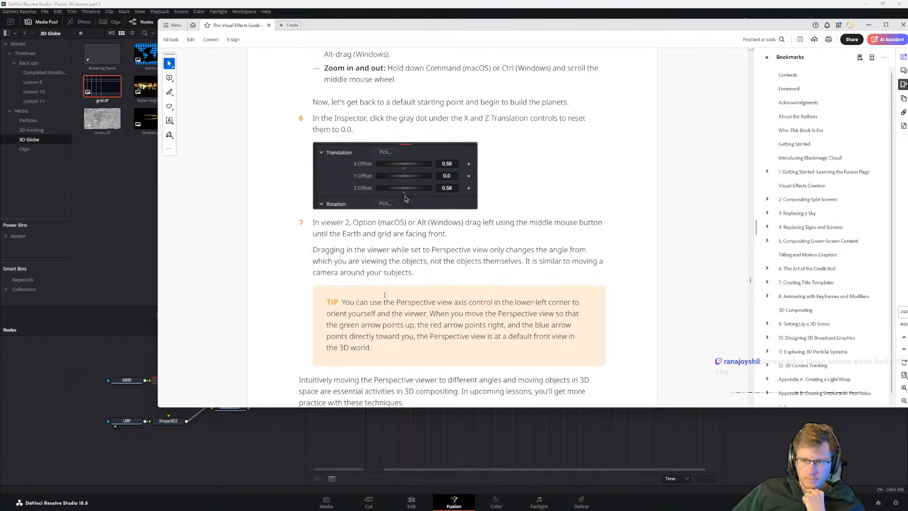
scroll(352, 294, "down", 2)
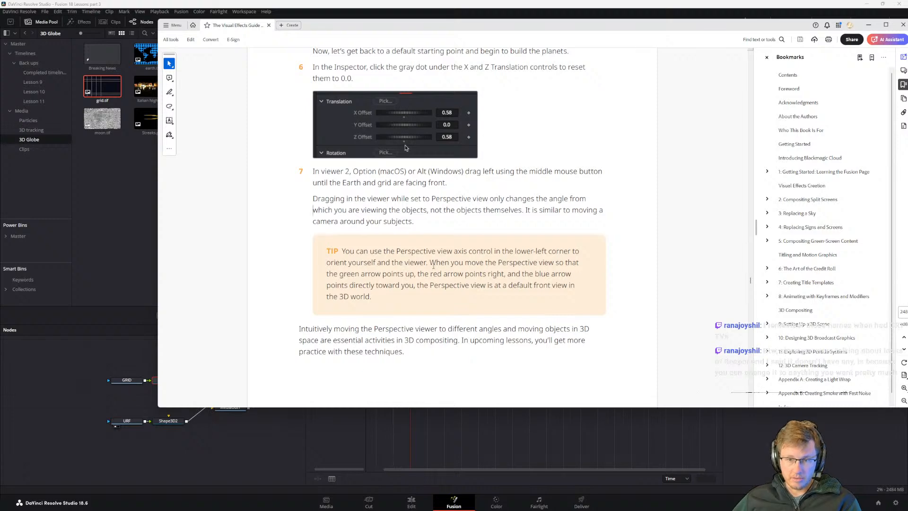
left_click(386, 3)
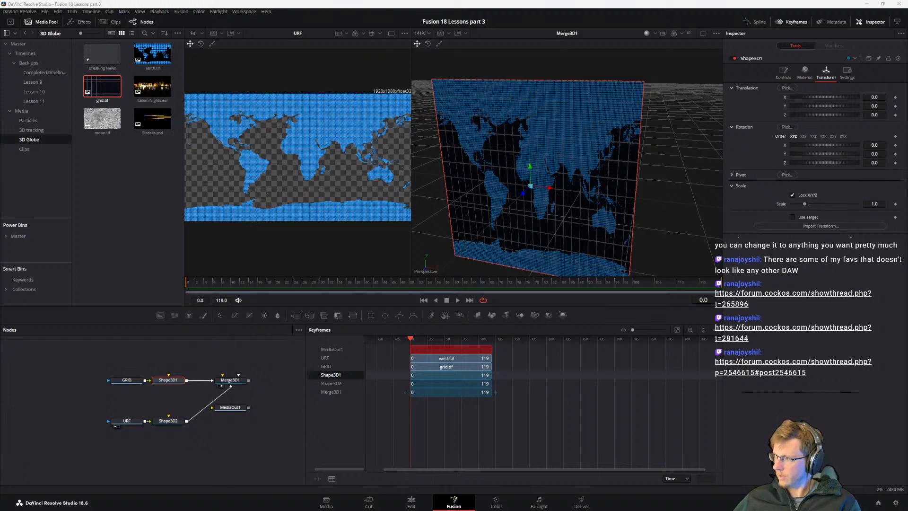
key("alt+Tab")
key("alt+Tab")
scroll(329, 302, "down", 1)
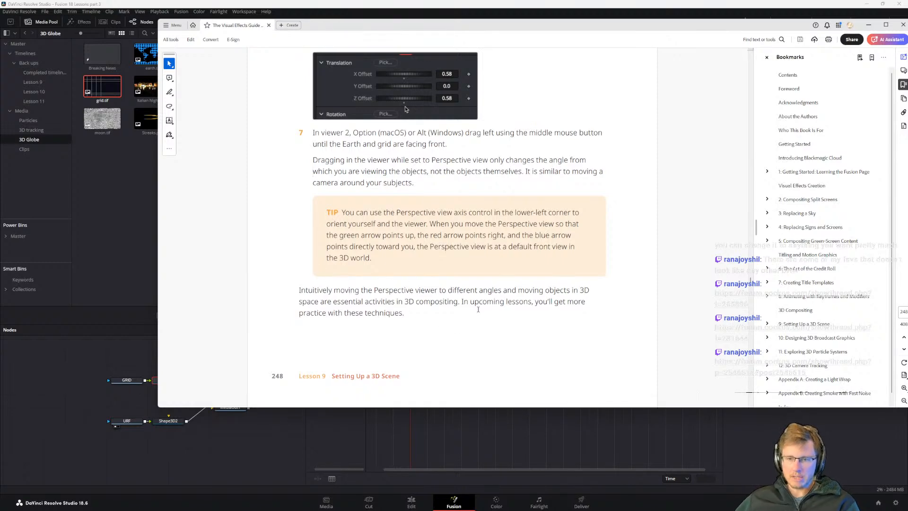
scroll(495, 271, "down", 3)
scroll(412, 223, "up", 3)
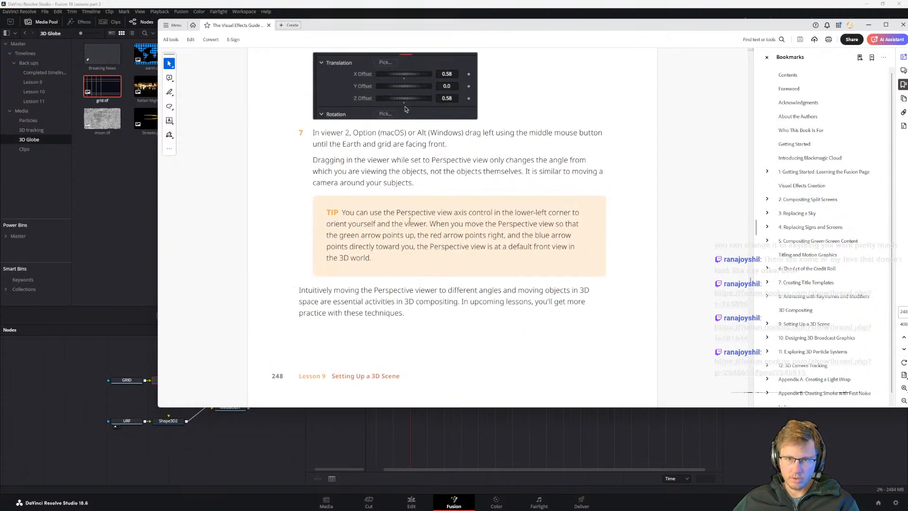
scroll(501, 322, "down", 3)
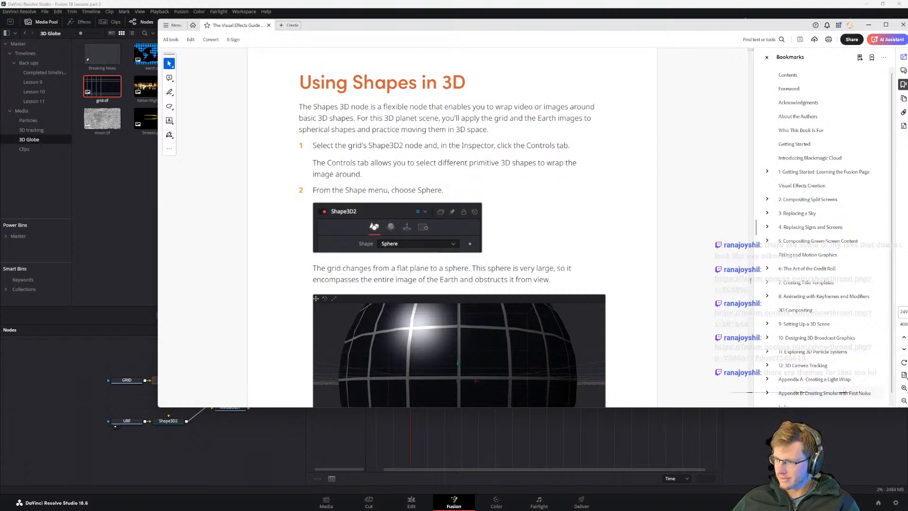
Step: View the Neptune VI and Reapertips Theme threads on the Cockos forum and look over their REAPER screenshots
left_click_drag(907, 255, 669, 109)
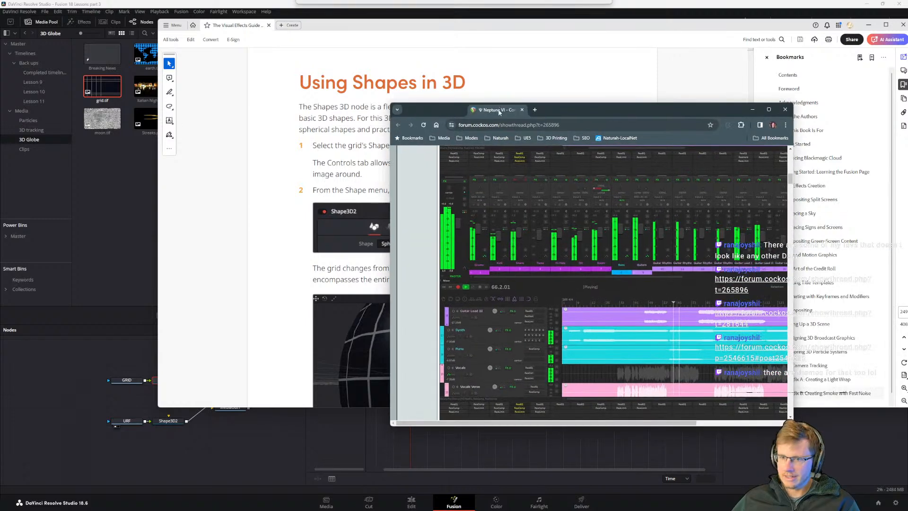
left_click_drag(907, 232, 515, 111)
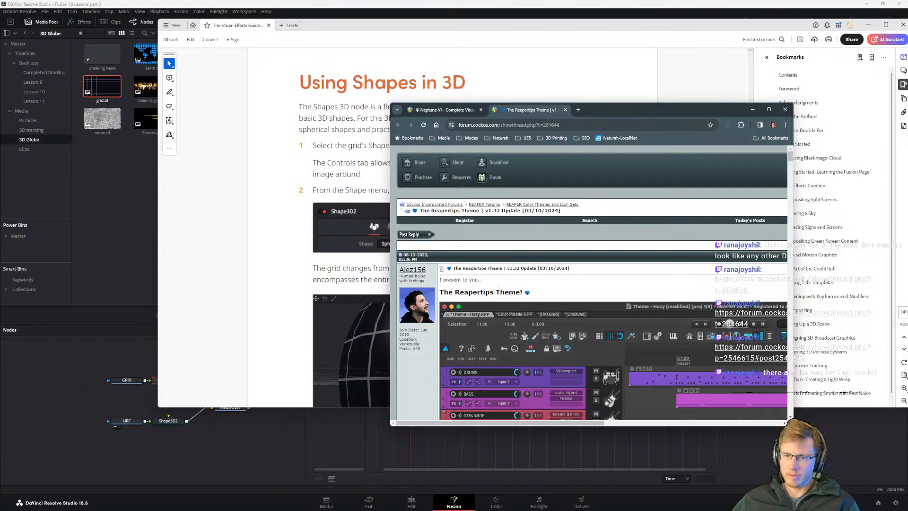
scroll(523, 294, "down", 2)
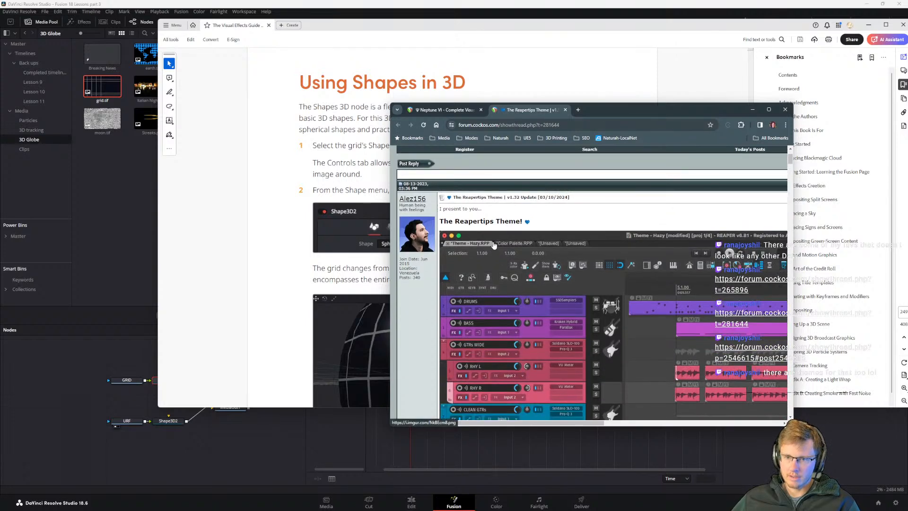
scroll(533, 208, "down", 3)
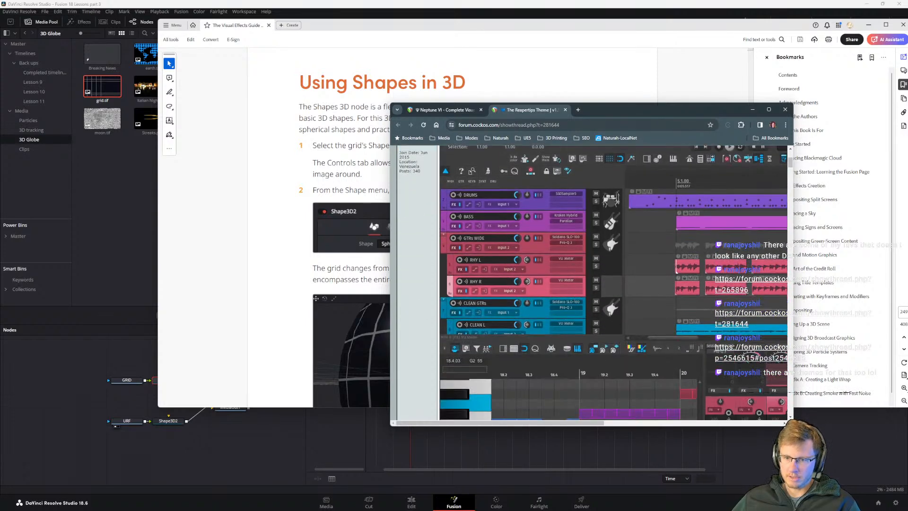
Step: Look through the Peace Theme thread on the Cockos forum, and move the browser window away from the guide
left_click_drag(364, 120, 614, 112)
scroll(596, 324, "up", 1)
scroll(596, 325, "up", 3)
scroll(519, 326, "down", 2)
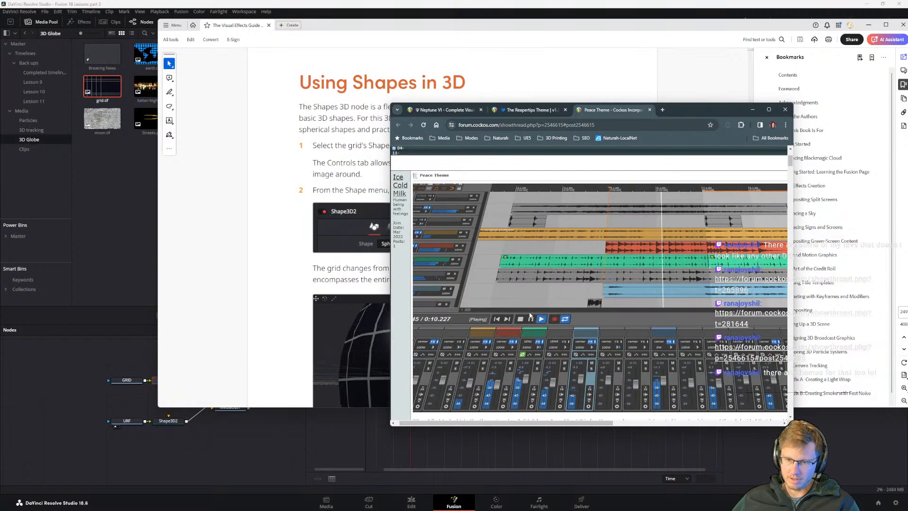
scroll(688, 351, "up", 2)
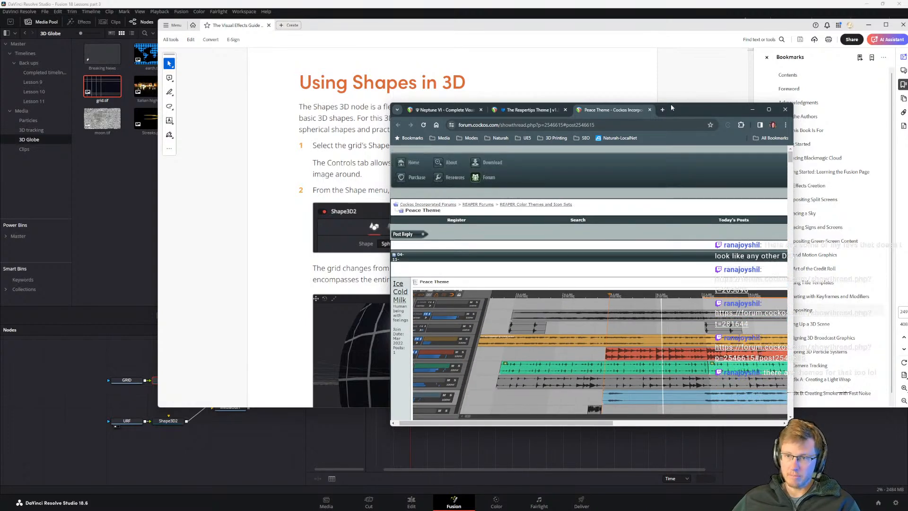
scroll(616, 321, "down", 3)
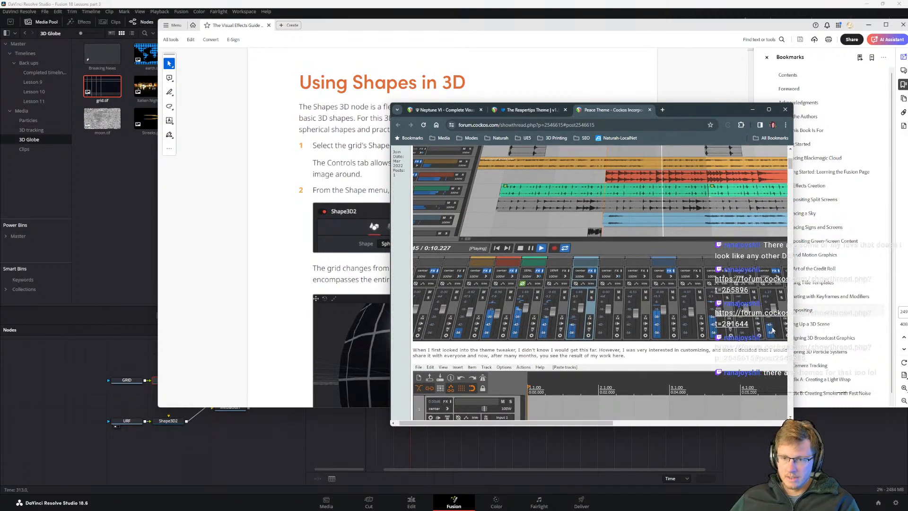
left_click_drag(684, 113, 907, 114)
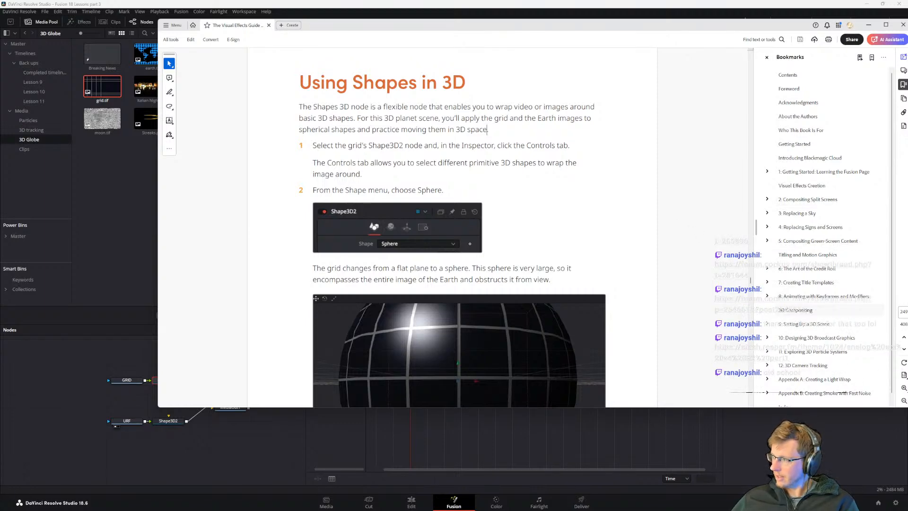
Step: View the "analog api v4 R2 part1" theme page on REAPER Resources and enlarge its mixer screenshot in a wider browser window
left_click_drag(907, 203, 662, 89)
scroll(499, 232, "down", 10)
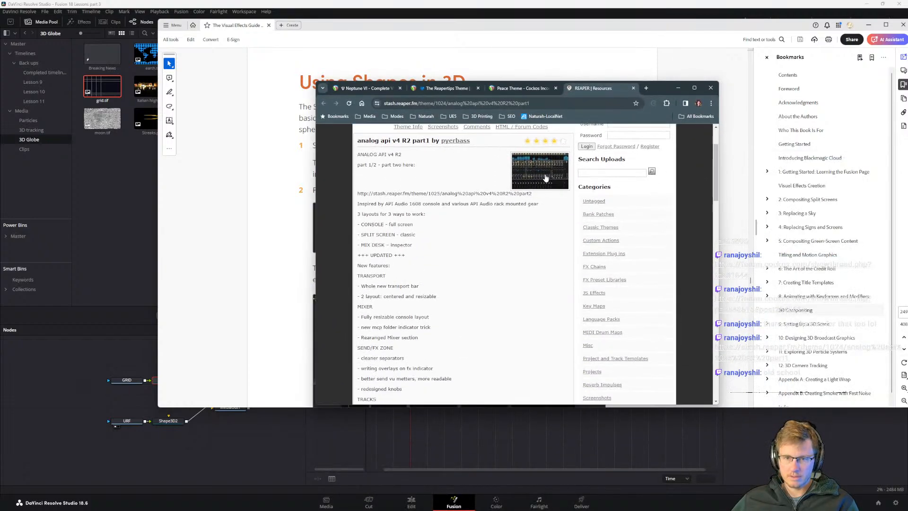
scroll(496, 227, "up", 10)
left_click(524, 249)
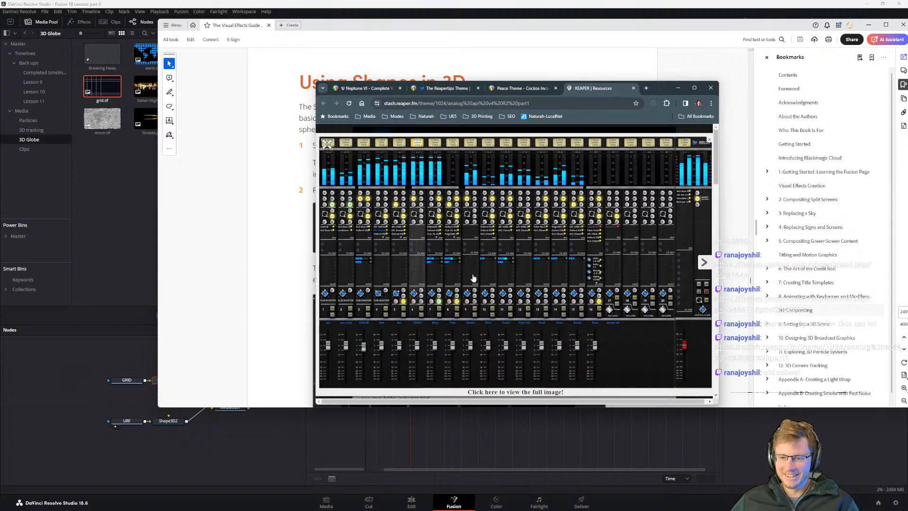
left_click_drag(315, 164, 129, 162)
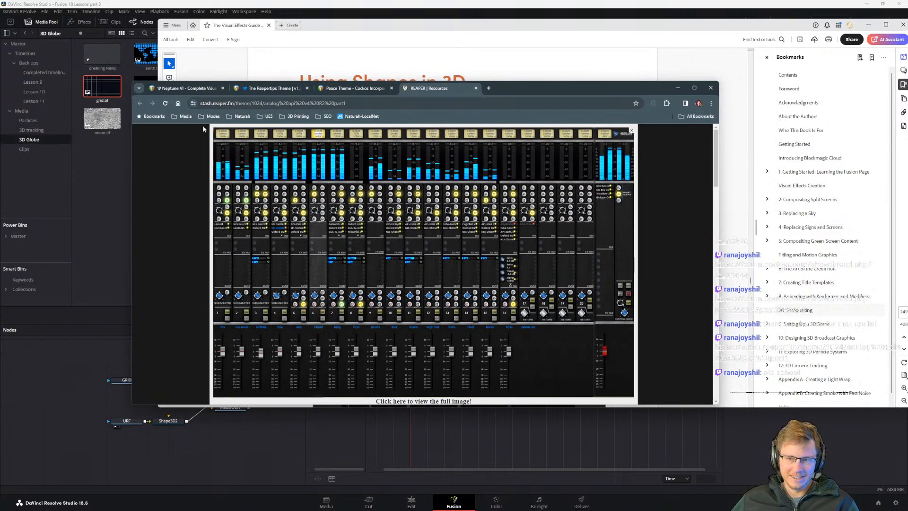
Step: Inspect the "analog api v4 R2 part1" mixer screenshot at full and reduced size, and move the browser window away from the guide
left_click(222, 136)
left_click(391, 231)
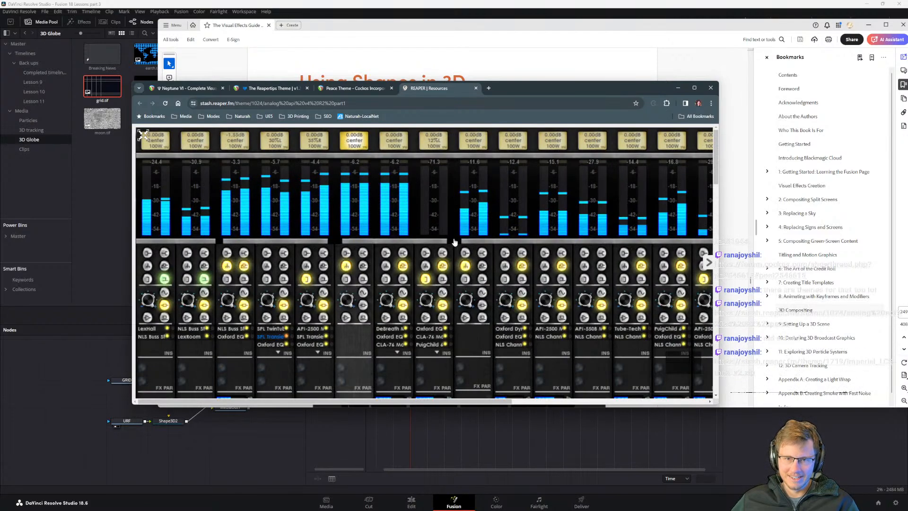
left_click(455, 229)
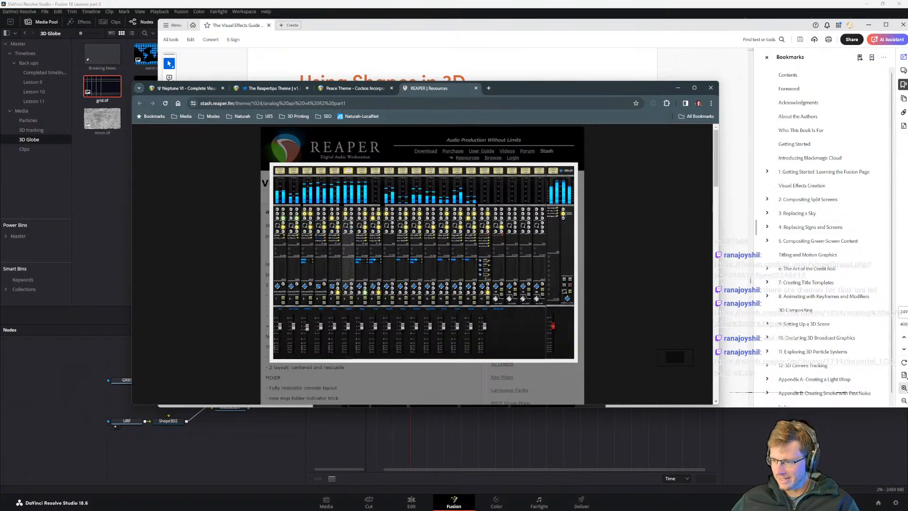
left_click(435, 254)
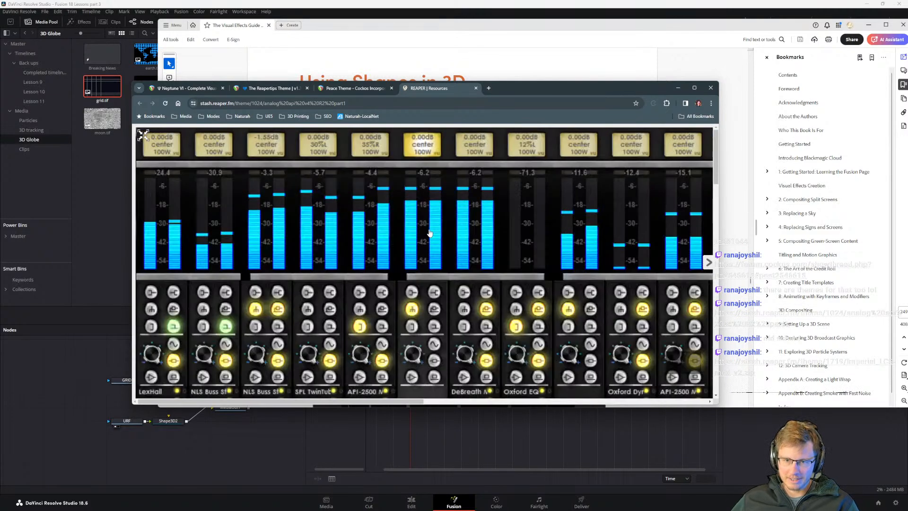
left_click(482, 302)
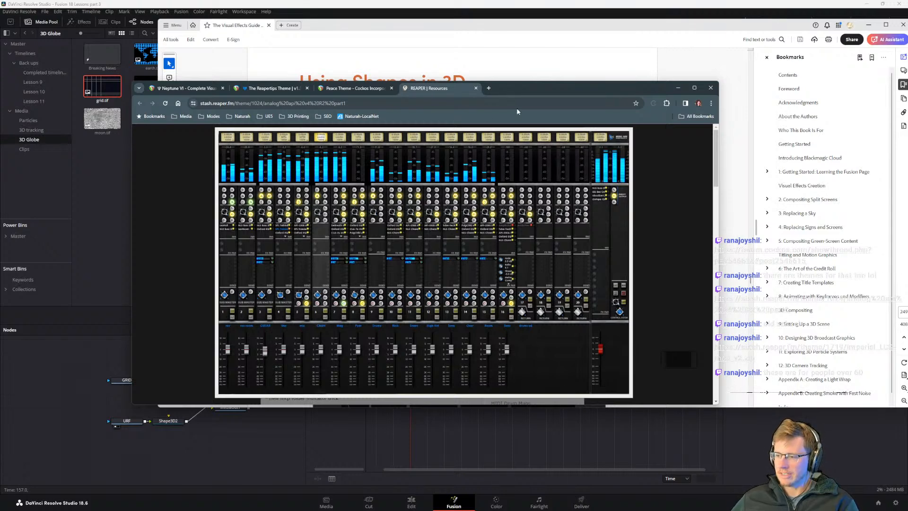
left_click_drag(505, 88, 505, 0)
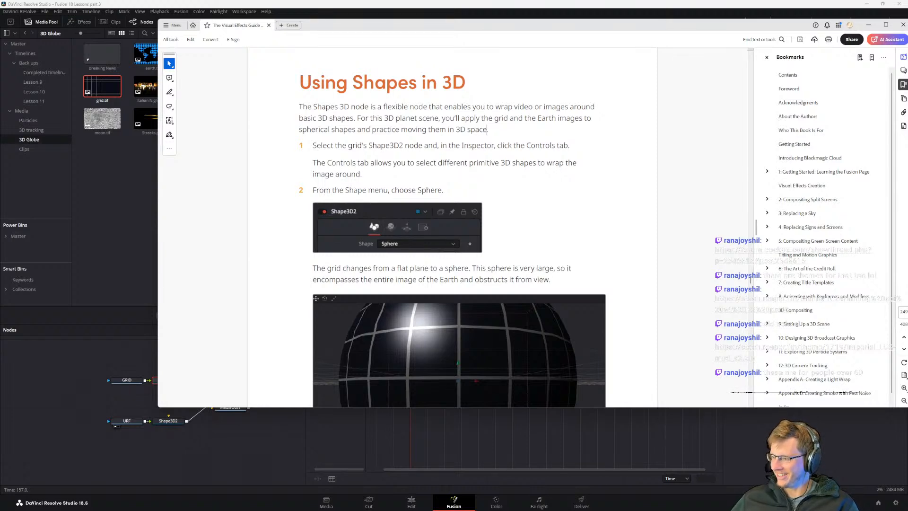
Step: Examine the Imperial_LCS-mod_v2.zip theme's mixer screenshot on REAPER Resources, compare it with the analog api theme, and move the browser away
left_click_drag(638, 0, 634, 71)
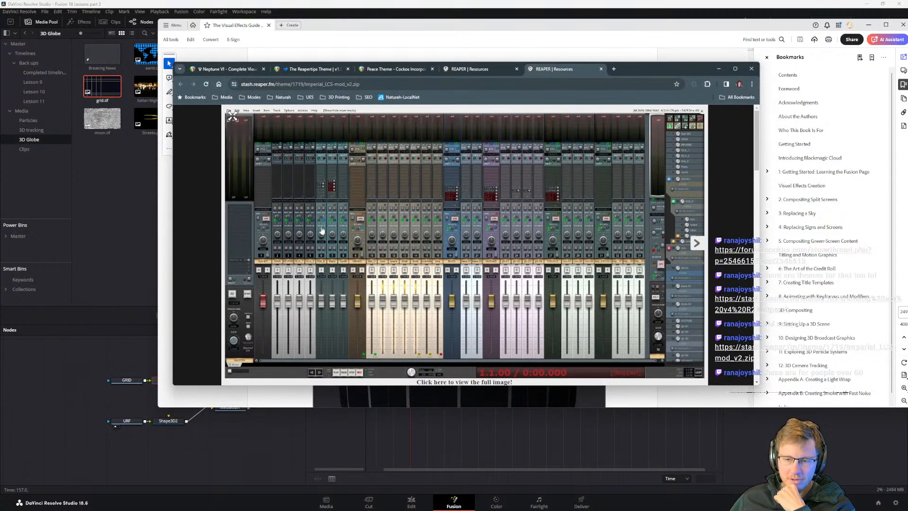
left_click(232, 117)
left_click(364, 264)
left_click(371, 274)
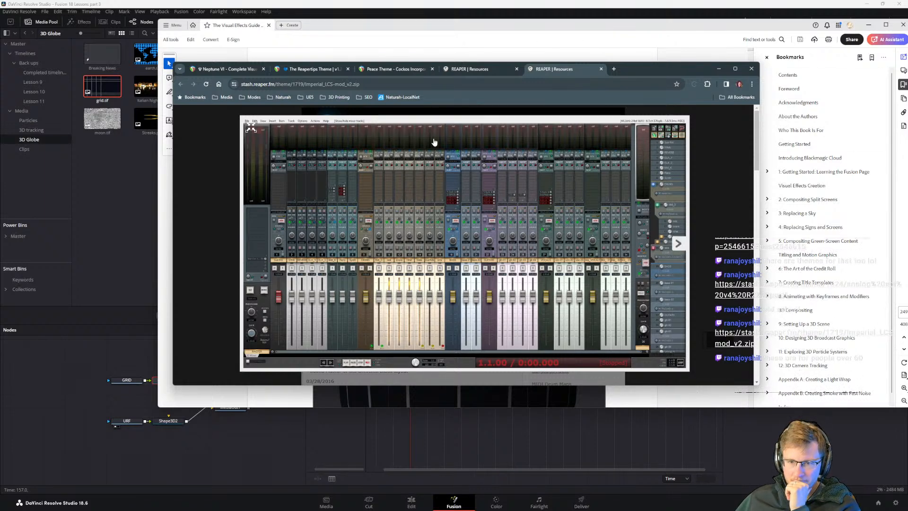
left_click(567, 190)
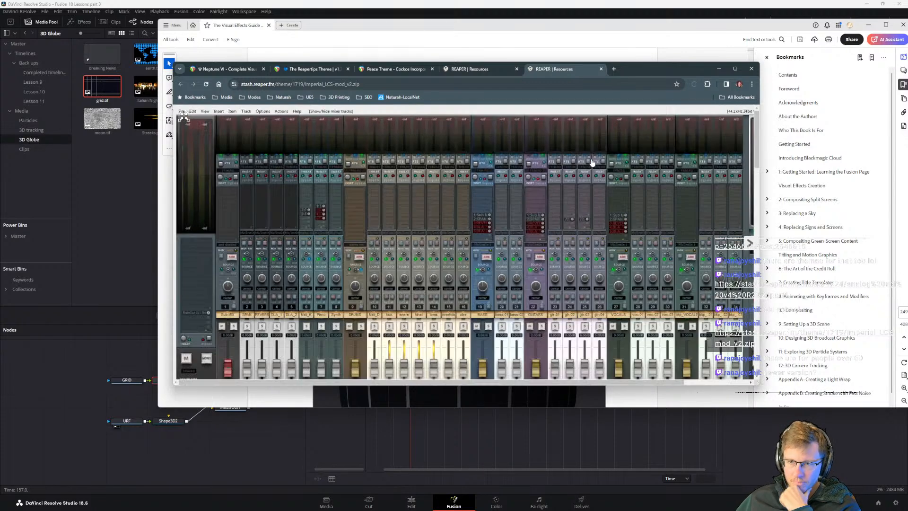
left_click(466, 69)
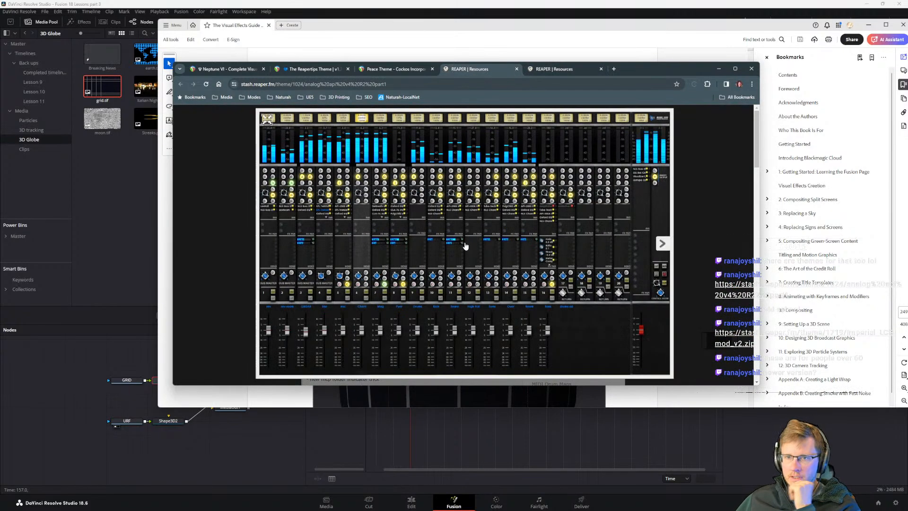
left_click(563, 69)
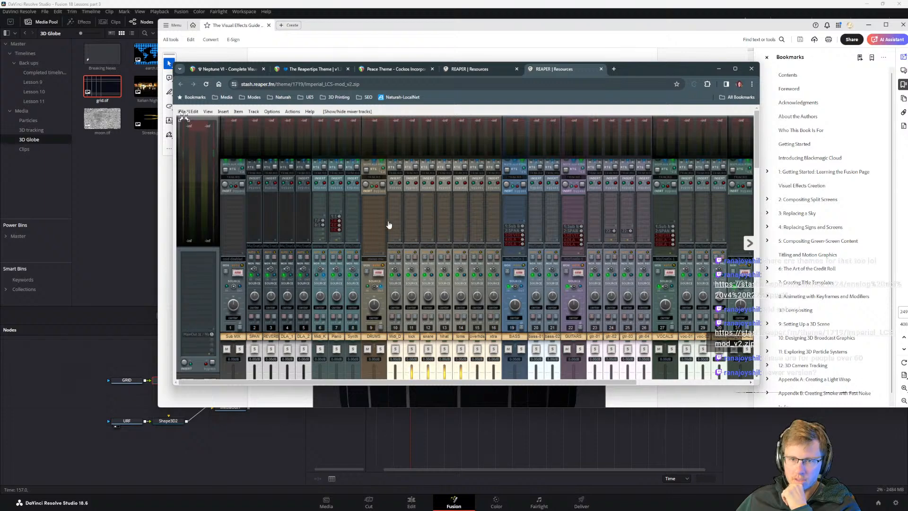
left_click(432, 268)
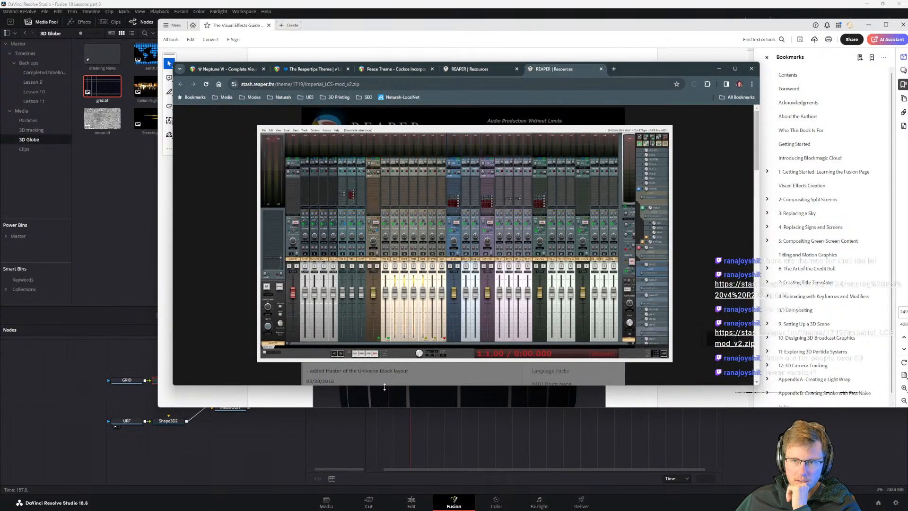
left_click(628, 152)
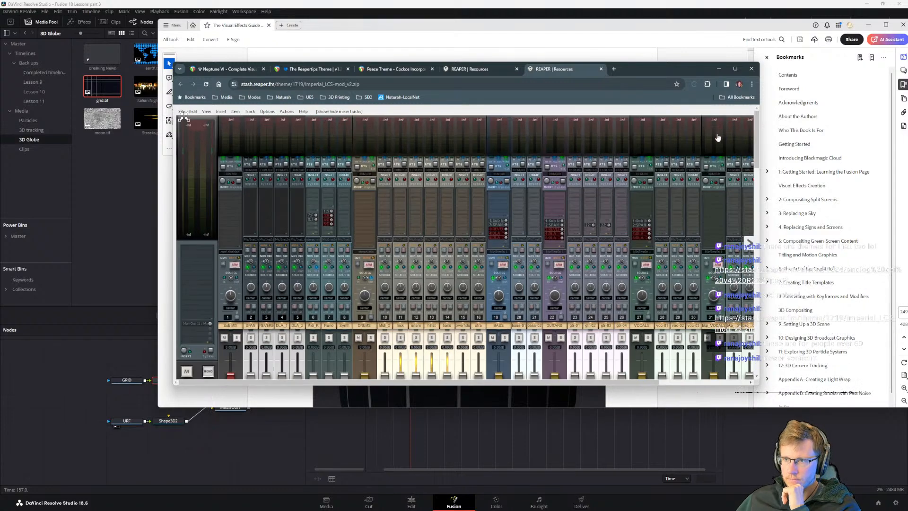
left_click_drag(638, 71, 907, 80)
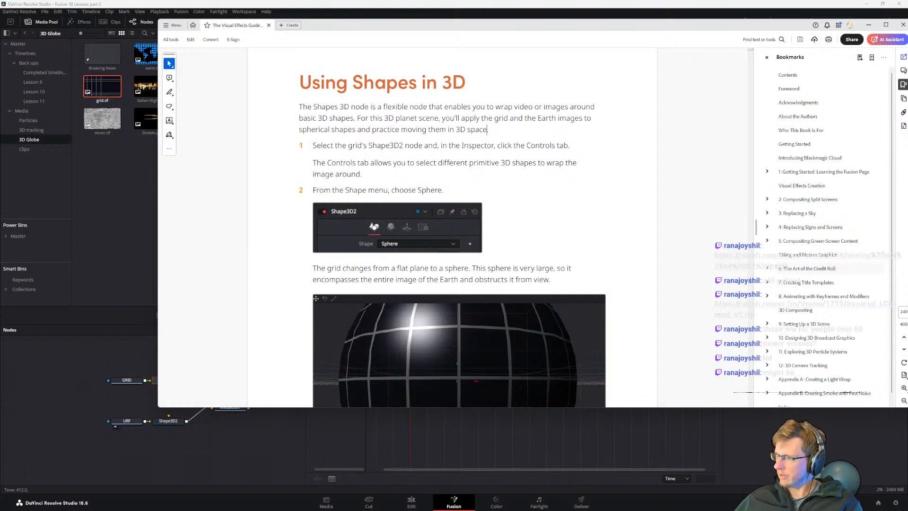
Step: Look through the Neptune VI thread's screenshots in a widened browser window, and minimize the browser
key("alt+Tab")
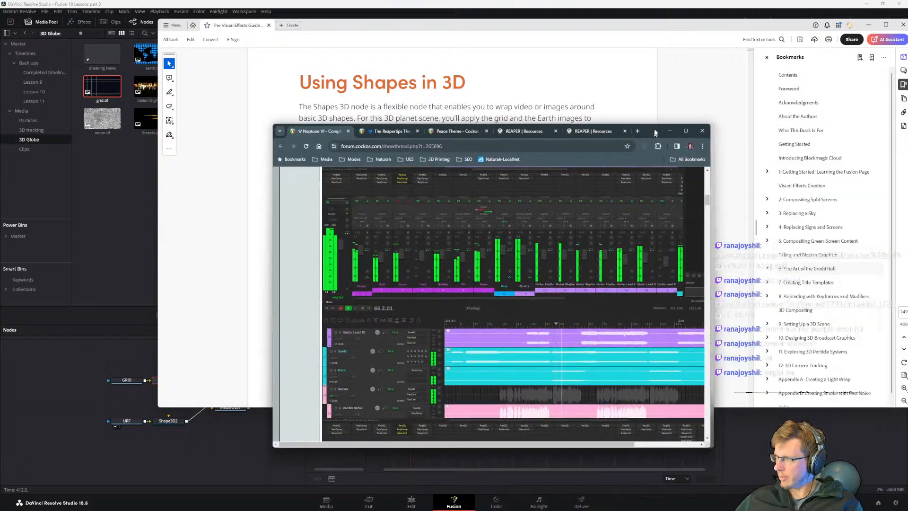
scroll(517, 275, "down", 5)
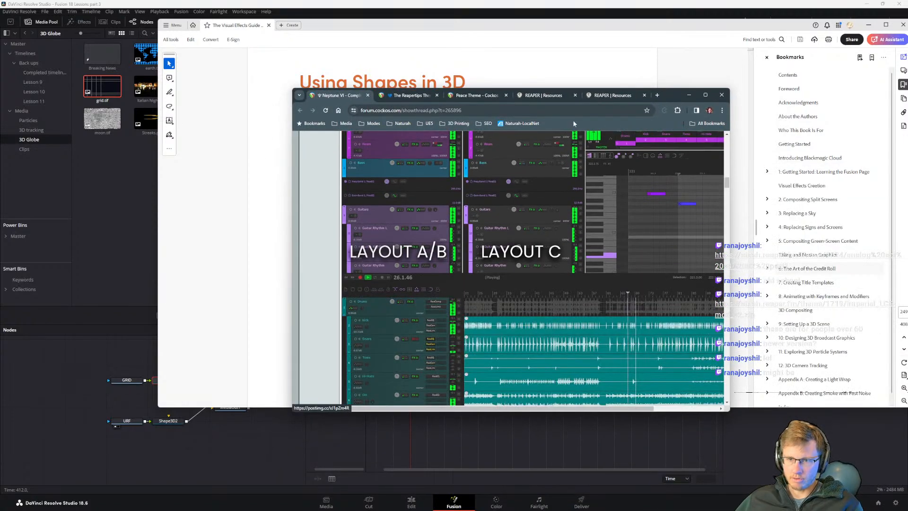
left_click_drag(678, 90, 518, 75)
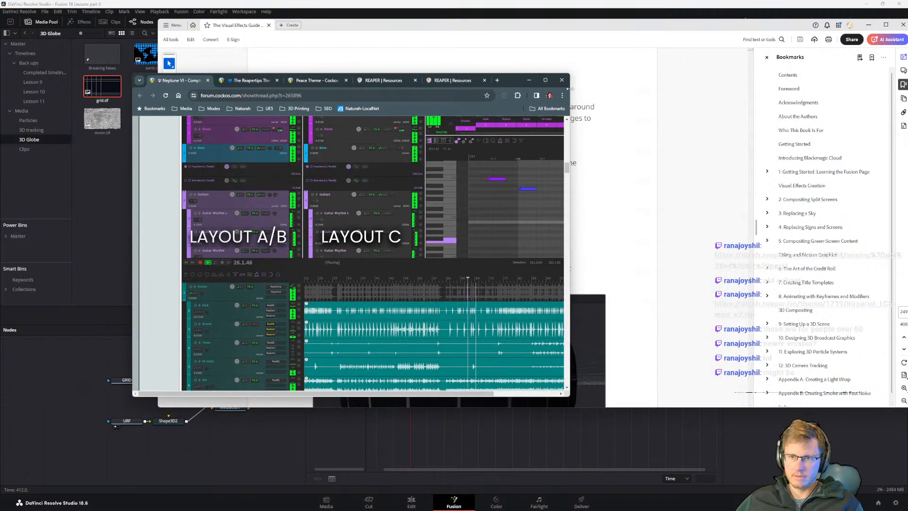
left_click_drag(570, 89, 710, 88)
scroll(262, 261, "down", 5)
scroll(263, 261, "up", 5)
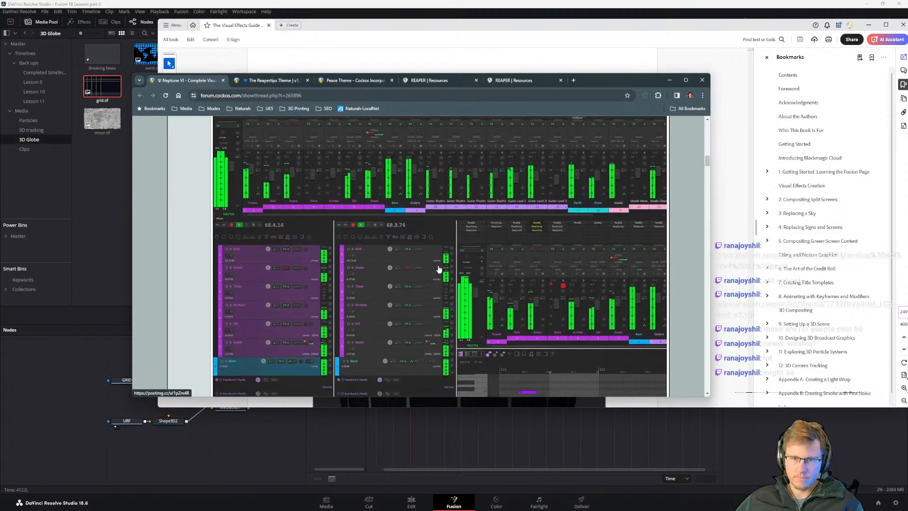
scroll(439, 269, "up", 10)
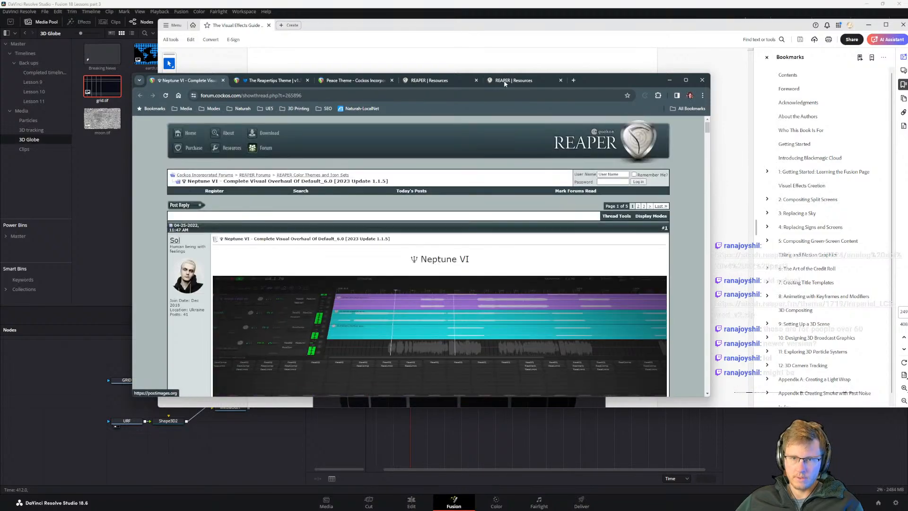
left_click(669, 79)
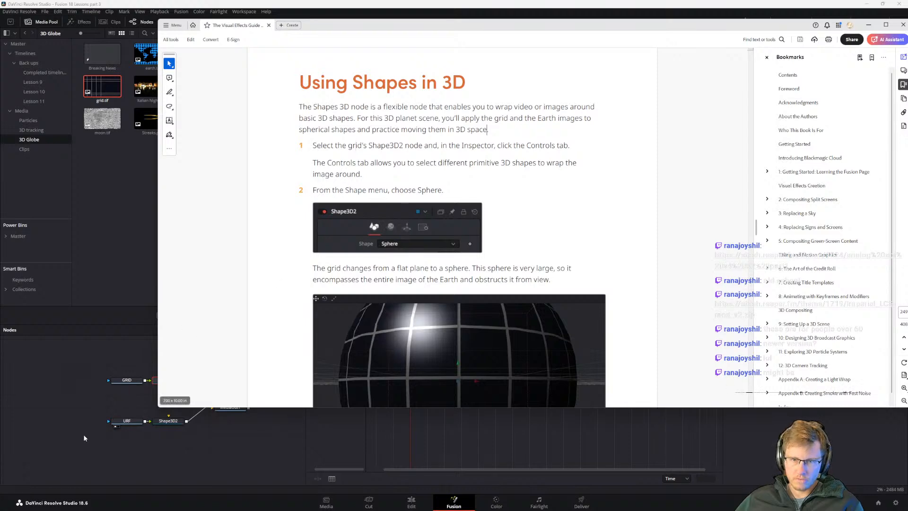
Step: Return to Fusion and change the grid's Shape3D1 node from a plane to a Sphere
left_click(130, 389)
left_click(160, 381)
left_click(804, 74)
left_click(783, 71)
left_click(804, 88)
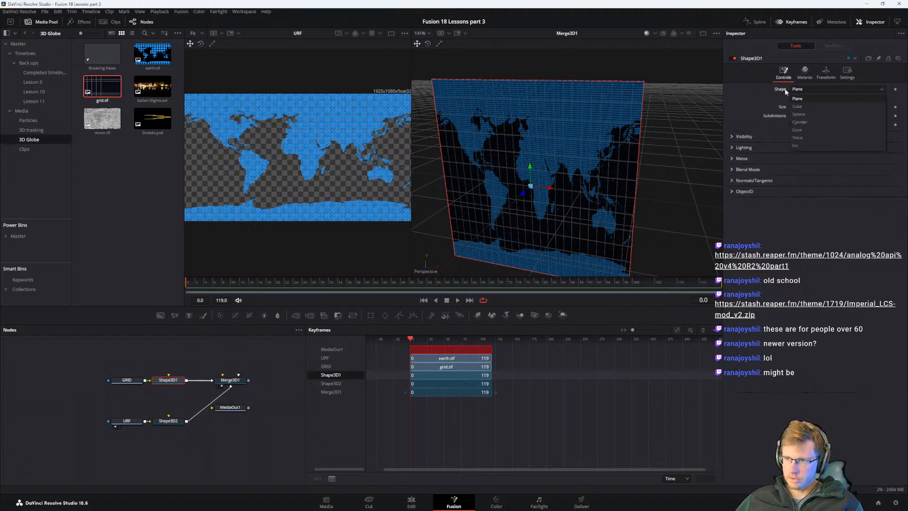
left_click(805, 114)
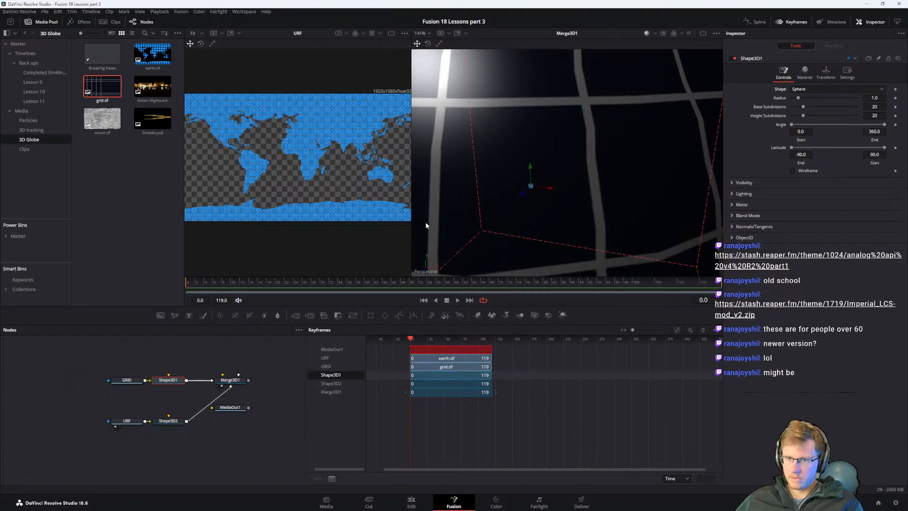
scroll(526, 168, "down", 10)
scroll(558, 173, "up", 4)
Step: Read the guide's step 3 and reduce the grid sphere's radius to about 0.2
key("alt+Tab")
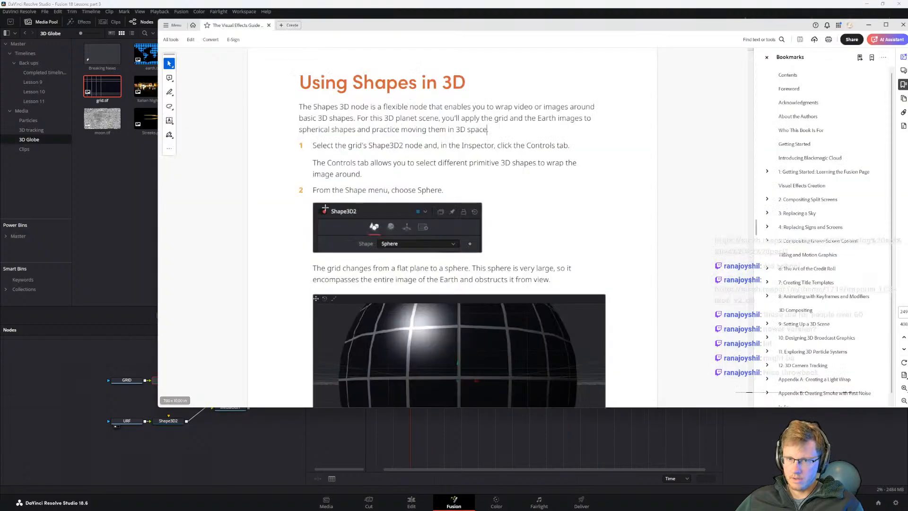
scroll(455, 181, "down", 6)
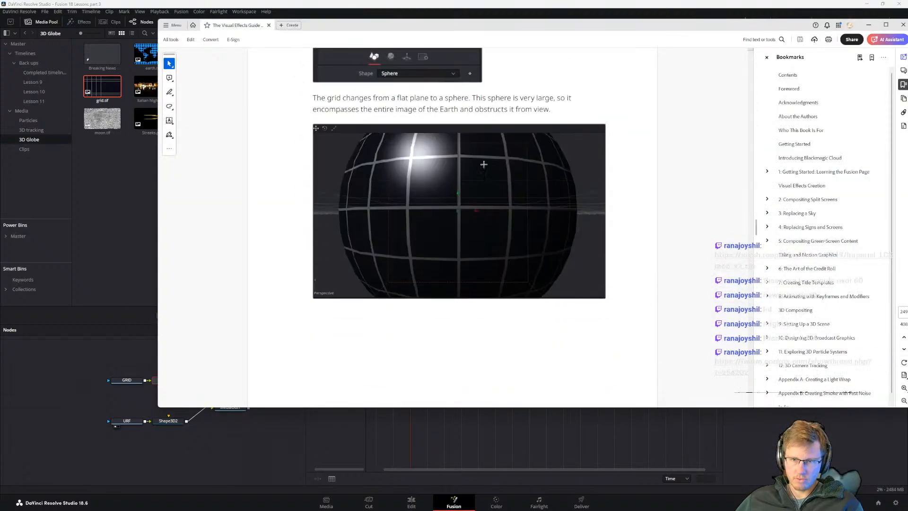
scroll(468, 172, "down", 9)
scroll(399, 261, "down", 3)
scroll(373, 180, "up", 5)
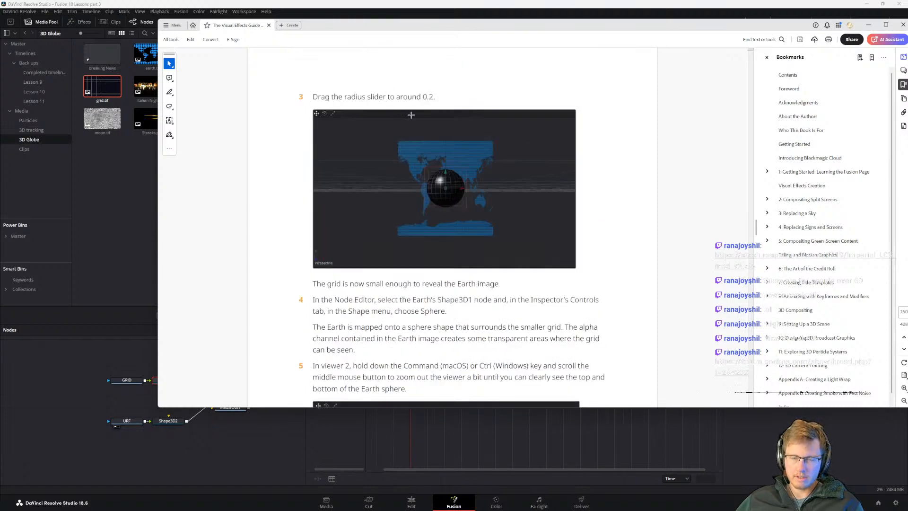
left_click(89, 397)
left_click(878, 99)
left_click_drag(799, 98, 796, 98)
left_click(875, 98)
Step: Read the guide's steps 4 and 5, change the Earth's Shape3D2 node to a Sphere, and set its radius to 0.2
key("alt+Tab")
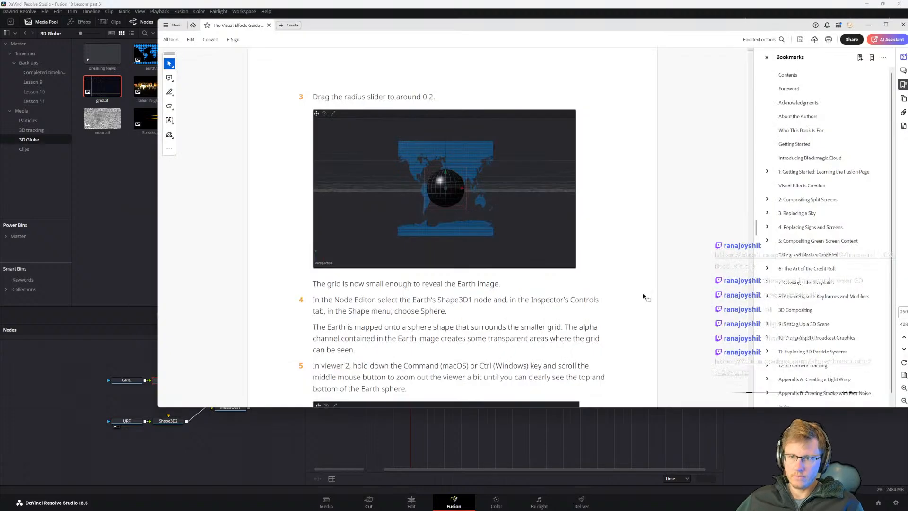
left_click_drag(314, 300, 447, 312)
left_click(455, 310)
scroll(454, 311, "down", 1)
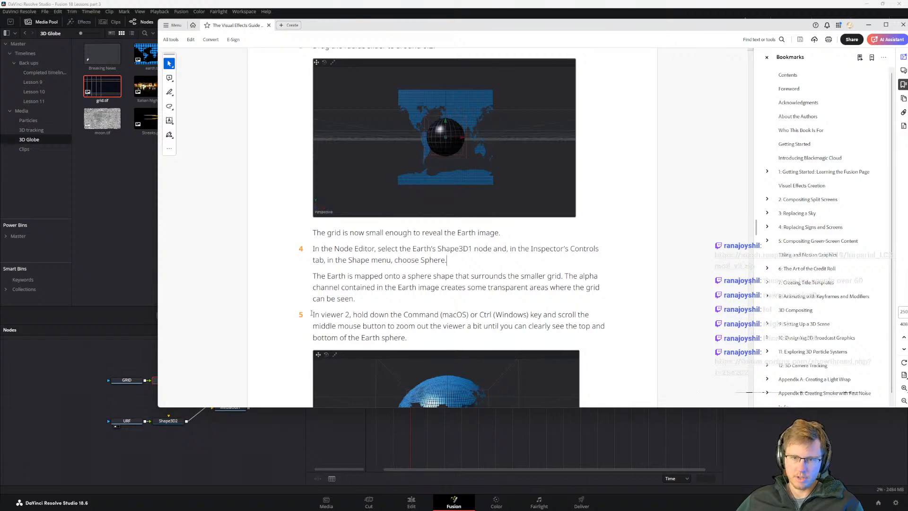
scroll(341, 302, "down", 1)
key("alt+Tab")
left_click(167, 420)
left_click(159, 450)
left_click(173, 422)
left_click(783, 76)
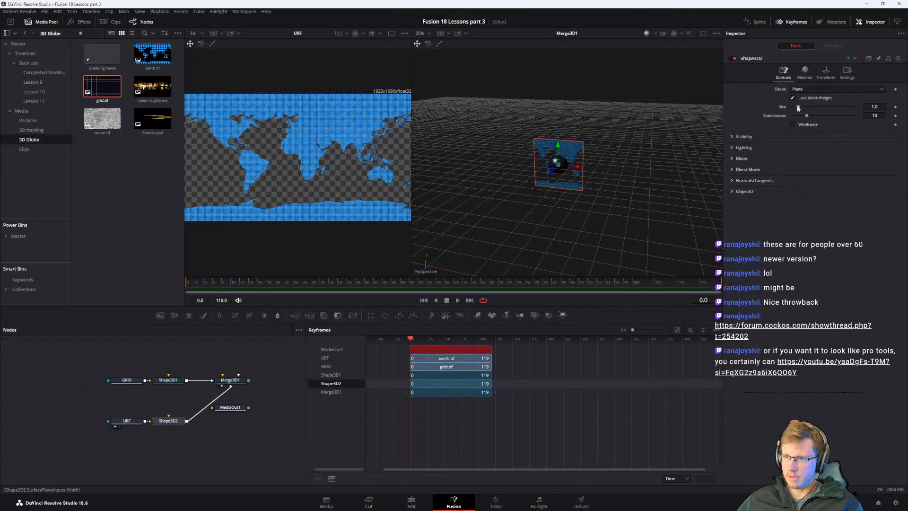
left_click(790, 89)
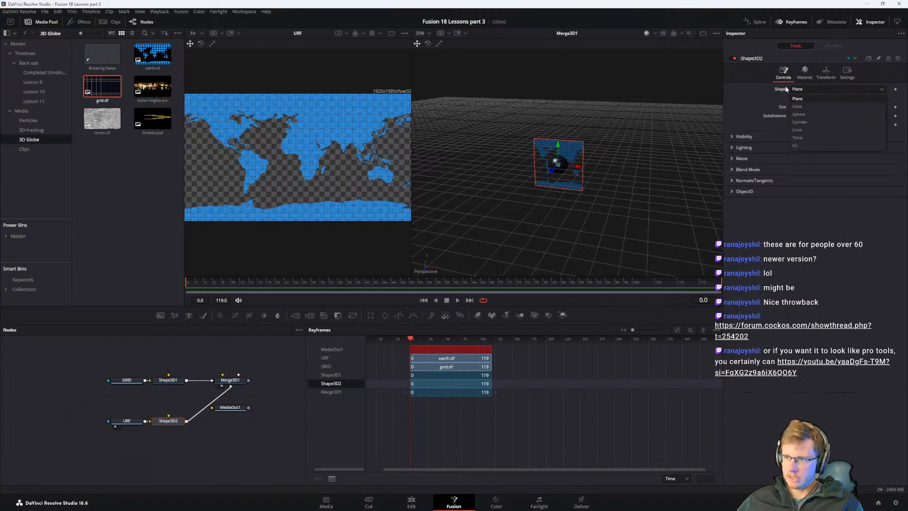
left_click(799, 114)
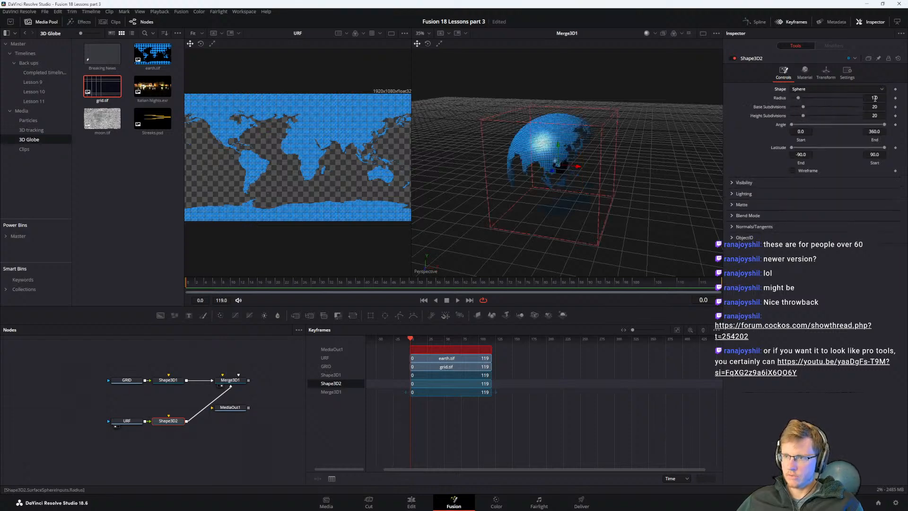
key("Tab")
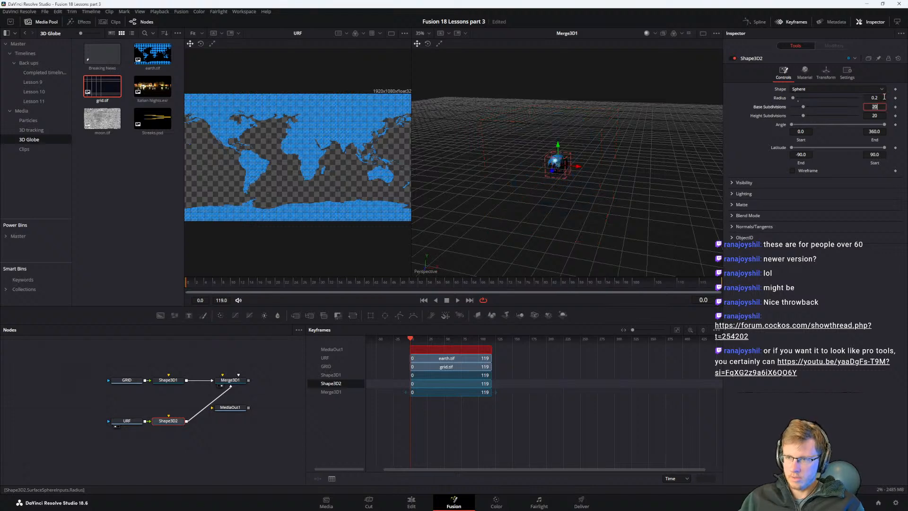
Step: Read the guide's steps 5 to 8 and frame the whole Earth sphere in the Merge3D1 perspective view
key("alt+Tab")
scroll(615, 239, "down", 3)
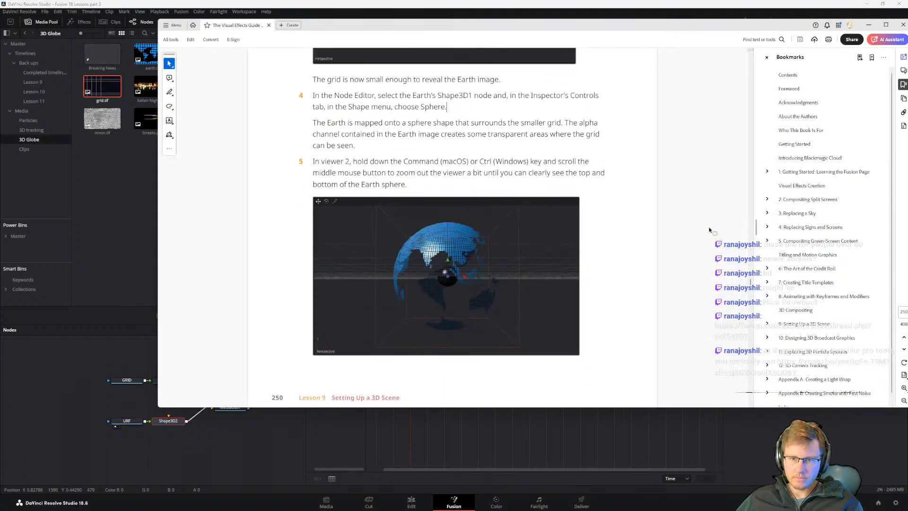
scroll(351, 210, "down", 5)
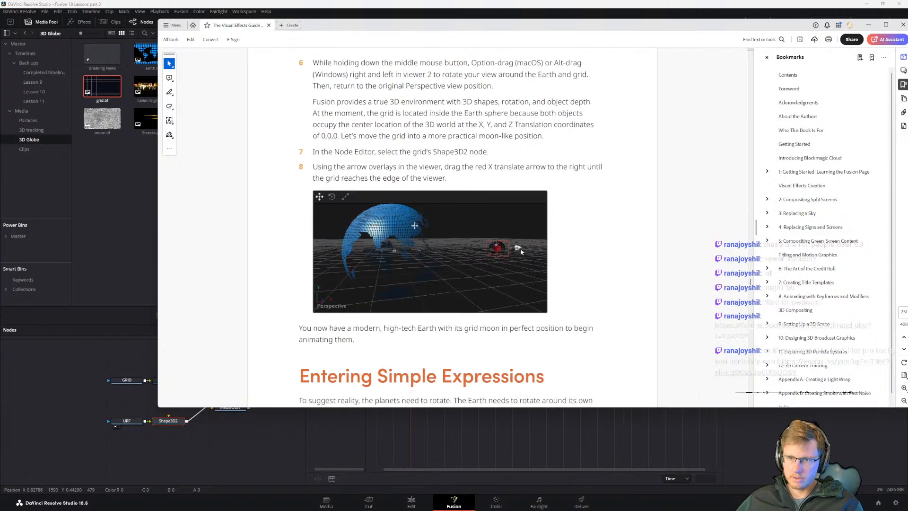
scroll(439, 246, "up", 1)
left_click(112, 396)
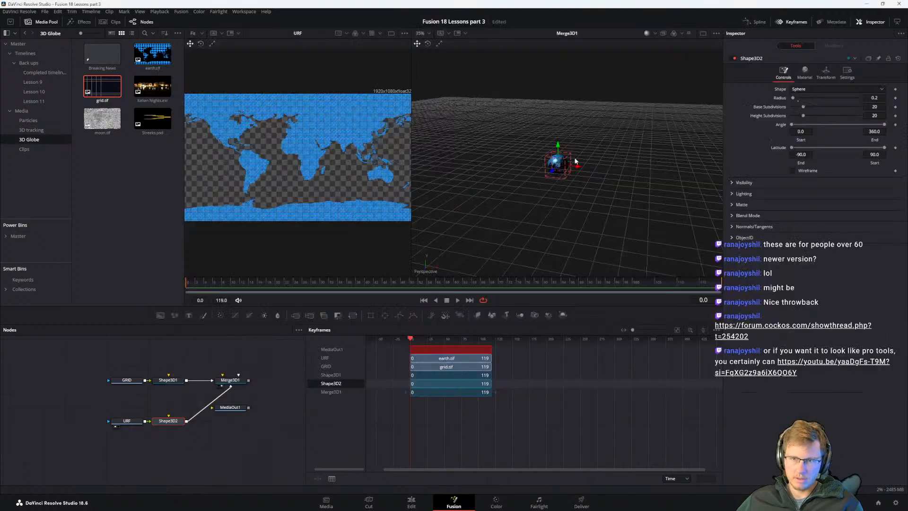
scroll(558, 171, "up", 10)
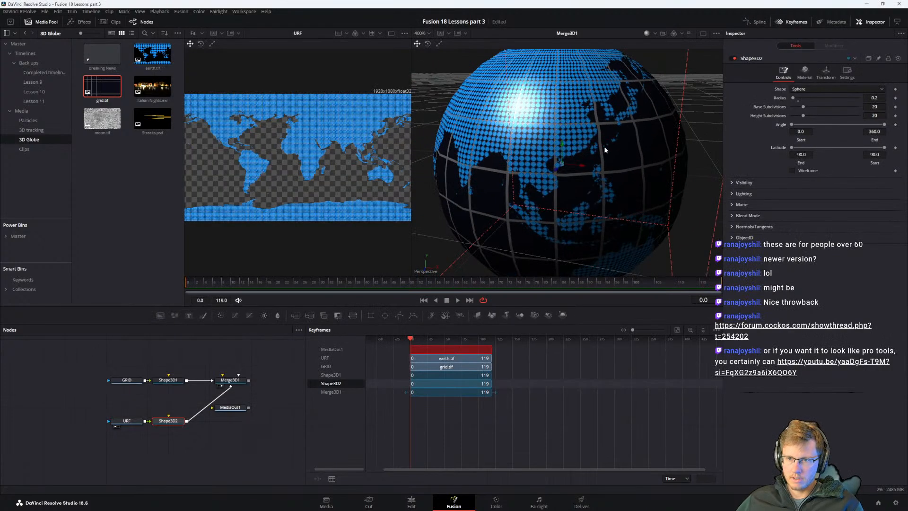
scroll(607, 147, "down", 3)
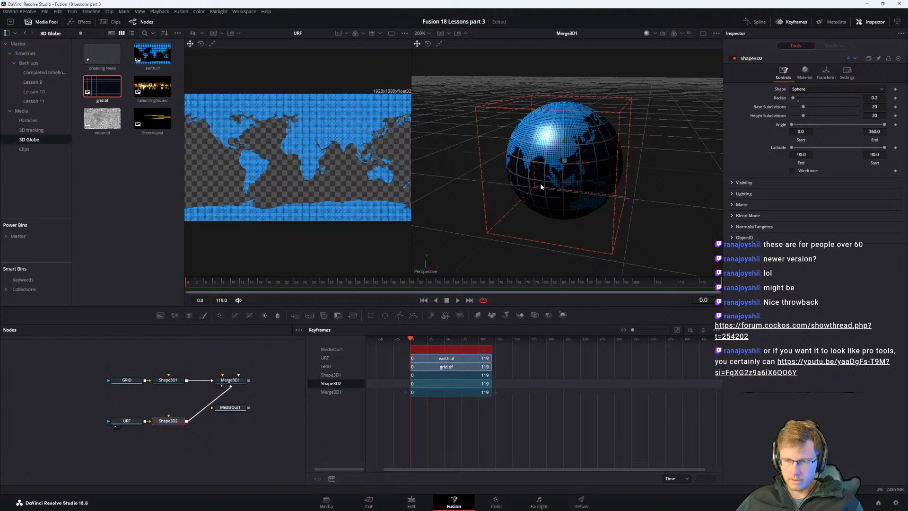
Step: Orbit the Merge3D1 perspective view around the Earth and grid spheres and clear the node selection
left_click_drag(597, 177, 535, 183)
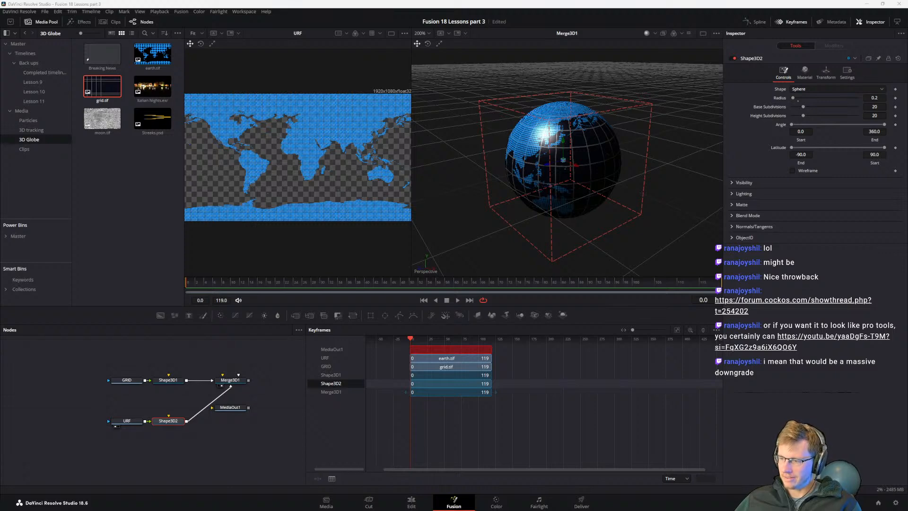
left_click(247, 434)
key("alt+Tab")
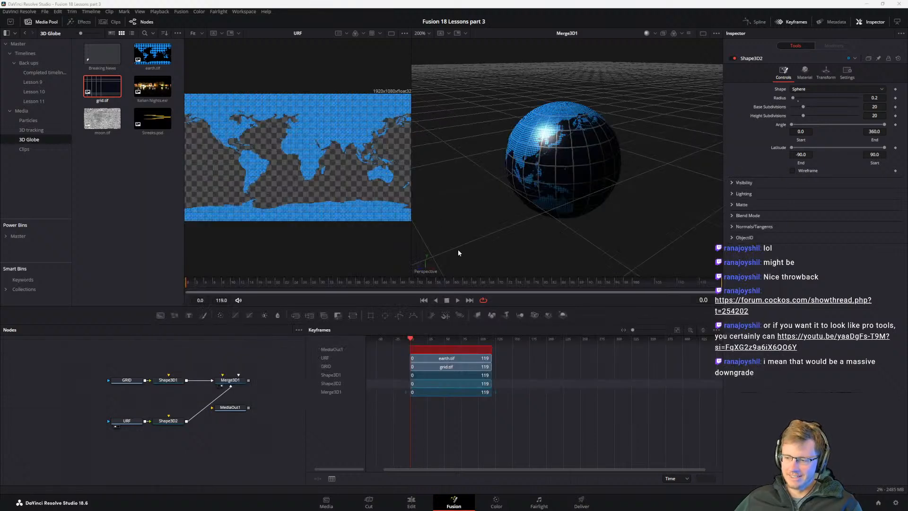
Step: Read the guide's steps 6 to 8 on rotating the view and moving the grid sphere away from the Earth
key("alt+Tab")
left_click(501, 167)
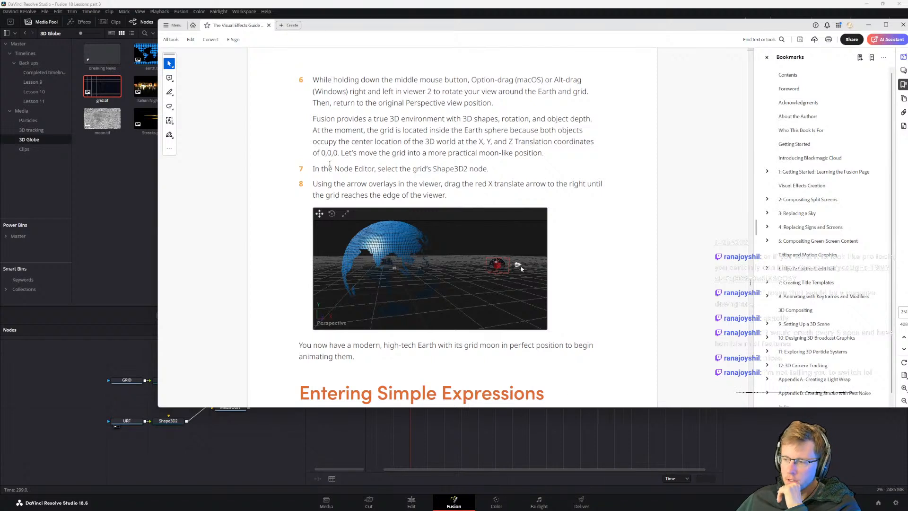
left_click_drag(313, 168, 399, 169)
left_click(369, 117)
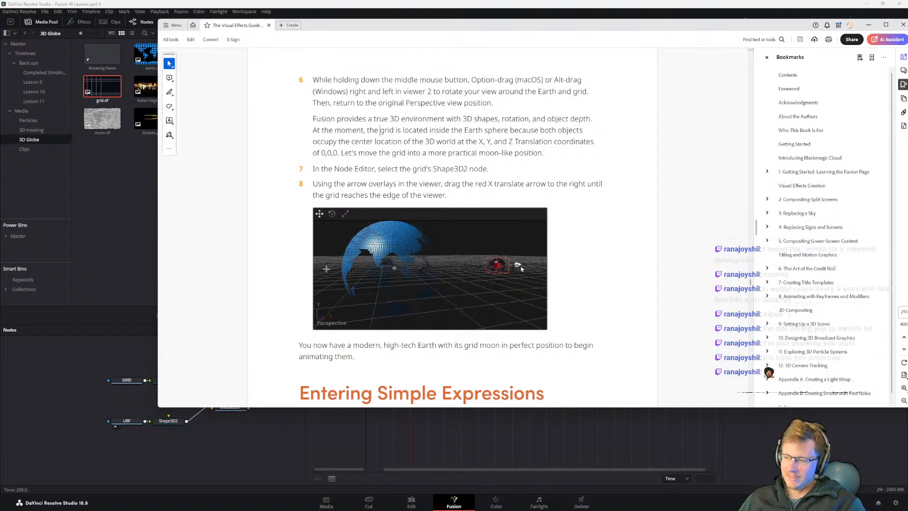
double_click(331, 173)
left_click(331, 174)
left_click(397, 130)
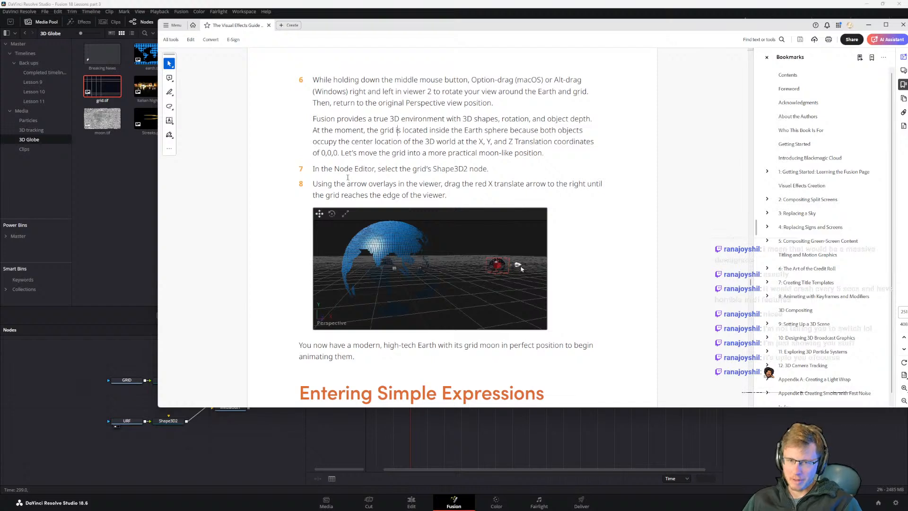
double_click(325, 170)
left_click_drag(322, 130, 324, 129)
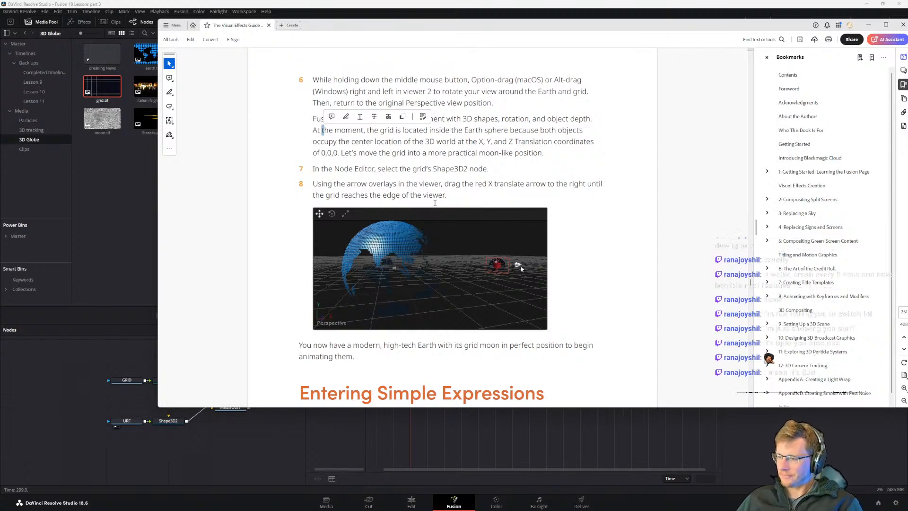
triple_click(402, 169)
left_click(343, 166)
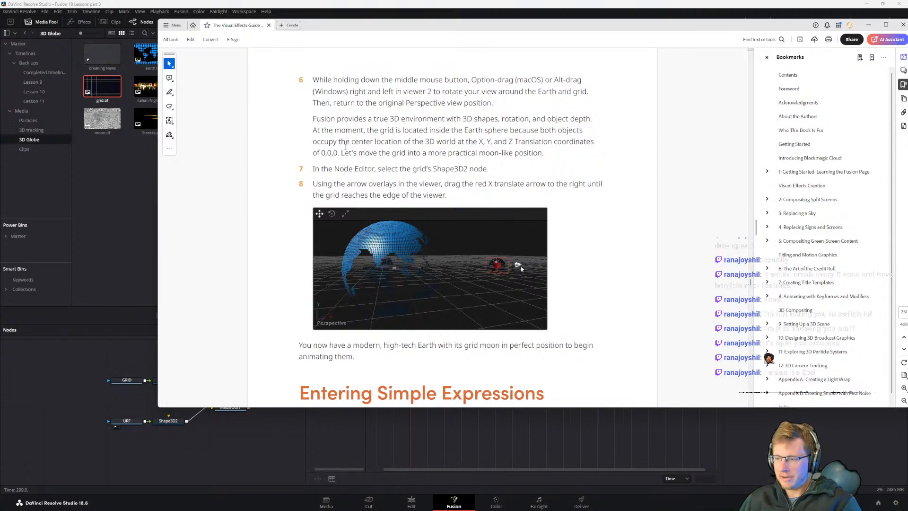
left_click_drag(381, 167, 386, 167)
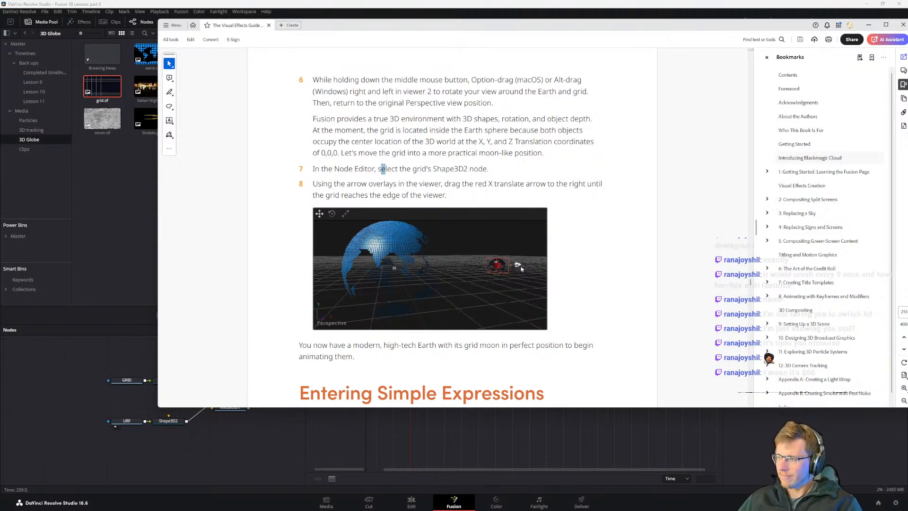
left_click_drag(362, 184, 356, 183)
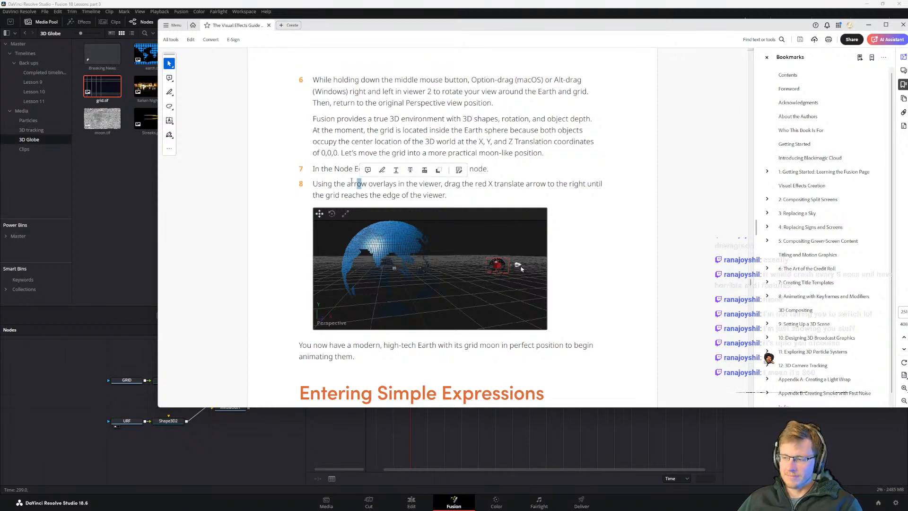
left_click(337, 184)
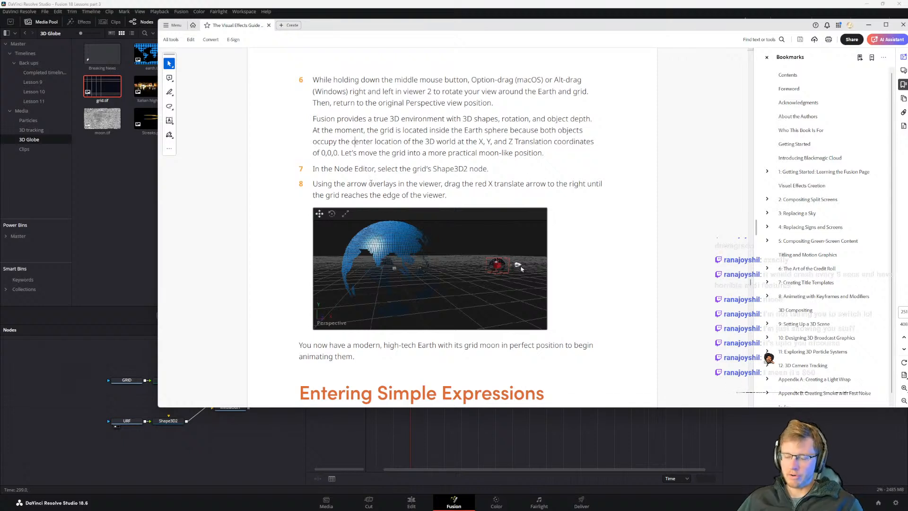
left_click_drag(330, 166, 333, 165)
left_click(389, 127)
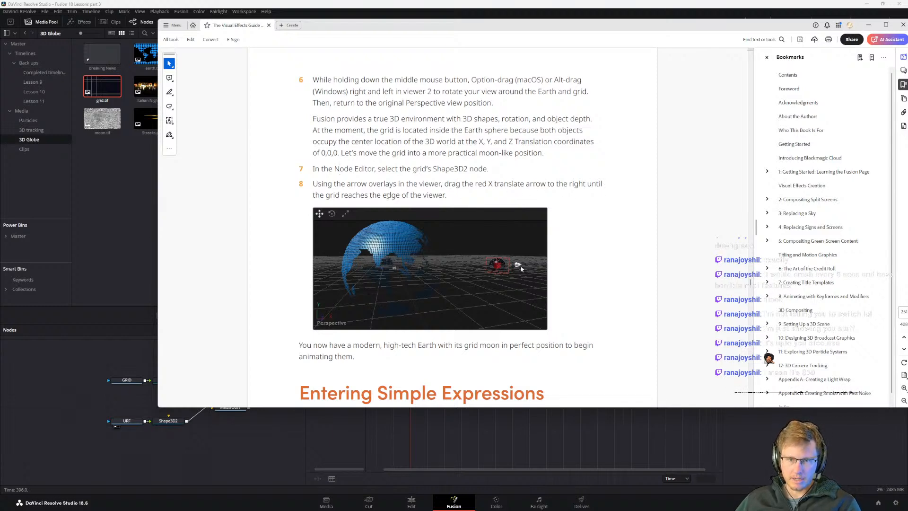
Step: Read steps 1 to 3 of the guide's "Entering Simple Expressions" section on rotating the Earth with an expression
scroll(338, 236, "down", 3)
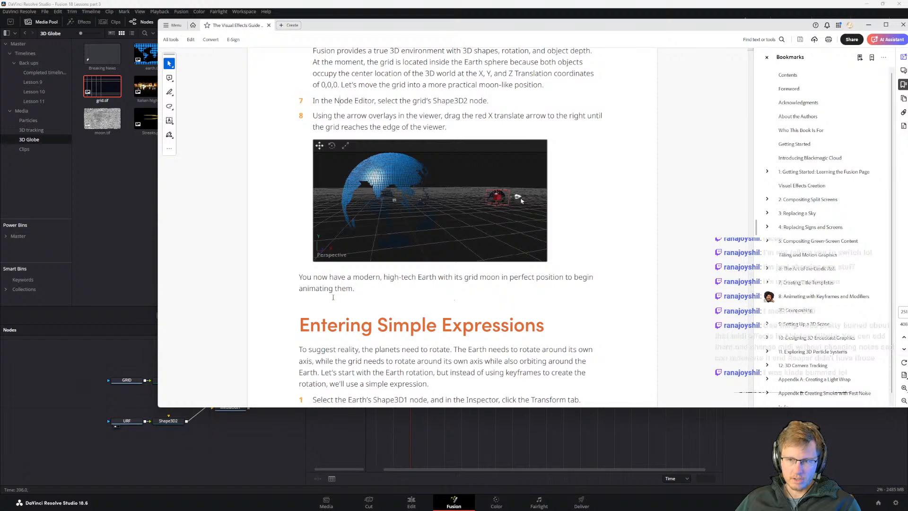
scroll(383, 334, "down", 3)
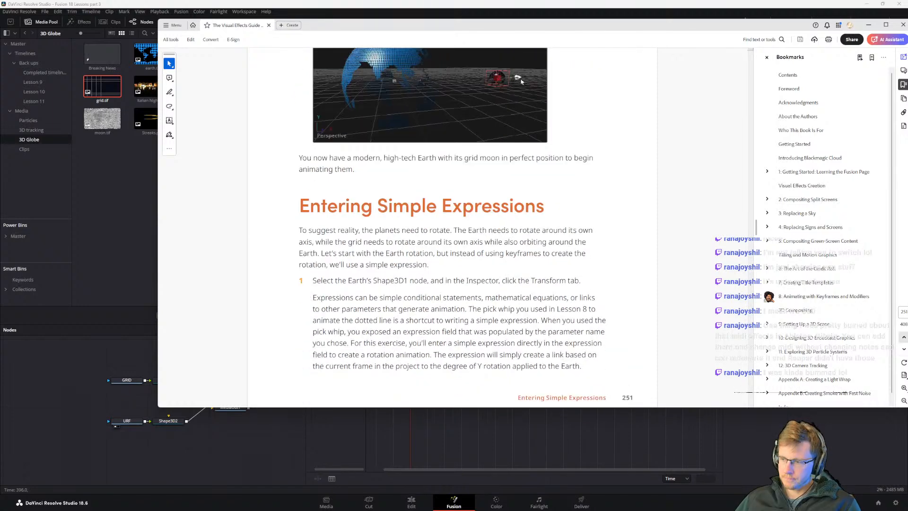
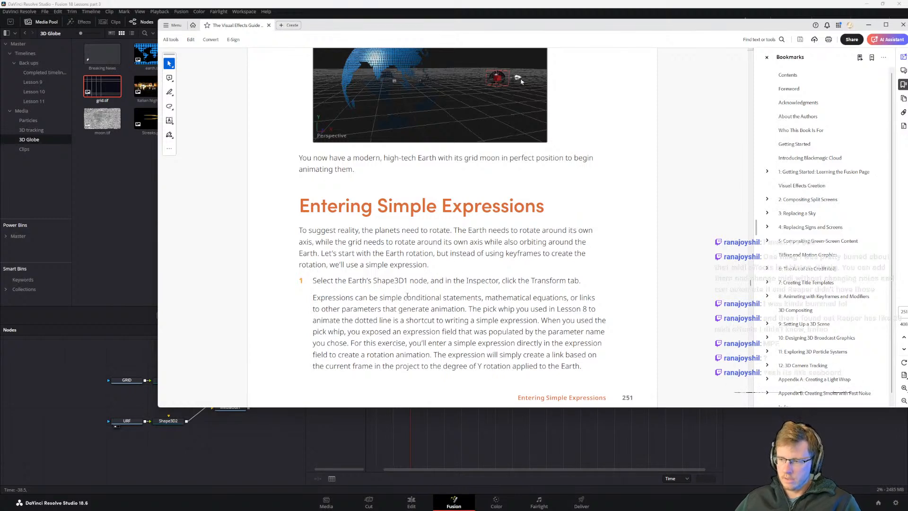
left_click(315, 231)
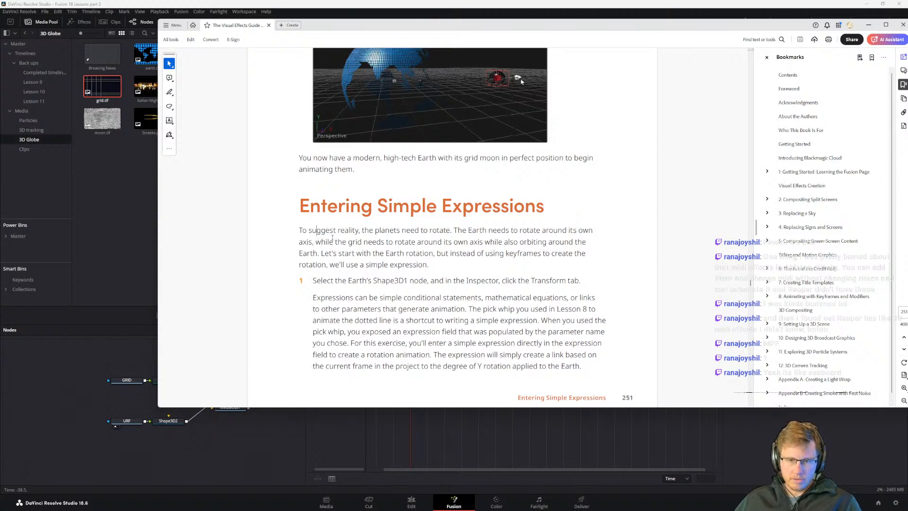
scroll(332, 237, "down", 9)
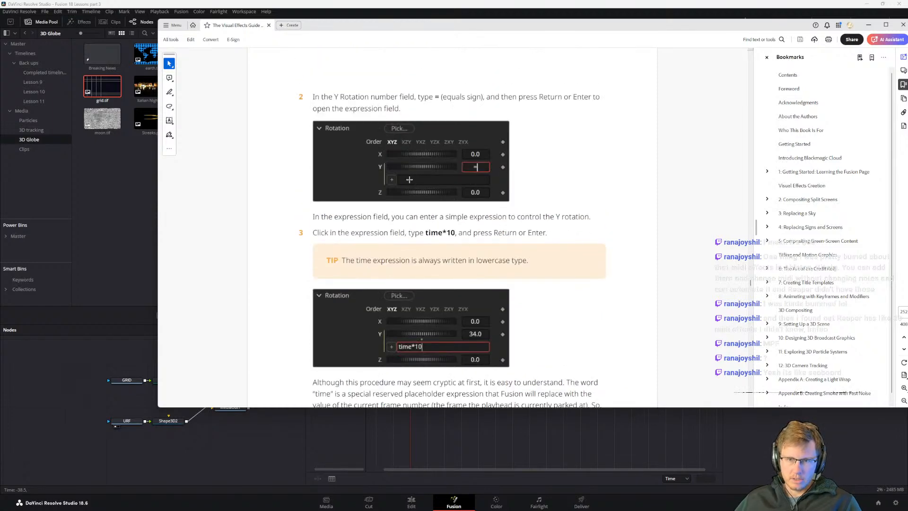
scroll(422, 190, "up", 9)
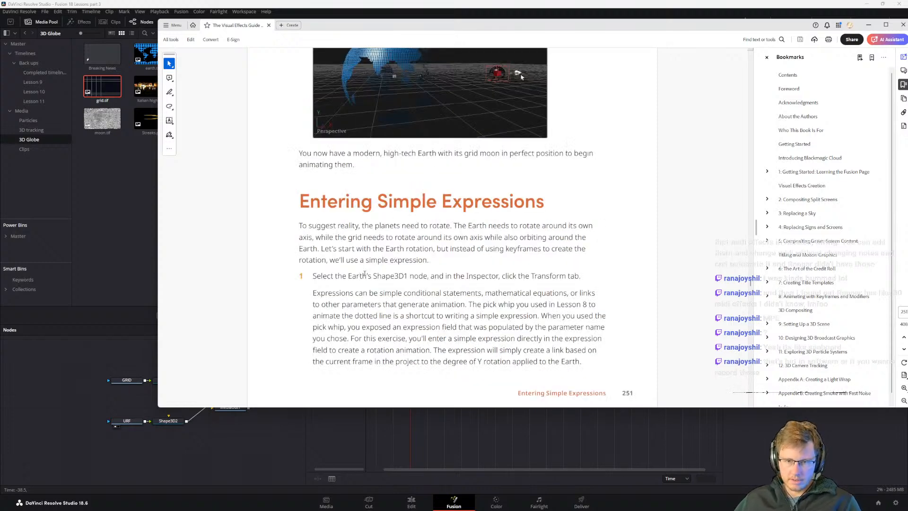
scroll(520, 250, "down", 8)
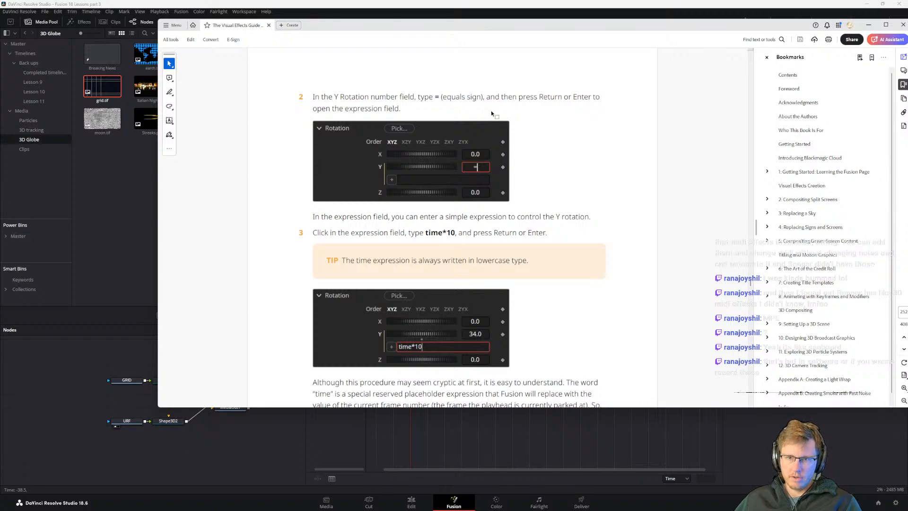
Step: Add the expression time*10 to the Z Translation of the Earth's Shape3D2 node, checking the guide for the formula
left_click(96, 408)
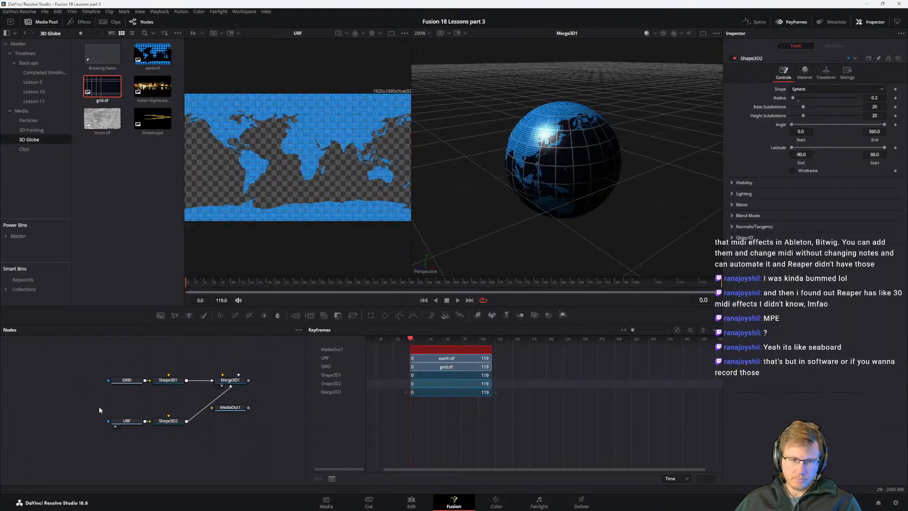
left_click(168, 420)
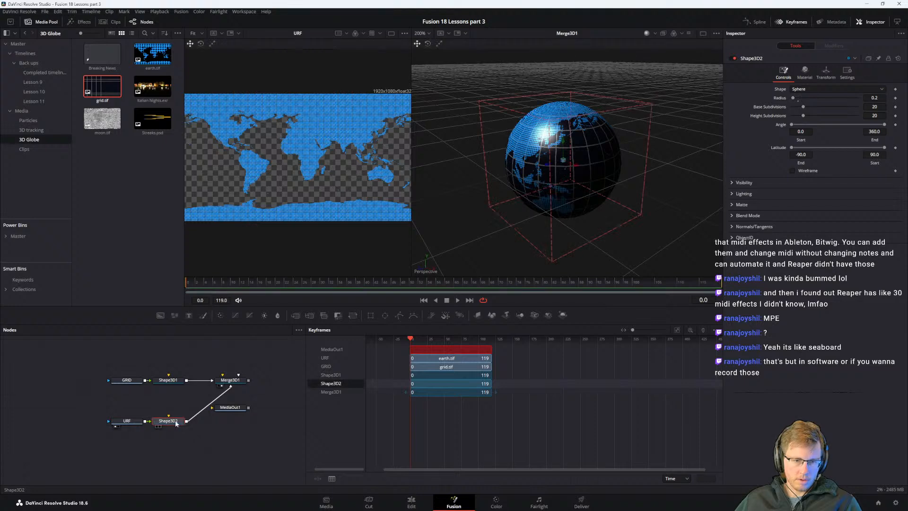
left_click(826, 73)
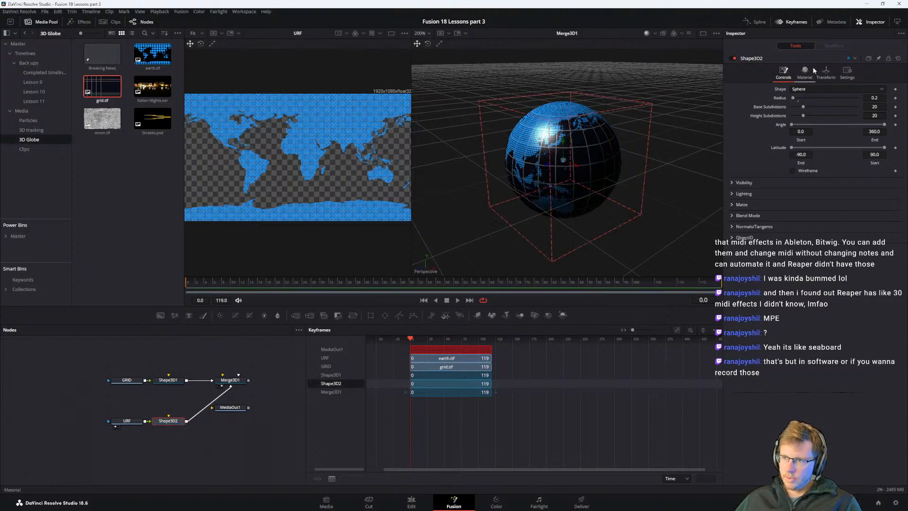
key("alt+Tab")
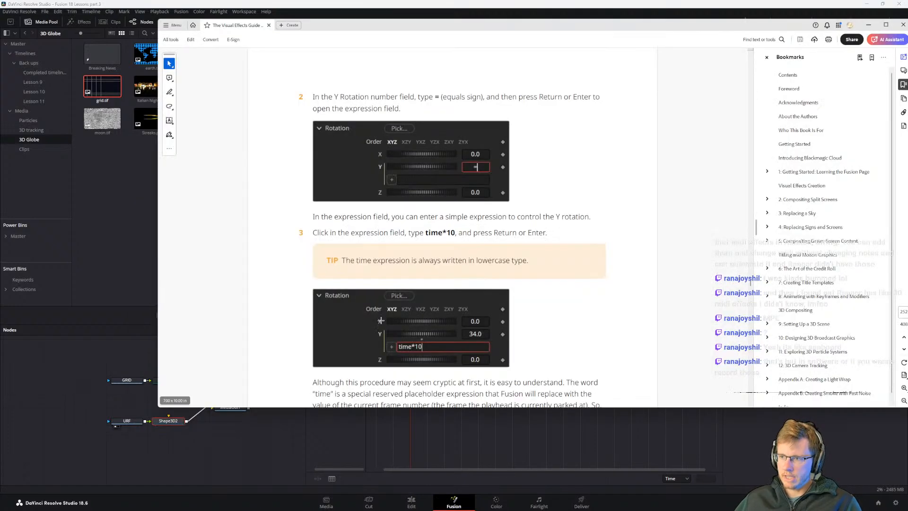
left_click(57, 395)
left_click(870, 114)
type("=")
key("Return")
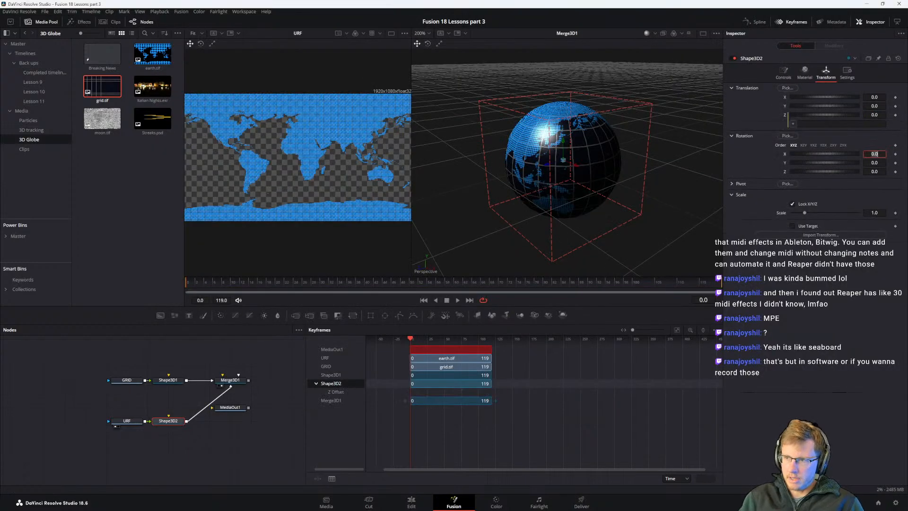
type("time*")
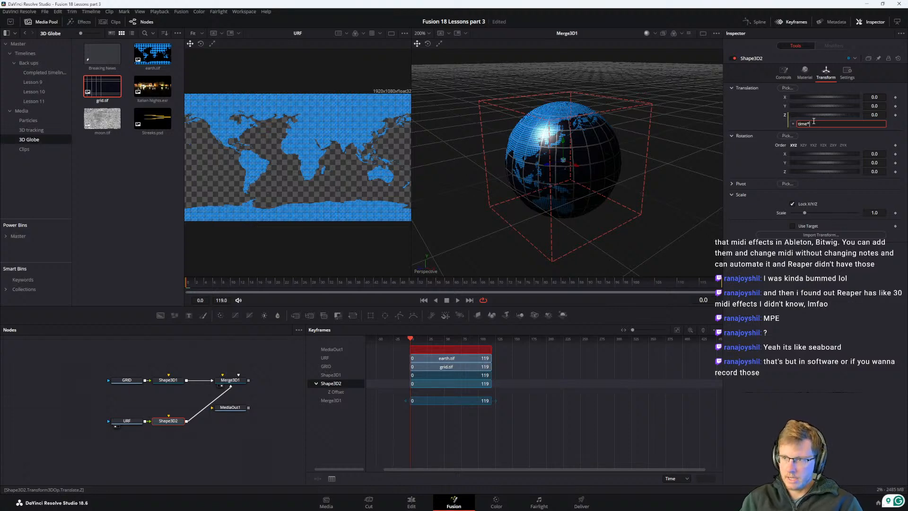
key("alt+Tab")
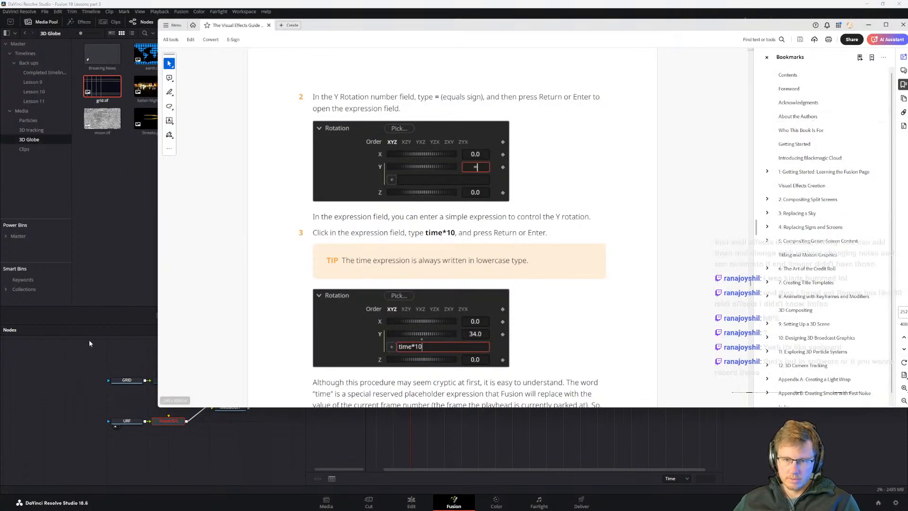
key("alt+Tab")
left_click(831, 123)
type("10")
key("Return")
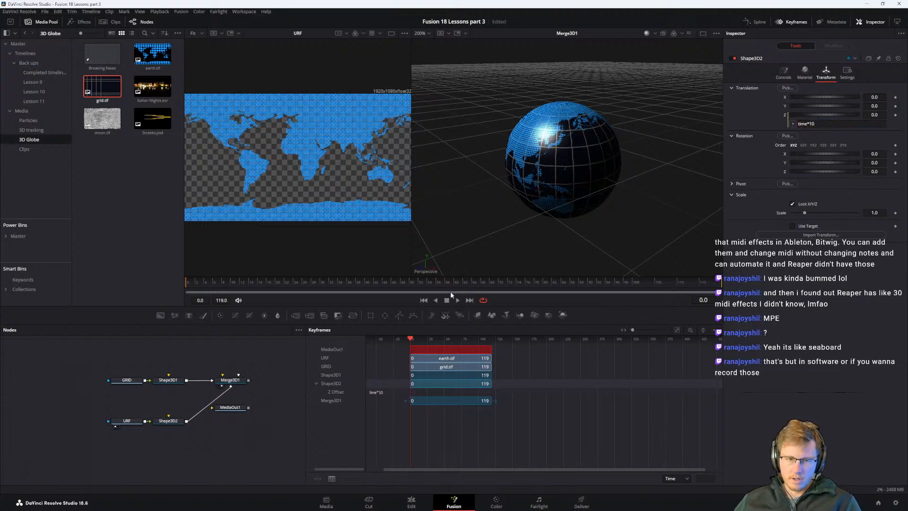
Step: Play the animation in the Merge3D1 view and check the Earth's Shape3D2 sphere and radius settings
left_click(457, 299)
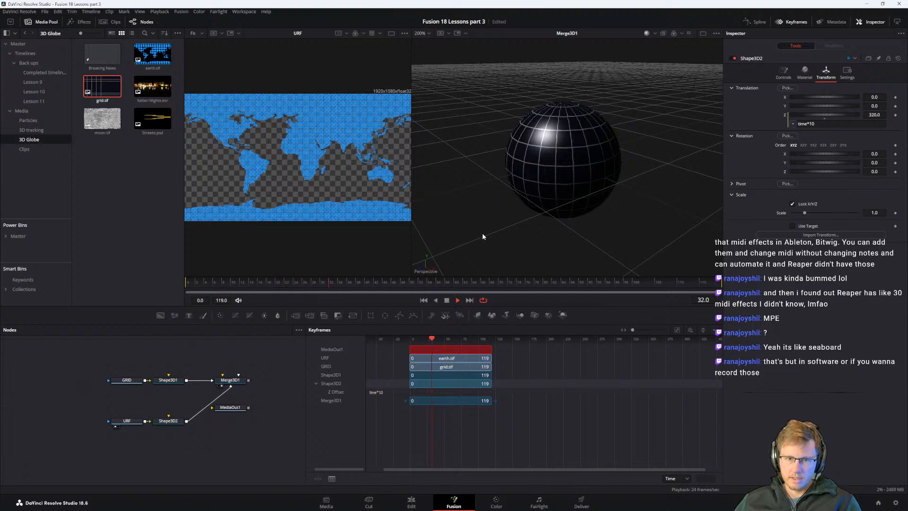
scroll(519, 212, "down", 4)
scroll(560, 185, "up", 5)
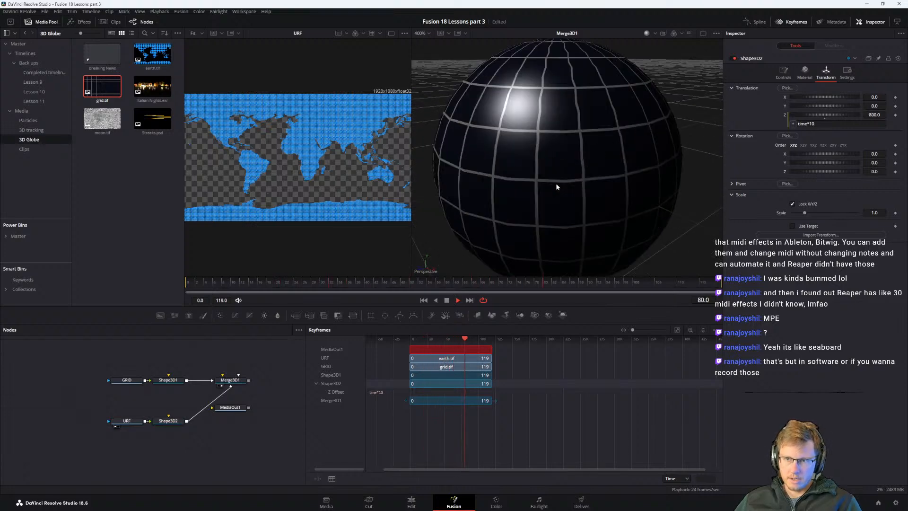
left_click(786, 74)
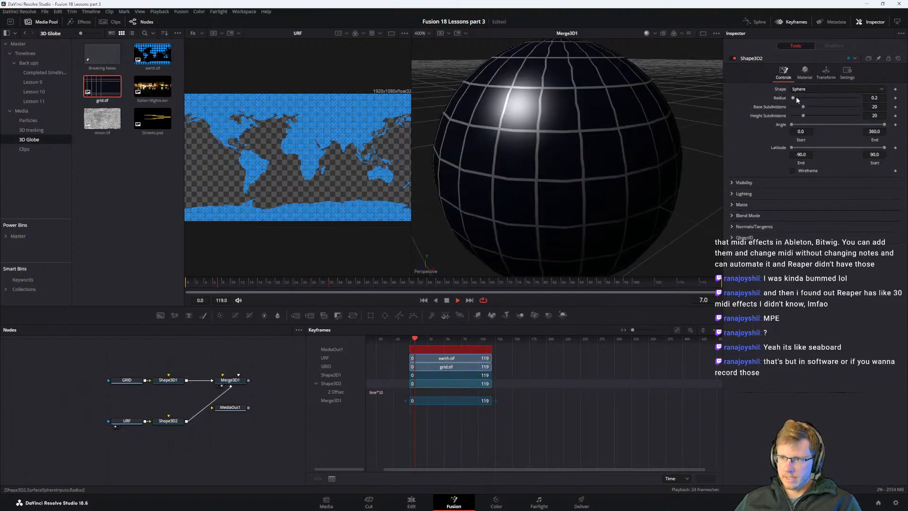
left_click(874, 98)
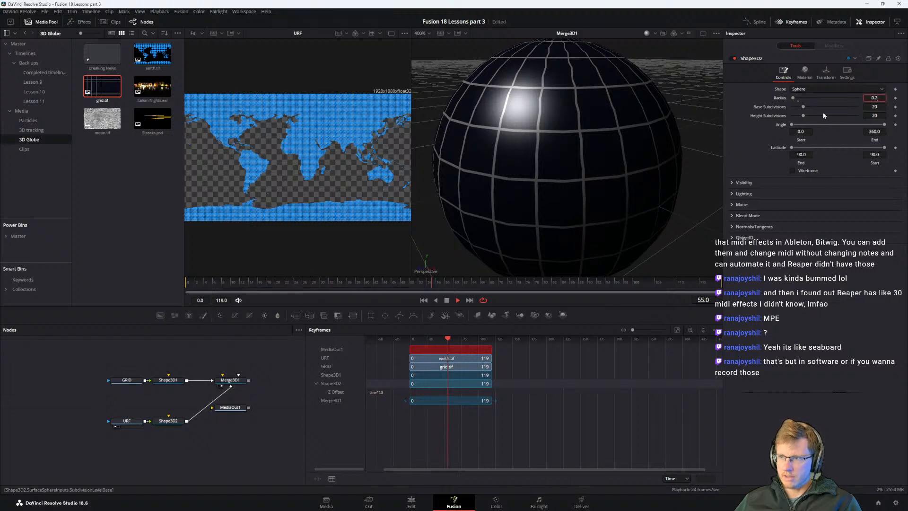
left_click(118, 455)
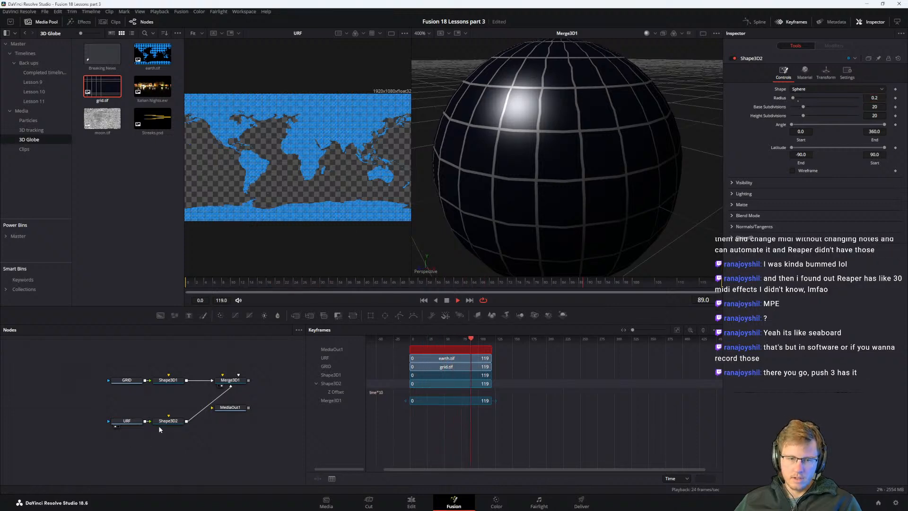
Step: Check the grid's Shape3D1 settings during playback, deselect the node, and stop the animation
left_click(174, 380)
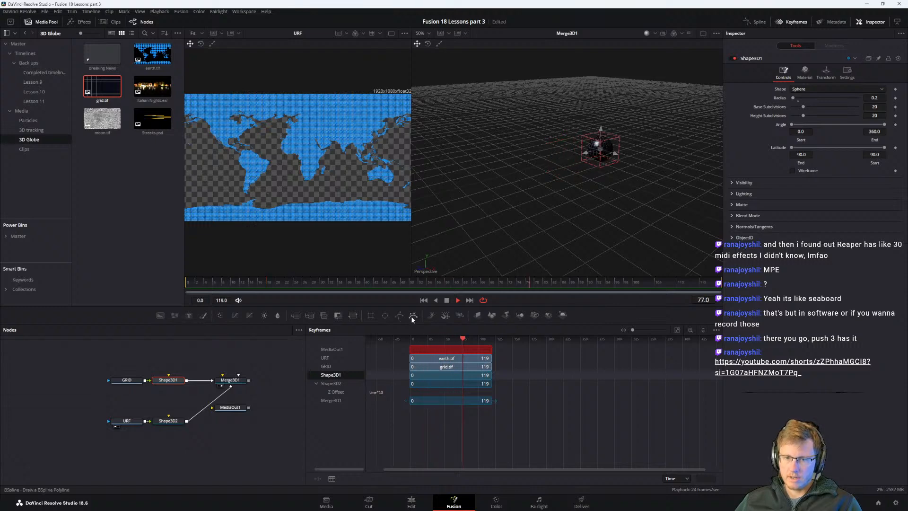
key("ctrl+1")
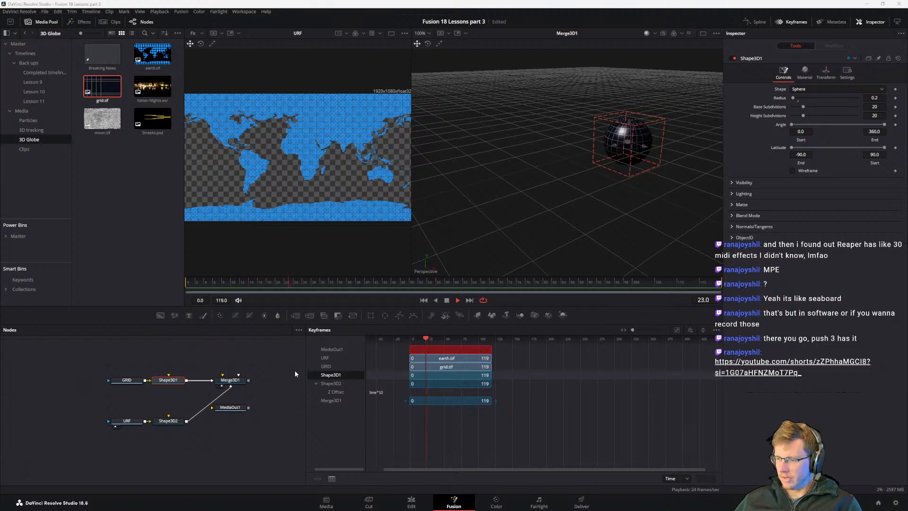
left_click(208, 407)
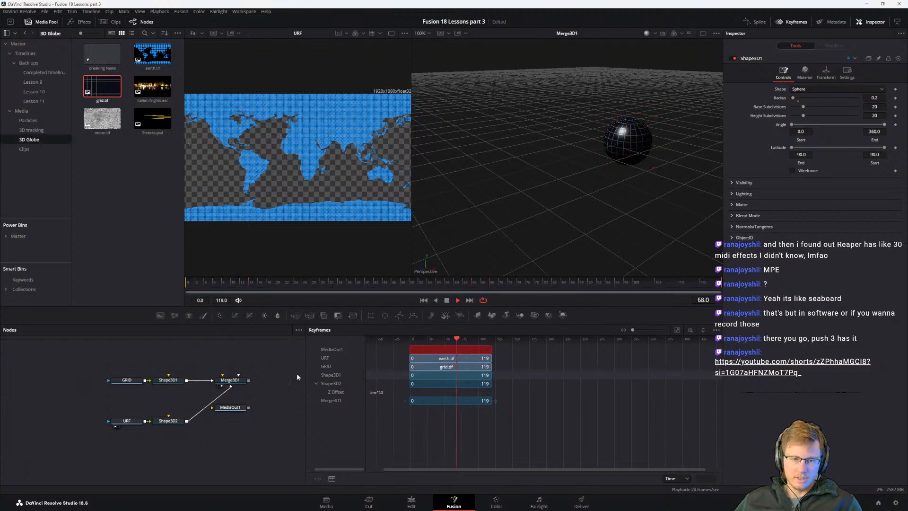
key("space")
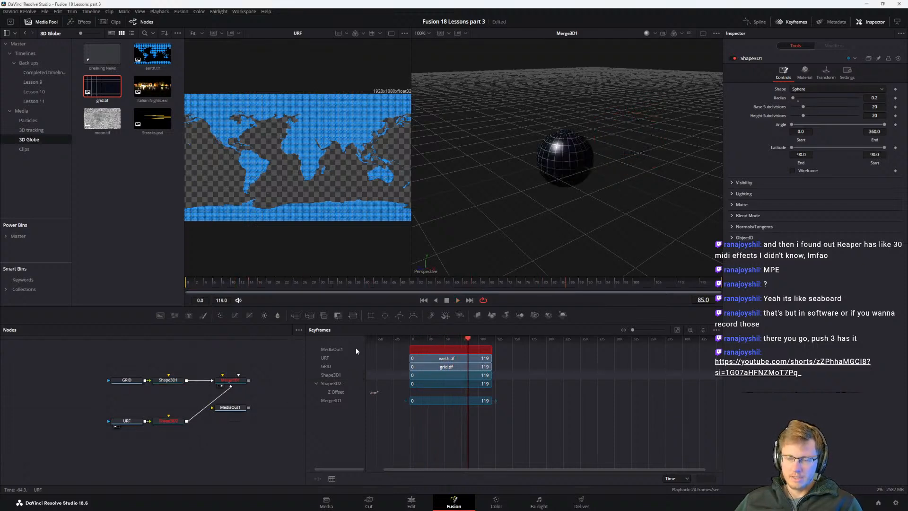
Step: Clear the time expression from the Z Translation of the Earth's Shape3D2 node
left_click(183, 421)
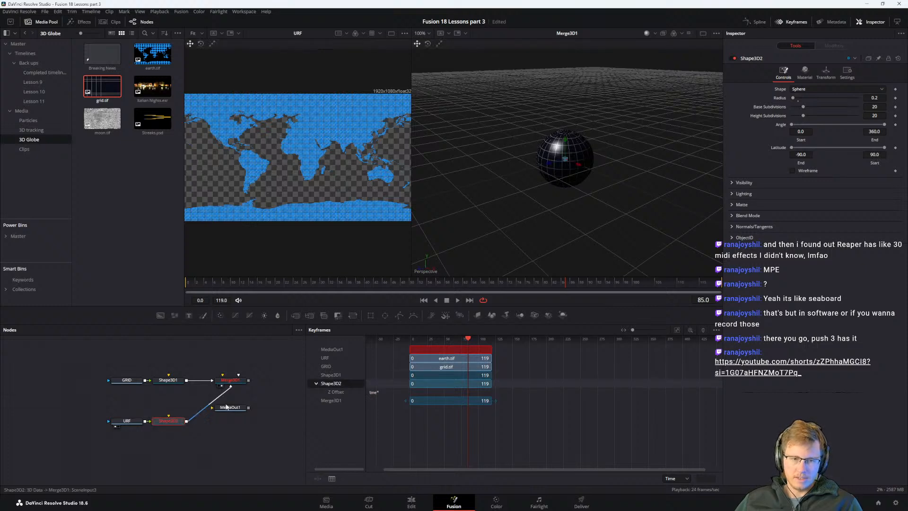
left_click(825, 72)
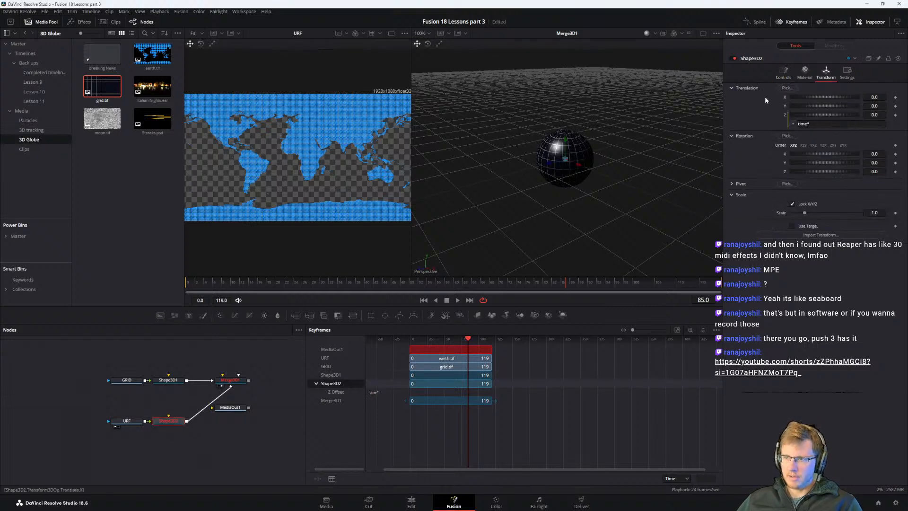
left_click(814, 125)
left_click_drag(814, 124, 796, 124)
key("BackSpace")
left_click(771, 116)
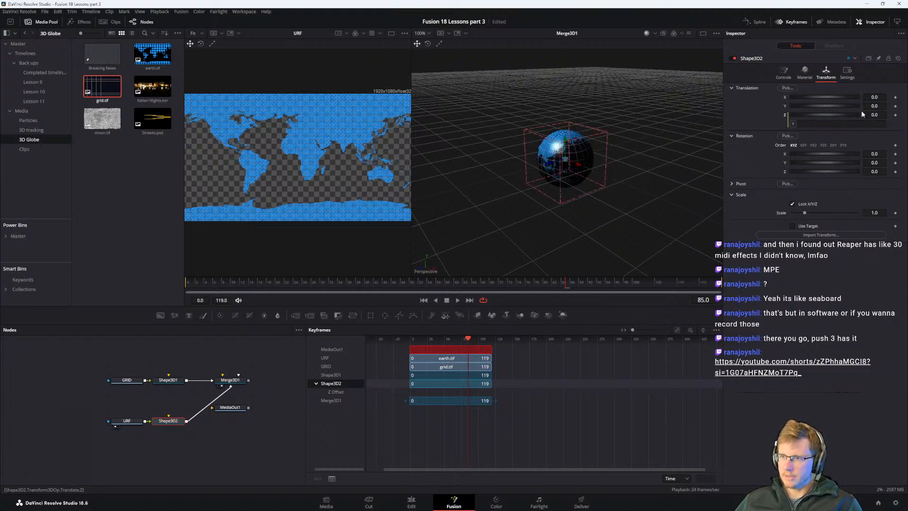
Step: Add the expression time*10 to the Y Translation of the Earth's Shape3D2 node
left_click(874, 106)
type("=")
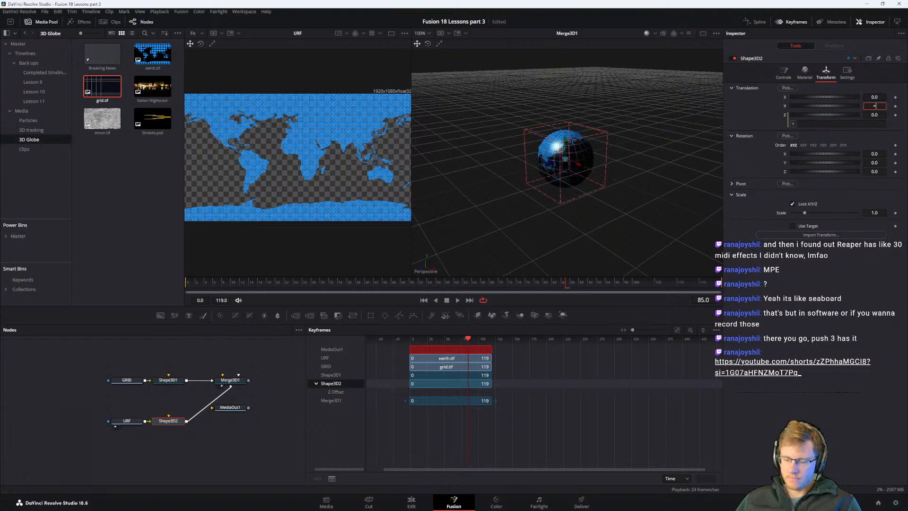
key("Tab")
left_click(817, 115)
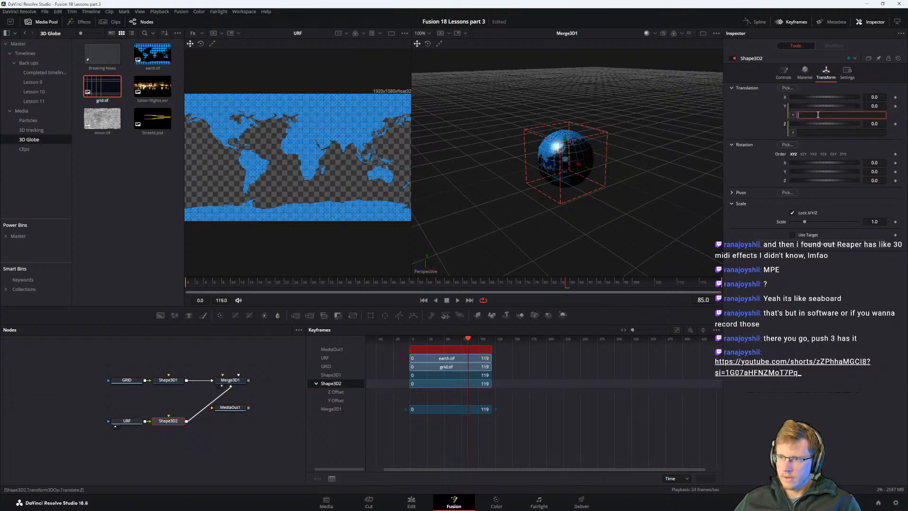
type("time")
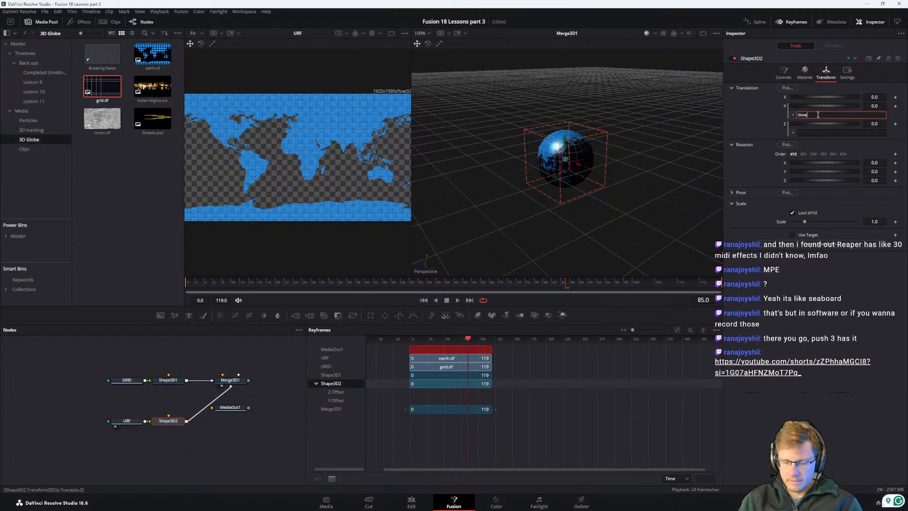
type("*time*")
key("BackSpace")
key("BackSpace")
key("BackSpace")
key("BackSpace")
key("BackSpace")
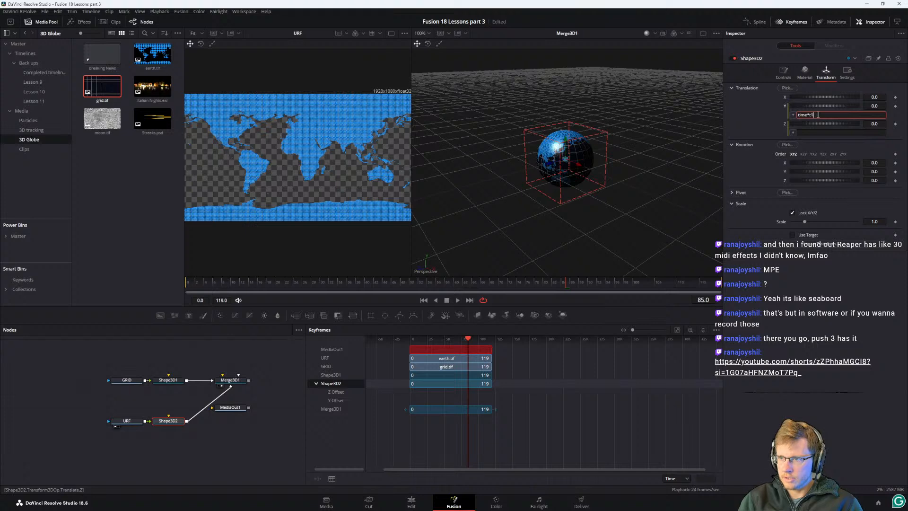
type("10")
key("Tab")
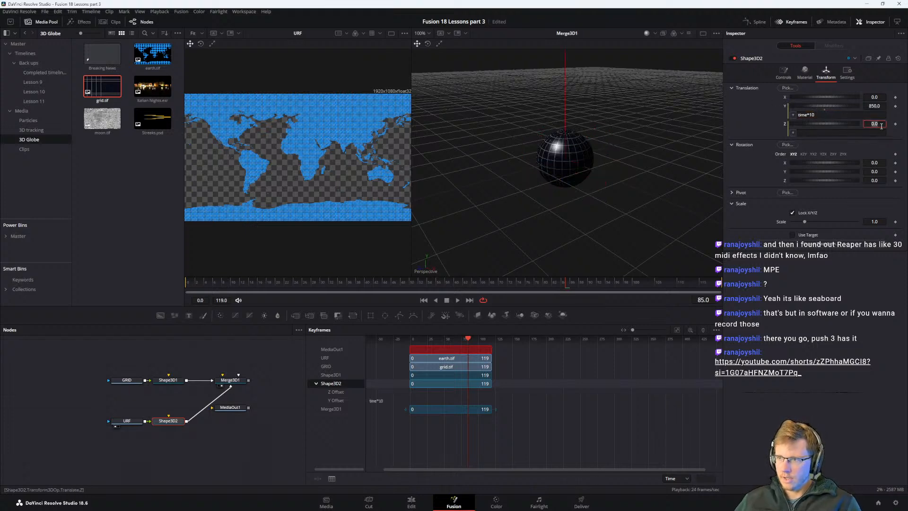
Step: Try to remove the empty expression field from Shape3D2's Z Translation by resetting and deleting its value
right_click(785, 134)
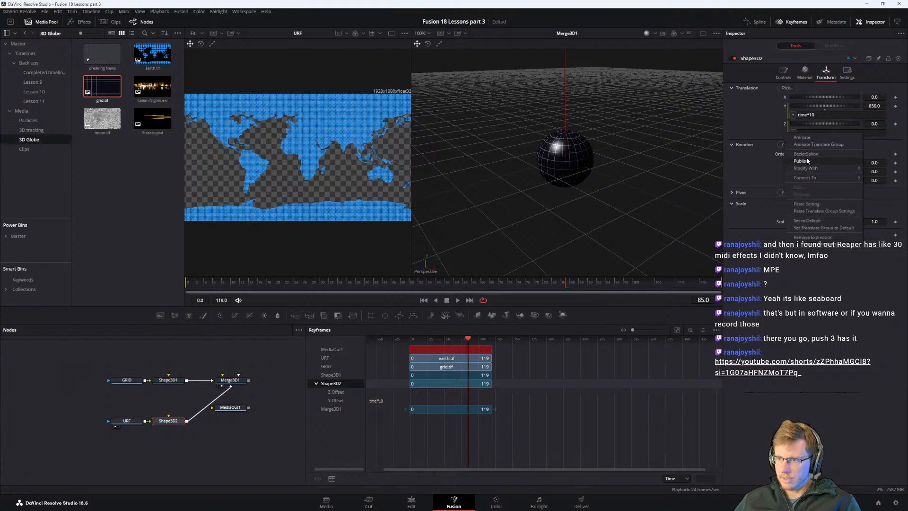
left_click(816, 222)
right_click(809, 134)
left_click(807, 132)
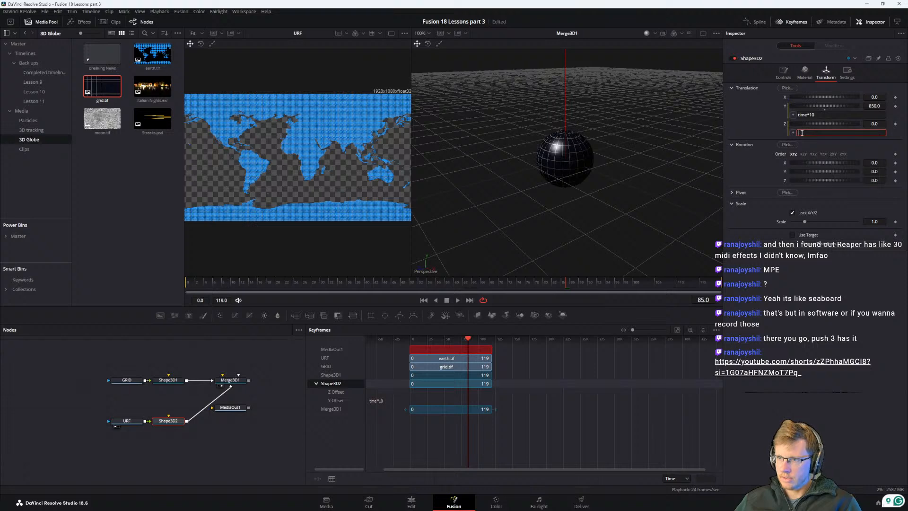
right_click(877, 123)
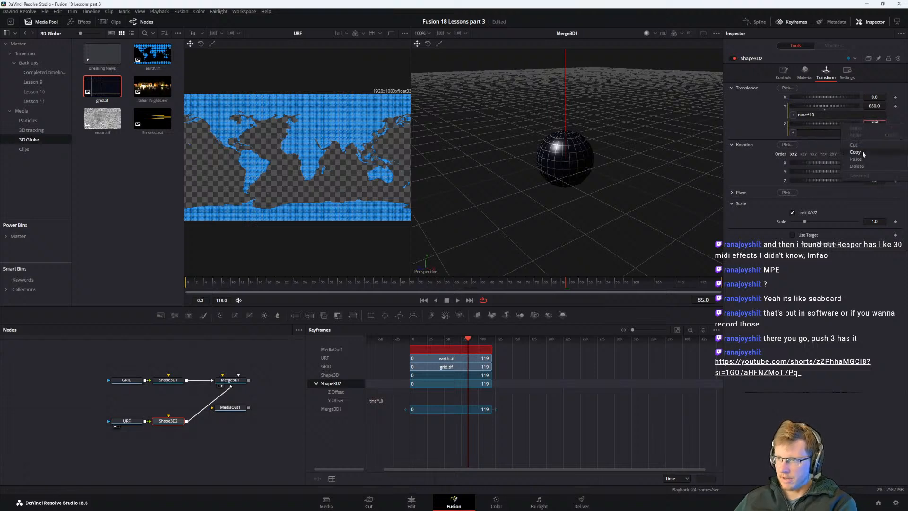
left_click(858, 165)
key("Return")
Step: Return the playhead to frame 0, then copy the time*10 expression from Shape3D2's Y Translation and clear it there
left_click_drag(244, 282, 187, 286)
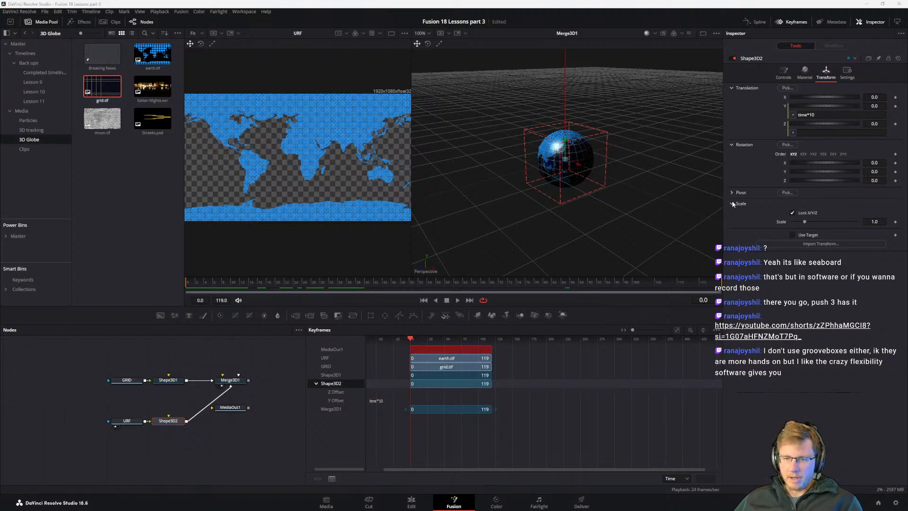
left_click(804, 134)
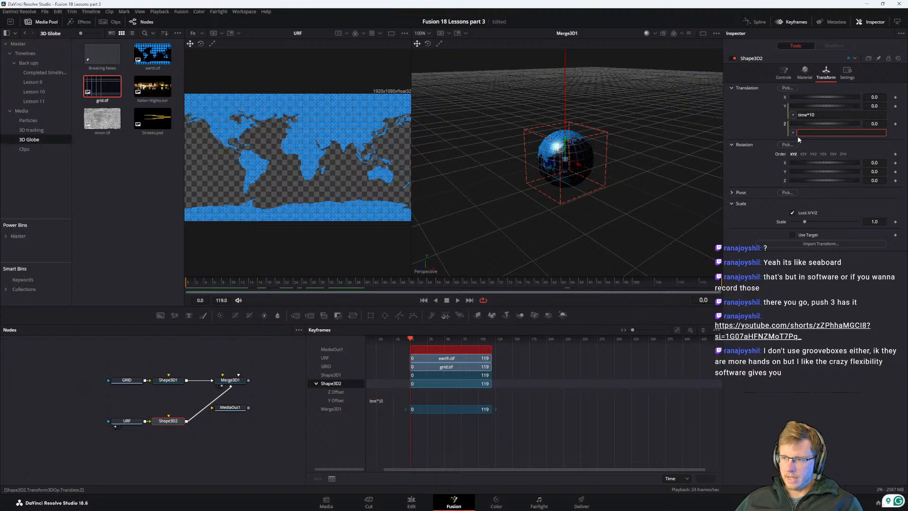
left_click(815, 115)
key("ctrl+c")
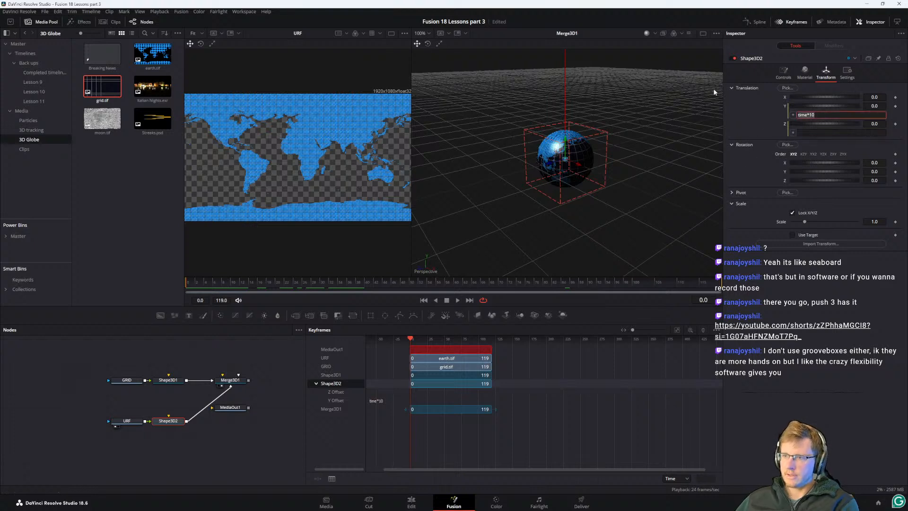
key("BackSpace")
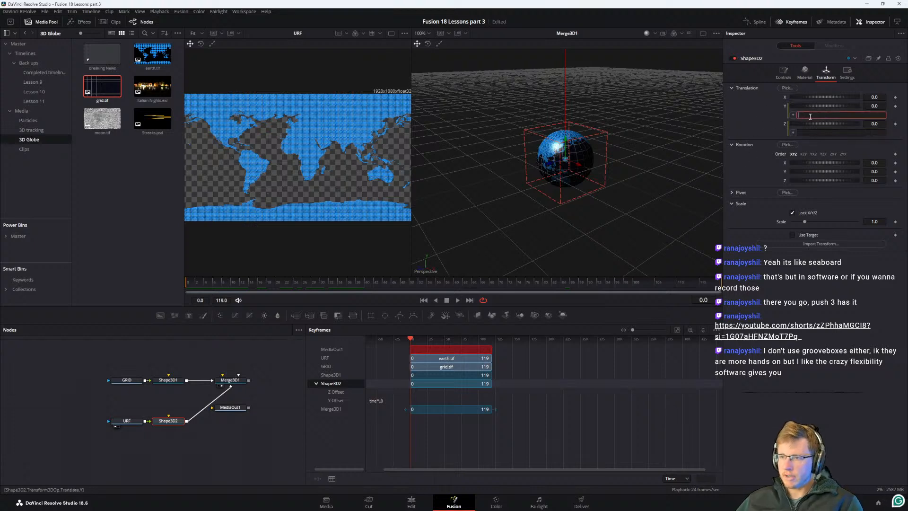
Step: Add an expression to Shape3D2's Y Rotation and paste the copied time*10 into it
left_click(876, 172)
type("=")
key("Tab")
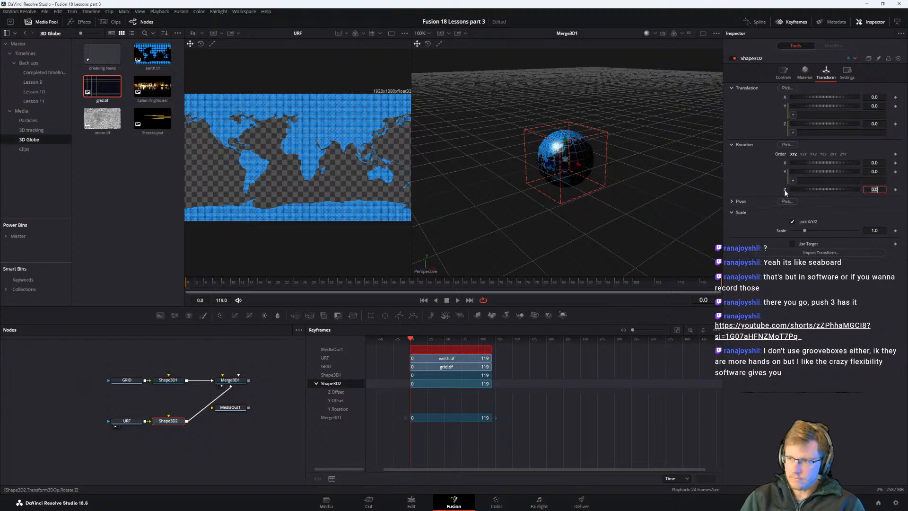
left_click(807, 182)
key("ctrl+v")
left_click(744, 168)
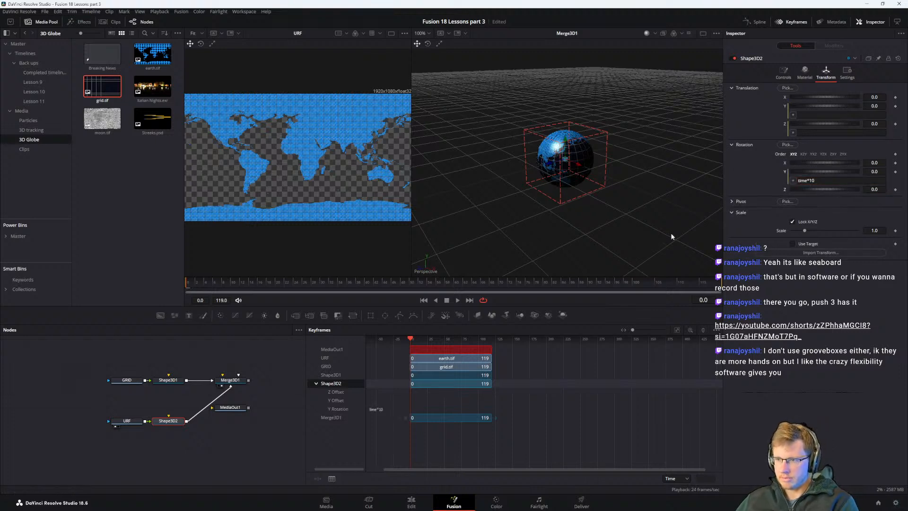
Step: Play the animation and move the grid's Shape3D1 sphere off the Earth so they sit side by side in the Merge3D1 view
left_click(127, 441)
key("space")
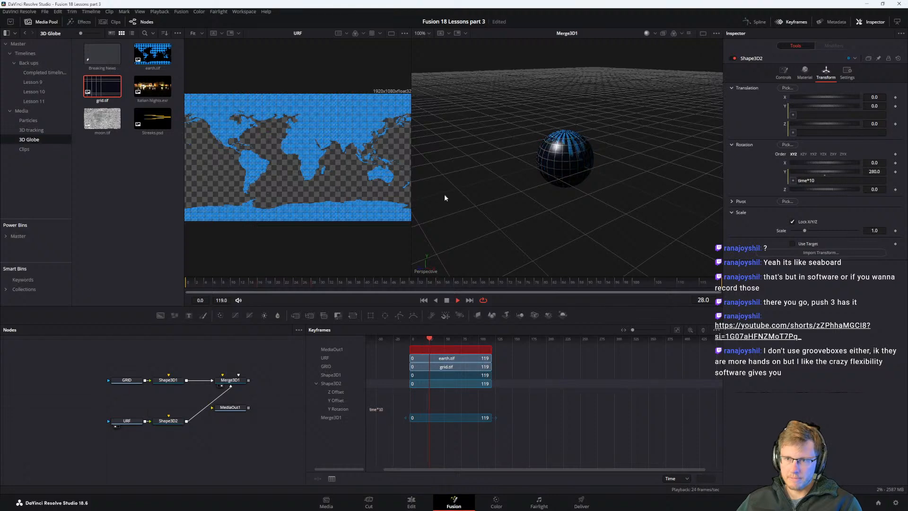
left_click(168, 379)
left_click_drag(552, 162, 611, 149)
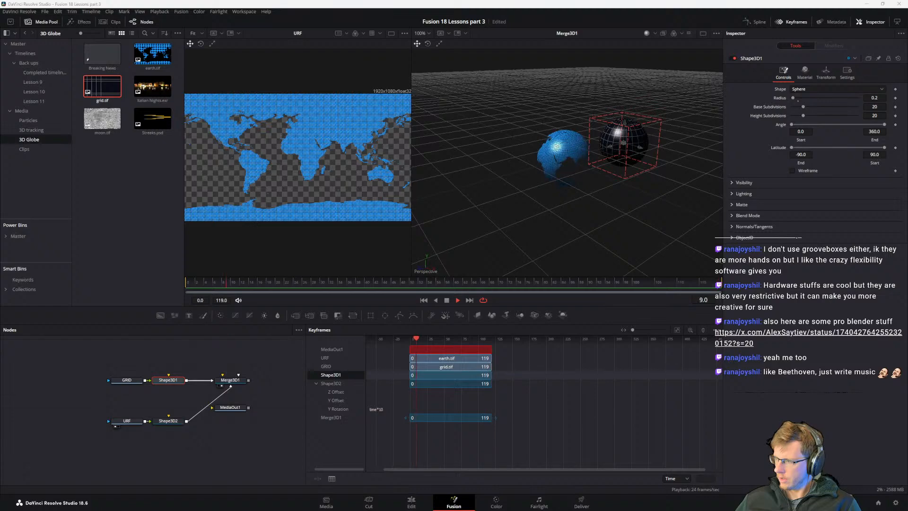
Step: Switch to the browser, watch the Blender-made Need For Speed video on X with sound, pause it, and return to DaVinci Resolve
left_click_drag(907, 220, 907, 142)
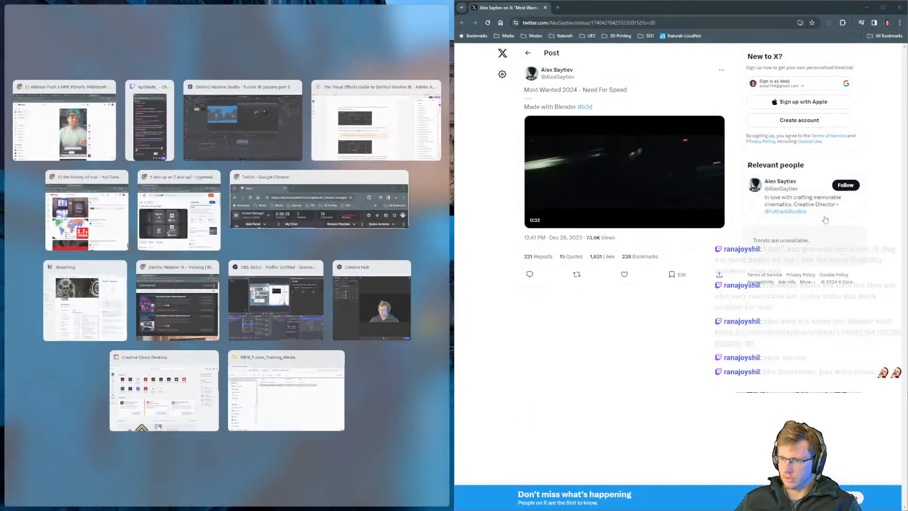
left_click(657, 4)
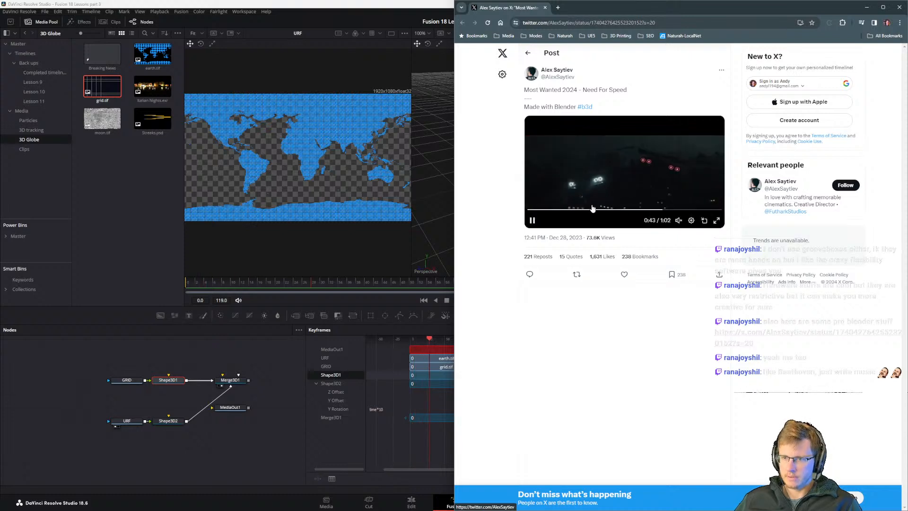
left_click(678, 220)
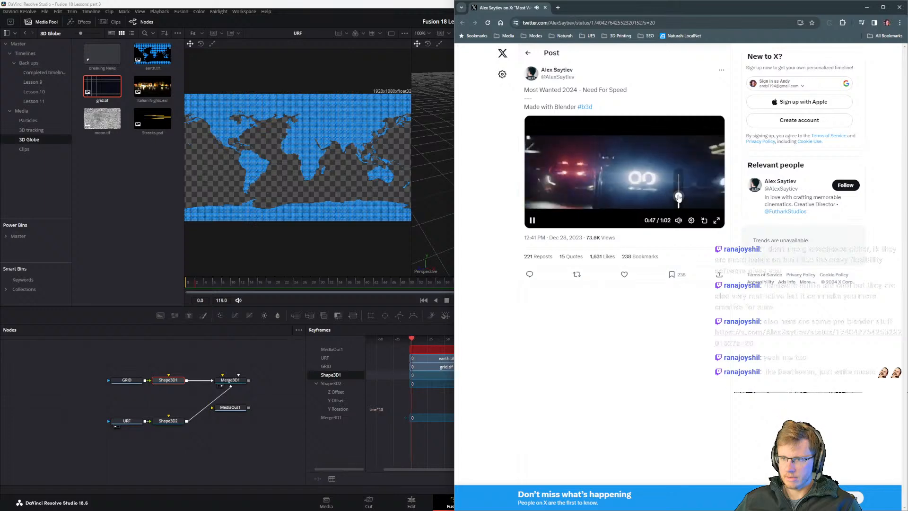
left_click(532, 220)
key("alt+Tab")
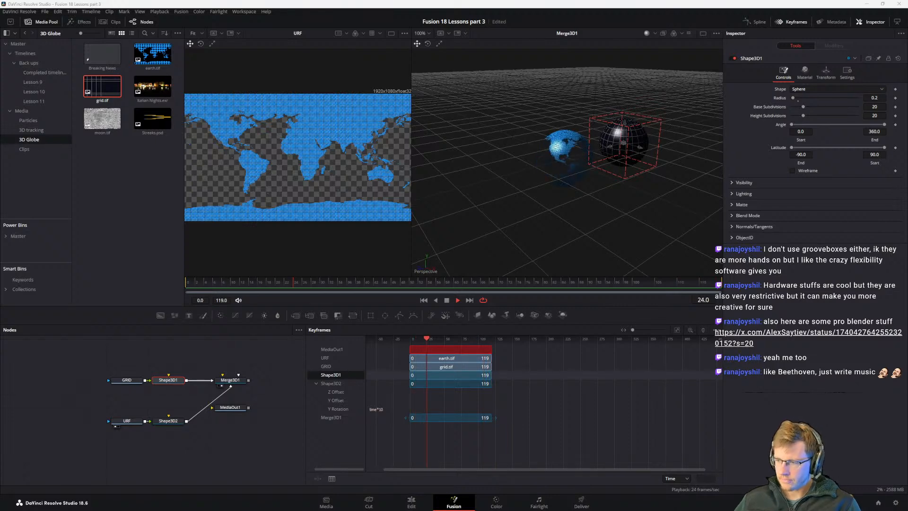
key("alt+Tab")
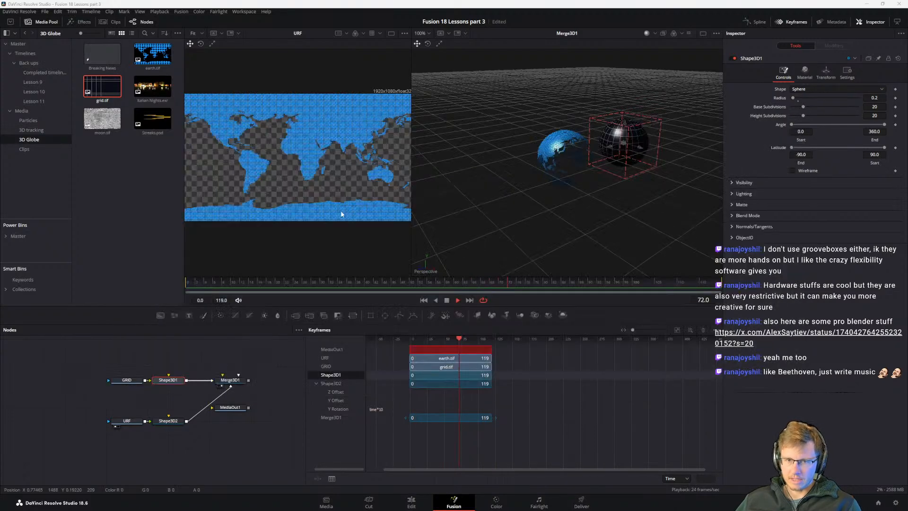
Step: Switch to the Visual Effects Guide PDF and reread steps 2 and 3 on entering the Y Rotation expression
key("alt+Tab")
left_click(515, 193)
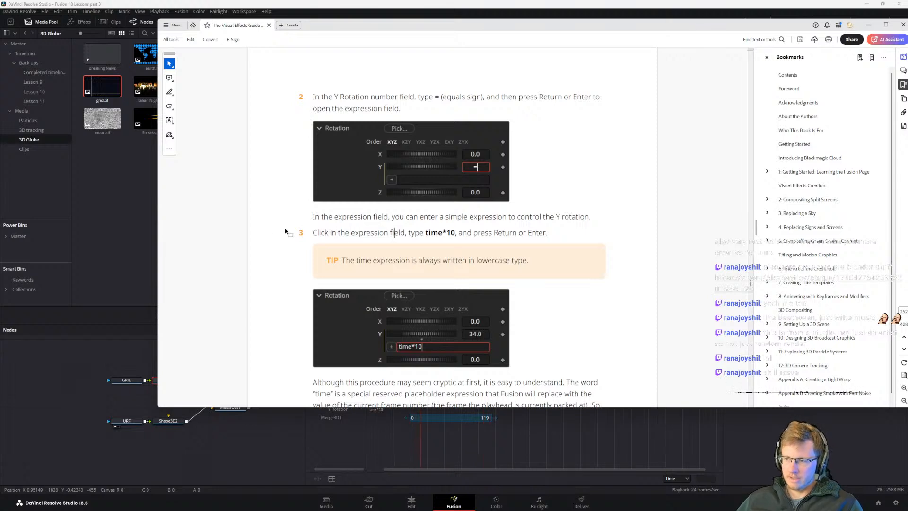
left_click_drag(319, 231, 423, 233)
left_click(341, 232)
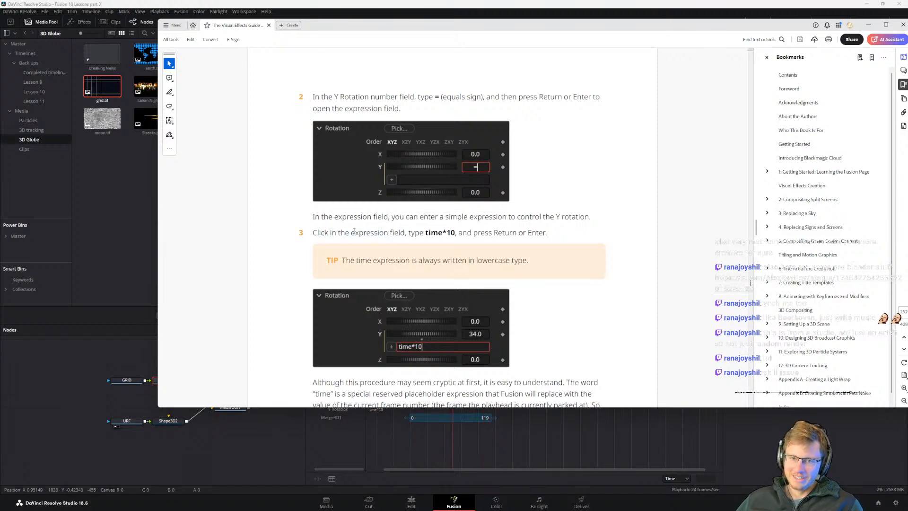
scroll(375, 261, "down", 1)
left_click_drag(345, 225, 481, 229)
left_click(423, 228)
left_click_drag(421, 228, 562, 230)
left_click(423, 231)
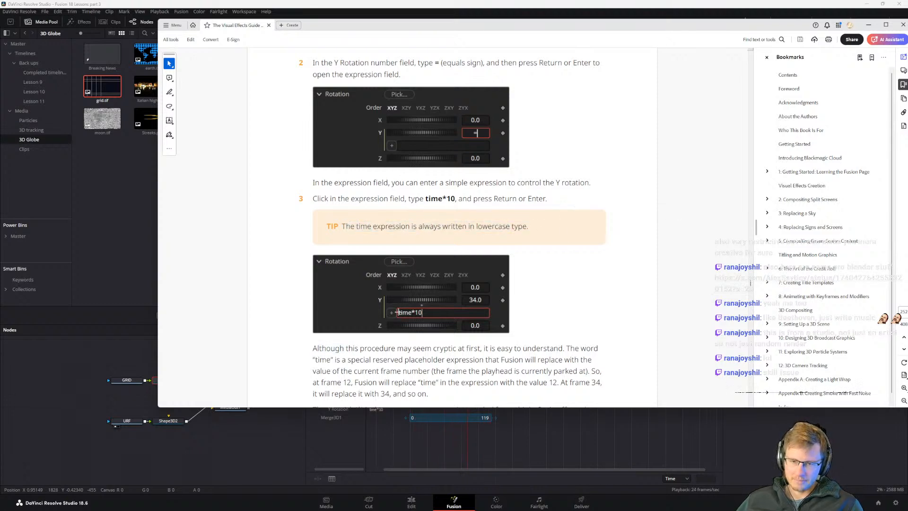
Step: Read the guide's explanation of how the time placeholder and the asterisk work in the time*10 expression
scroll(397, 312, "down", 2)
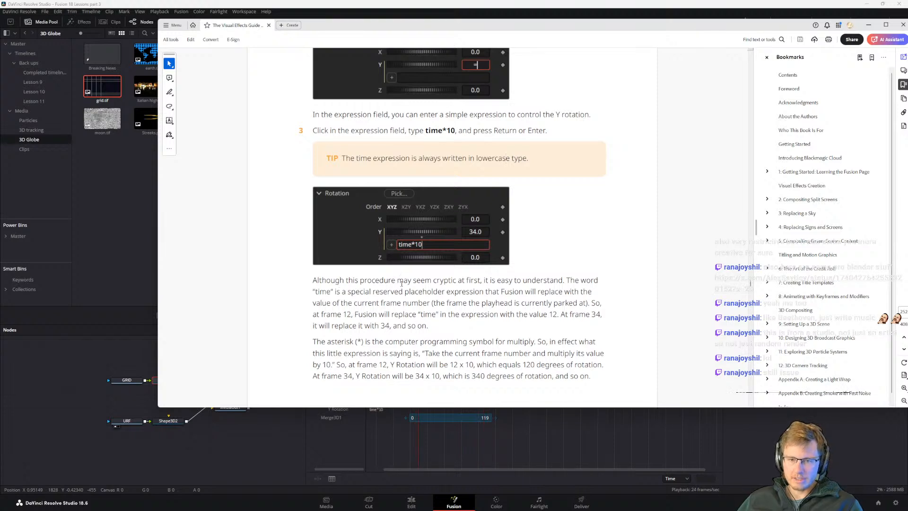
scroll(425, 286, "down", 1)
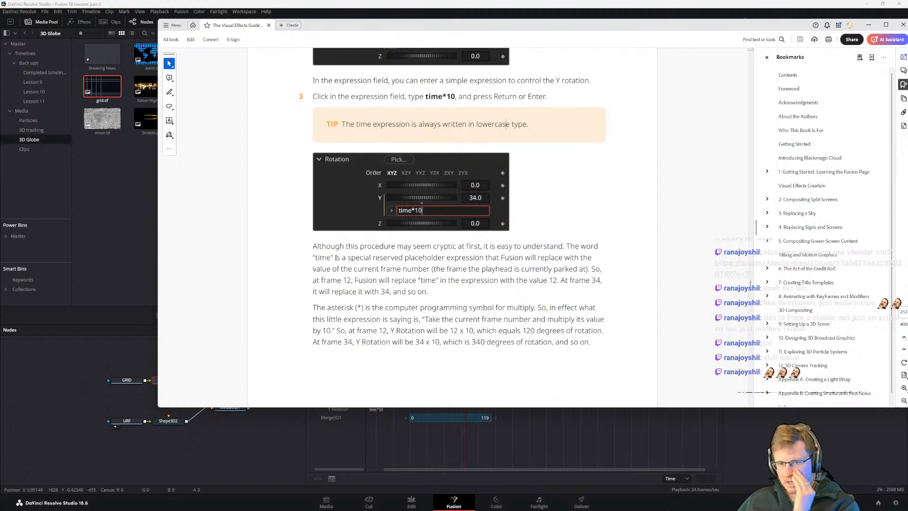
left_click_drag(359, 258, 562, 257)
left_click(499, 262)
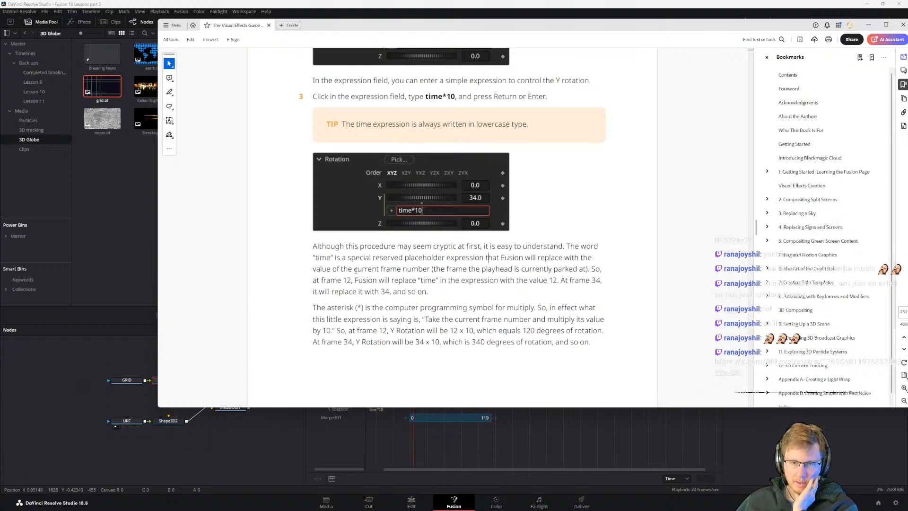
left_click_drag(433, 269, 559, 269)
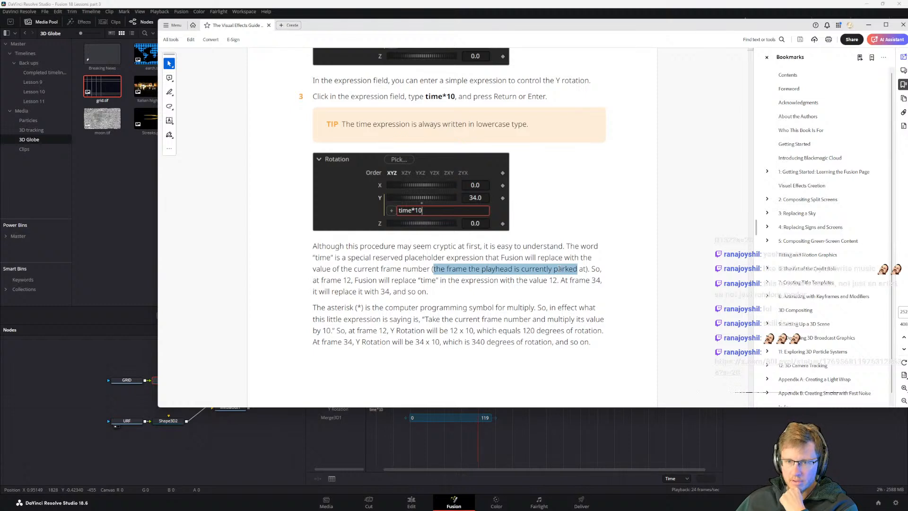
left_click(471, 268)
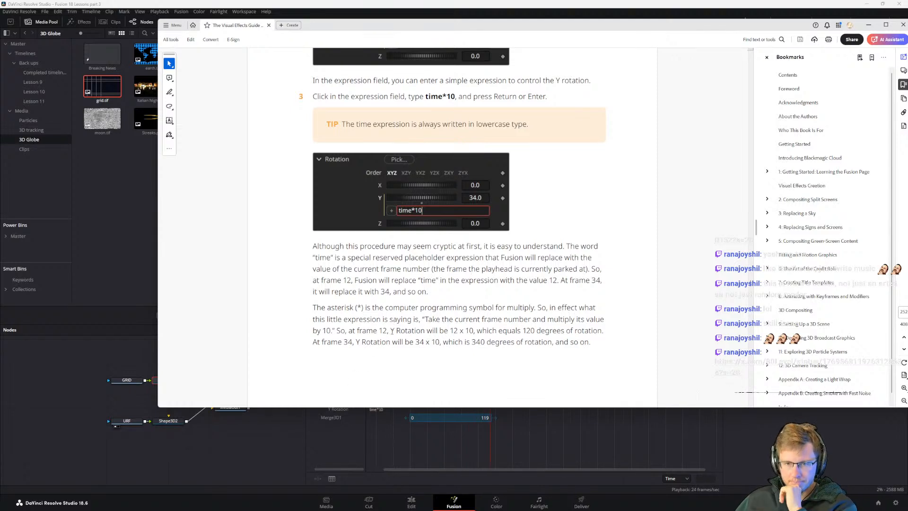
scroll(428, 340, "down", 4)
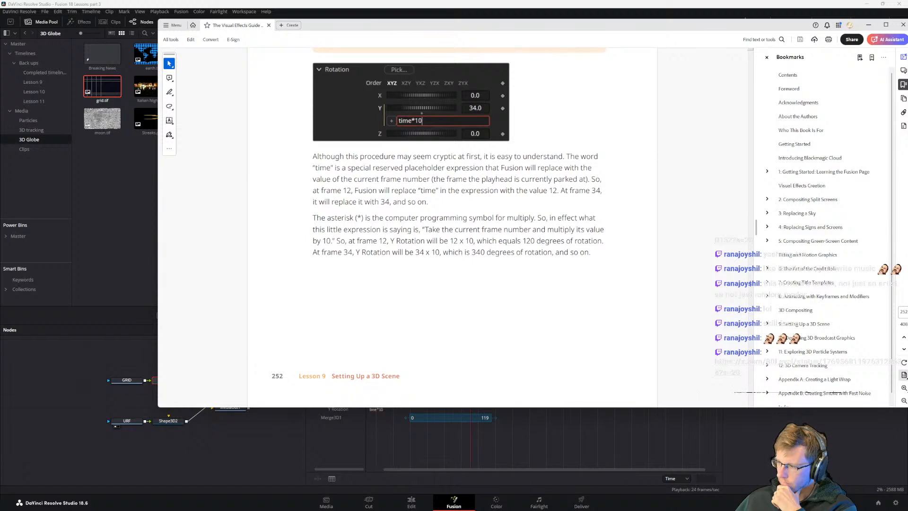
Step: Bring the 80 LEVEL post about the Kung Fu Panda rig in Blender into view over the guide and watch its video
left_click_drag(837, 247, 658, 113)
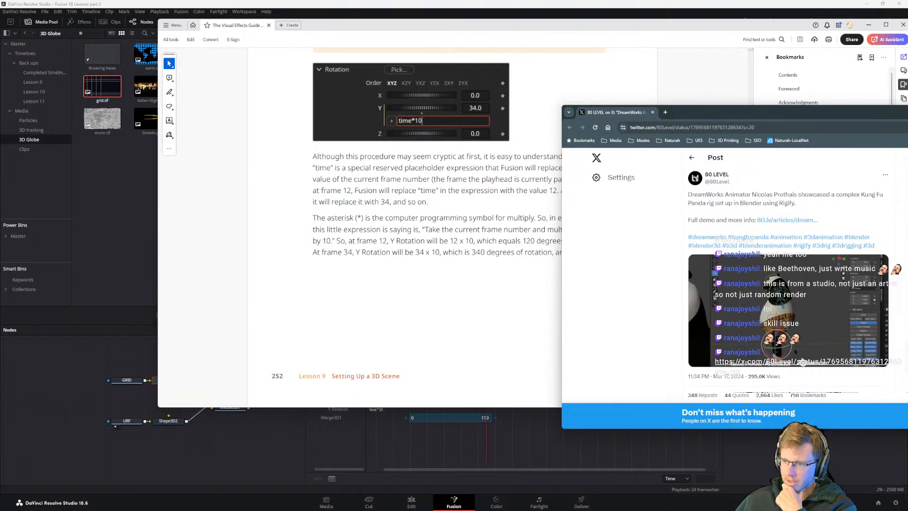
left_click_drag(805, 115, 810, 40)
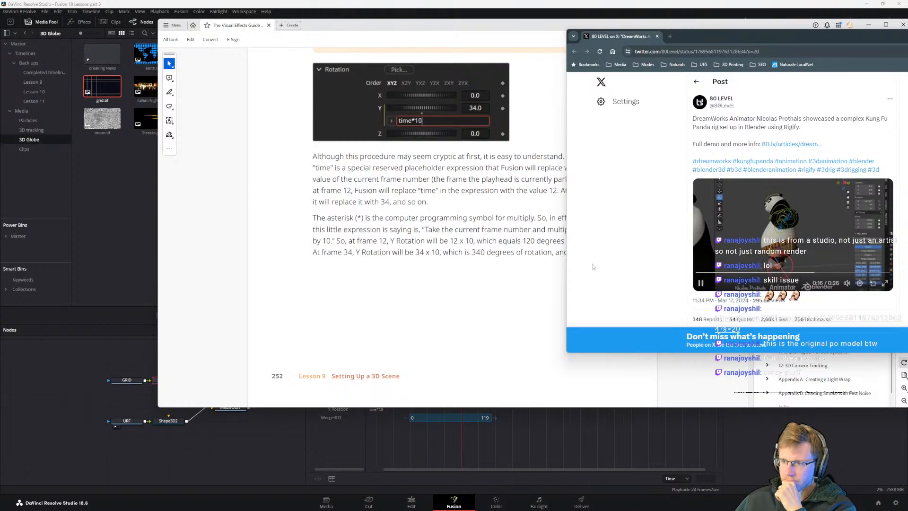
Step: Watch the Kung Fu Panda rig video, skim Unreal's FBX Morph Target Pipeline page over the guide, and return to the 80 LEVEL post
left_click(884, 284)
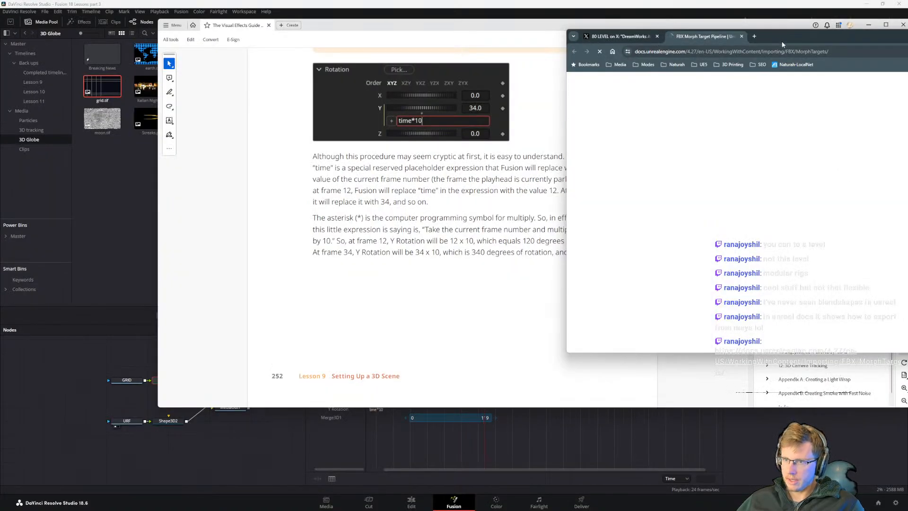
left_click_drag(782, 42, 614, 25)
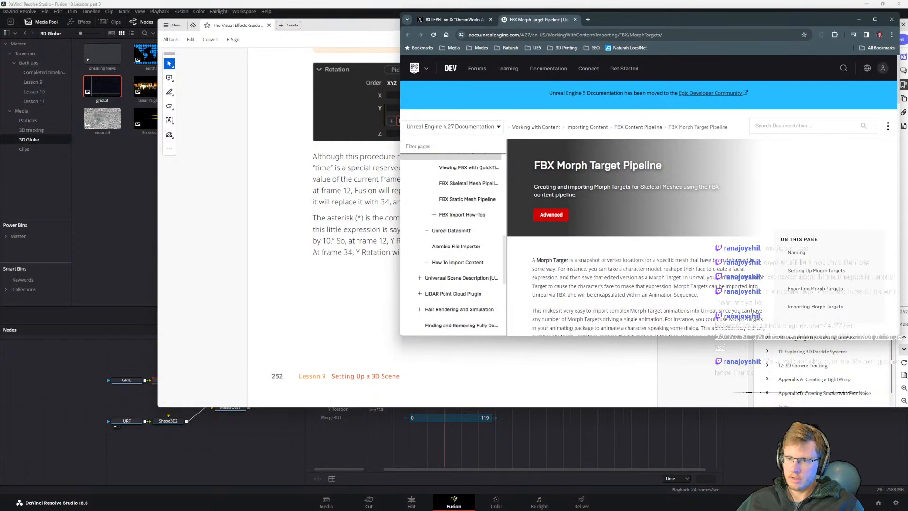
scroll(620, 333, "down", 2)
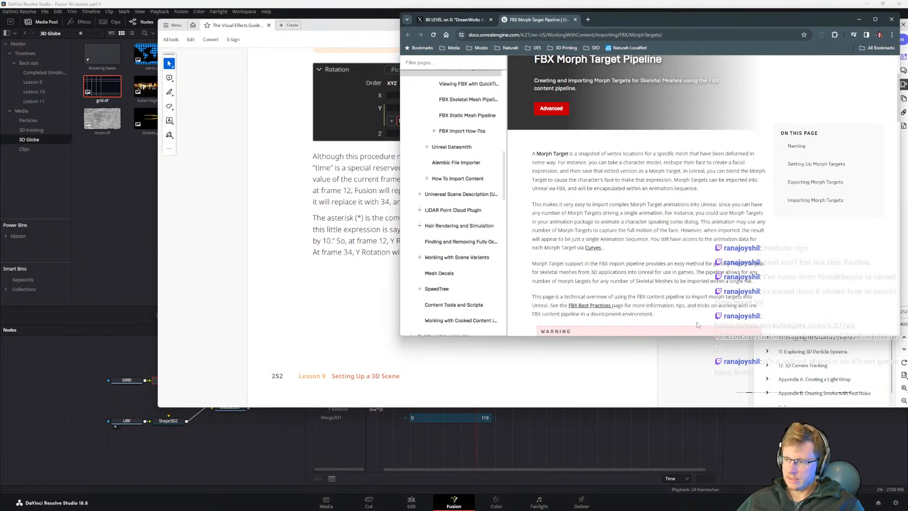
scroll(476, 200, "up", 2)
left_click(440, 22)
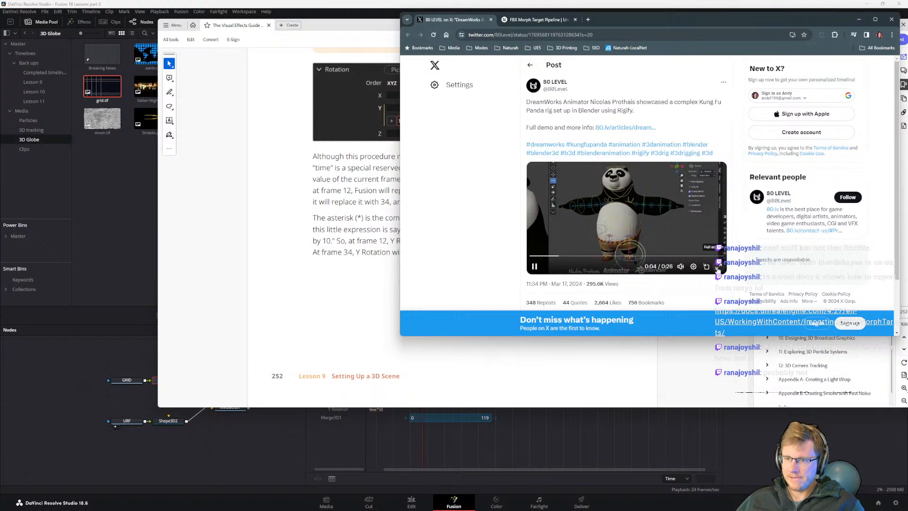
Step: Read the introduction of the FBX Morph Target Pipeline page in the Unreal Engine 4.27 documentation, and go back to the 80 LEVEL post
left_click(538, 22)
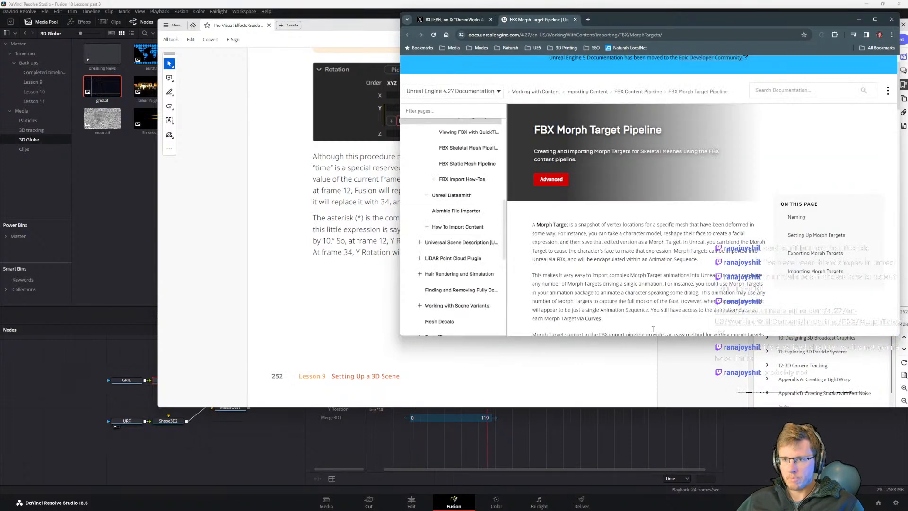
scroll(602, 189, "down", 4)
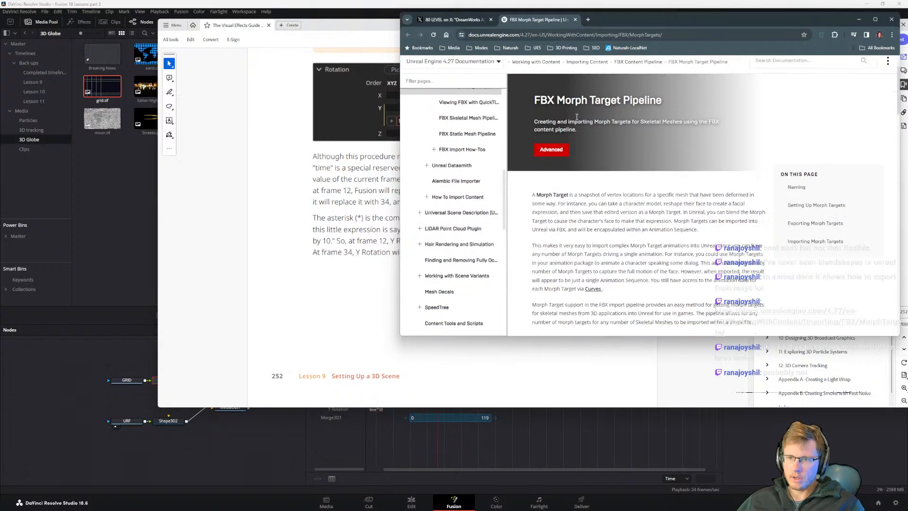
scroll(550, 242, "down", 4)
scroll(568, 198, "up", 8)
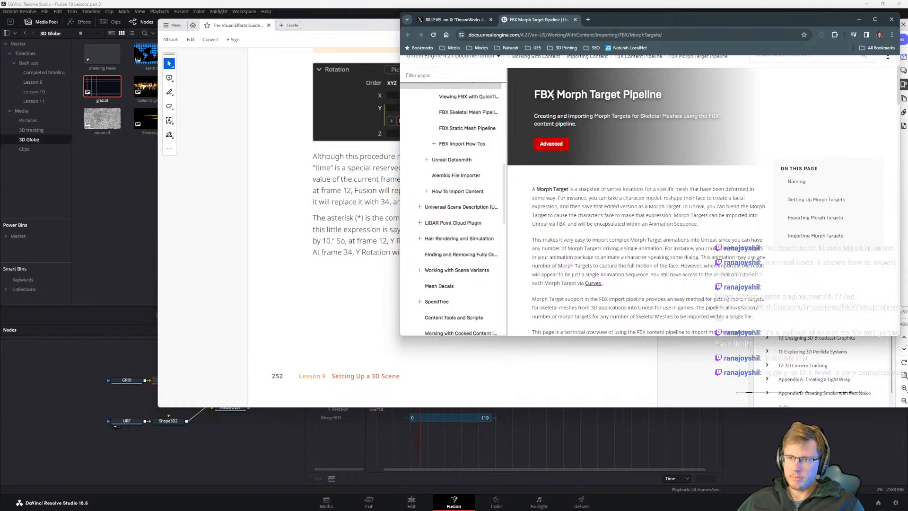
scroll(639, 217, "up", 2)
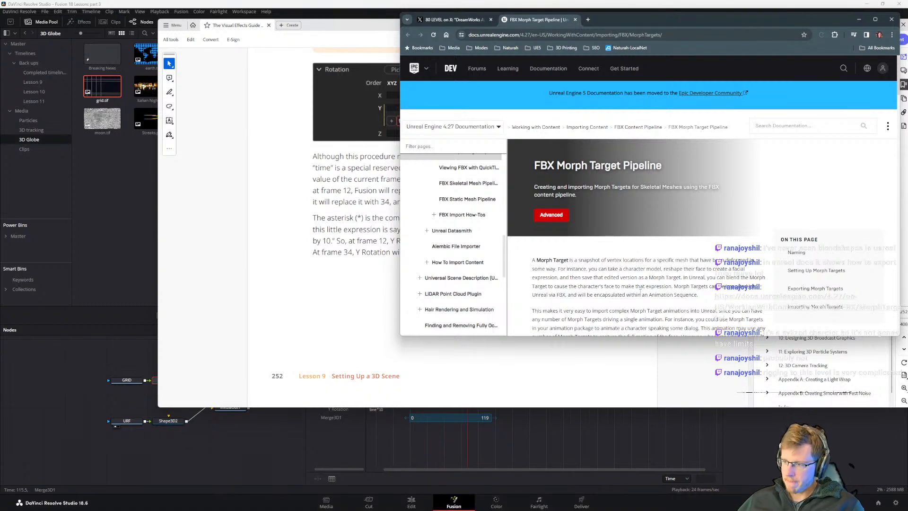
left_click(447, 21)
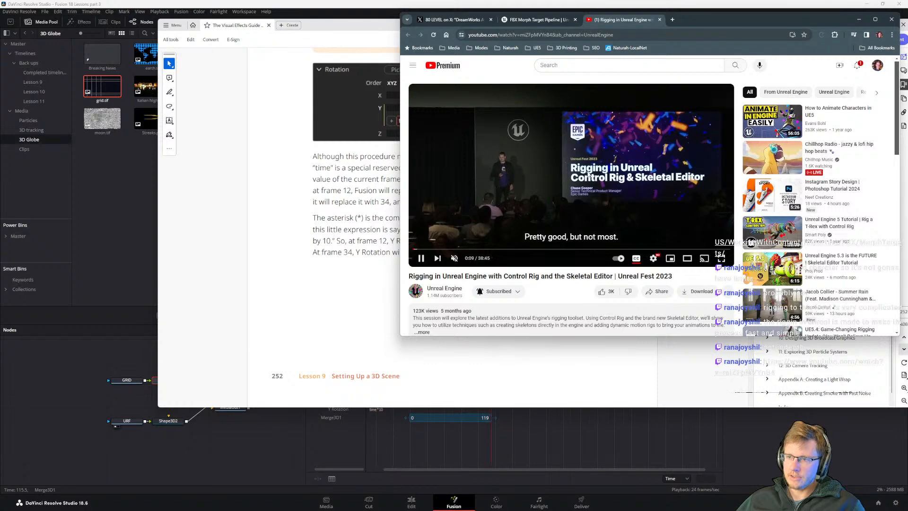
Step: Pause the YouTube talk on rigging in Unreal Engine and minimize the browser to resume reading the guide's expression explanation
left_click(589, 193)
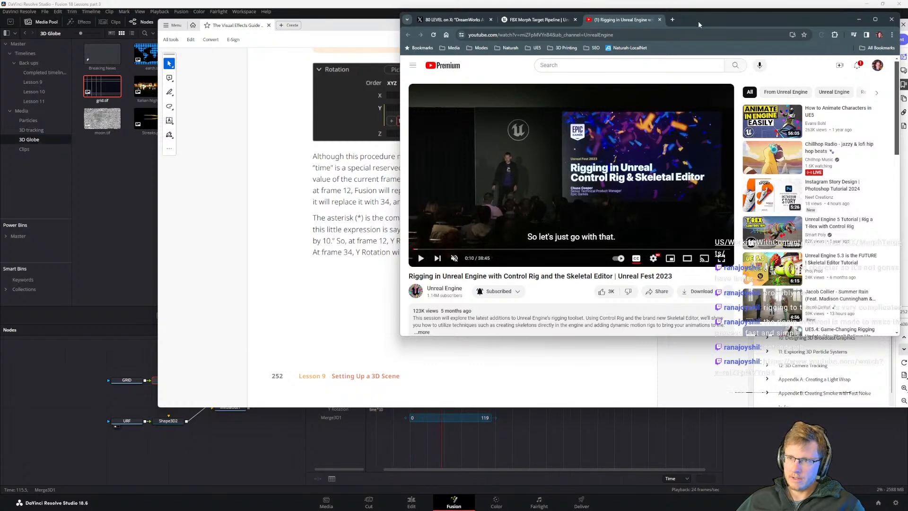
left_click(858, 19)
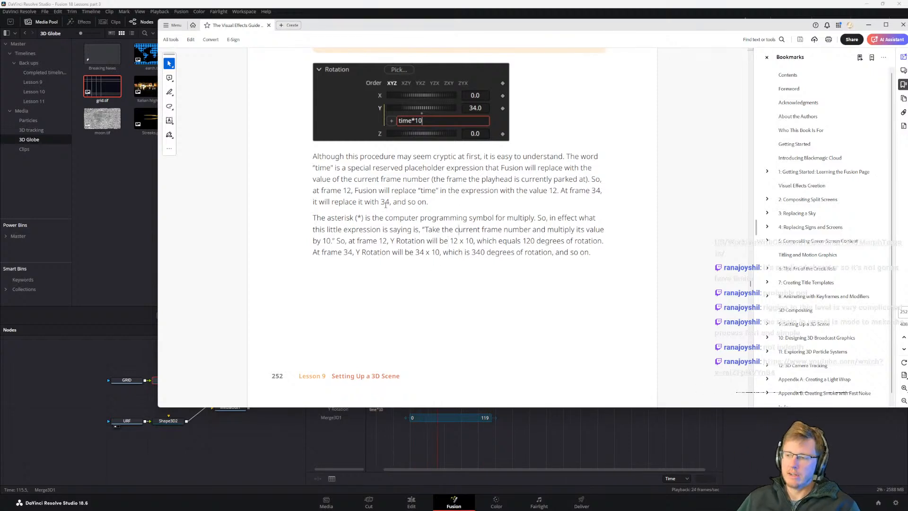
left_click_drag(420, 230, 424, 230)
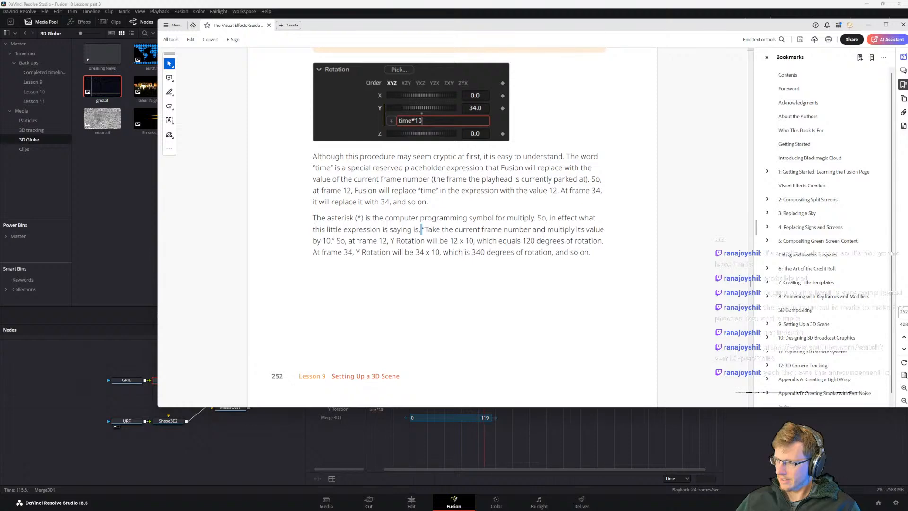
Step: Bring the Unreal Fest 2023 rigging talk over the guide, skip through its Control Rig and Skeletal Editor sections, and pause it
left_click_drag(907, 199, 869, 126)
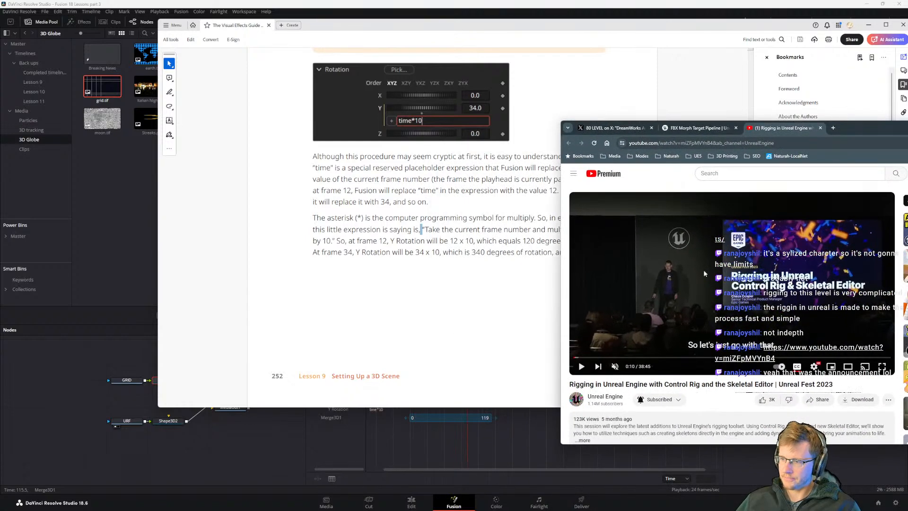
left_click(620, 337)
left_click(594, 358)
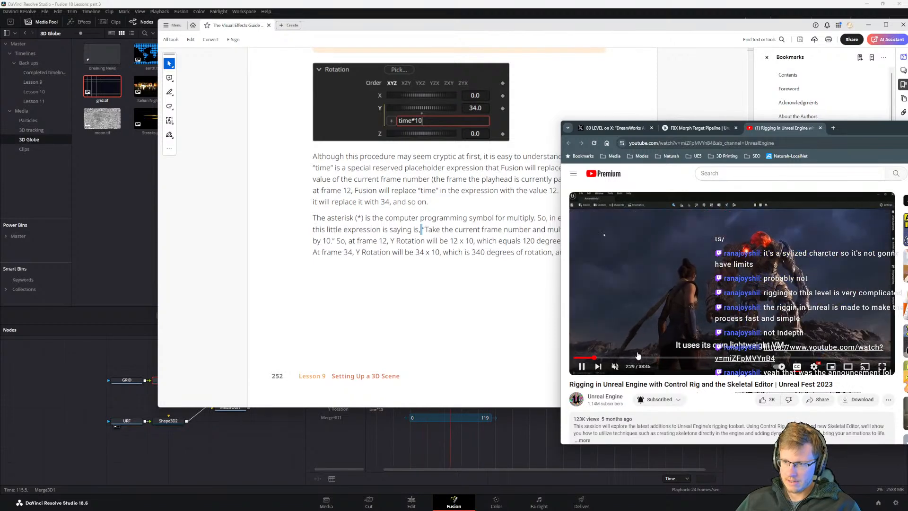
left_click(640, 357)
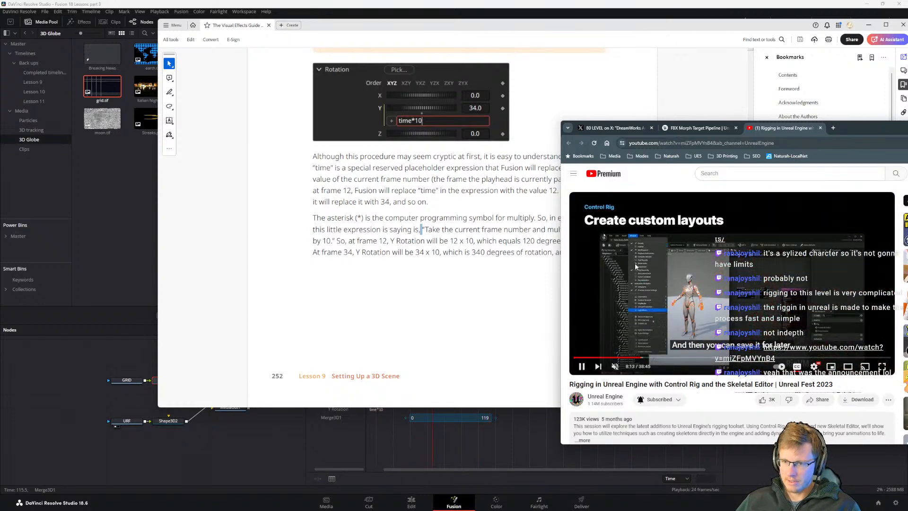
left_click(692, 357)
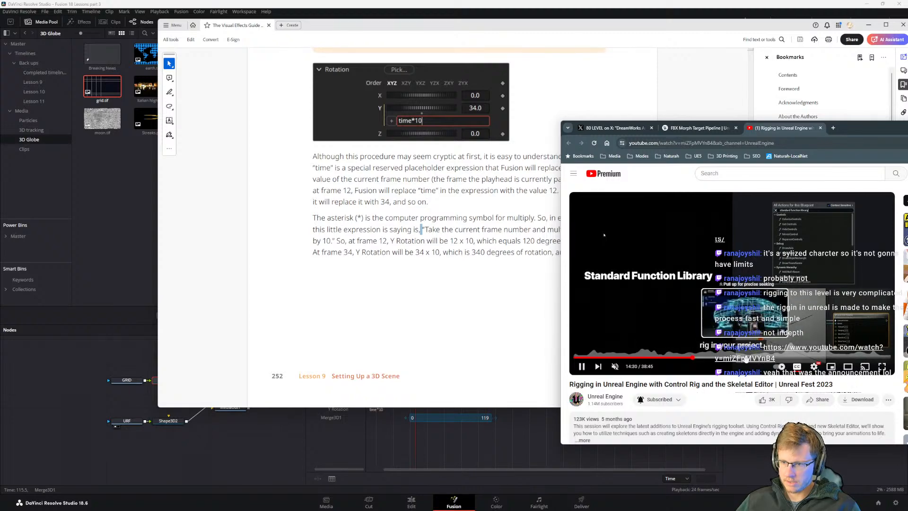
left_click(746, 357)
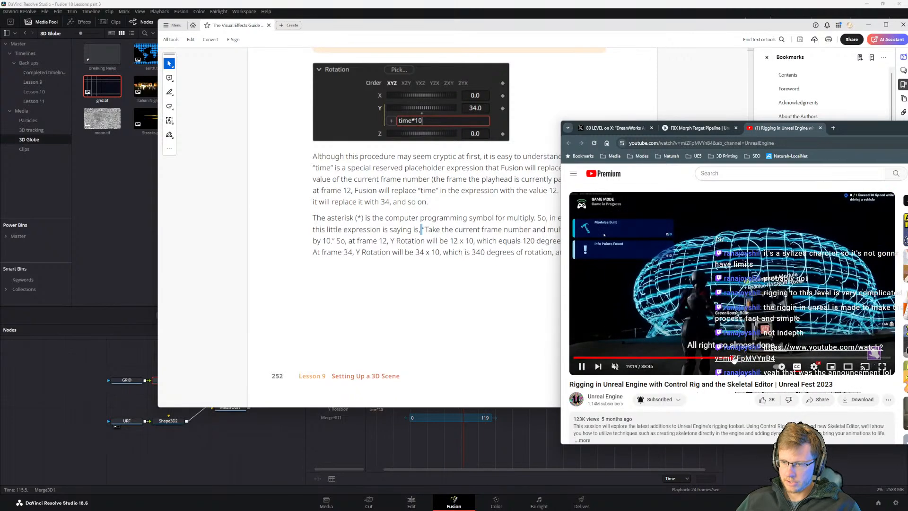
left_click(732, 357)
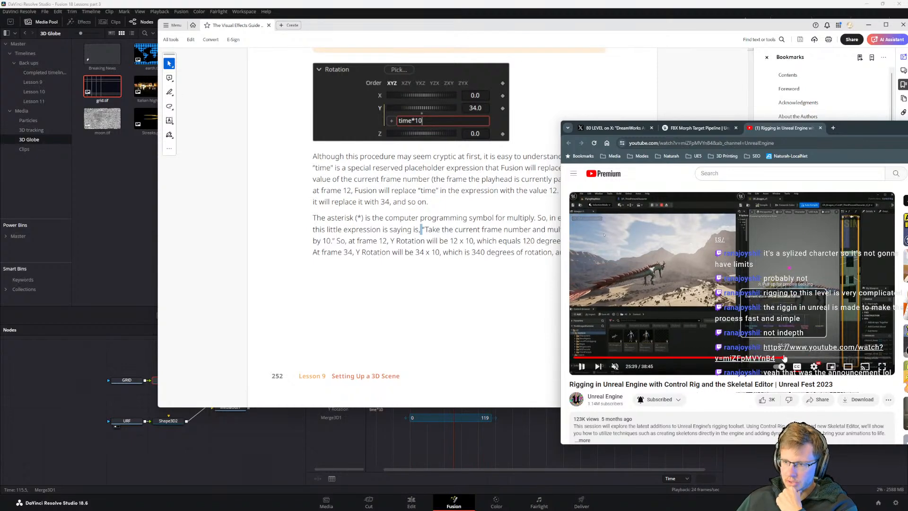
left_click(783, 358)
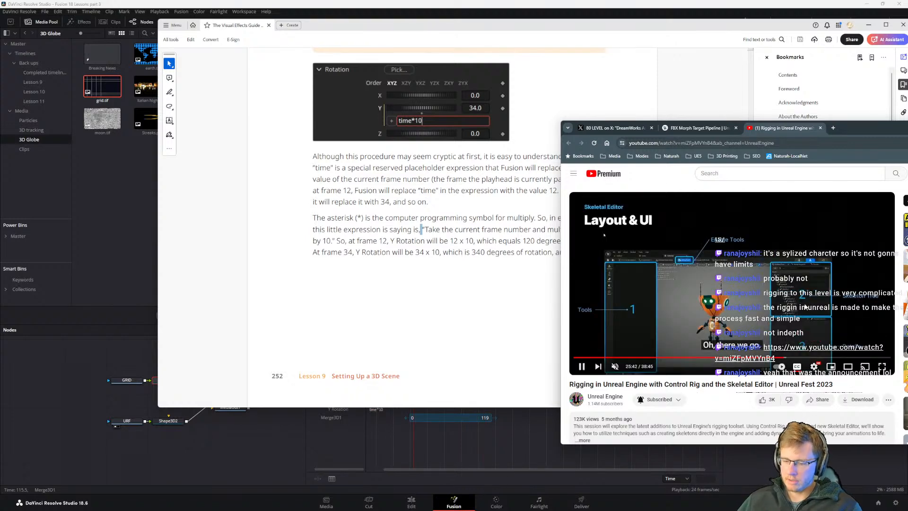
left_click(833, 357)
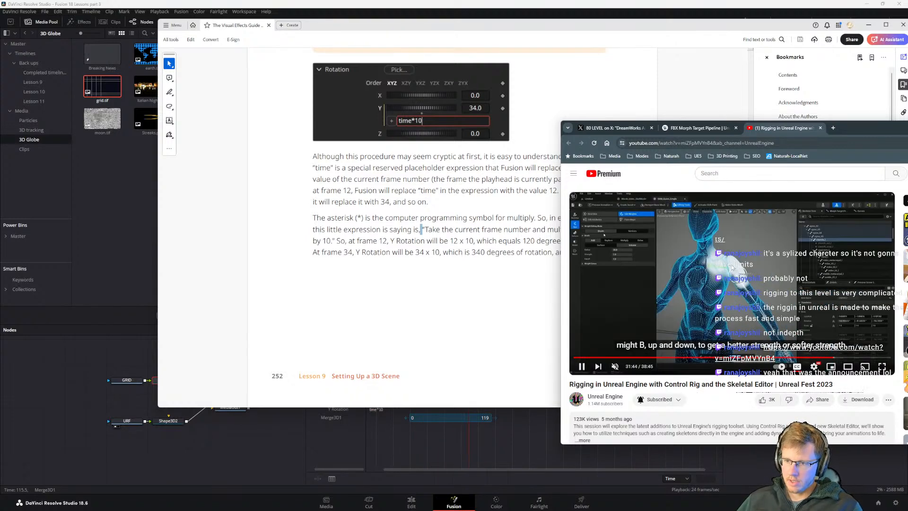
left_click(597, 311)
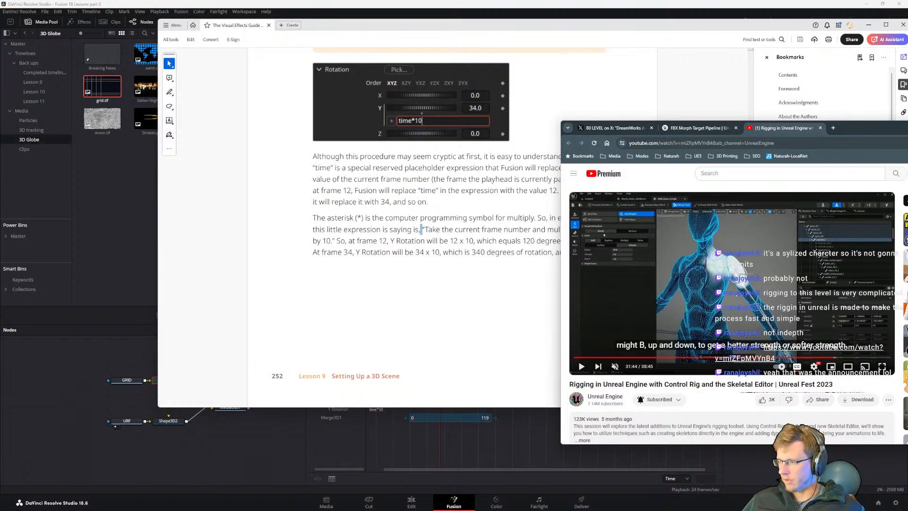
Step: Bring the UE5.4: Game-Changing Rigging Update video over the guide, watch it, and move the browser back off the guide
left_click_drag(861, 128, 907, 140)
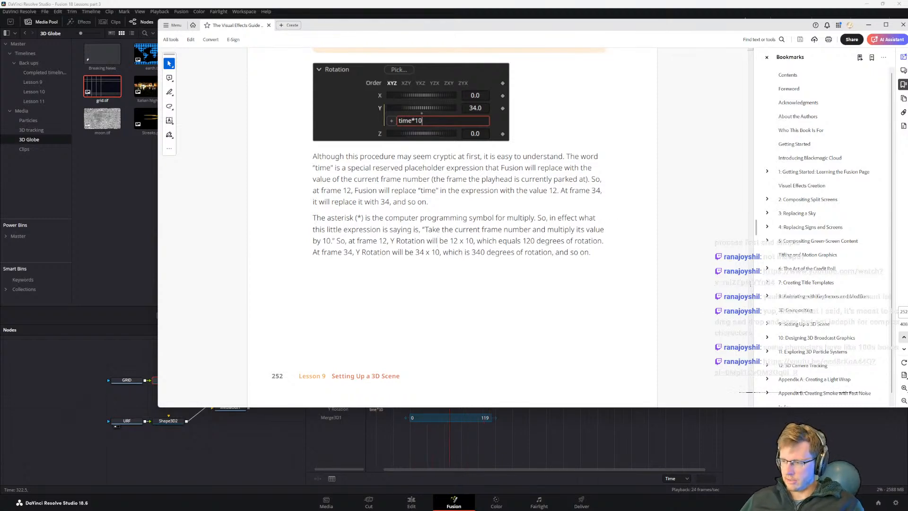
left_click_drag(756, 510, 846, 147)
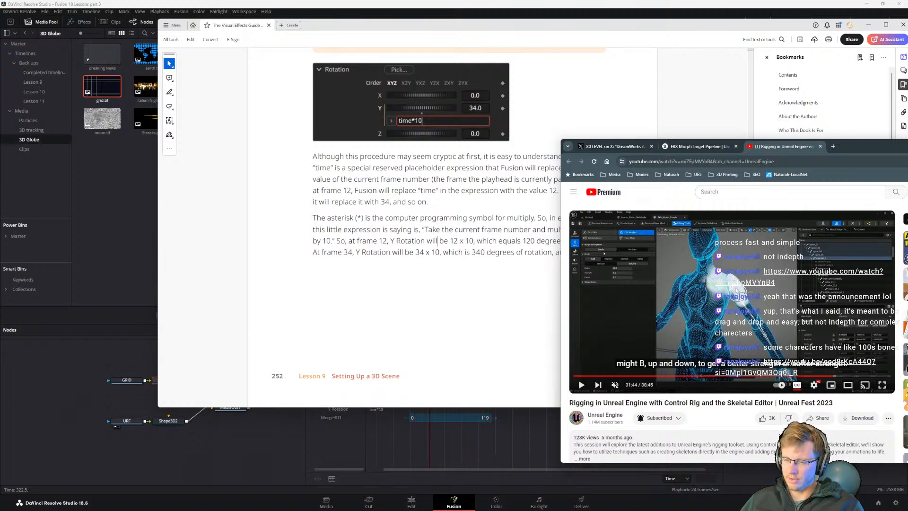
left_click_drag(840, 149, 907, 163)
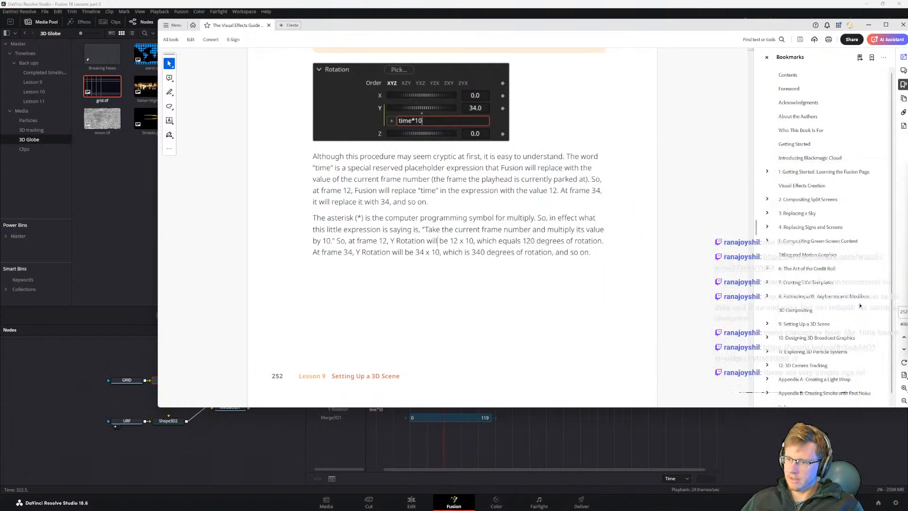
mouse_move(907, 191)
left_mouse_down()
mouse_move(906, 173)
mouse_move(907, 181)
left_mouse_up()
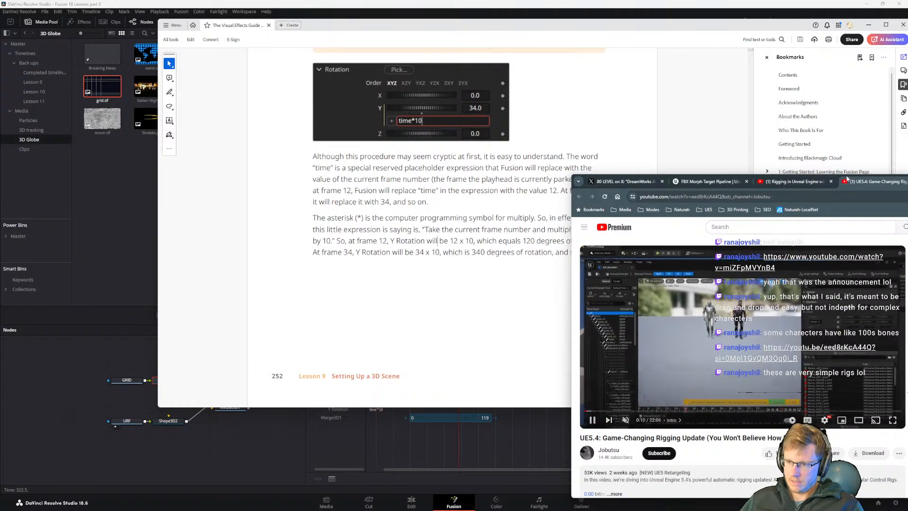
left_click_drag(846, 174, 847, 114)
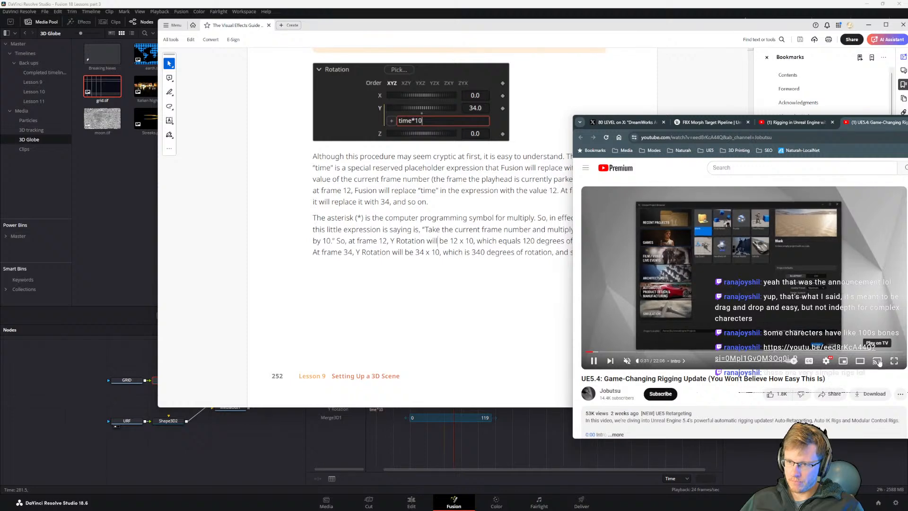
left_click(733, 272)
left_click_drag(835, 116, 907, 108)
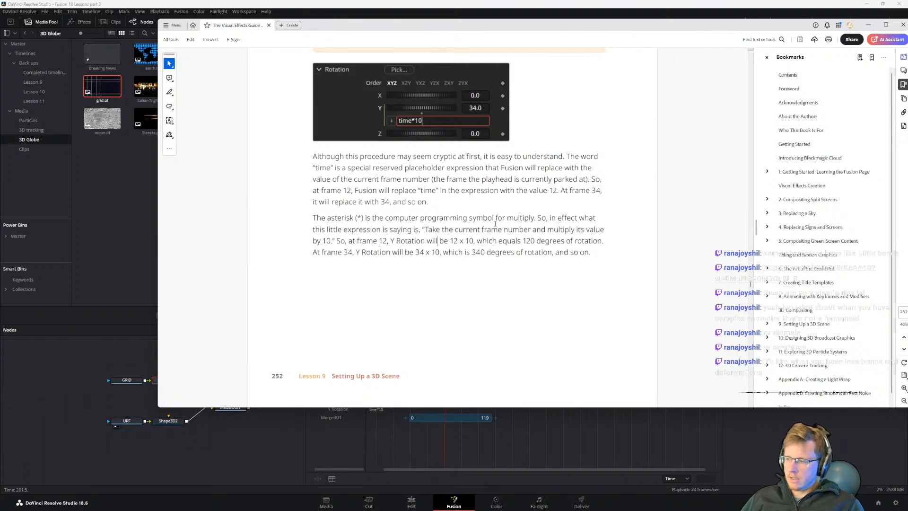
Step: Read the guide's steps 4 and 5 on checking the Earth's rotation and slowing its expression, and return to DaVinci Resolve
left_click(461, 190)
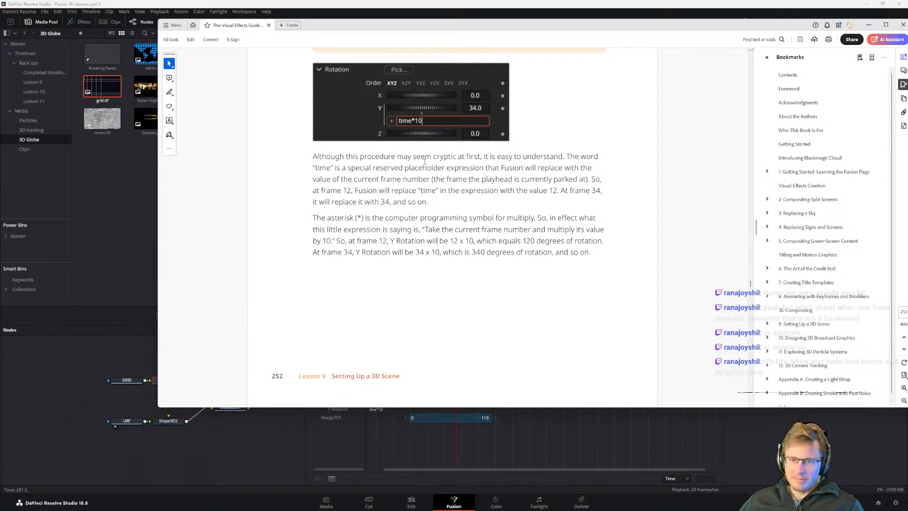
scroll(388, 217, "down", 5)
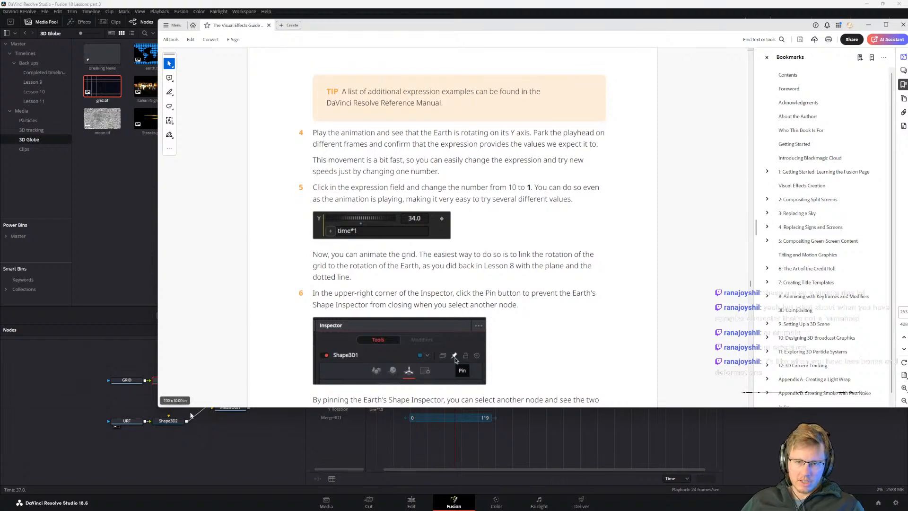
left_click(135, 397)
key("alt+Tab")
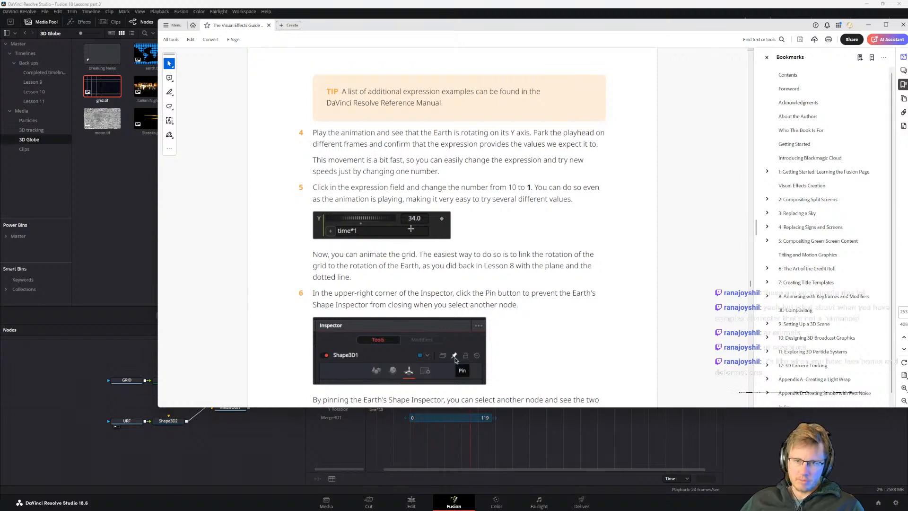
key("alt+Tab")
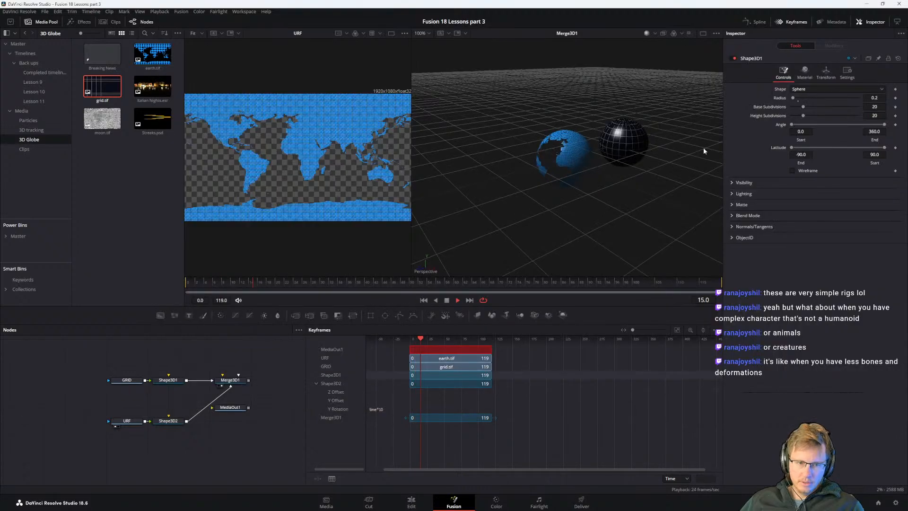
Step: Change the Y Rotation expression of the Earth's Shape3D2 node to time*1
left_click(168, 421)
left_click(874, 171)
left_click(815, 179)
key("BackSpace")
key("Tab")
Step: Read the guide's steps 6 and 7 on pinning the Earth's Inspector and selecting the grid's shape node, checking against the Inspector
key("alt+Tab")
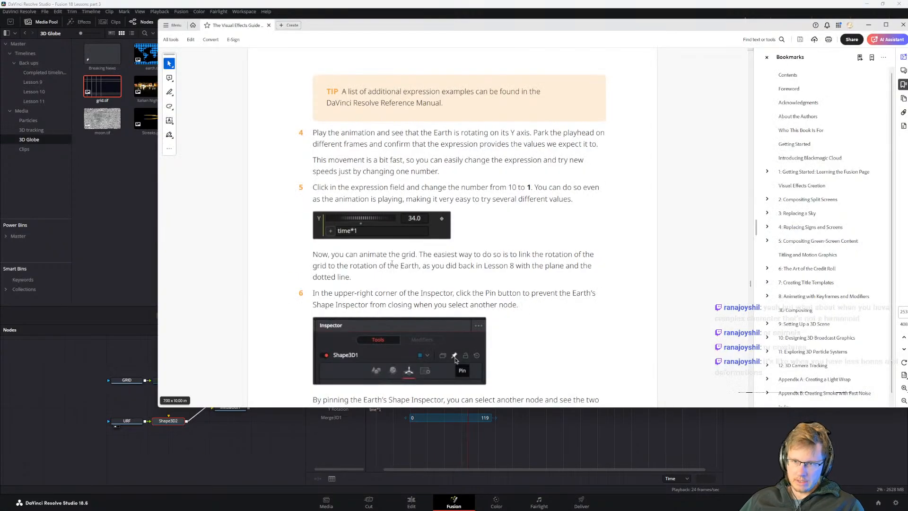
scroll(336, 286, "down", 1)
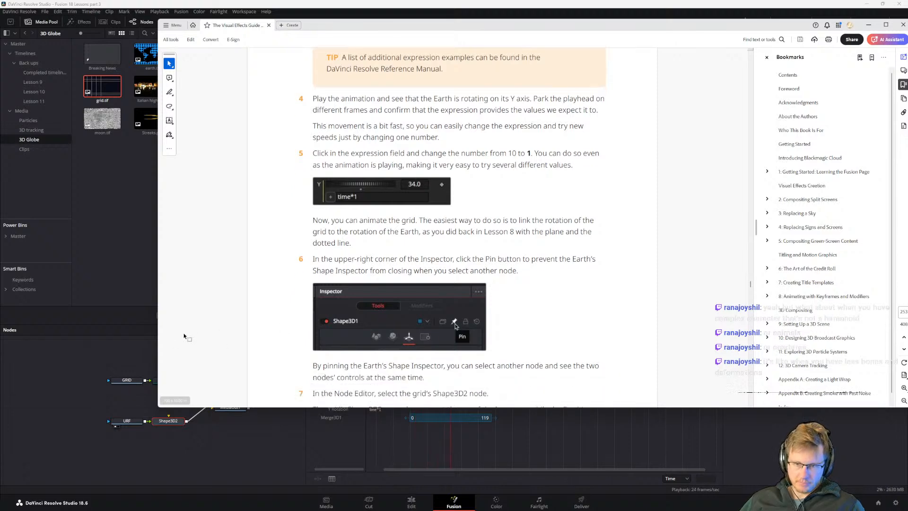
key("alt+Tab")
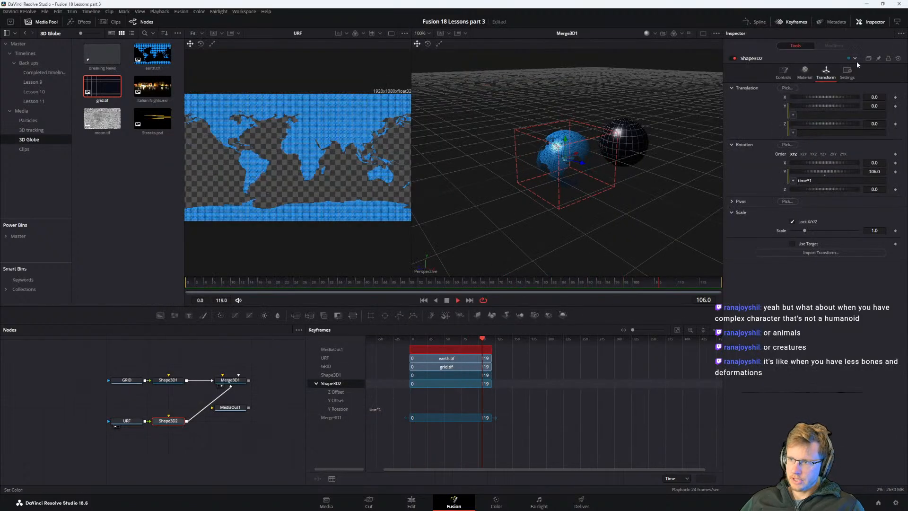
key("alt+Tab")
scroll(383, 286, "down", 2)
scroll(383, 286, "down", 2)
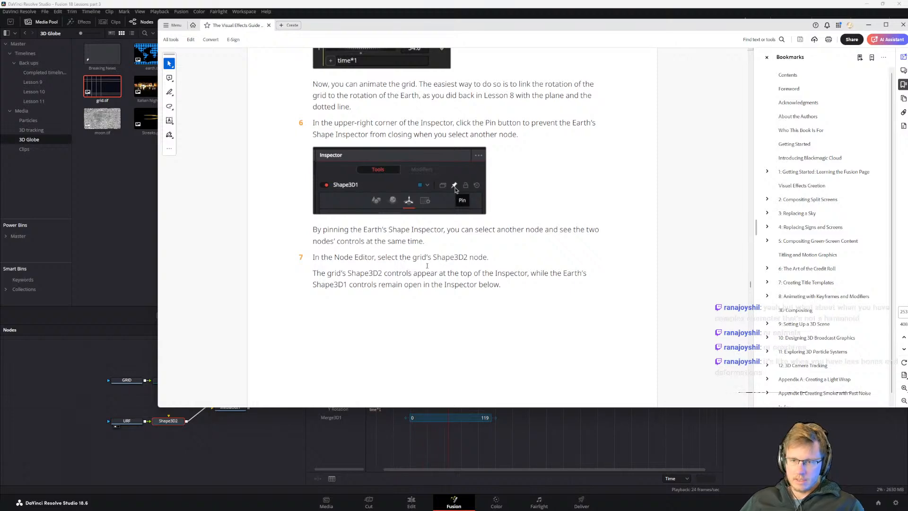
Step: Select the grid's Shape3D1 node and add an empty expression to its Y rotation
left_click(83, 444)
left_click(168, 380)
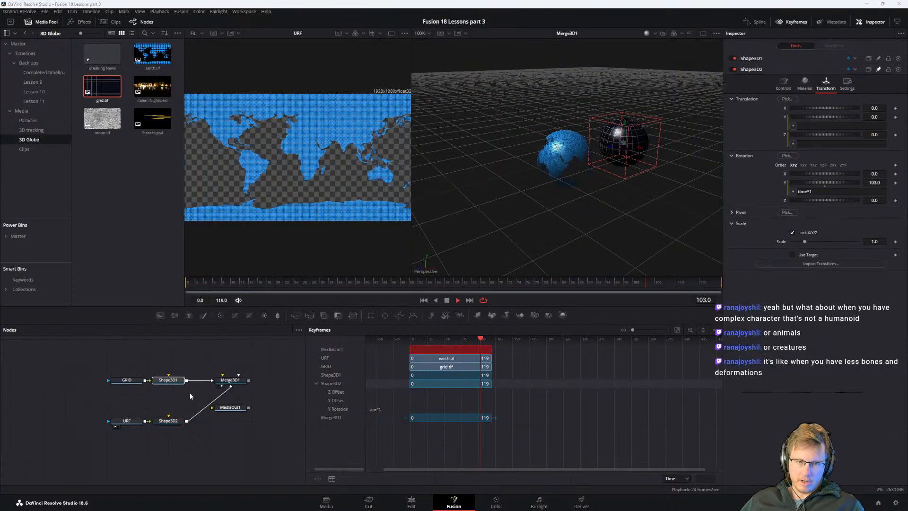
key("alt+Tab")
scroll(471, 271, "down", 5)
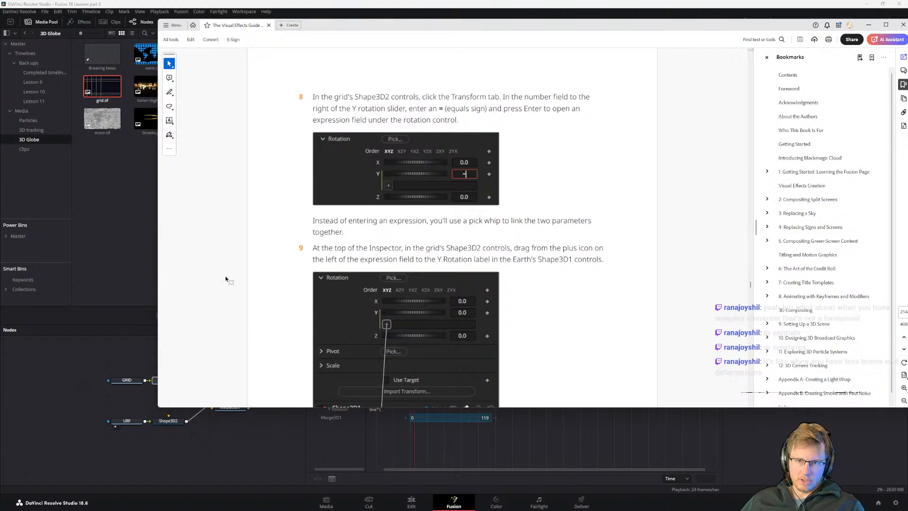
left_click(93, 396)
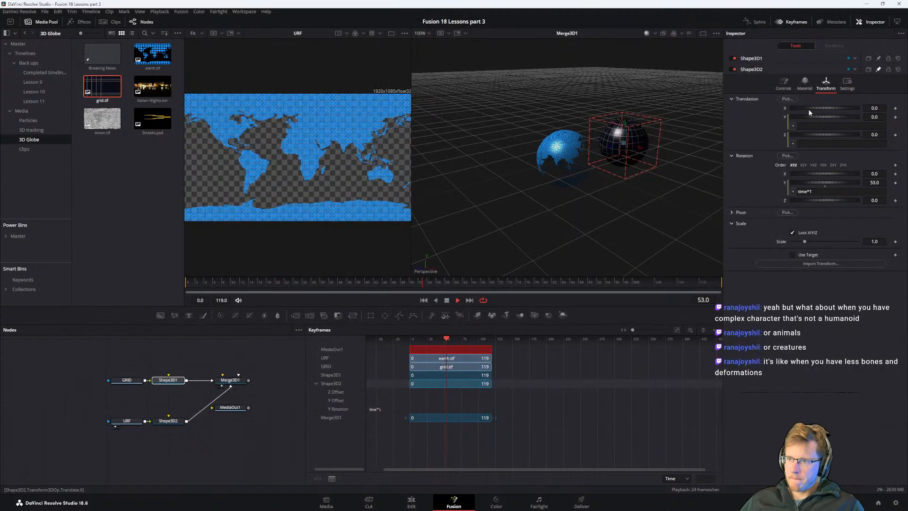
left_click(170, 380)
left_click(826, 71)
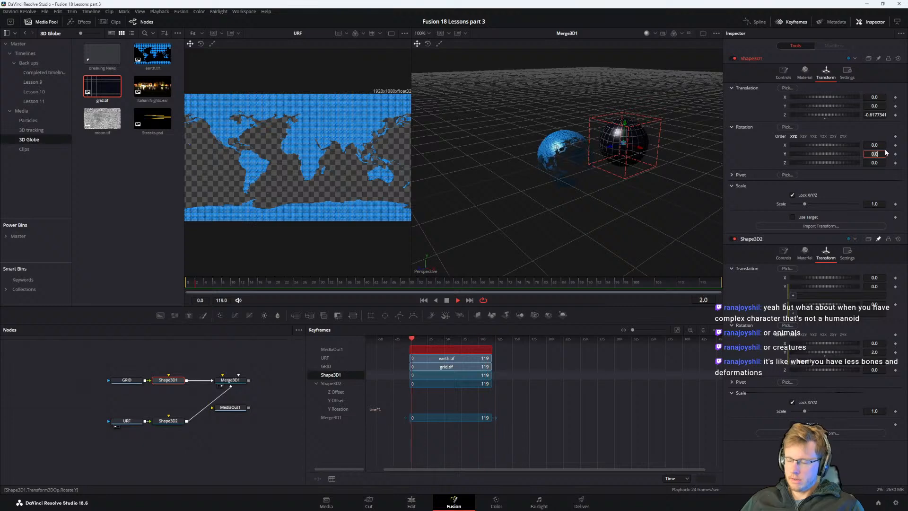
type("=")
key("Tab")
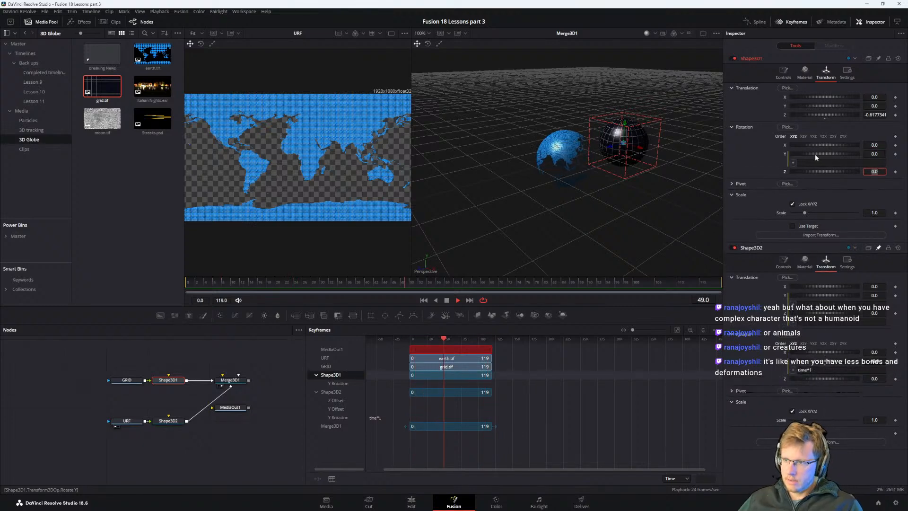
Step: Follow the guide's pick-whip instruction to link the grid's Shape3D1 Y rotation expression to the Y rotation of the earth's Shape3D2
key("alt+Tab")
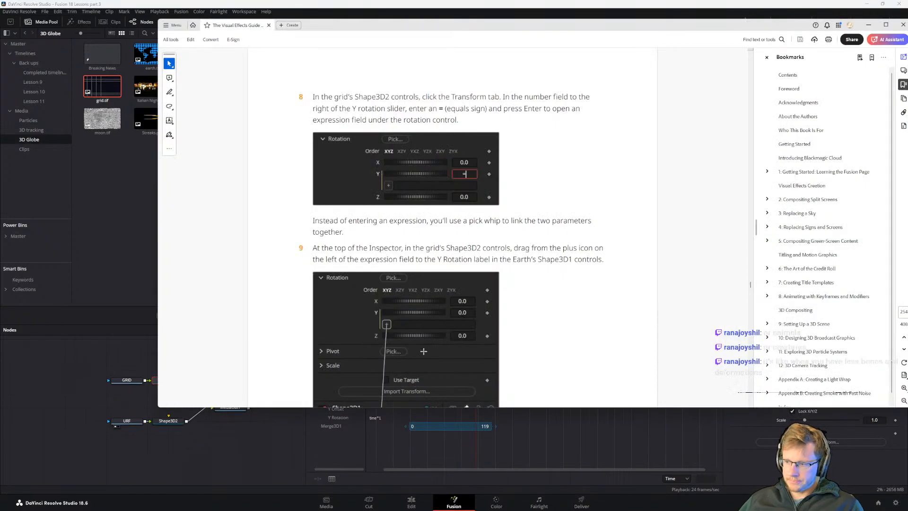
scroll(377, 394, "down", 2)
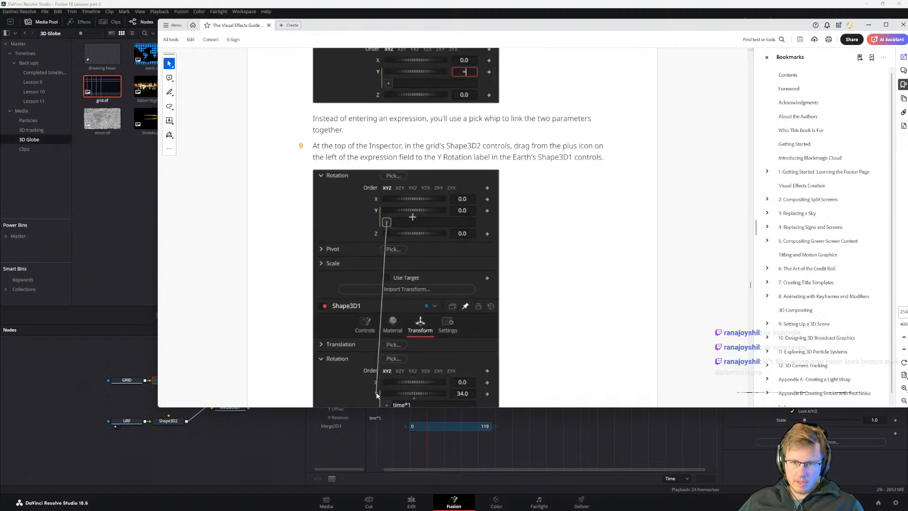
scroll(411, 211, "down", 2)
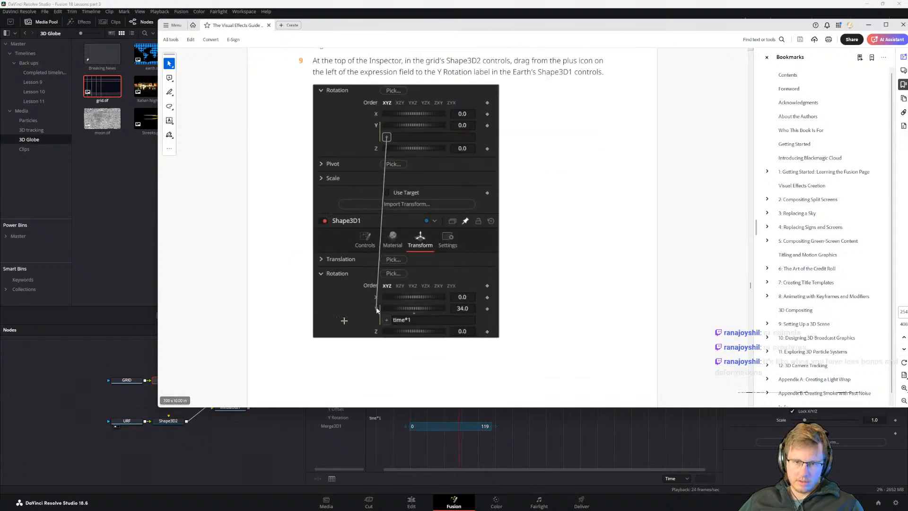
key("alt+Tab")
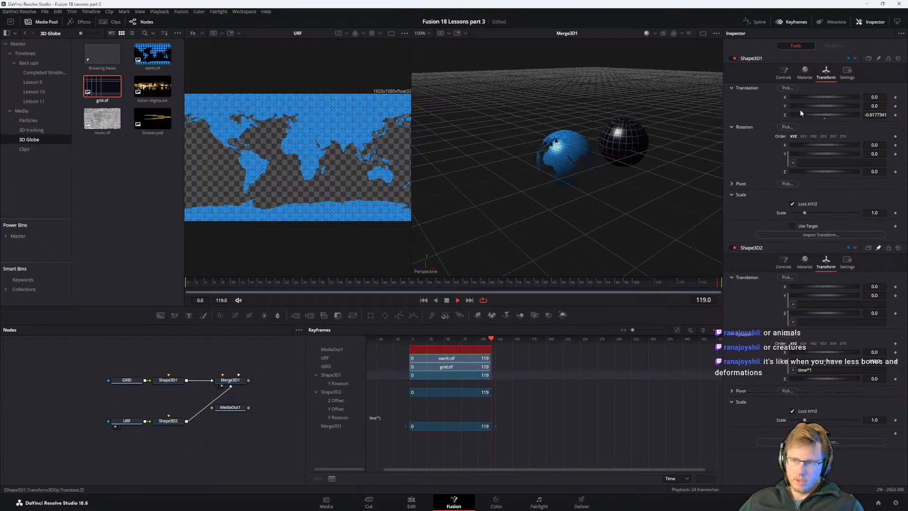
left_click_drag(793, 163, 785, 362)
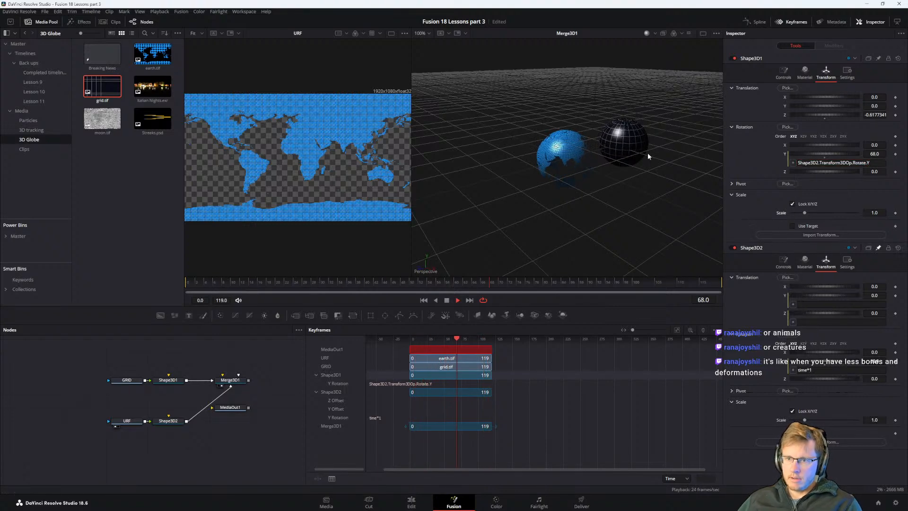
Step: Read the guide's next instructions and append *2 to the grid's Y rotation expression, making it Shape3D2.Transform3DOp.Rotate.Y*2
key("alt+Tab")
scroll(380, 191, "down", 10)
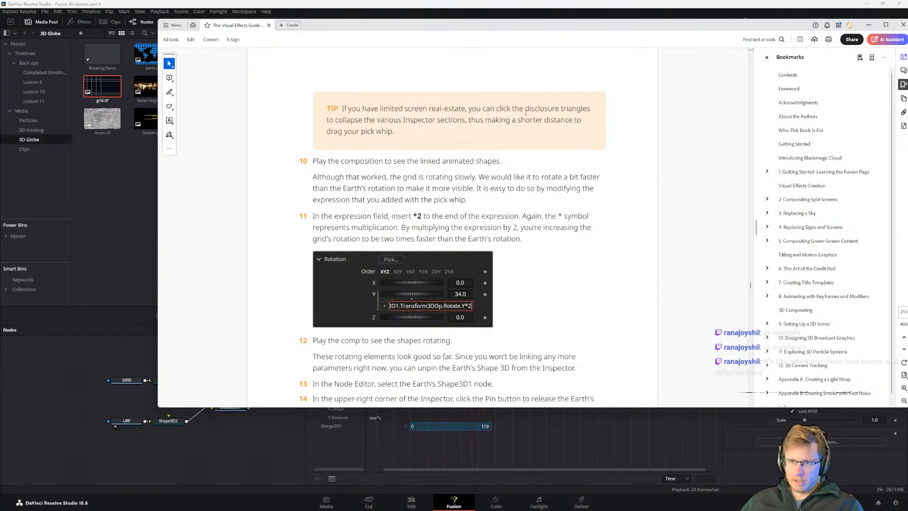
left_click_drag(355, 120, 406, 121)
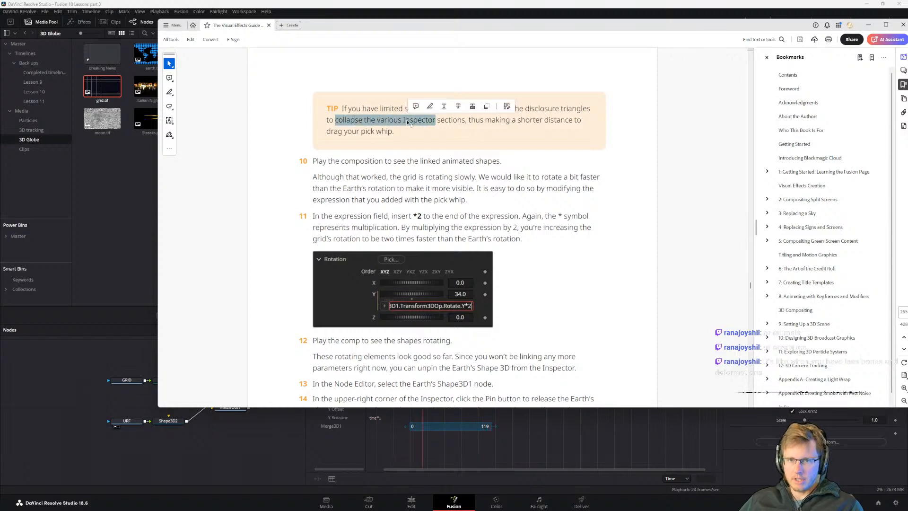
left_click(374, 121)
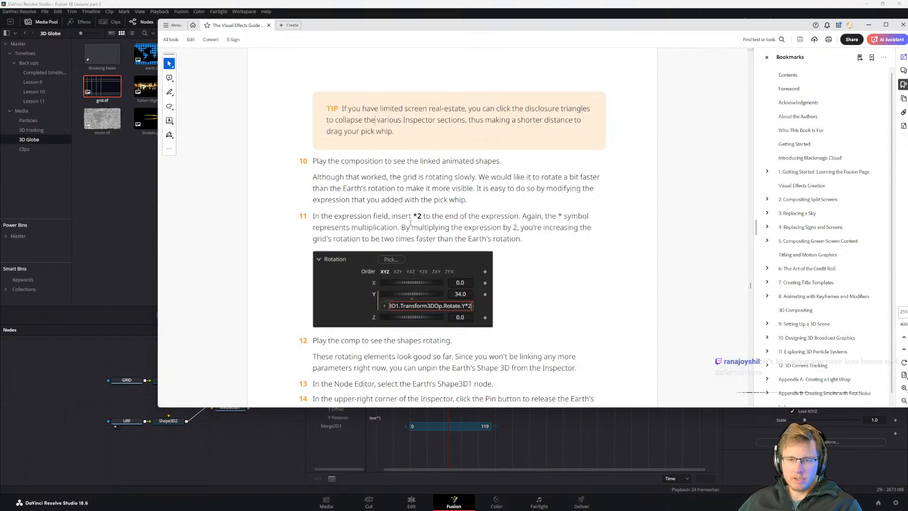
left_click(86, 378)
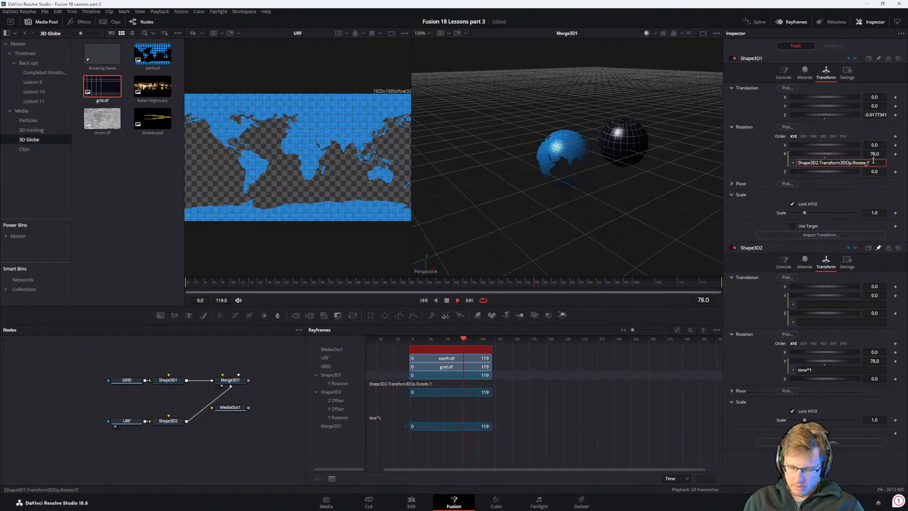
type("*2")
key("Tab")
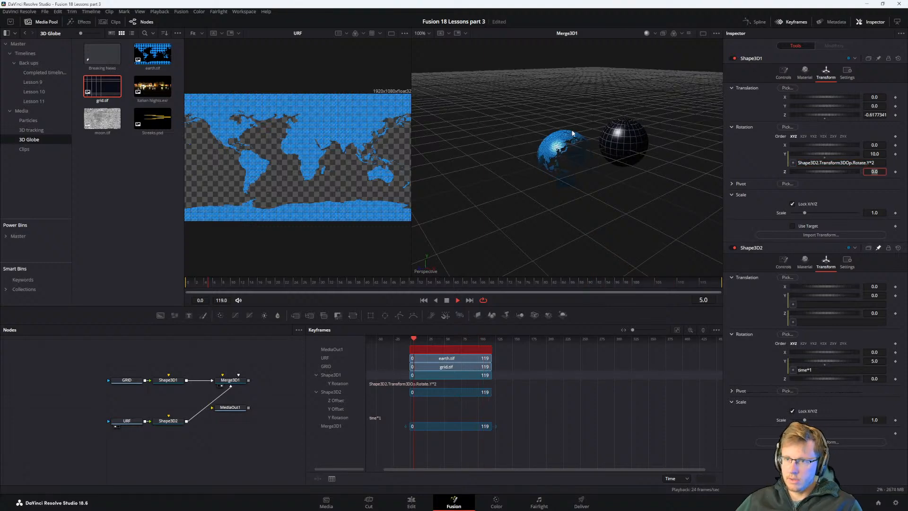
Step: Following the guide, select the earth's Shape3D2 node and unpin its controls from the Inspector
key("alt+Tab")
scroll(372, 258, "down", 1)
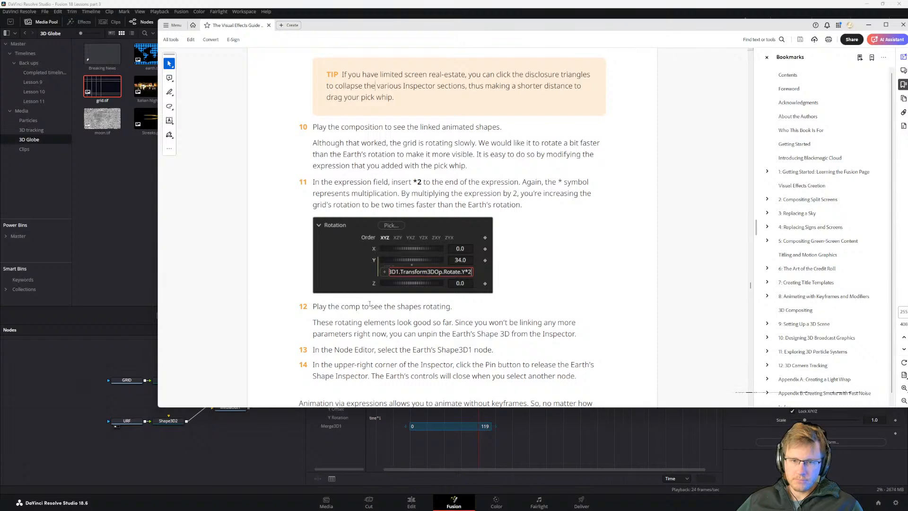
scroll(364, 302, "down", 2)
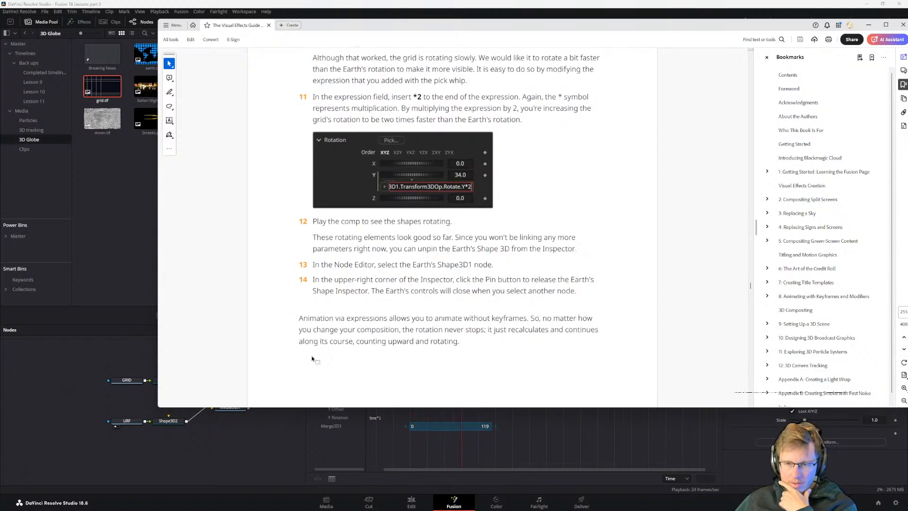
left_click(156, 437)
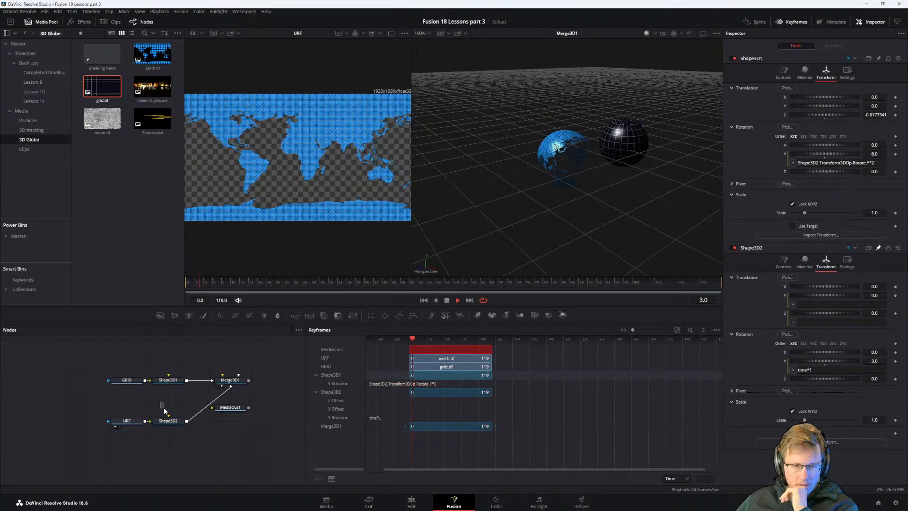
left_click_drag(167, 394, 171, 437)
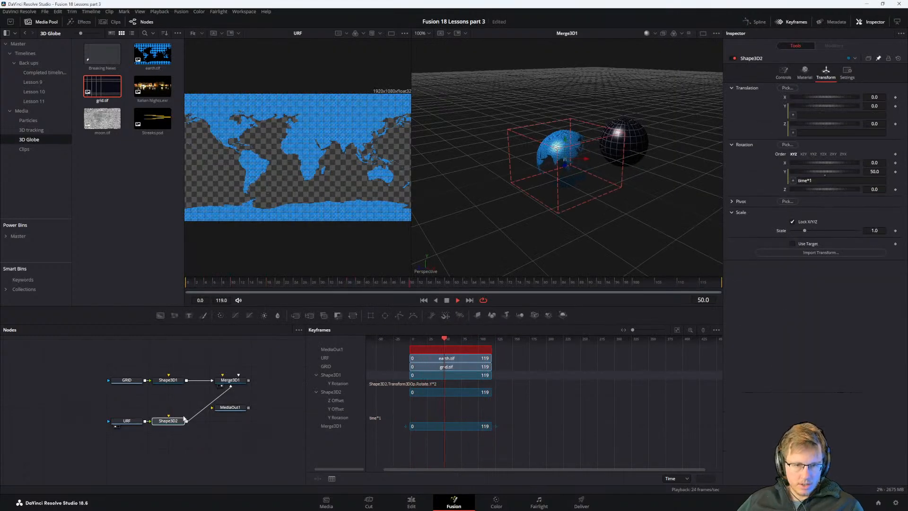
key("alt+Tab")
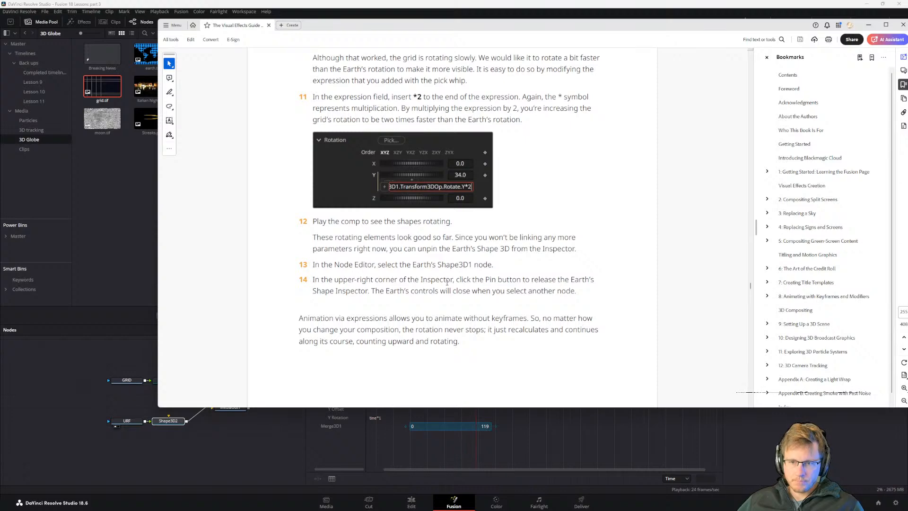
left_click(174, 436)
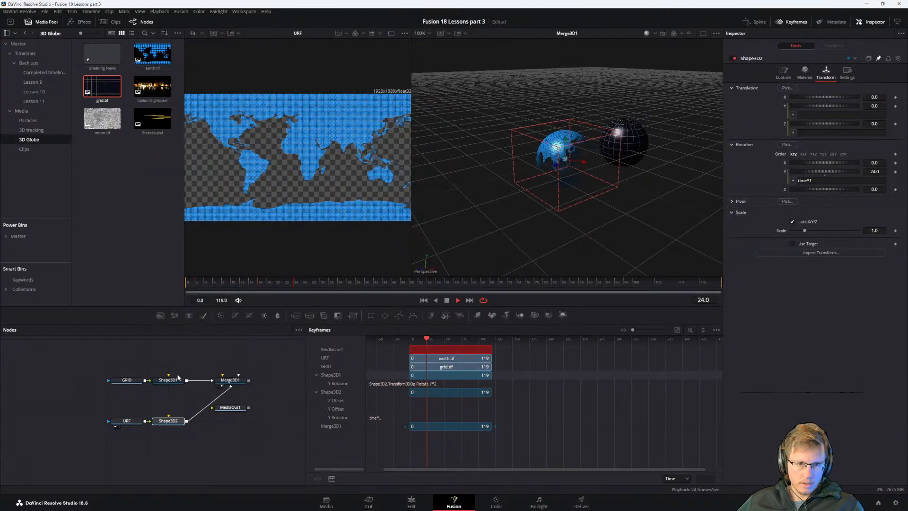
key("alt+Tab")
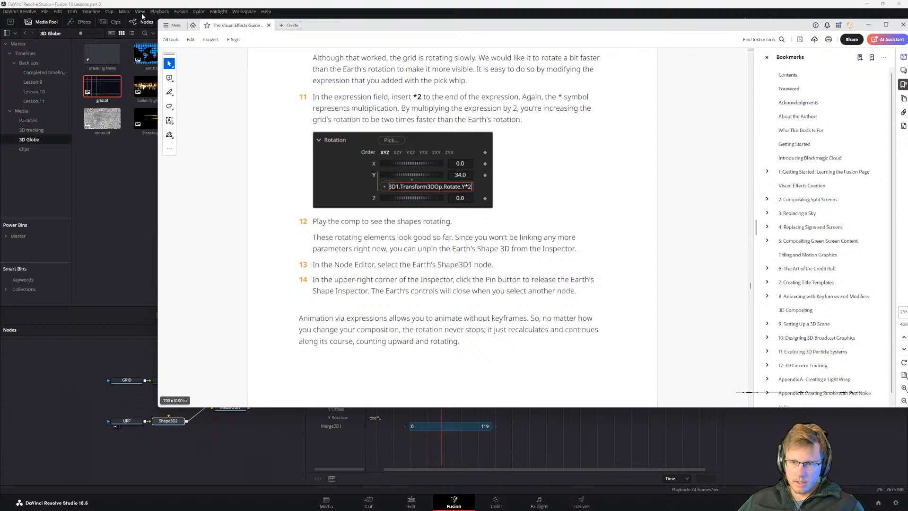
key("alt+Tab")
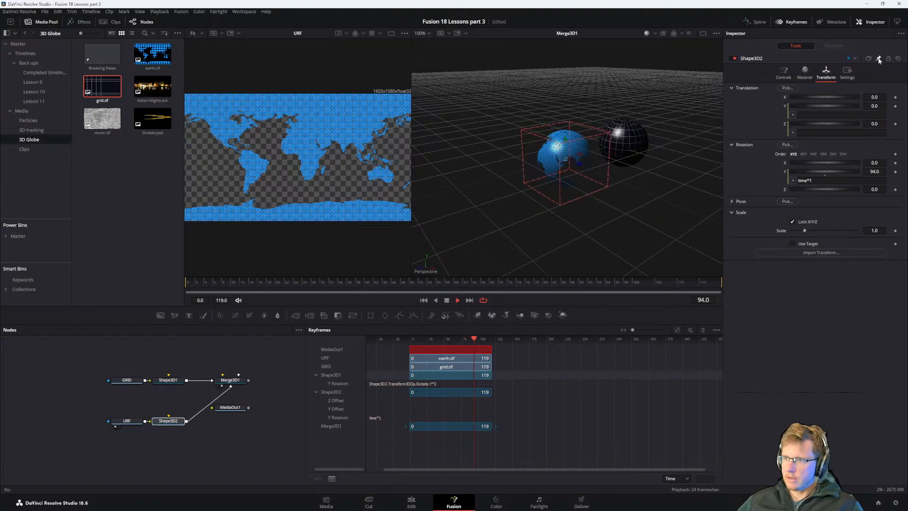
Step: Read the end of the guide's expressions section and the start of "Creating Multiple Axes of Rotation", including the Transform 3D instruction
key("alt+Tab")
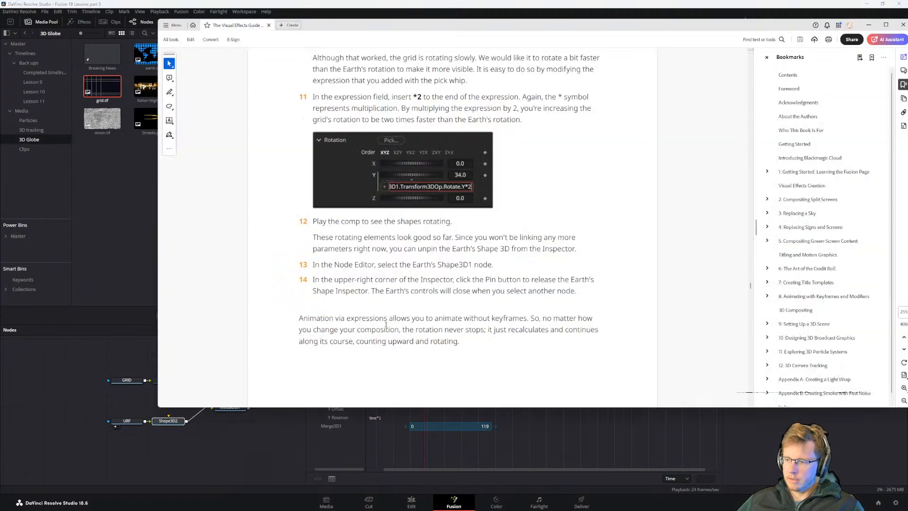
scroll(328, 326, "down", 1)
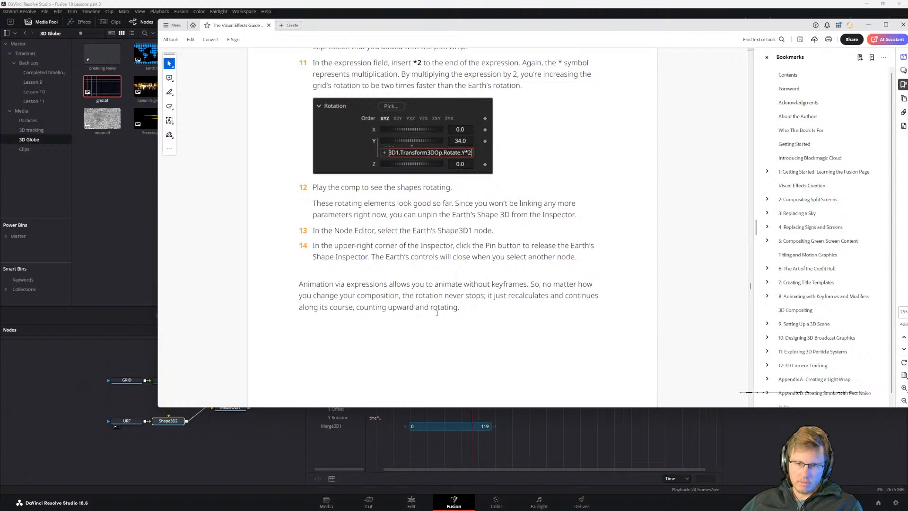
scroll(516, 219, "down", 8)
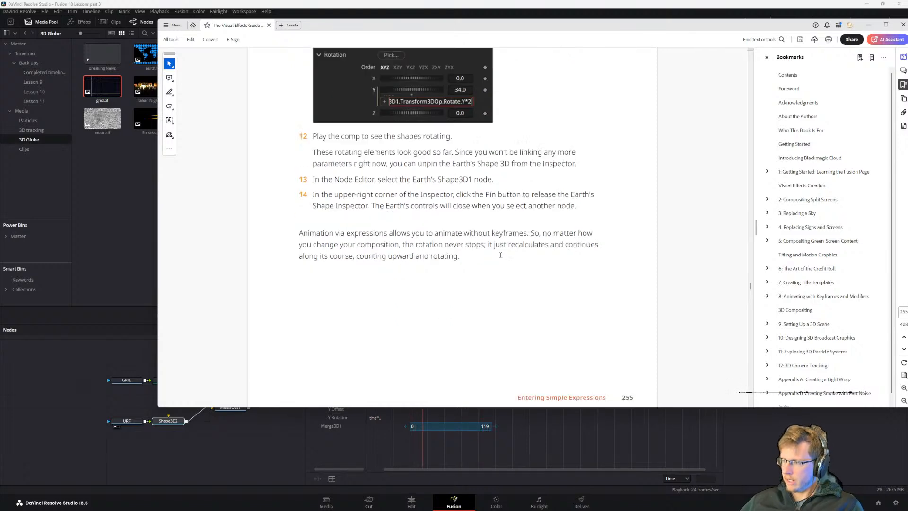
scroll(320, 100, "up", 1)
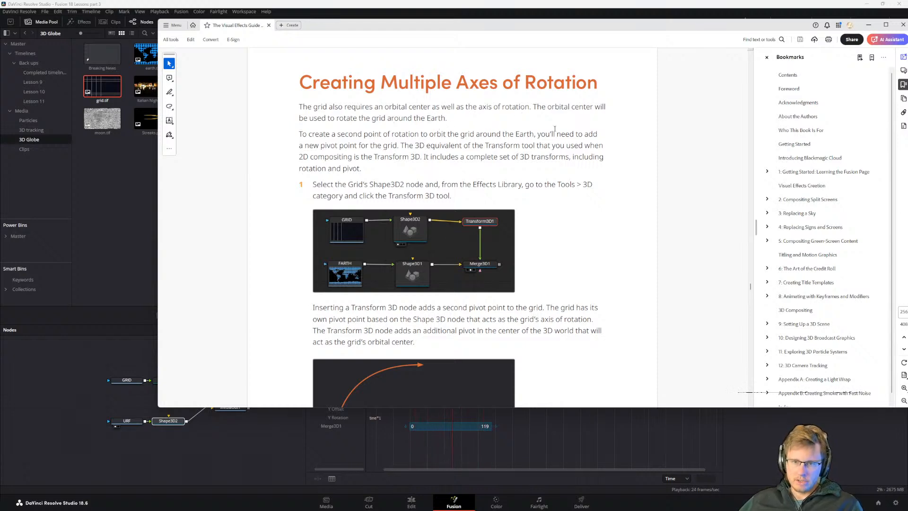
scroll(531, 124, "down", 1)
scroll(523, 127, "up", 5)
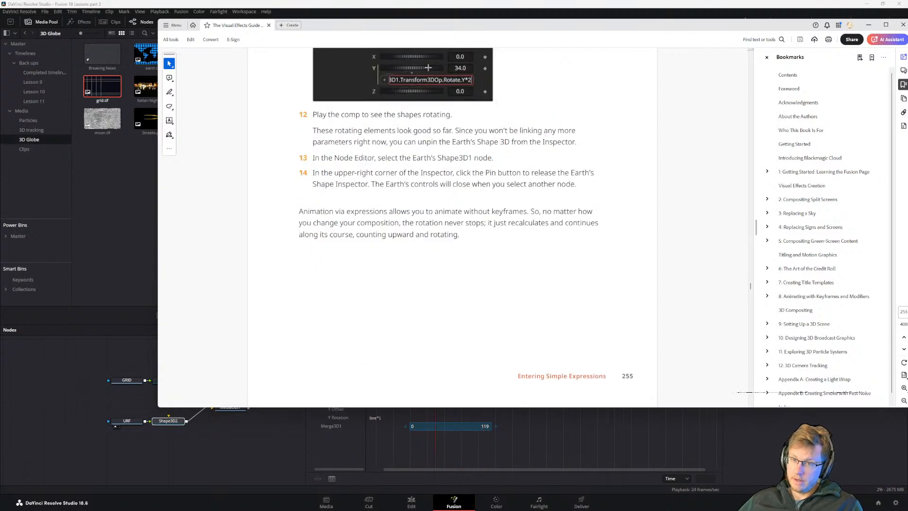
scroll(349, 143, "down", 5)
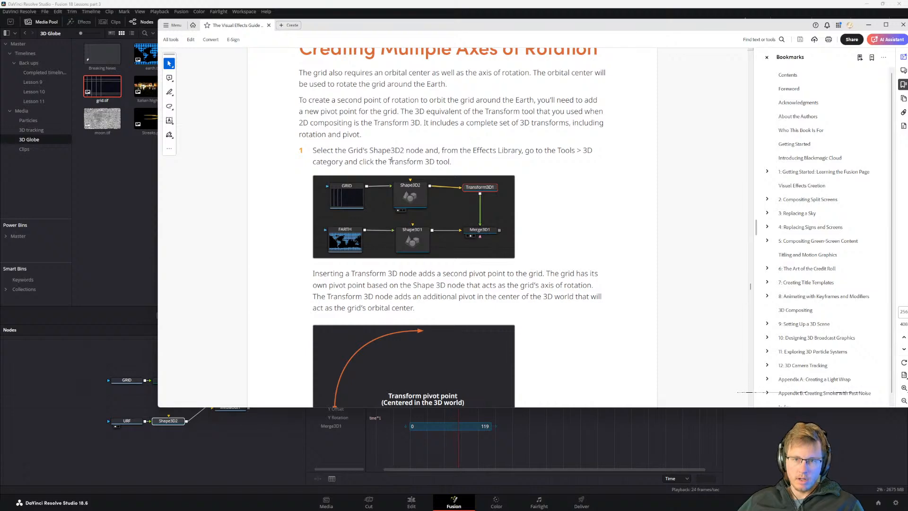
Step: Uncover the node graph behind the guide and rename the grid's Shape3D1 node to Shape3D3
left_click_drag(411, 30, 483, 32)
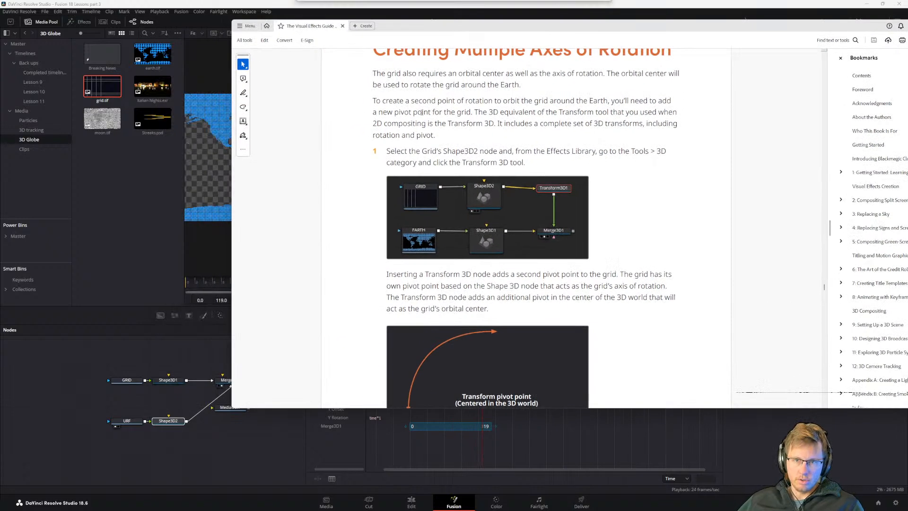
left_click(166, 383)
left_click(166, 381)
key("F2")
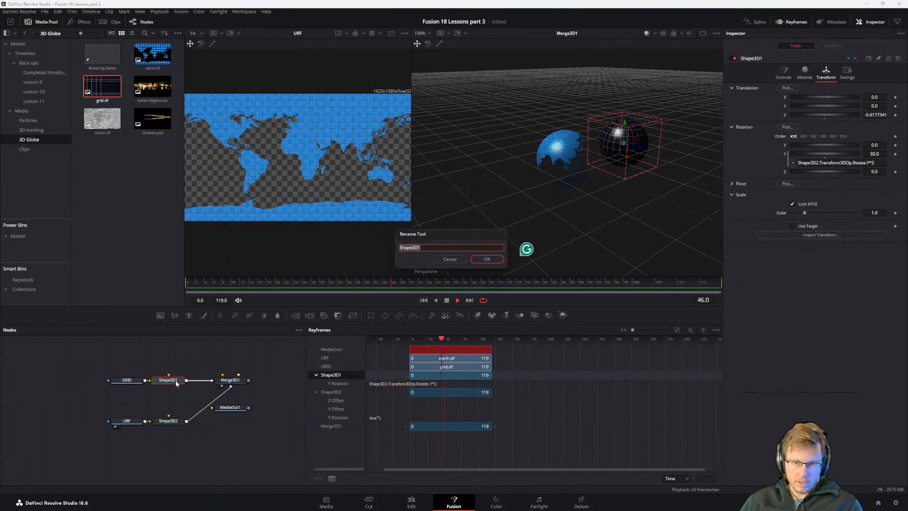
key("BackSpace")
type("3")
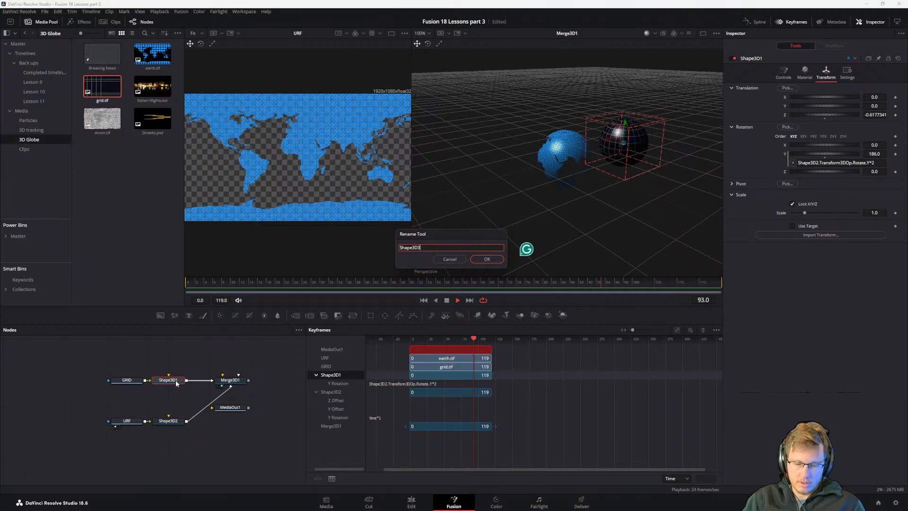
left_click(487, 260)
Step: Rename the earth's Shape3D2 node, fed by the URF node, to Shape3D1
left_click(171, 420)
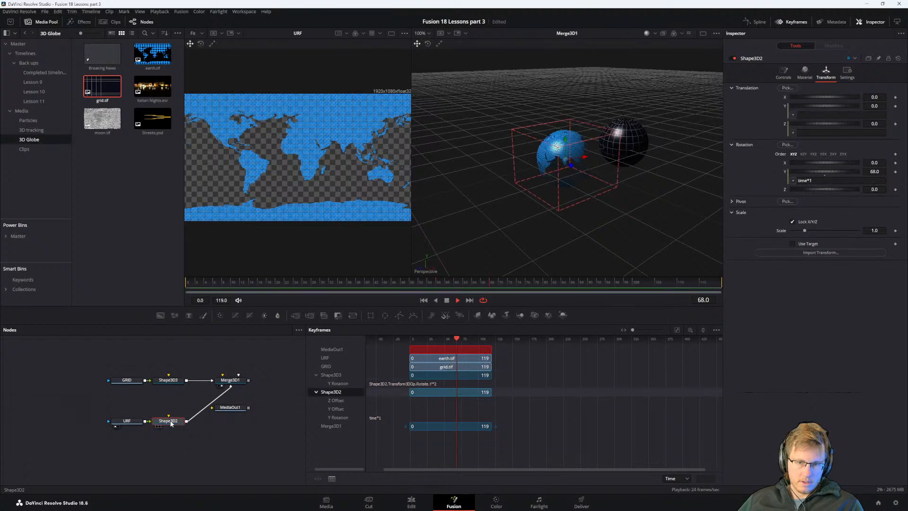
key("F2")
key("Right")
key("BackSpace")
type("1")
key("Tab")
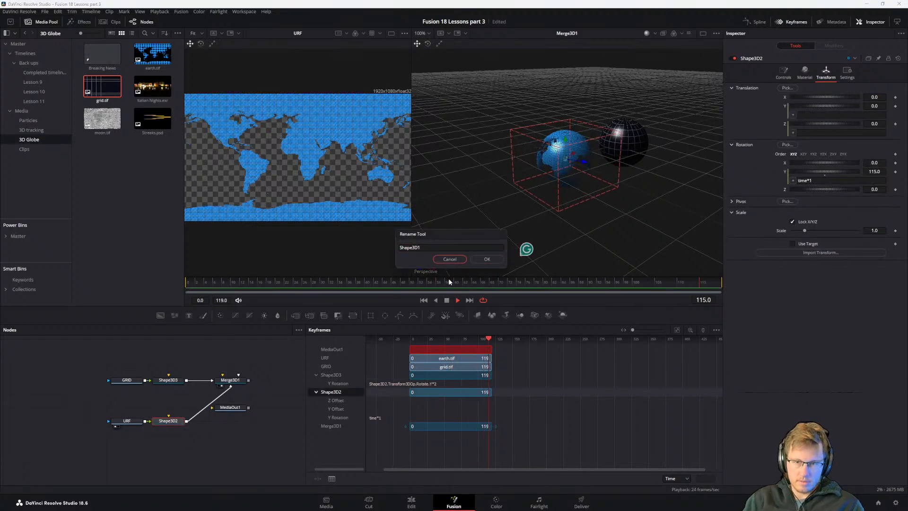
left_click(487, 259)
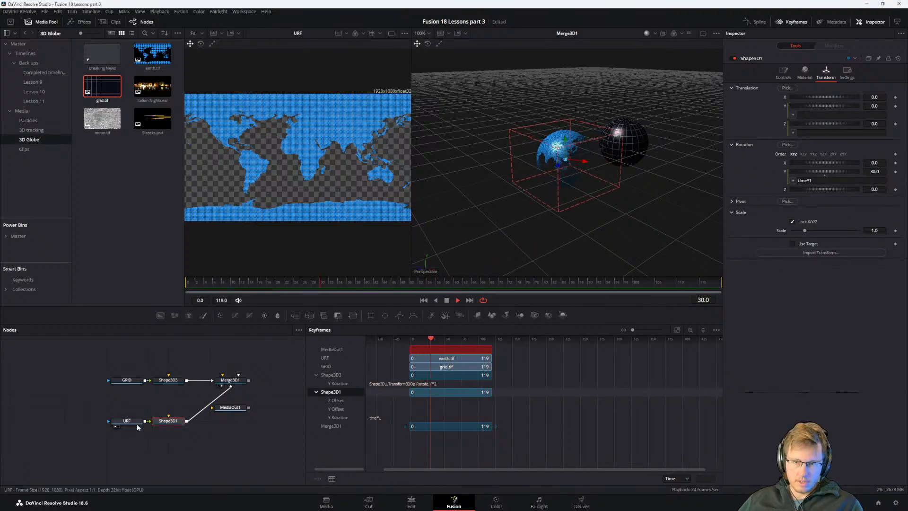
Step: Rename the grid's Shape3D3 node to Shape3D2
left_click(177, 382)
key("F2")
key("Right")
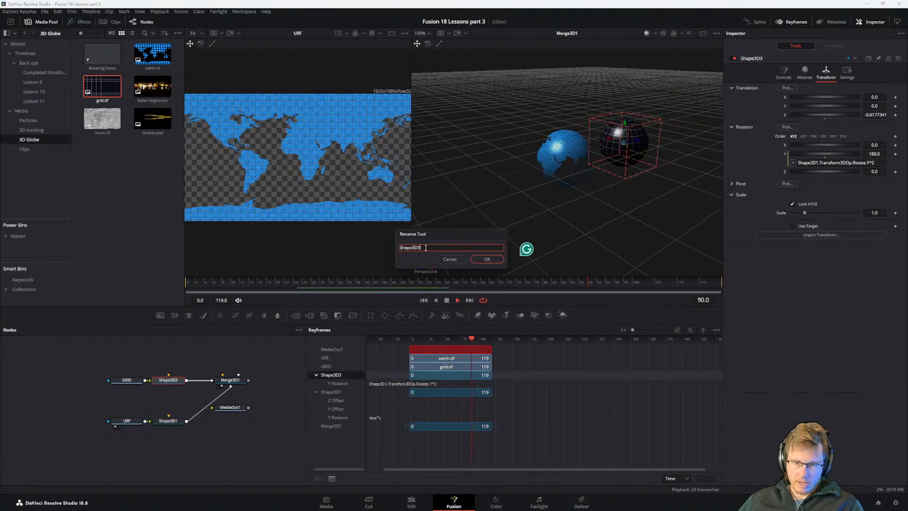
key("BackSpace")
type("2")
key("Return")
Step: Following the guide, insert a Transform 3D node after the grid's Shape3D2 node using a tool search for "transform"
key("alt+Tab")
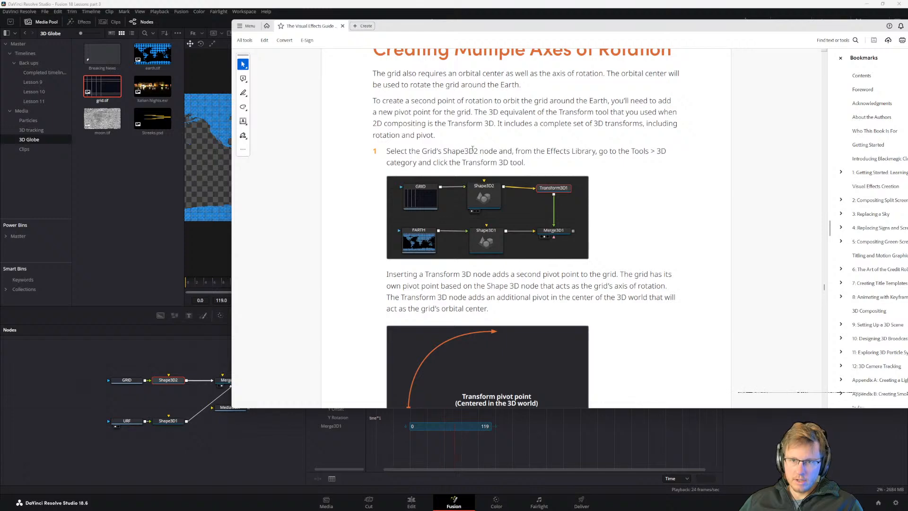
left_click(157, 354)
key("alt+Tab")
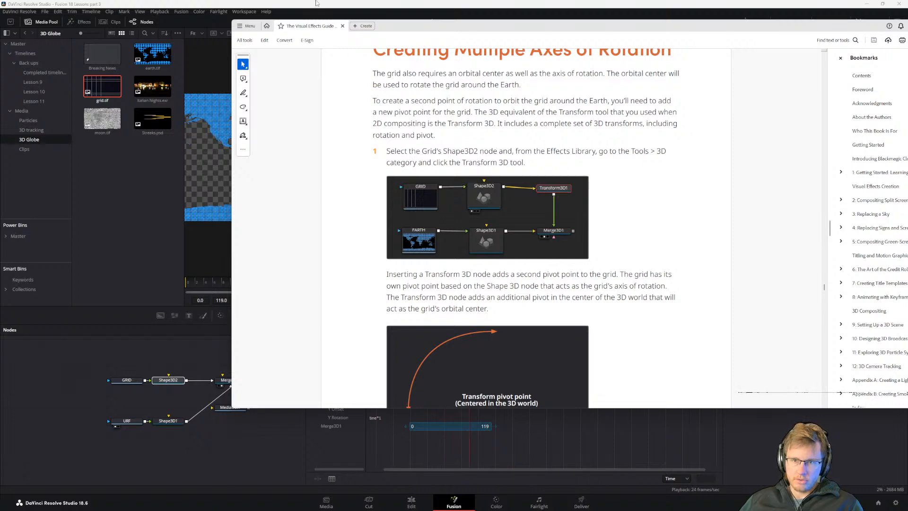
key("alt+Tab")
key("shift+space")
type("transform")
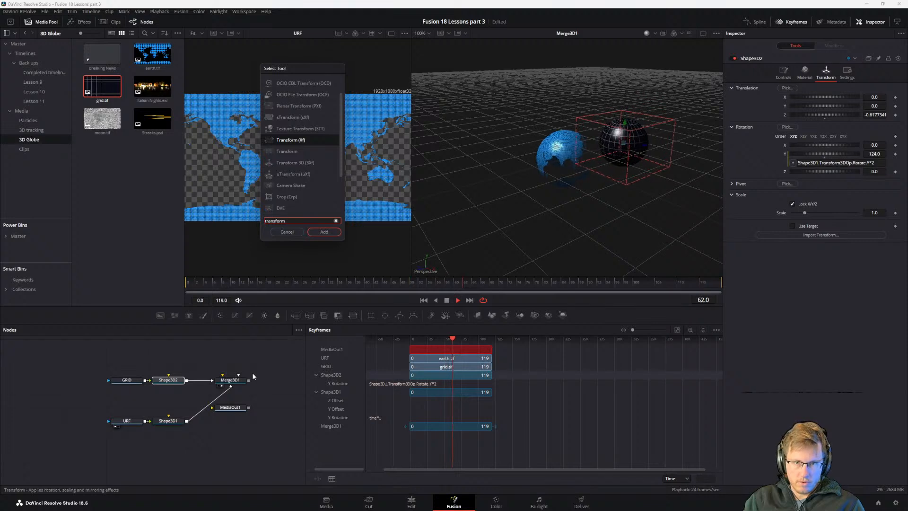
left_click(292, 165)
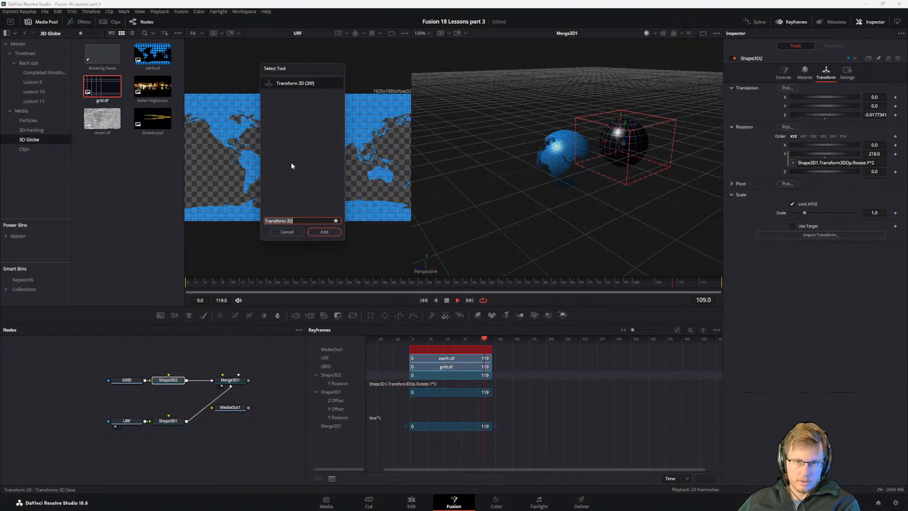
key("Return")
Step: Rearrange the grid branch so that GRID, Shape3D2 and Transform3D1 line up in a spaced row ahead of Merge3D1
left_click_drag(114, 372, 168, 387)
left_click_drag(160, 380, 98, 381)
left_click_drag(165, 367, 147, 381)
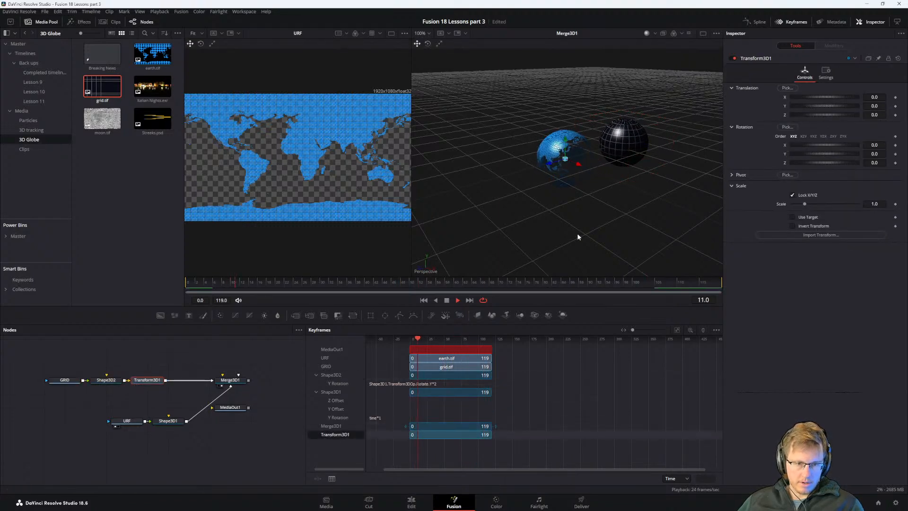
Step: Read the guide's explanation of the added pivot point and try Transform3D1's Y rotation to swing the grid around the earth
key("alt+Tab")
scroll(417, 256, "down", 3)
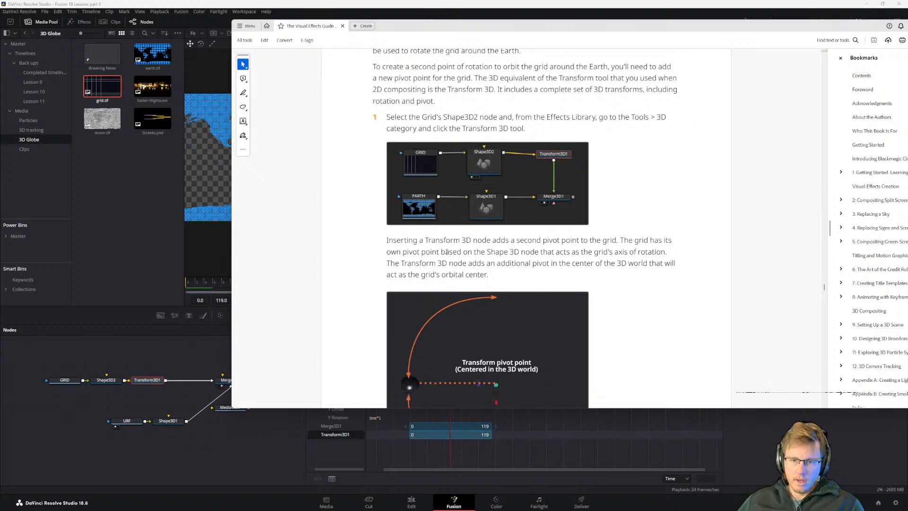
scroll(466, 198, "down", 1)
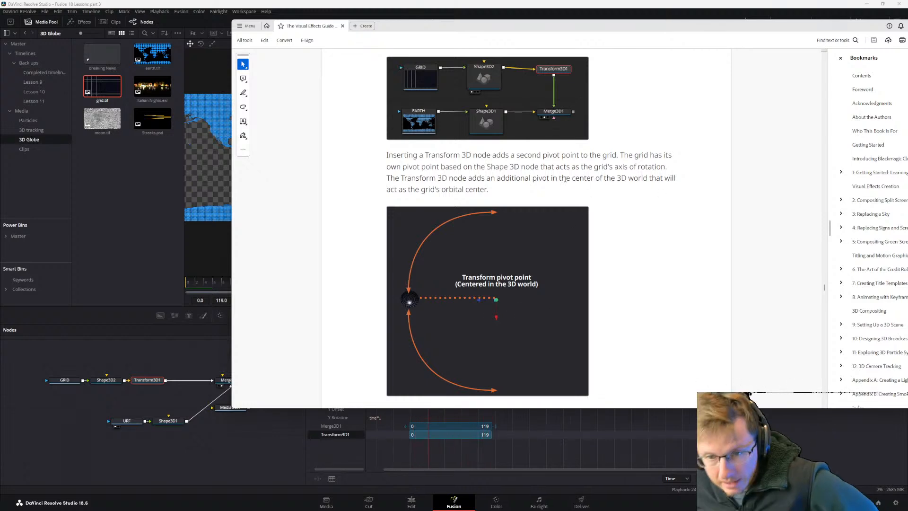
scroll(456, 180, "down", 10)
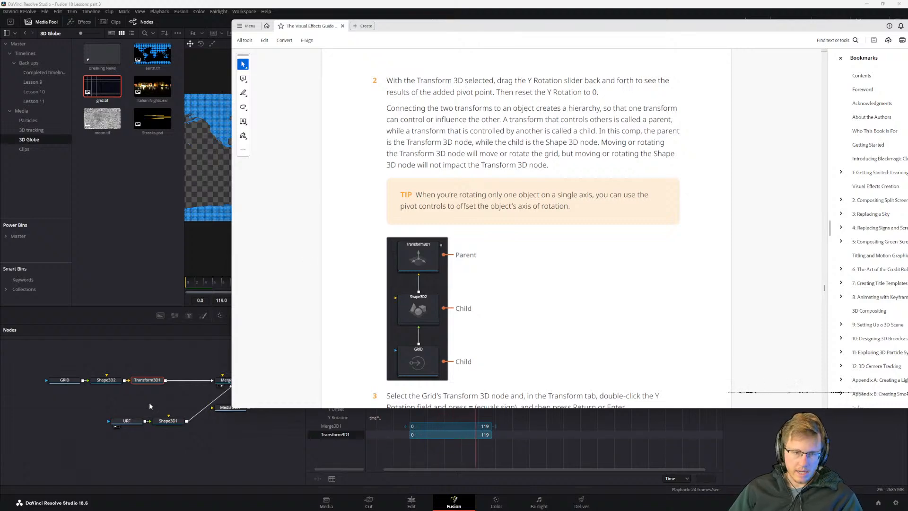
left_click(173, 372)
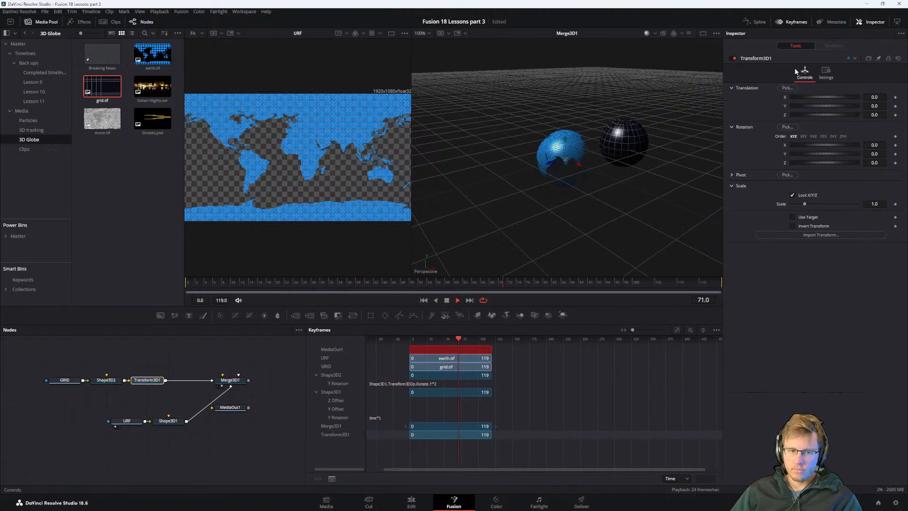
left_click_drag(807, 152, 865, 178)
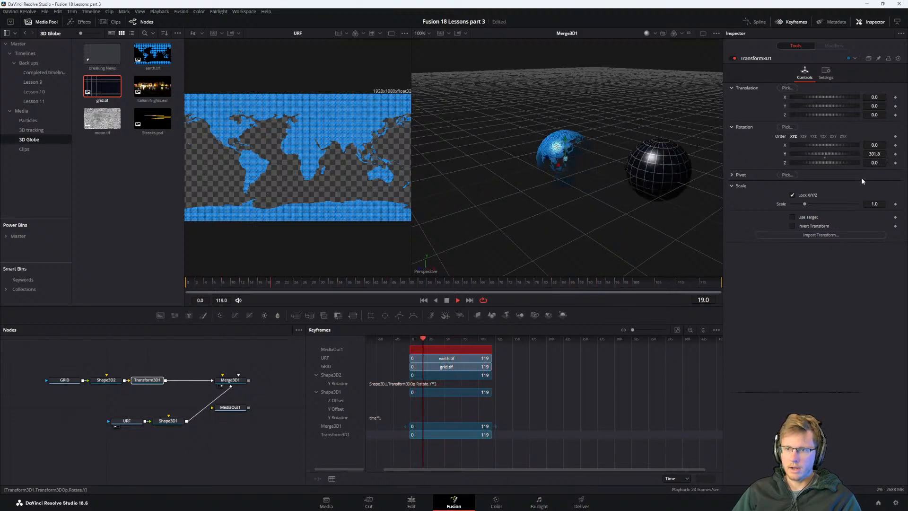
Step: Read the guide's explanation of parent and child transforms and its tip on offsetting a single rotation axis with pivot controls
key("alt+Tab")
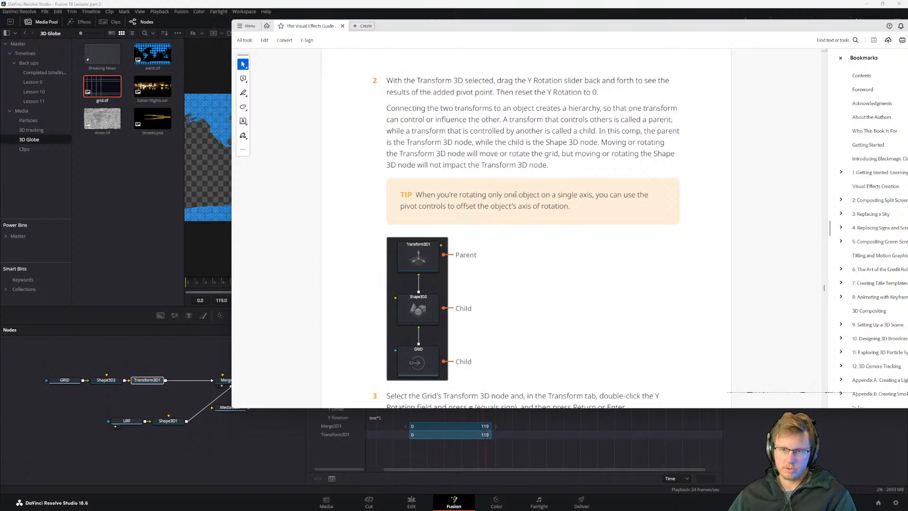
left_click_drag(570, 206, 487, 195)
left_click(485, 238)
scroll(486, 238, "down", 1)
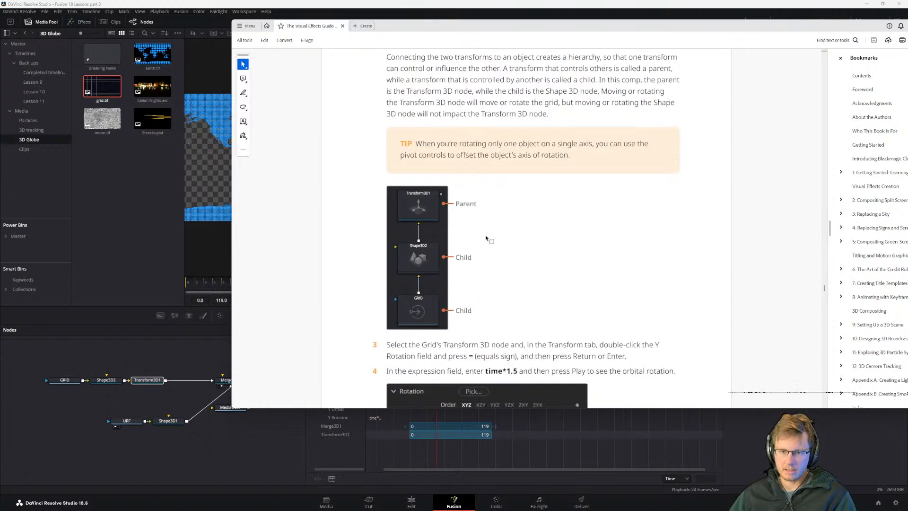
left_click(152, 398)
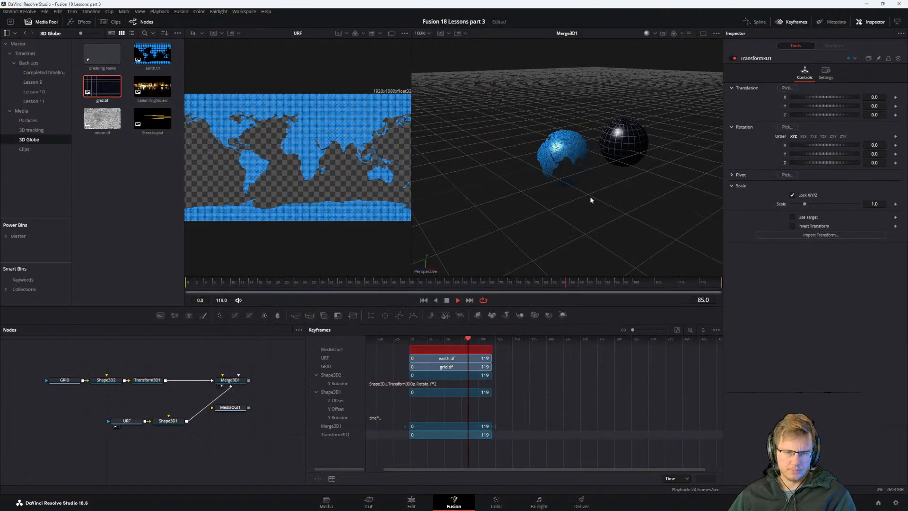
Step: Test Transform3D1's Y rotation once more and reset it to 0
left_click(152, 382)
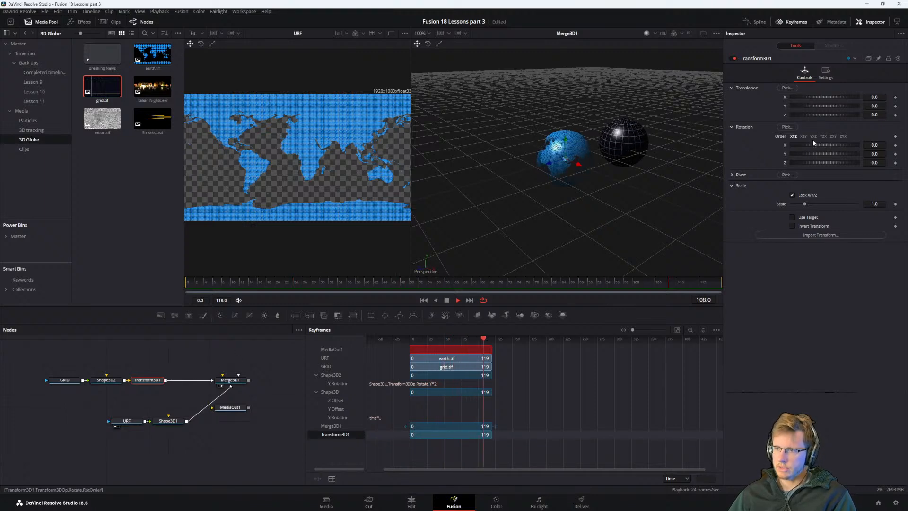
left_click_drag(820, 151, 861, 154)
left_click(823, 157)
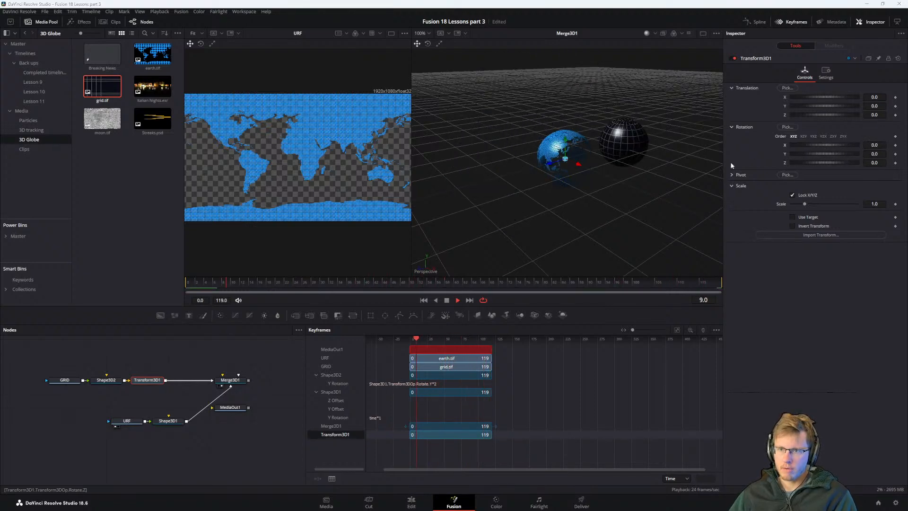
Step: Compare the guide's parent-child diagram with the Shape3D2 and GRID nodes, and read its instructions for the orbital rotation expression
key("alt+Tab")
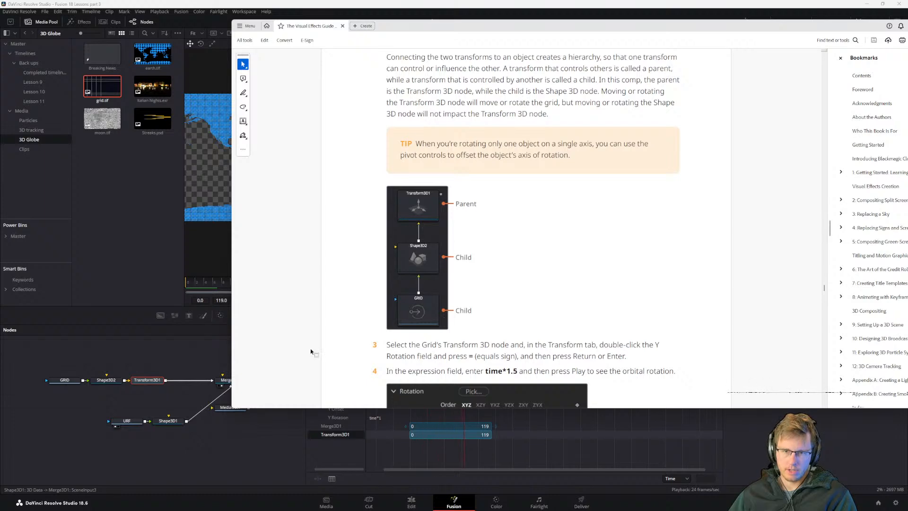
left_click(106, 380)
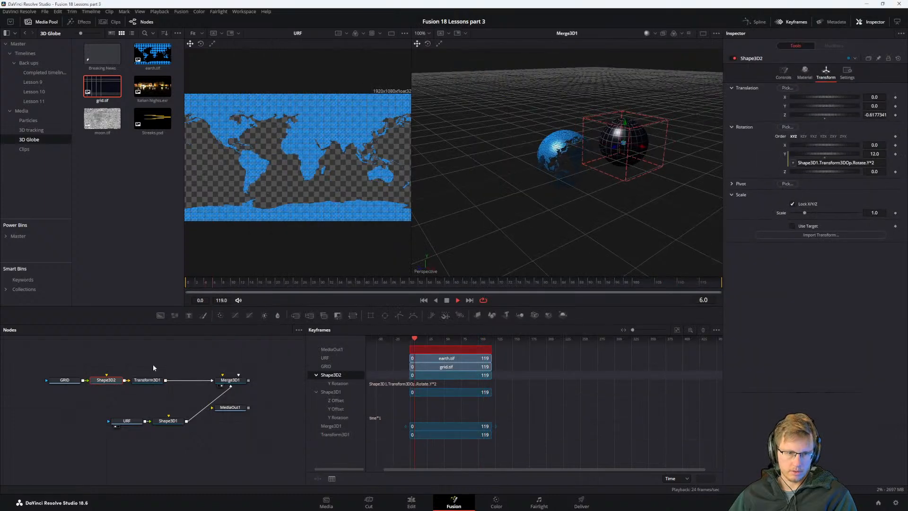
left_click(64, 379)
key("alt+Tab")
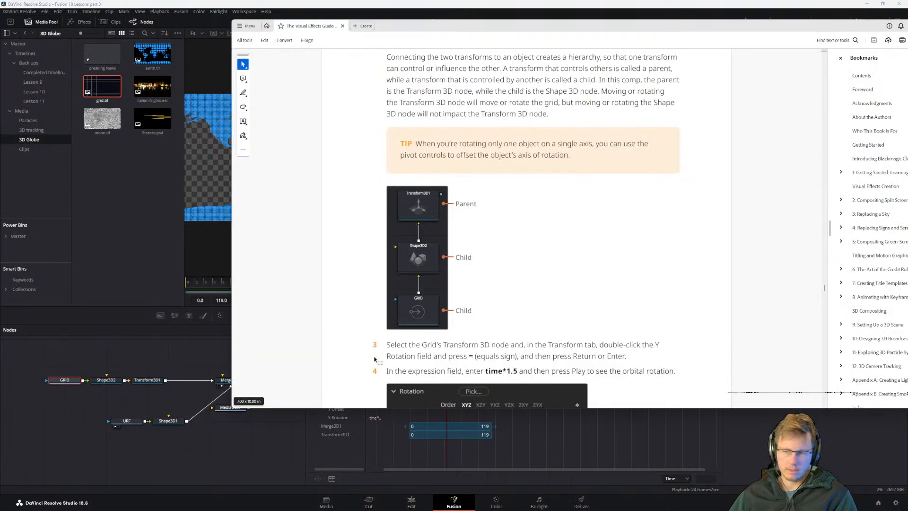
scroll(574, 237, "down", 5)
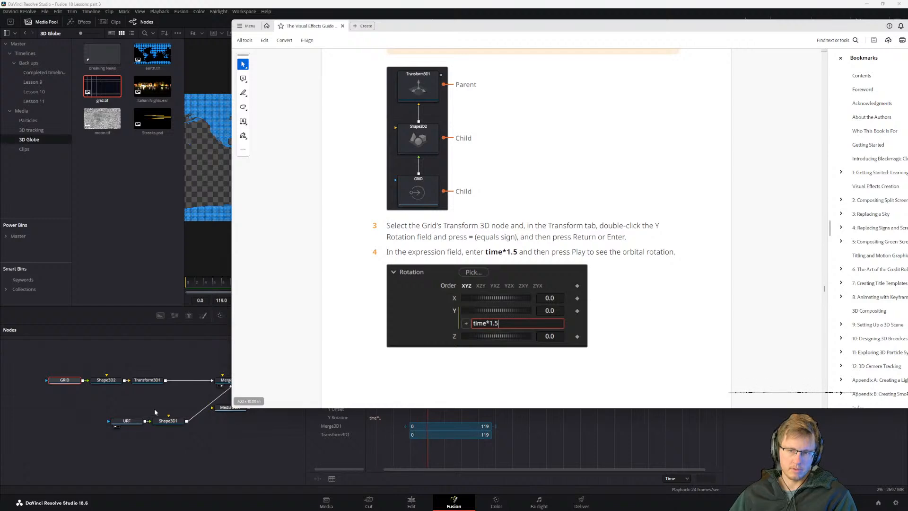
Step: Add the expression time*1.5 to the Y rotation of the grid's Transform3D1 node
left_click(146, 379)
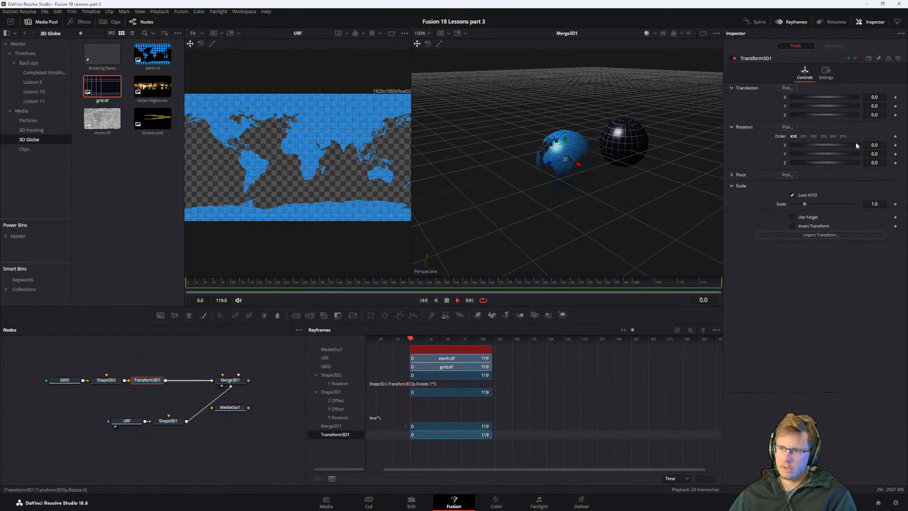
left_click(874, 154)
type("=")
key("Tab")
left_click(843, 162)
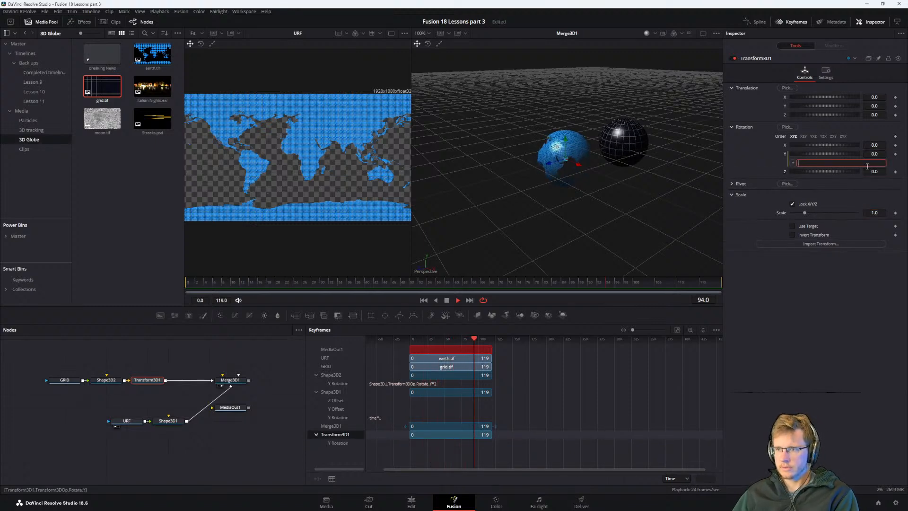
type("time")
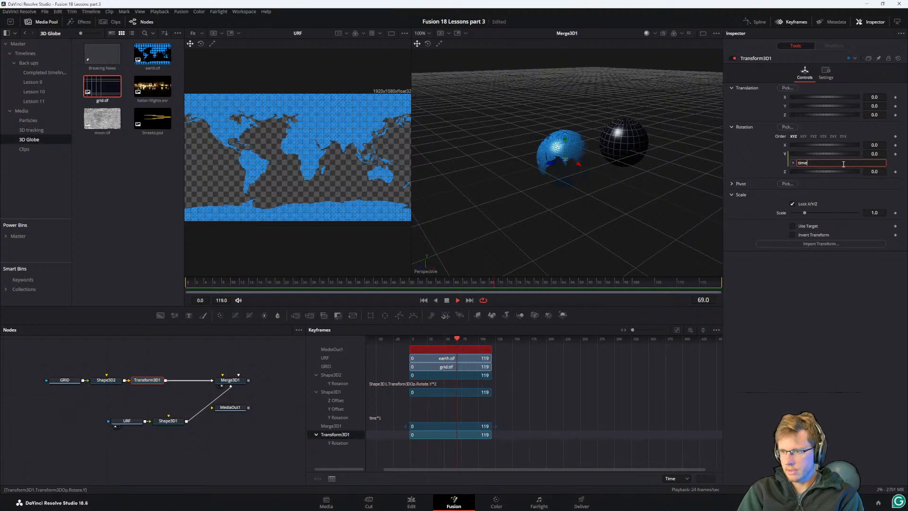
type("*1.5")
key("Tab")
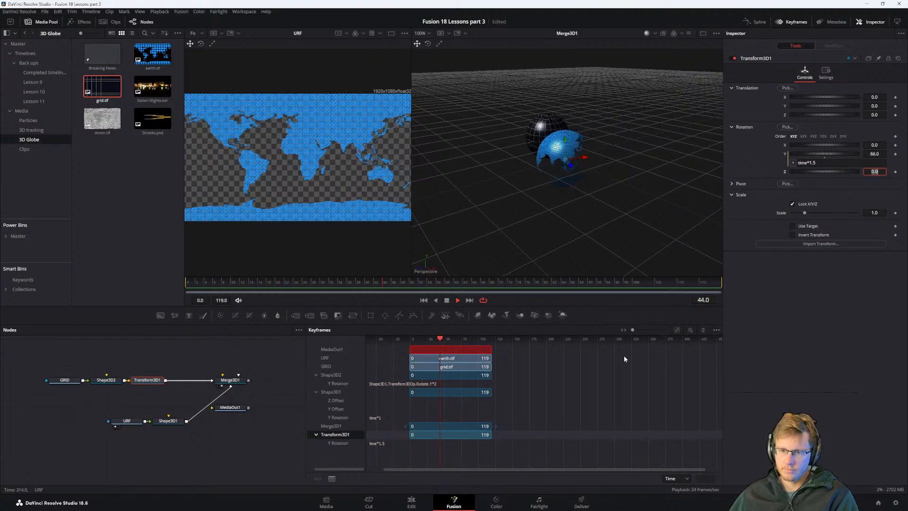
Step: Following the guide, offset the orbit's starting point by extending Transform3D1's Y rotation expression to time*1.5-90
key("alt+Tab")
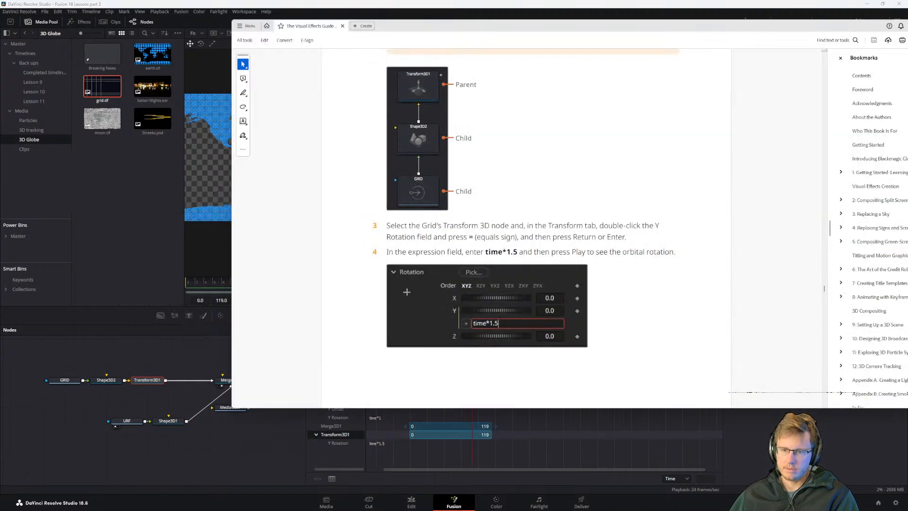
scroll(420, 132, "down", 5)
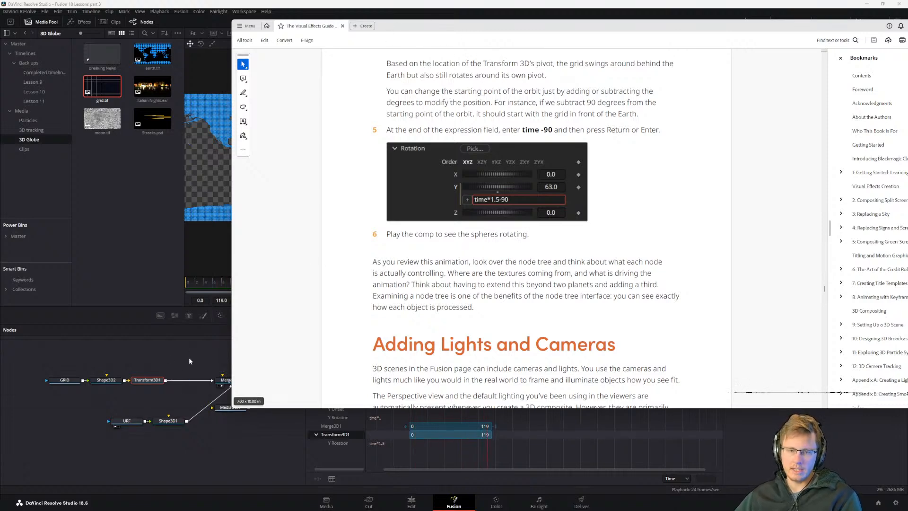
left_click(149, 367)
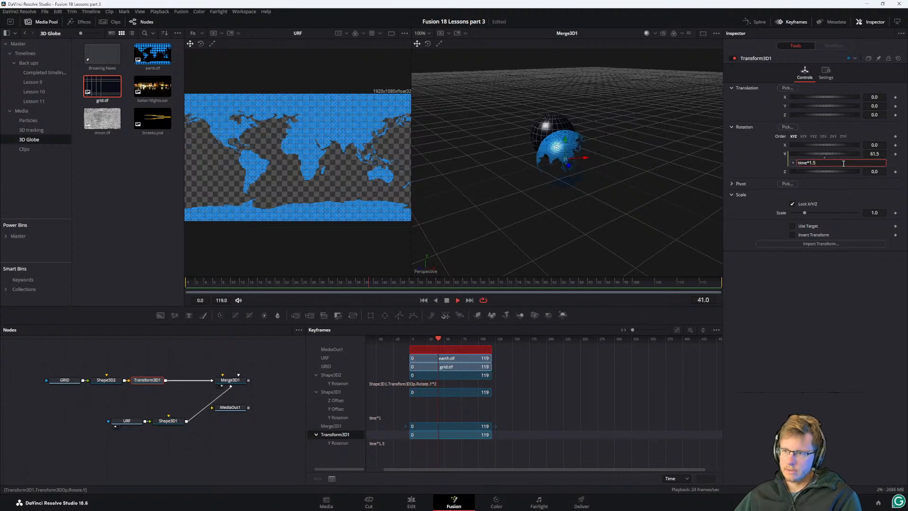
type("-90")
key("Tab")
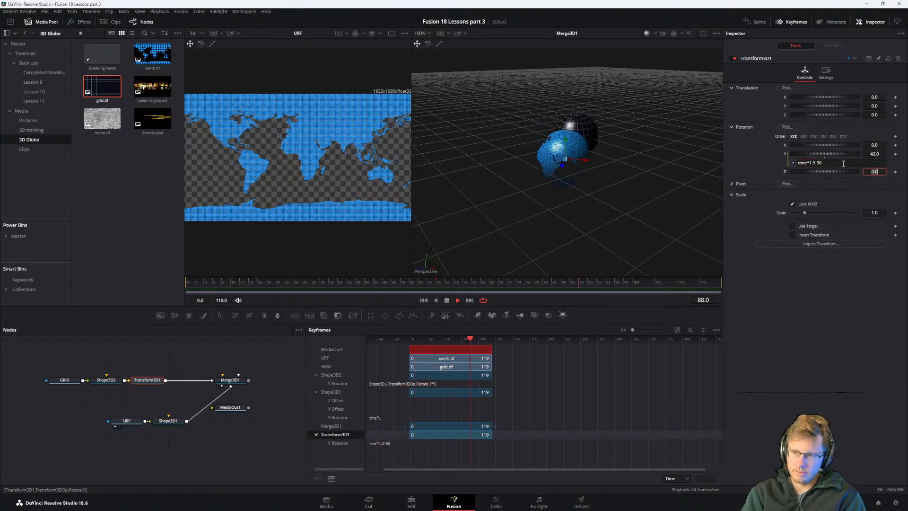
Step: Read the end of the guide's rotation section and the start of "Adding Lights and Cameras", including the new Merge 3D instruction
key("alt+Tab")
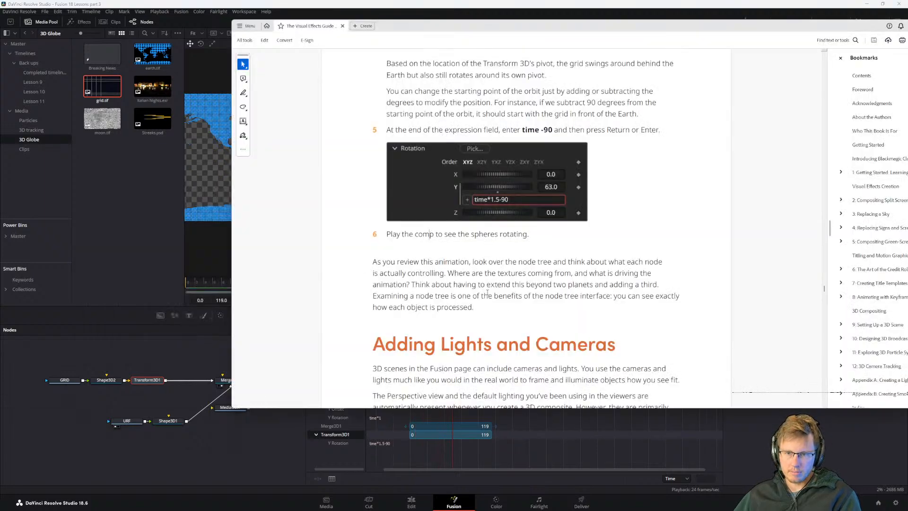
scroll(498, 303, "down", 2)
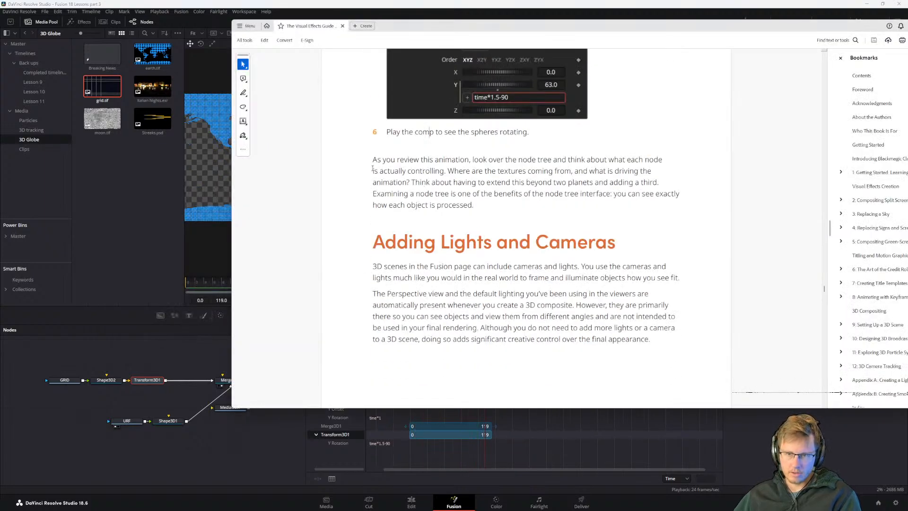
scroll(420, 199, "down", 1)
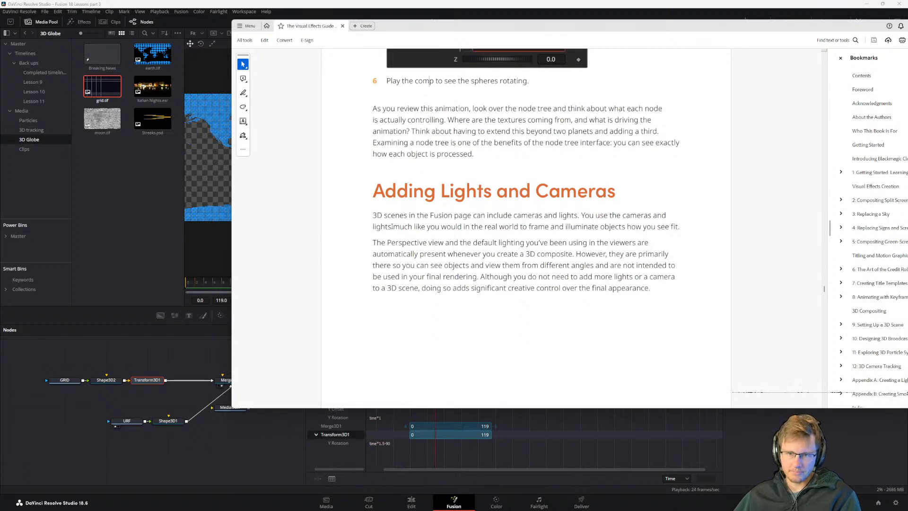
scroll(397, 235, "down", 1)
scroll(483, 218, "down", 6)
scroll(422, 105, "up", 2)
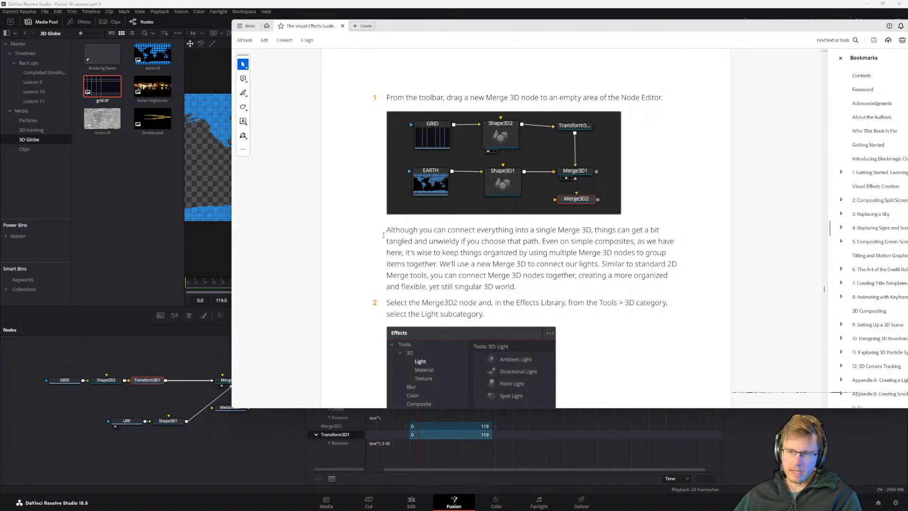
Step: Move MediaOut1 away from Merge3D1, add a separate Merge 3D node in an empty area, and return to the guide
left_click(125, 458)
left_click(230, 380)
left_click_drag(271, 395, 252, 409)
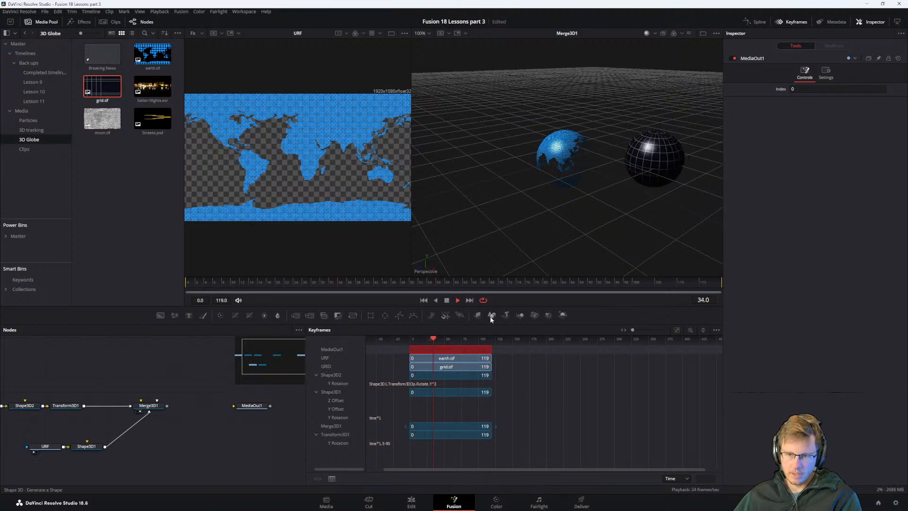
left_click_drag(492, 316, 166, 379)
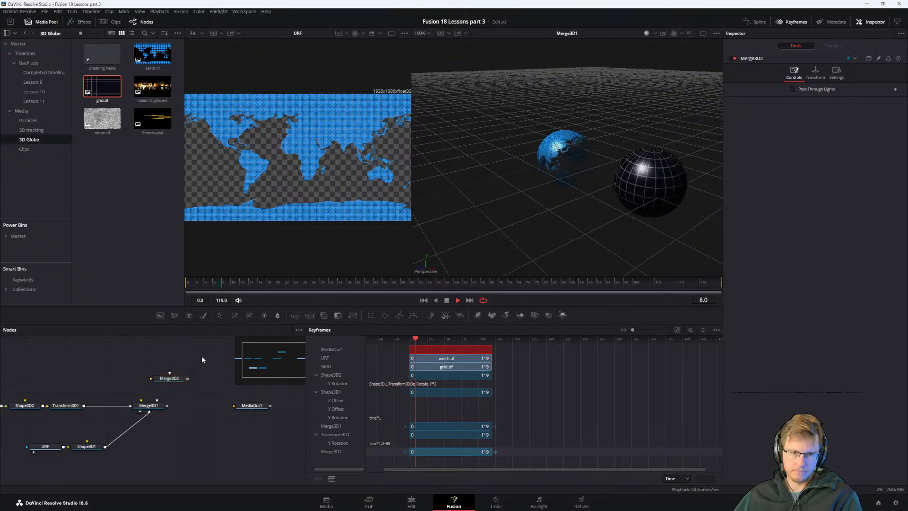
key("alt+Tab")
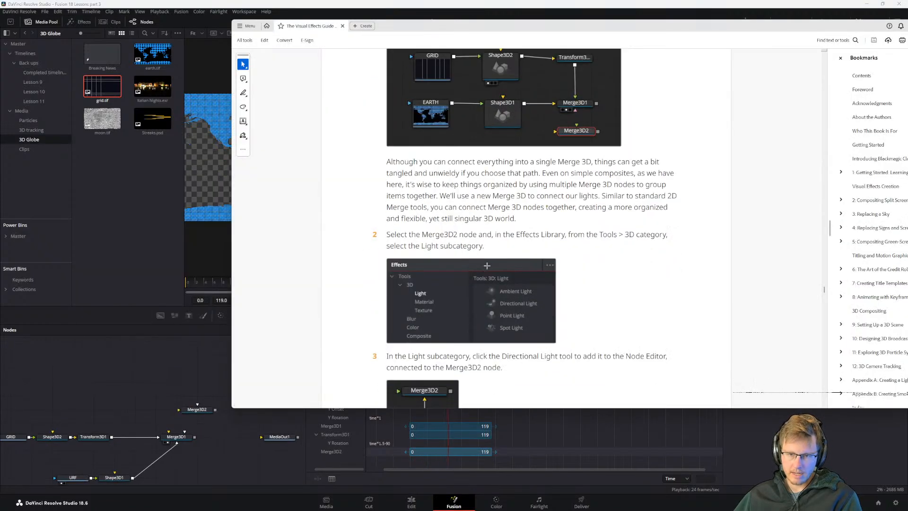
Step: Following the guide, add a Directional Light node in the empty area above Merge3D2
scroll(473, 291, "down", 3)
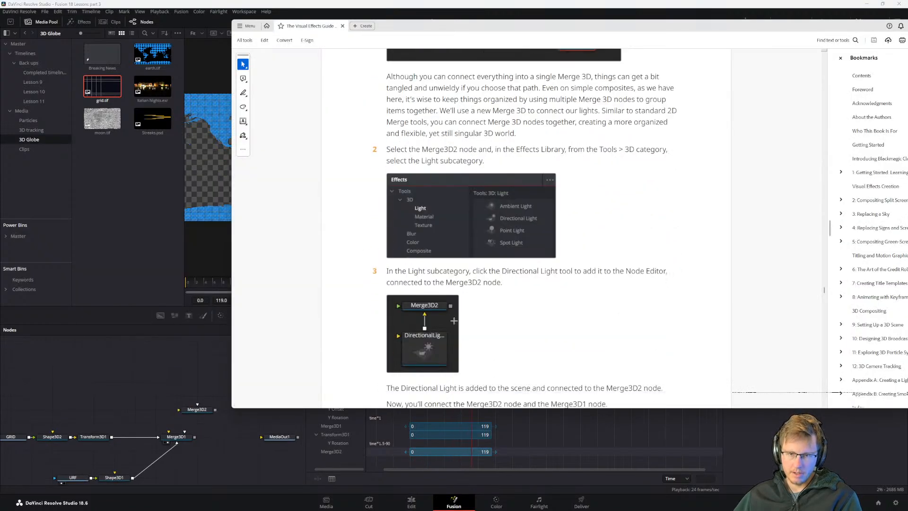
left_click(91, 423)
key("shift+space")
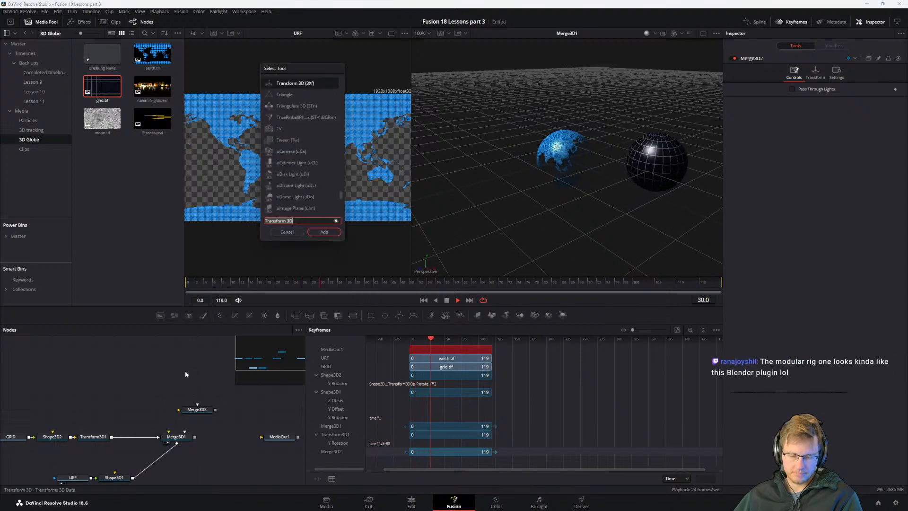
type("directional light")
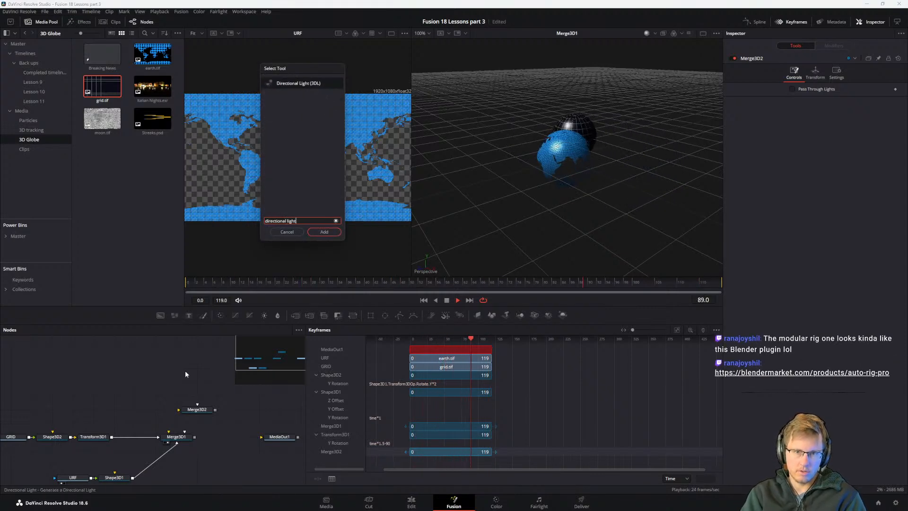
key("Return")
Step: Check the guide's lighting diagram and connect the DirectionalLight1 output to Merge3D2
key("alt+Tab")
scroll(499, 302, "down", 5)
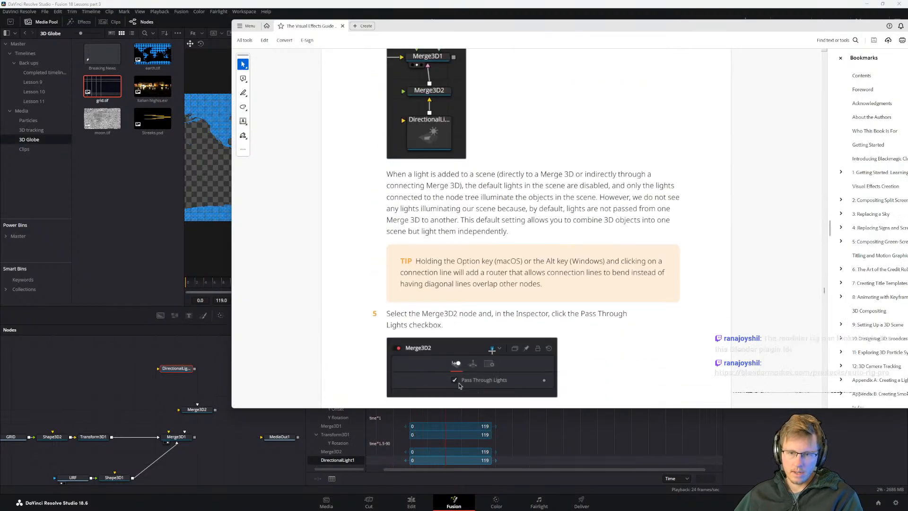
key("alt+Tab")
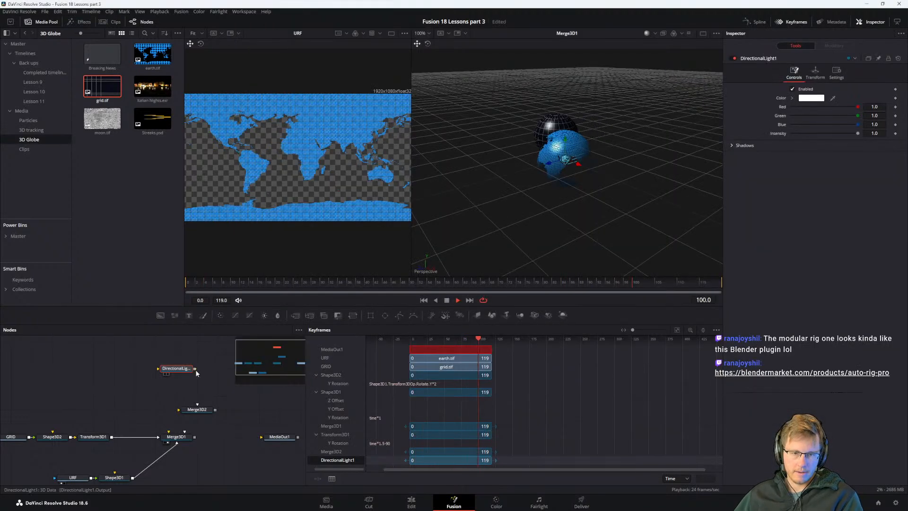
left_click_drag(195, 371, 197, 405)
left_click(196, 409)
Step: Following the guide, connect the Merge3D2 output to Merge3D1
key("alt+Tab")
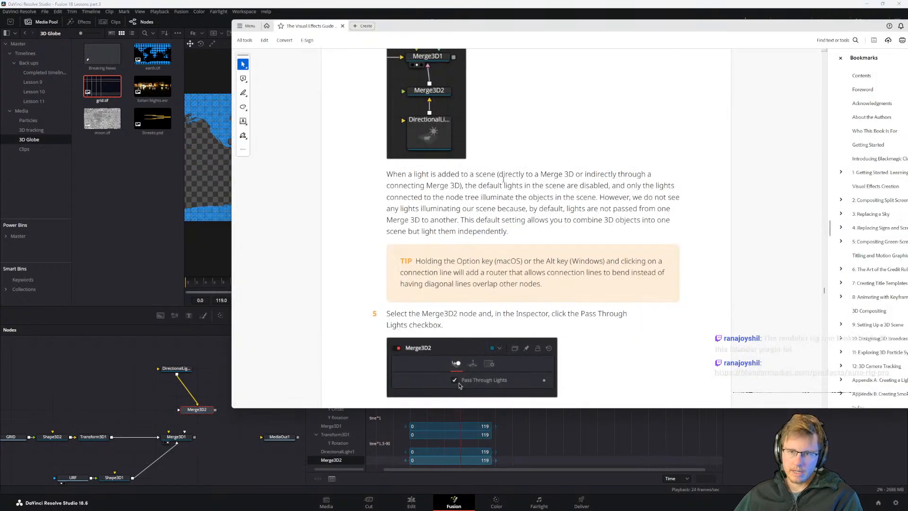
scroll(522, 148, "up", 1)
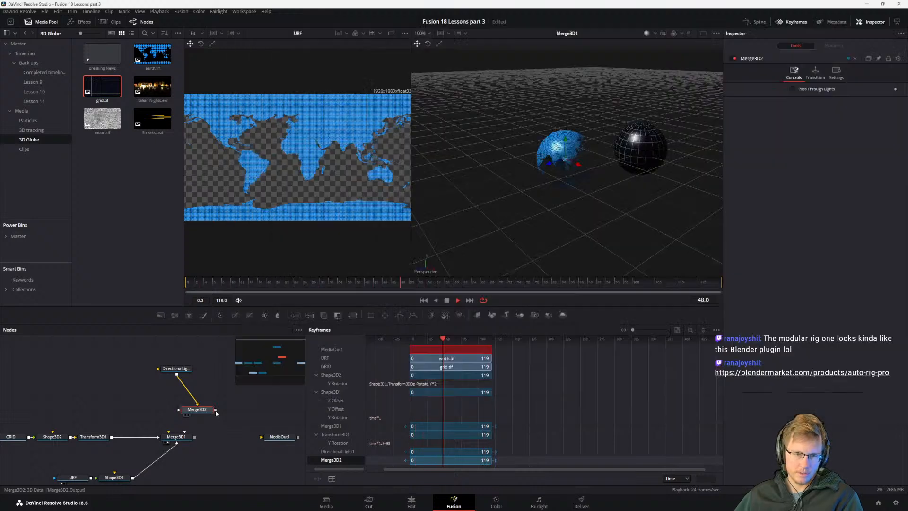
left_click_drag(215, 409, 176, 436)
Step: Read the guide's note on default lights and enable Pass Through Lights on Merge3D2
key("alt+Tab")
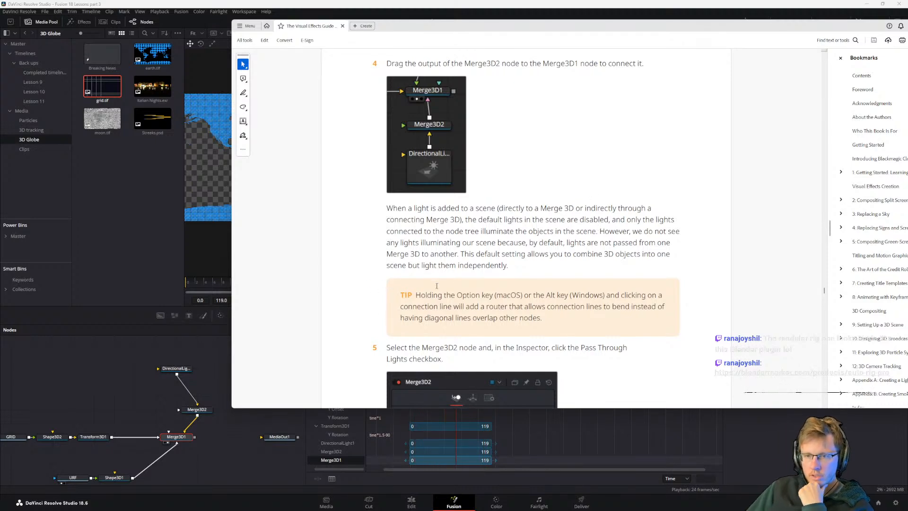
left_click_drag(529, 231, 575, 227)
left_click(501, 235)
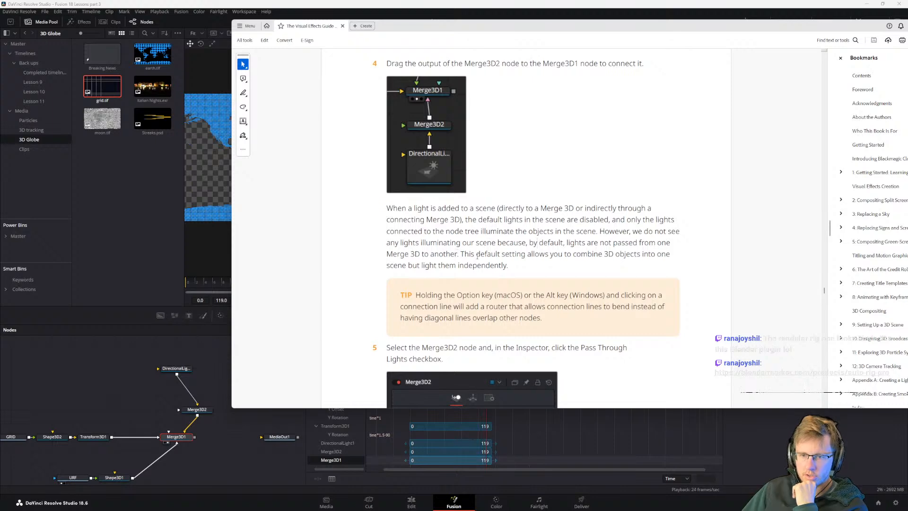
left_click(197, 409)
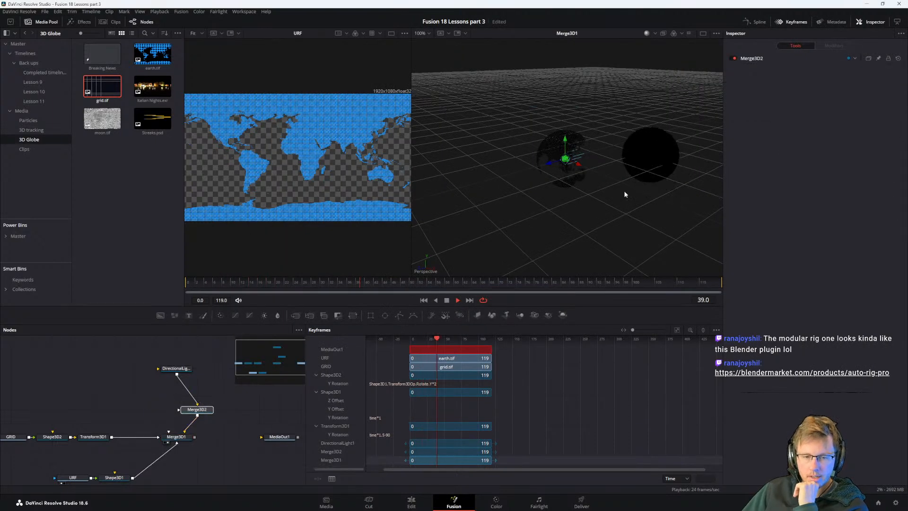
left_click(211, 410)
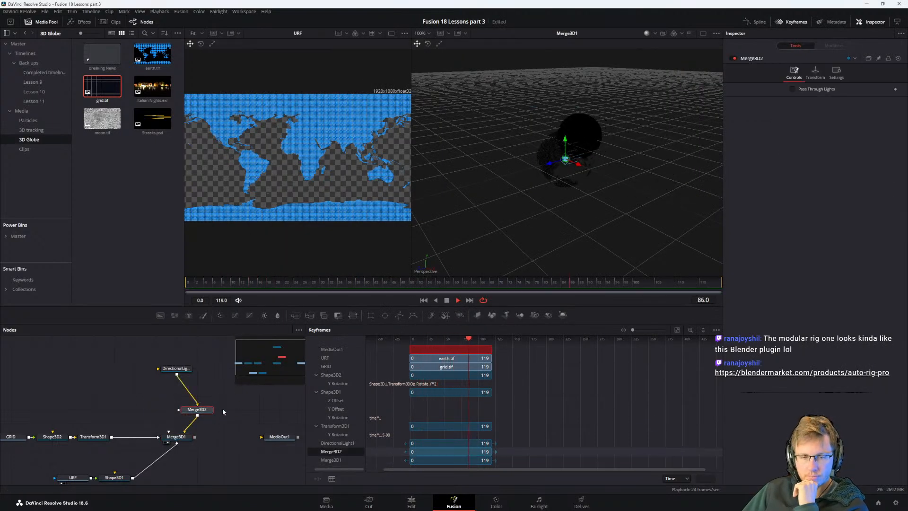
left_click(791, 89)
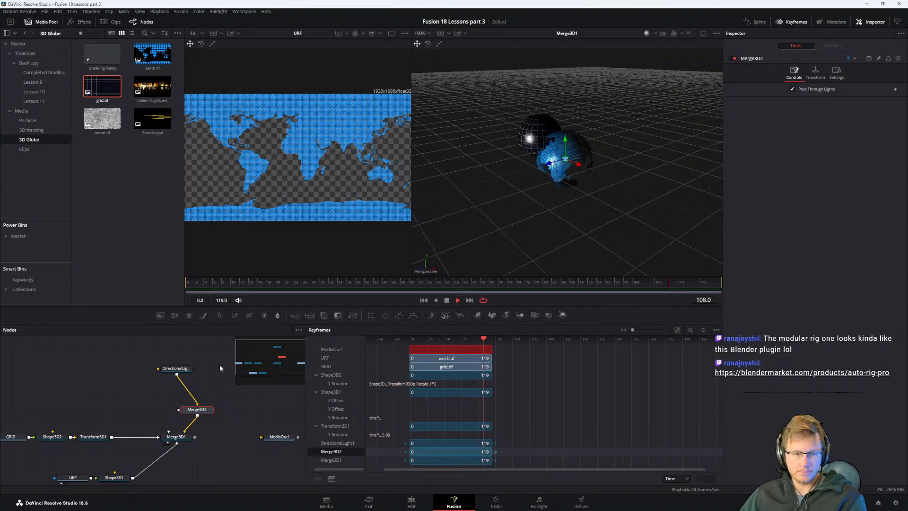
Step: Read the guide's directional light placement instruction, then move DirectionalLight1 away from the earth and rotate it in the Merge3D1 view
key("alt+Tab")
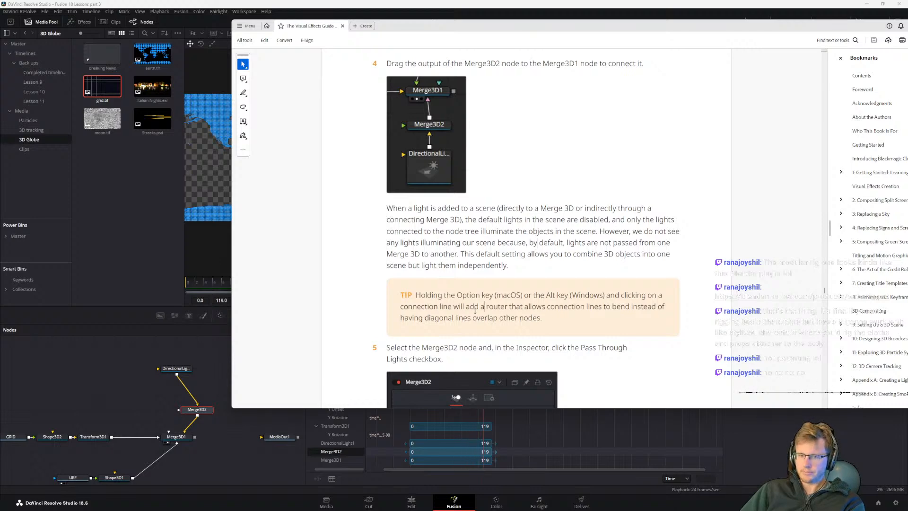
scroll(454, 269, "down", 10)
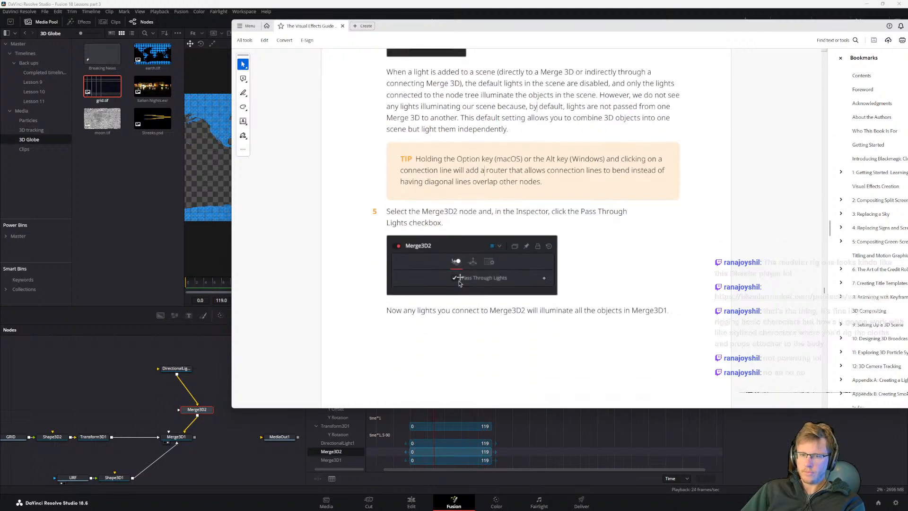
scroll(462, 205, "up", 1)
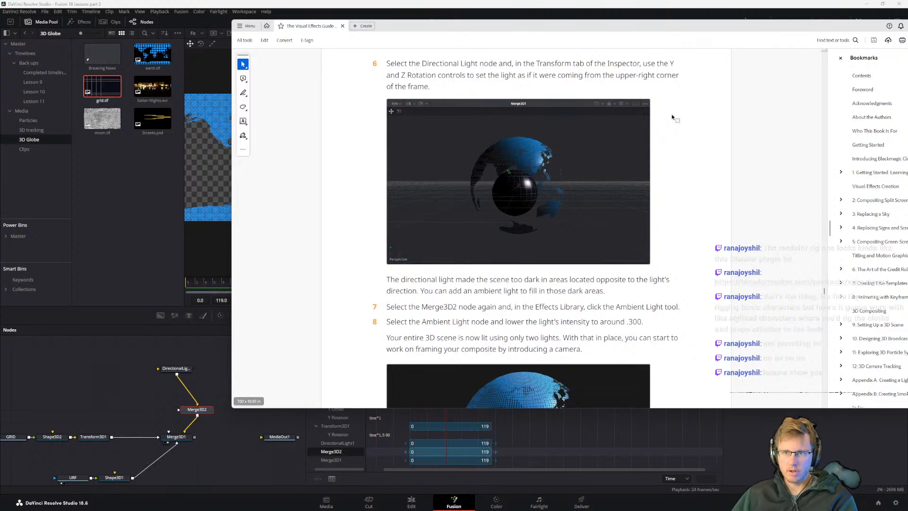
left_click(143, 368)
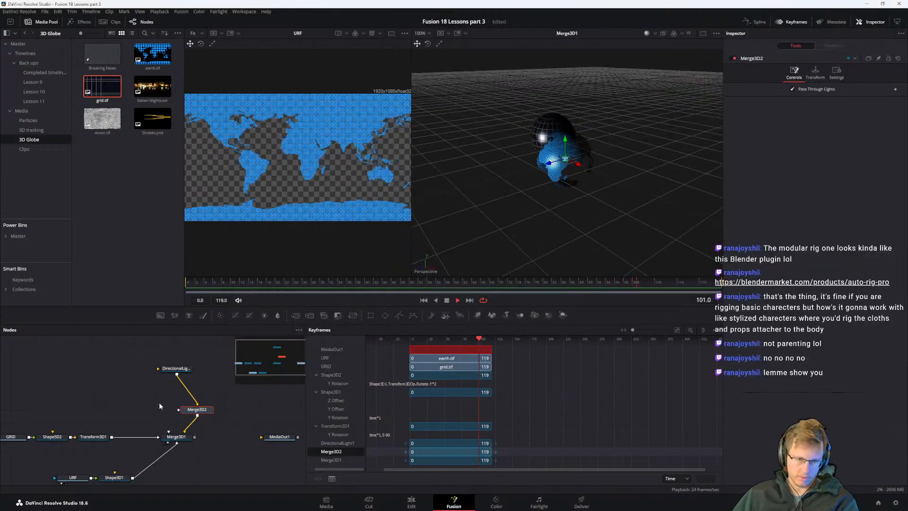
left_click(175, 368)
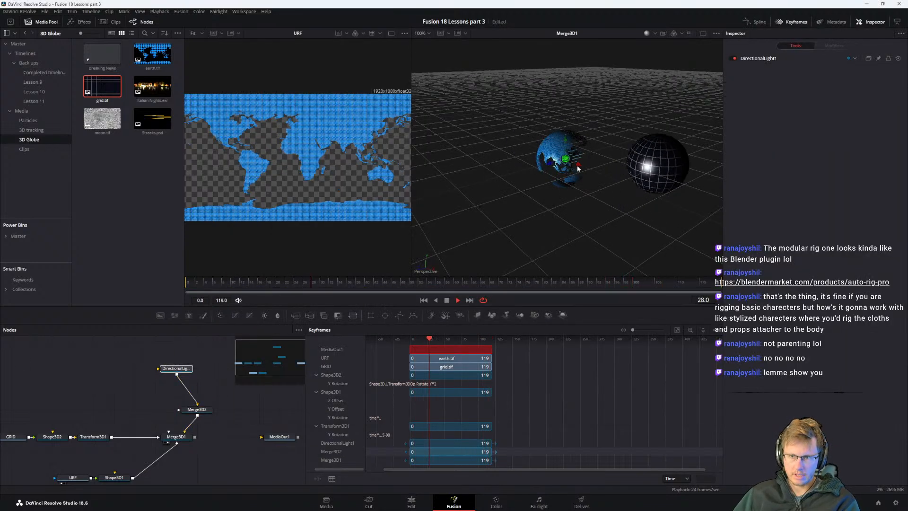
left_click_drag(552, 163, 503, 163)
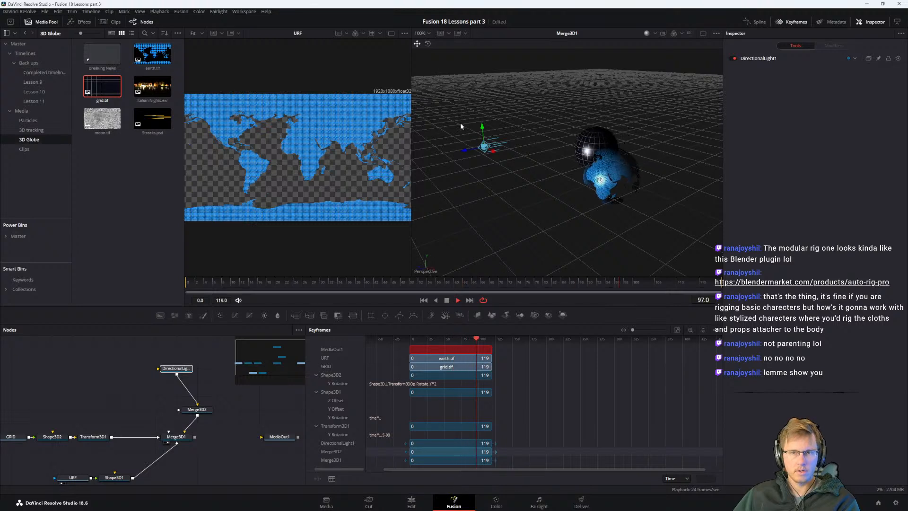
key("w")
mouse_move(456, 116)
left_mouse_down()
mouse_move(453, 131)
mouse_move(496, 81)
mouse_move(513, 180)
left_mouse_up()
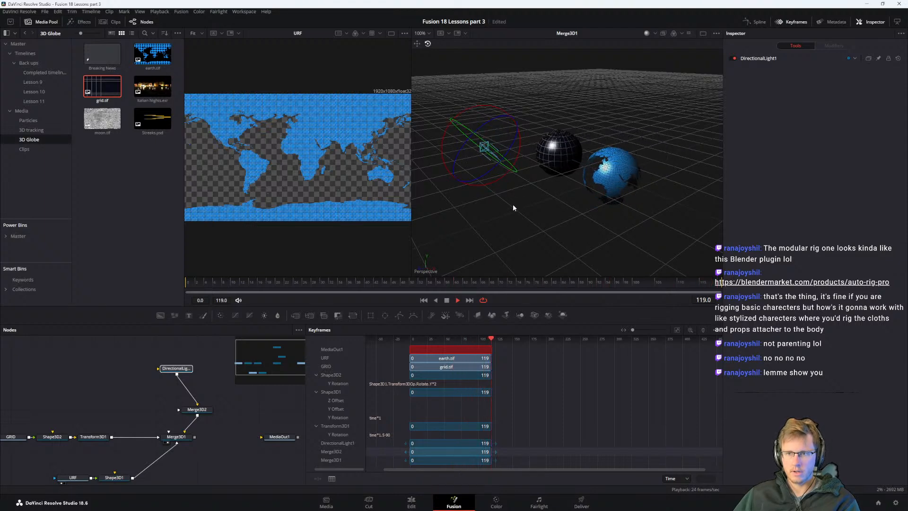
Step: Recheck the guide, align Merge3D2 between DirectionalLight1 and Merge3D1, and add a Camera 3D node connected to Merge3D1
key("alt+Tab")
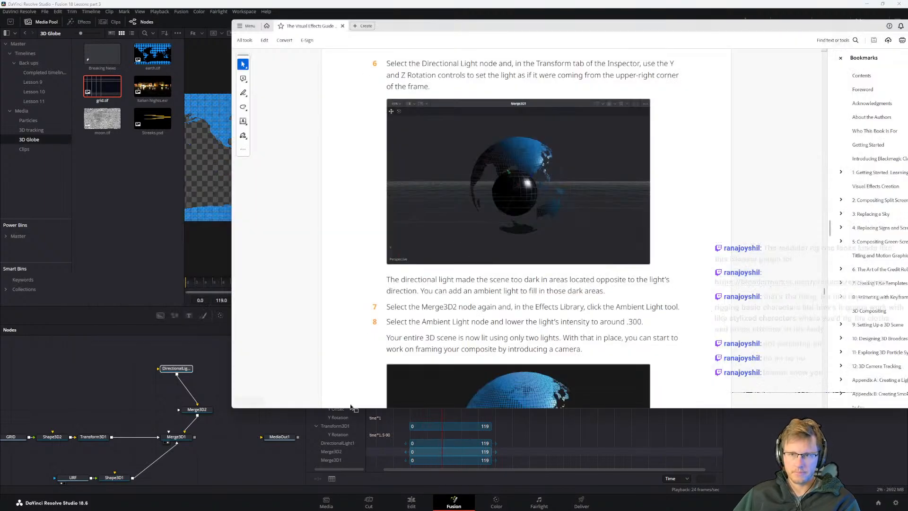
key("alt+Tab")
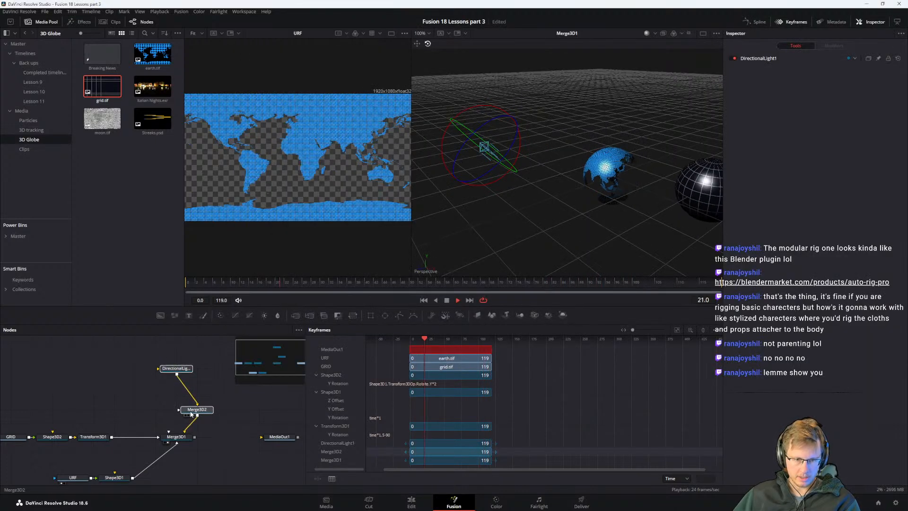
left_click_drag(193, 414, 173, 414)
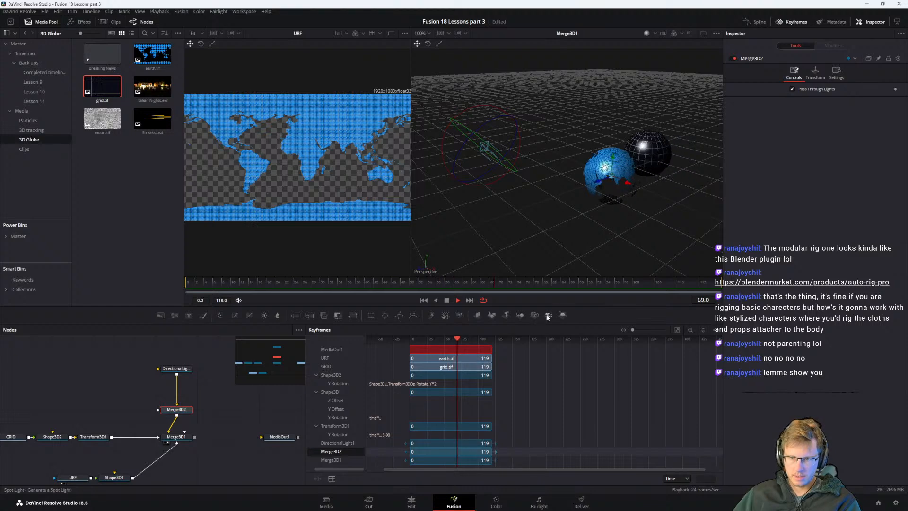
left_click_drag(538, 314, 180, 438)
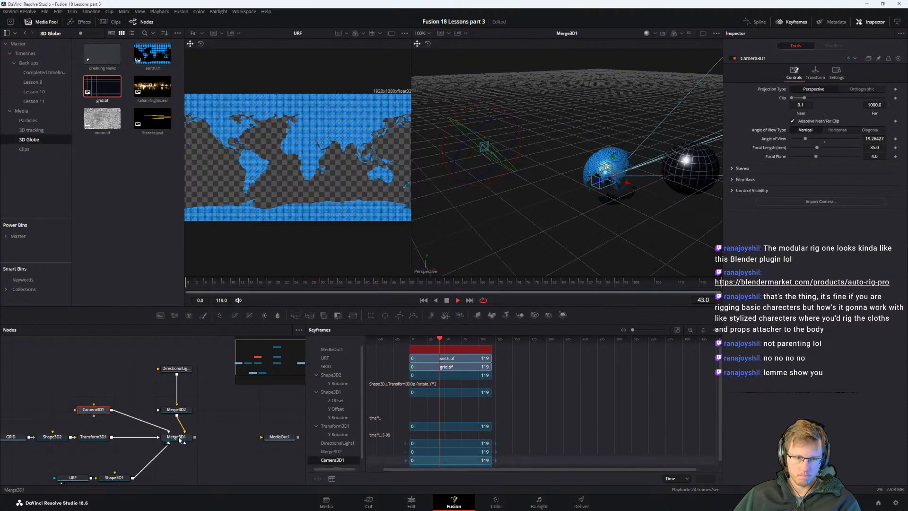
Step: Display Merge3D1 in the viewer that showed URF and pull Camera3D1 back away from the earth
key("1")
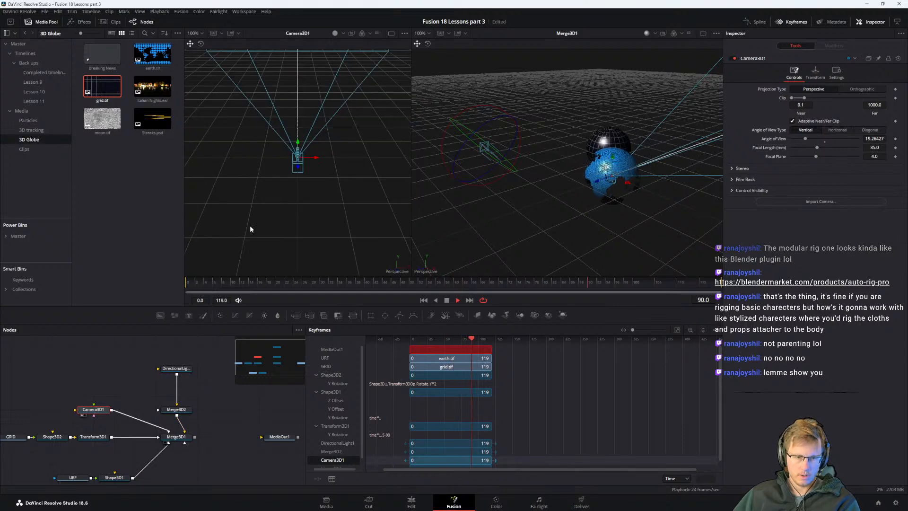
left_click_drag(331, 186, 253, 216)
left_click(176, 436)
key("1")
left_click_drag(271, 155, 193, 200)
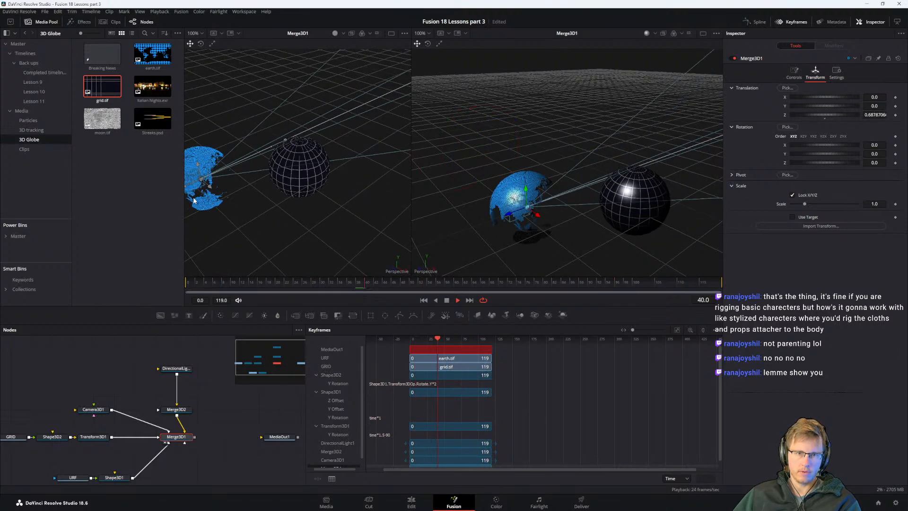
left_click(93, 409)
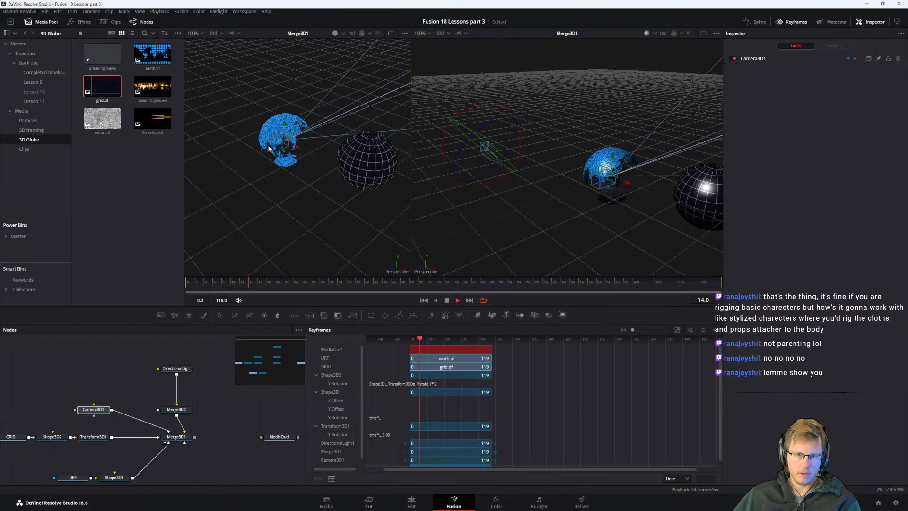
left_click_drag(236, 208, 317, 178)
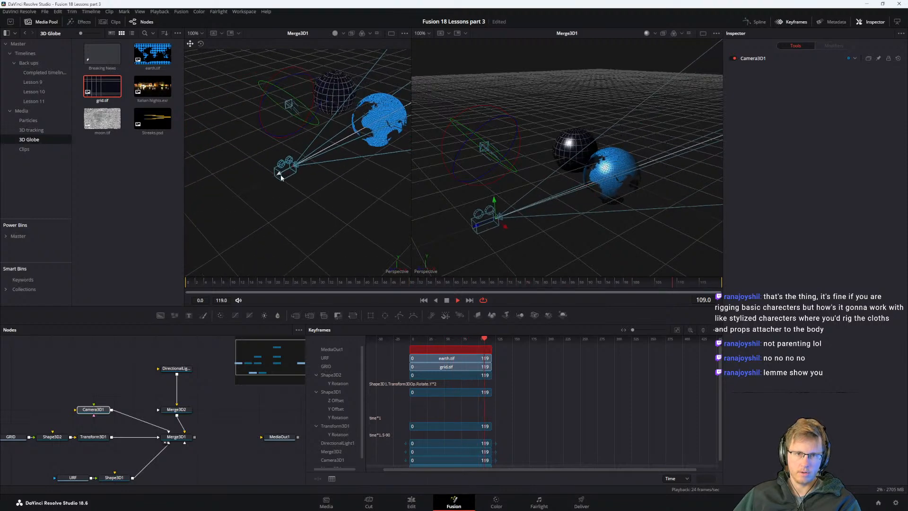
right_click(571, 136)
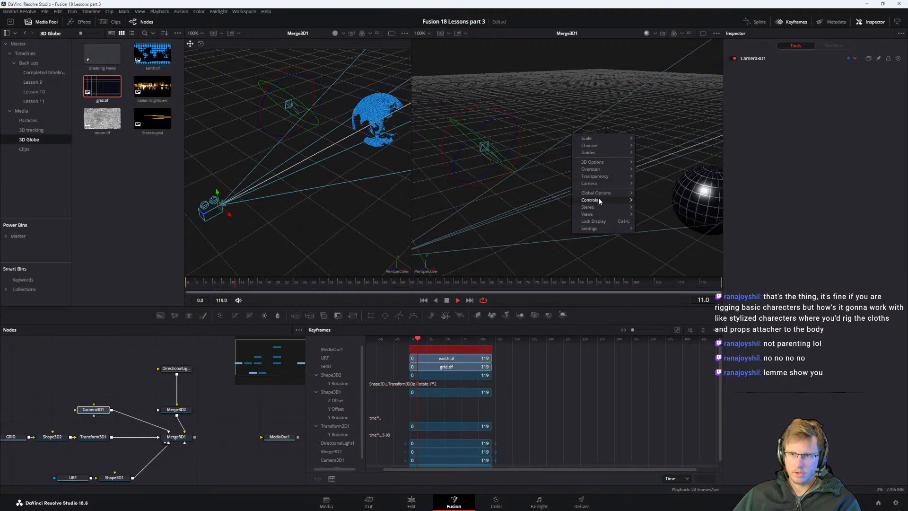
mouse_move(591, 207)
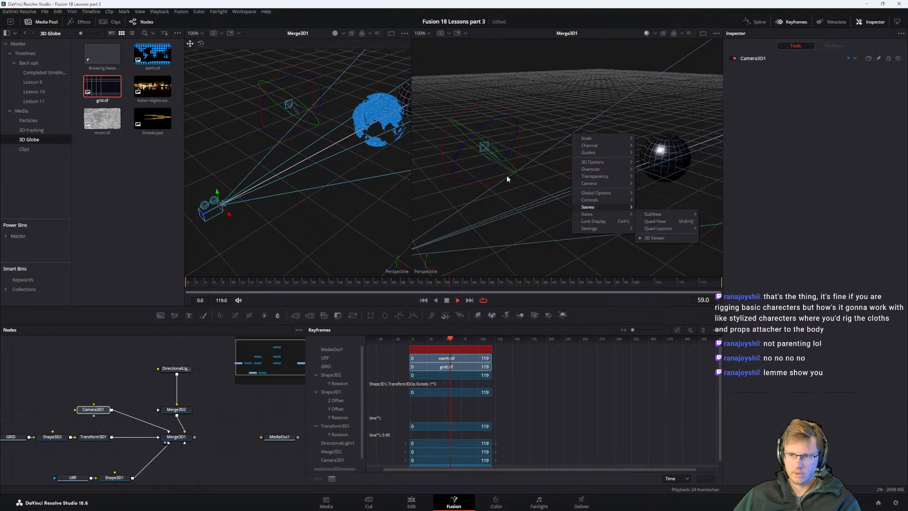
right_click(543, 89)
left_click(176, 436)
right_click(540, 154)
left_click(541, 115)
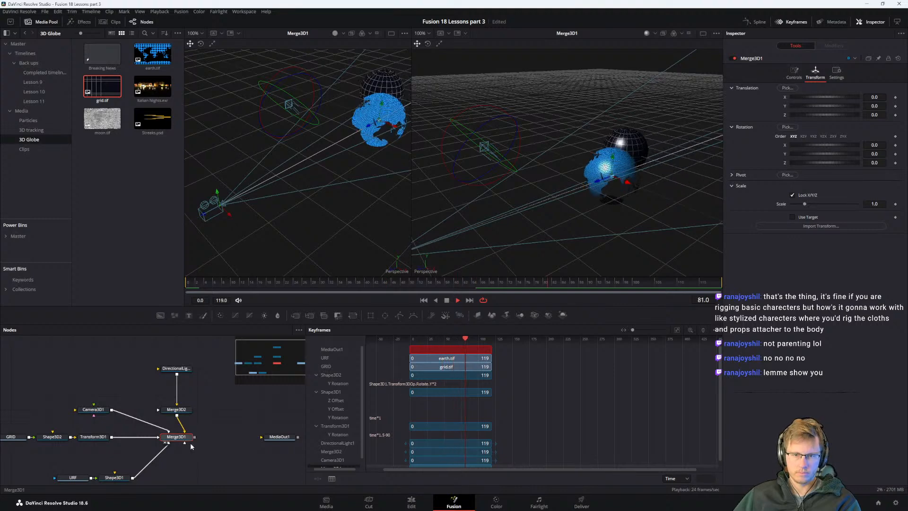
Step: Set the large Merge3D1 viewer to look through Camera3D1 and return to the guide's directional light instructions
left_click(93, 410)
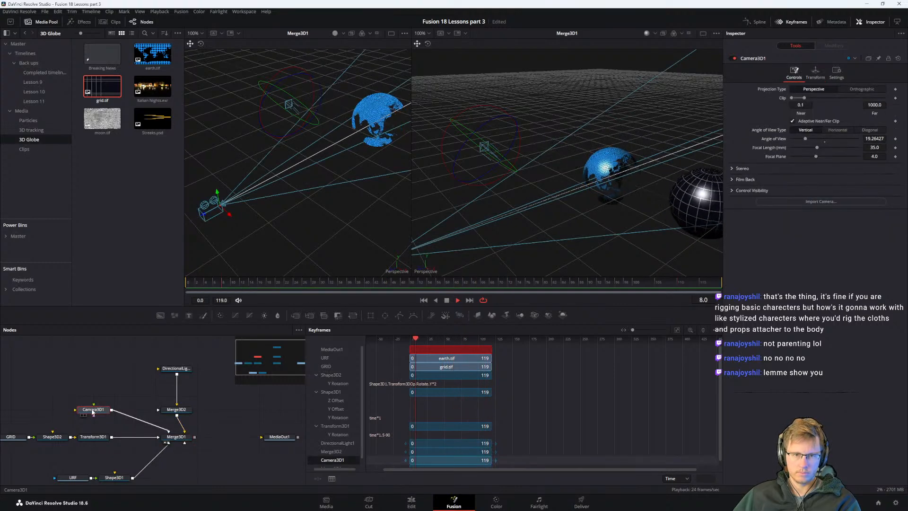
right_click(486, 219)
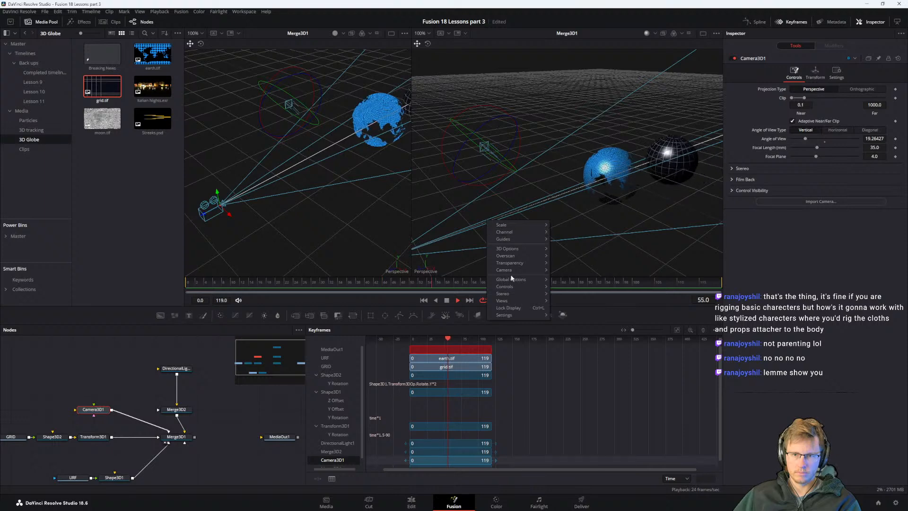
mouse_move(511, 270)
left_click(565, 270)
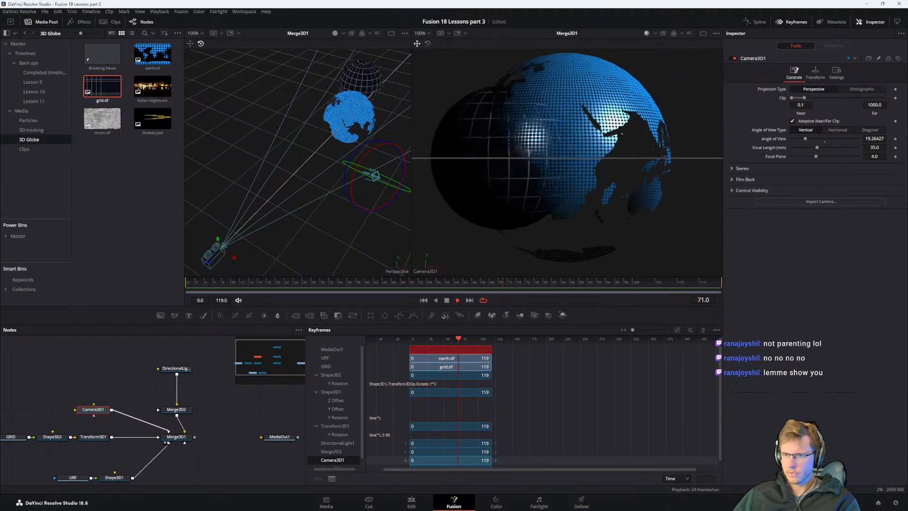
key("alt+Tab")
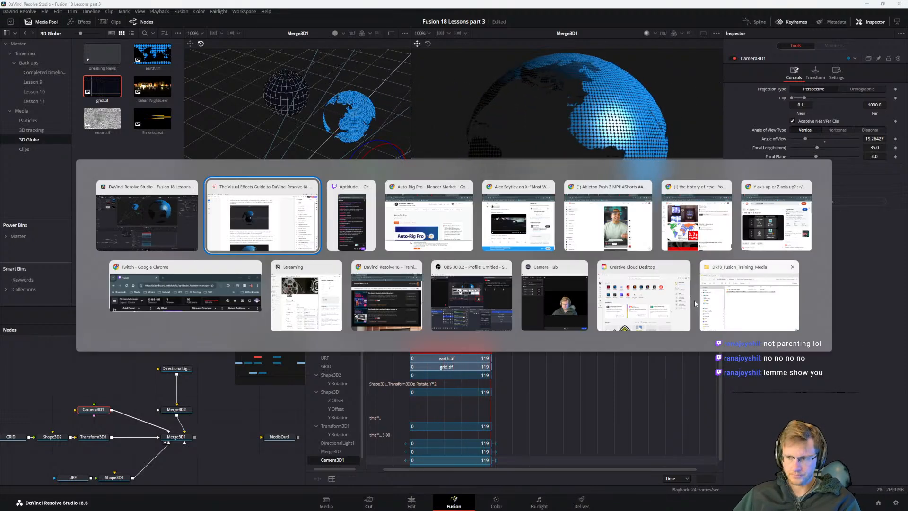
left_click(266, 231)
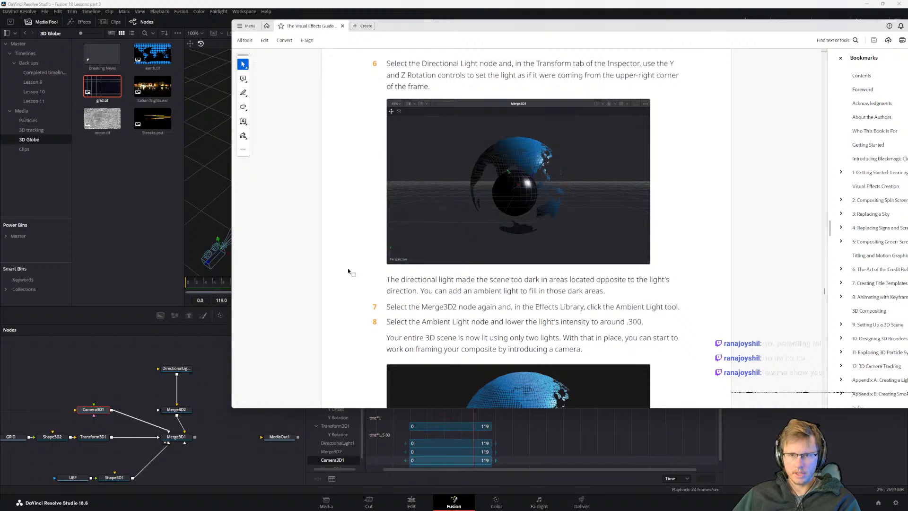
Step: Read the guide's ambient light instructions and add an Ambient Light node connected to Merge3D2, placed beside DirectionalLight1
scroll(398, 247, "down", 2)
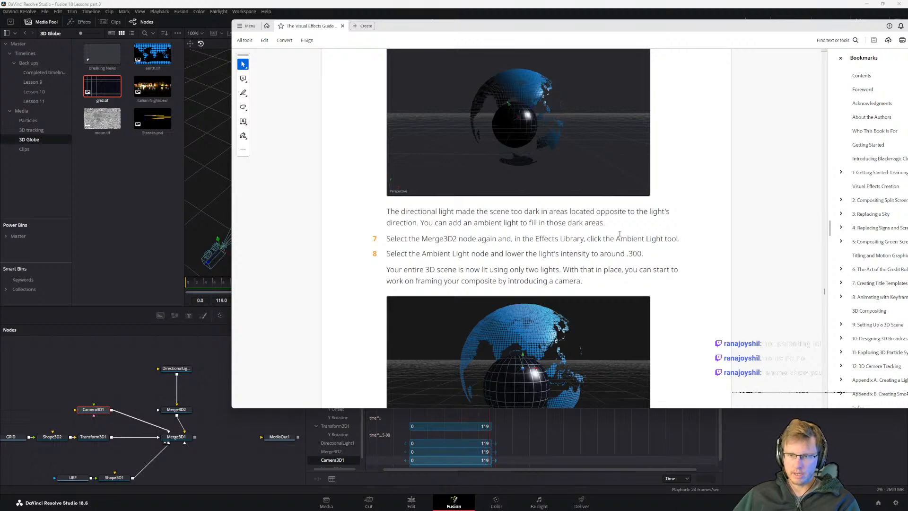
scroll(626, 241, "down", 3)
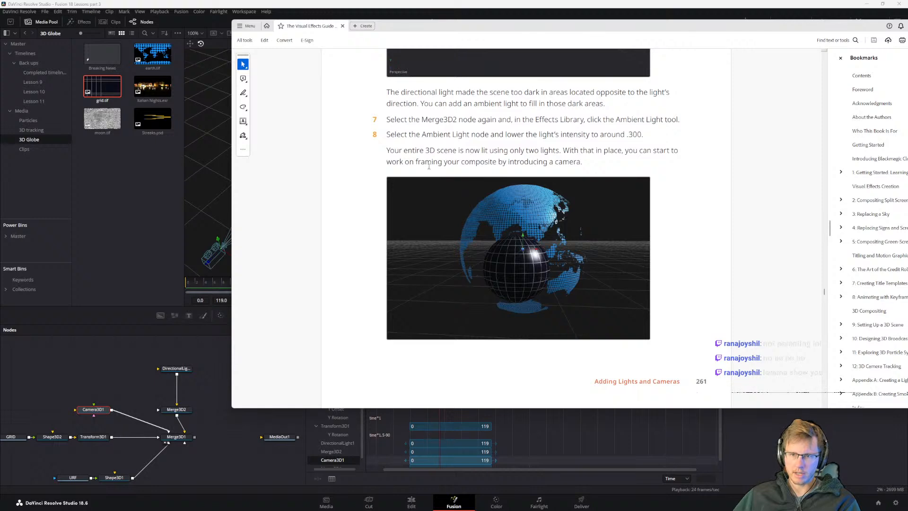
left_click(133, 390)
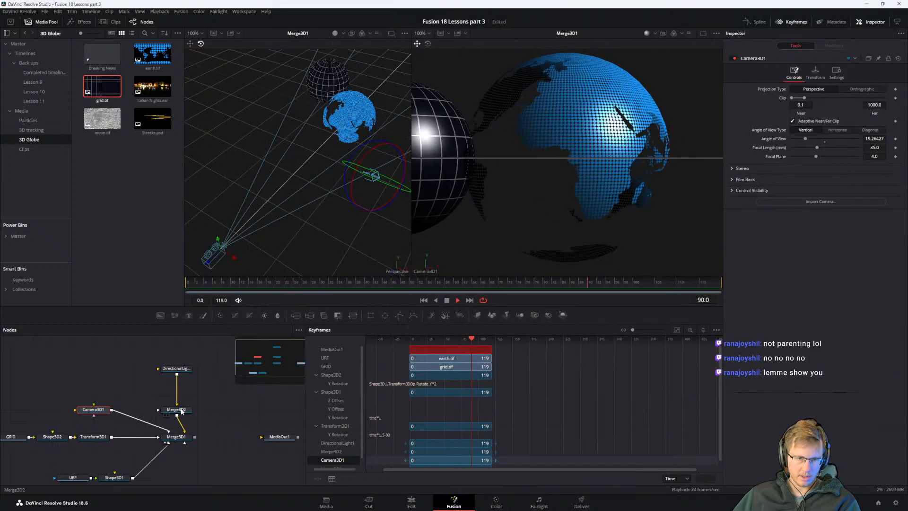
left_click_drag(186, 412, 190, 403)
key("shift+space")
type("directional light")
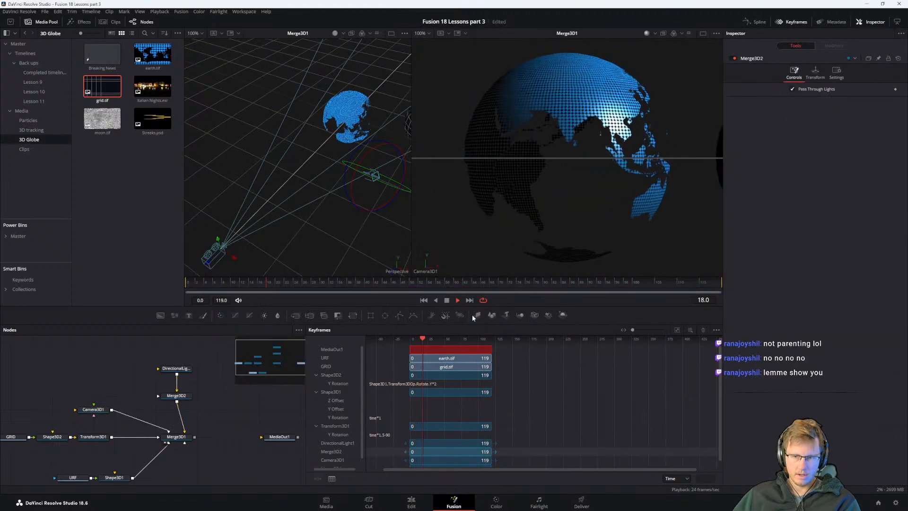
type("ambient")
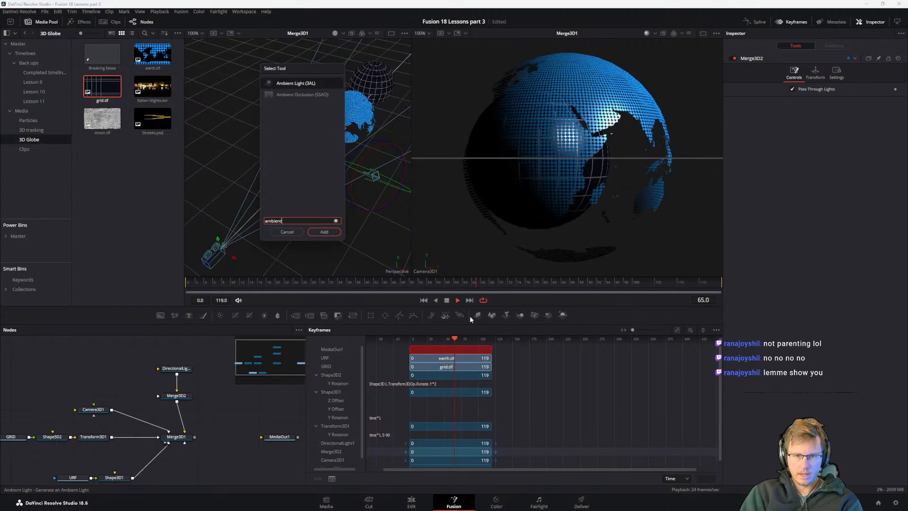
key("Return")
left_click_drag(236, 399, 207, 387)
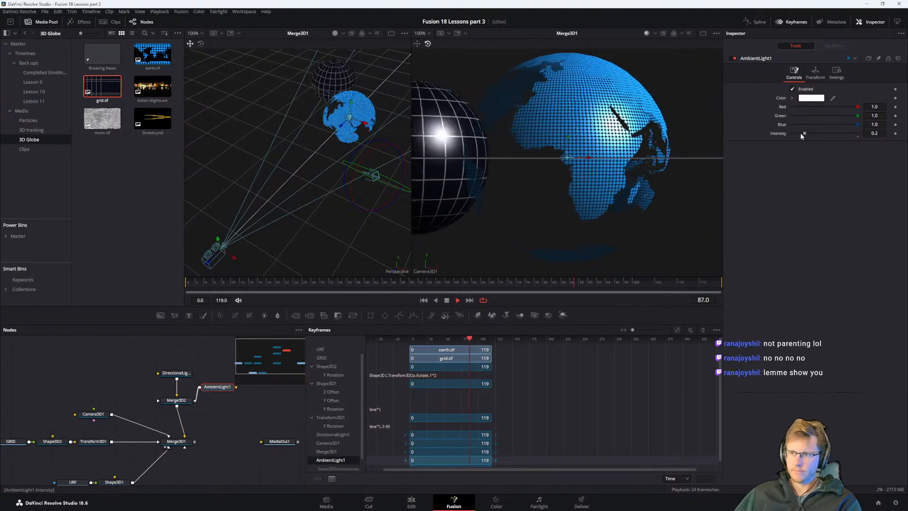
Step: Check the guide's recommended intensity and set AmbientLight1's intensity to 0.3
left_click_drag(806, 135, 846, 133)
key("alt+Tab")
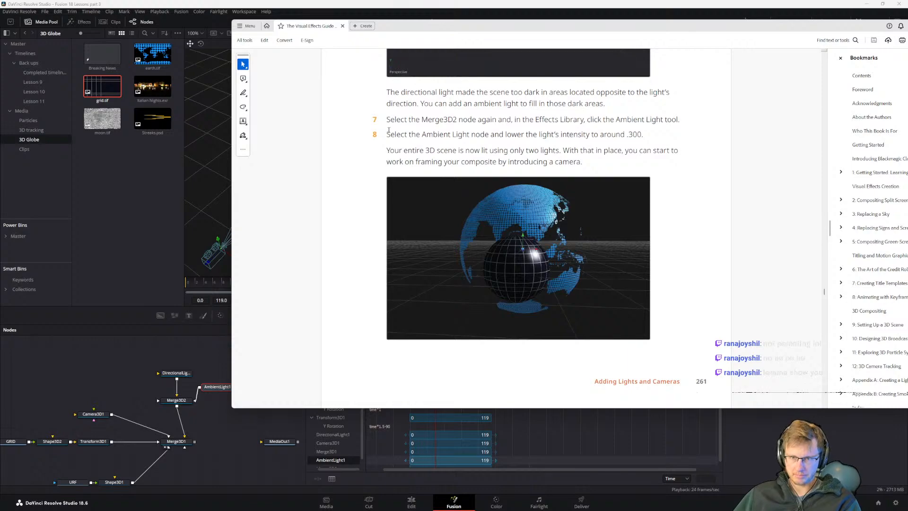
key("alt+Tab")
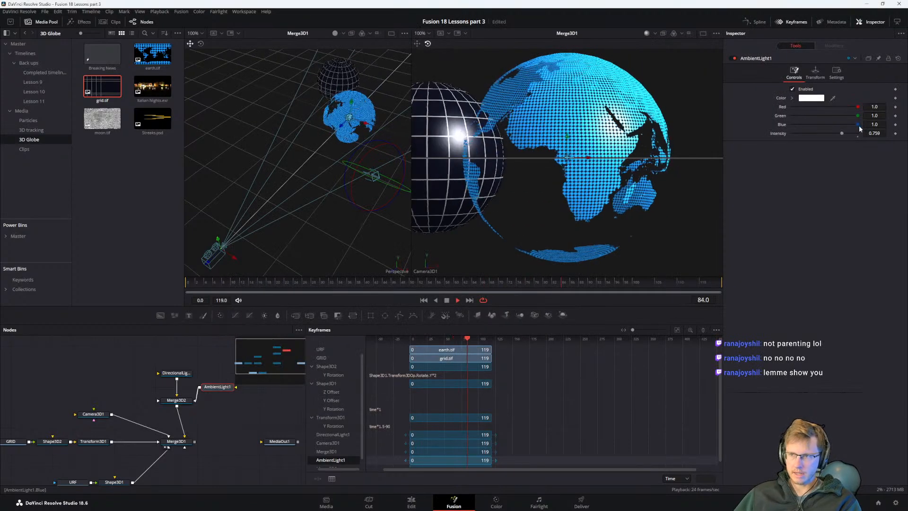
double_click(875, 133)
type("0.3")
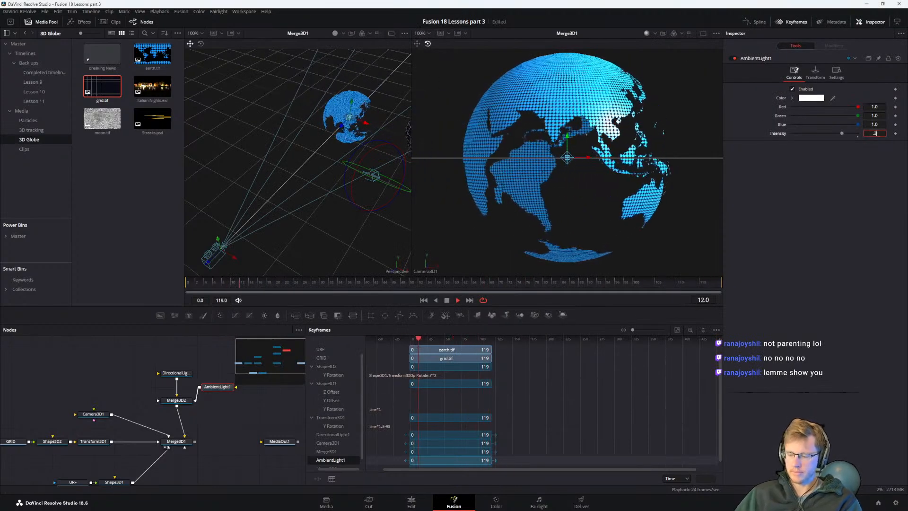
key("Tab")
left_click(842, 213)
Step: Read the guide's section on the four light types and the introduction to setting up and animating a camera
key("alt+Tab")
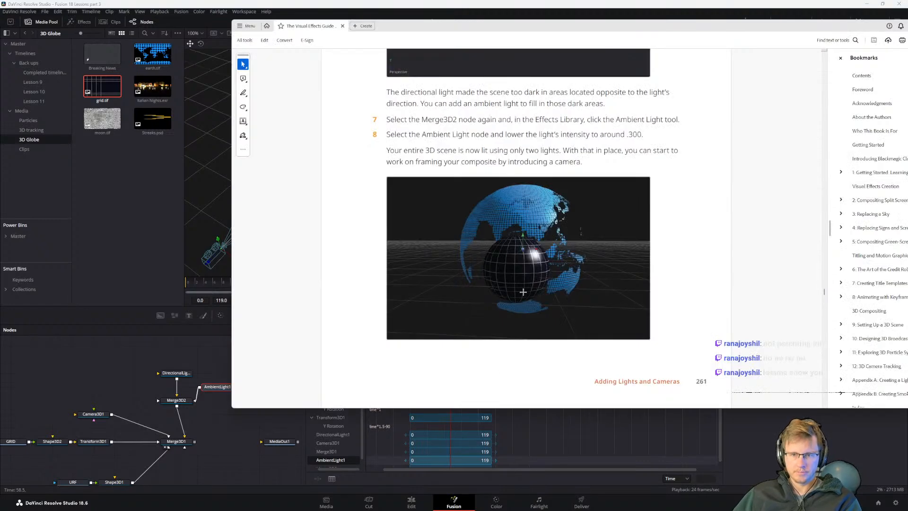
scroll(518, 271, "down", 5)
scroll(518, 272, "up", 1)
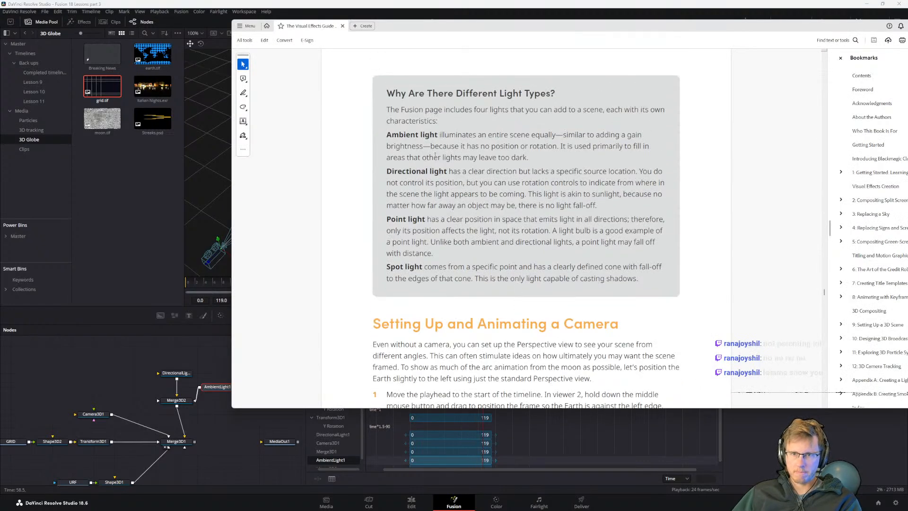
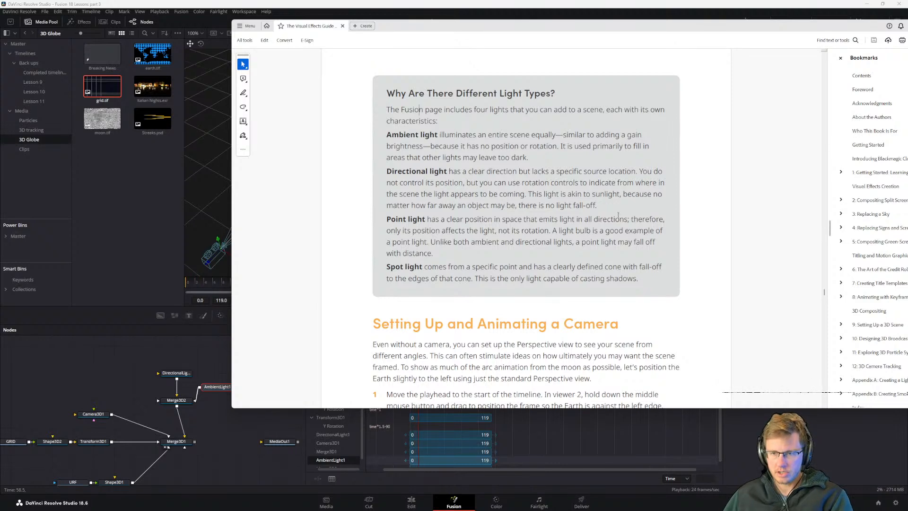
left_click_drag(552, 231, 498, 242)
left_click(489, 242)
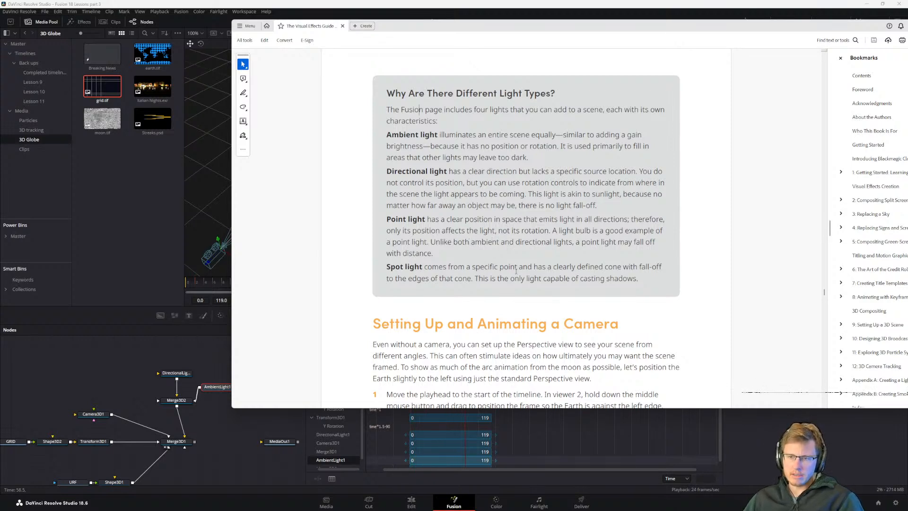
scroll(471, 259, "down", 1)
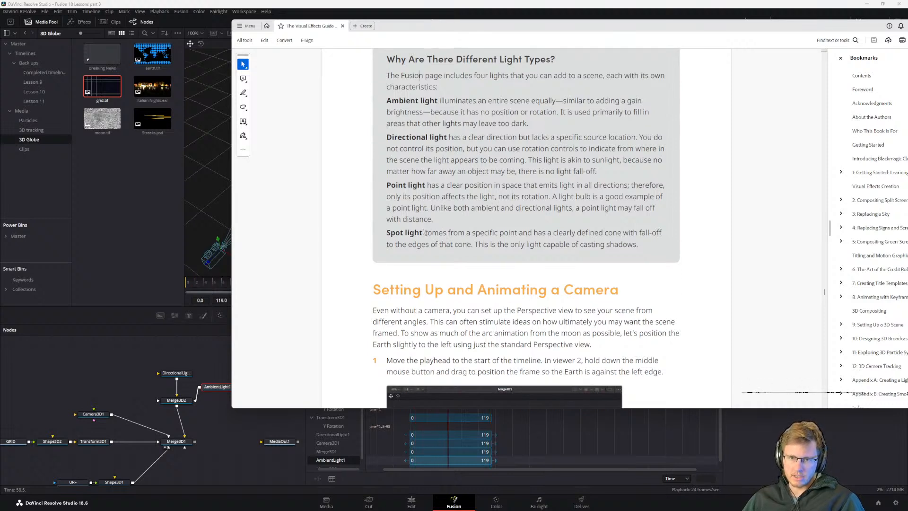
left_click_drag(424, 234, 498, 234)
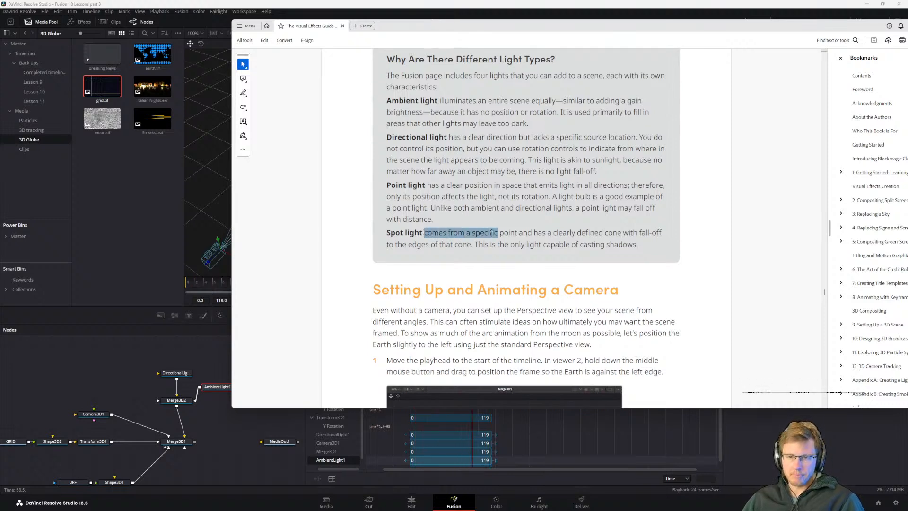
left_click(471, 239)
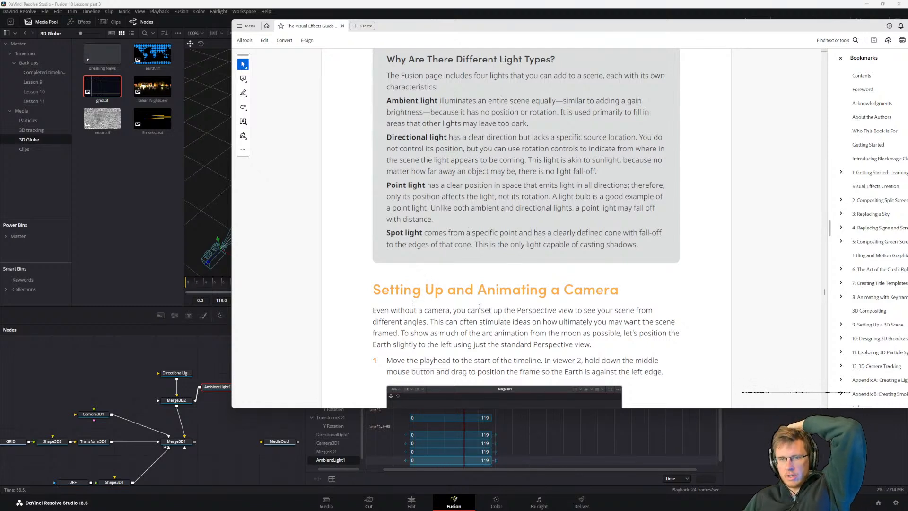
scroll(480, 307, "down", 4)
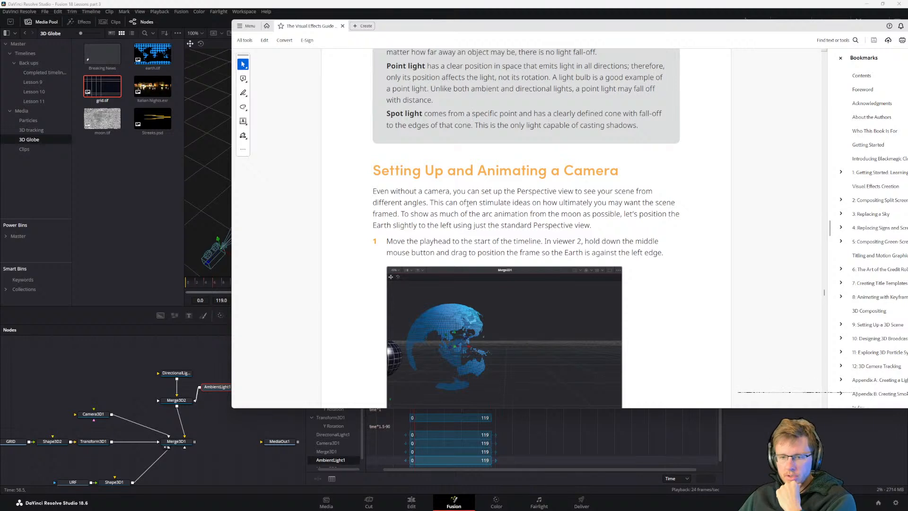
scroll(467, 204, "down", 1)
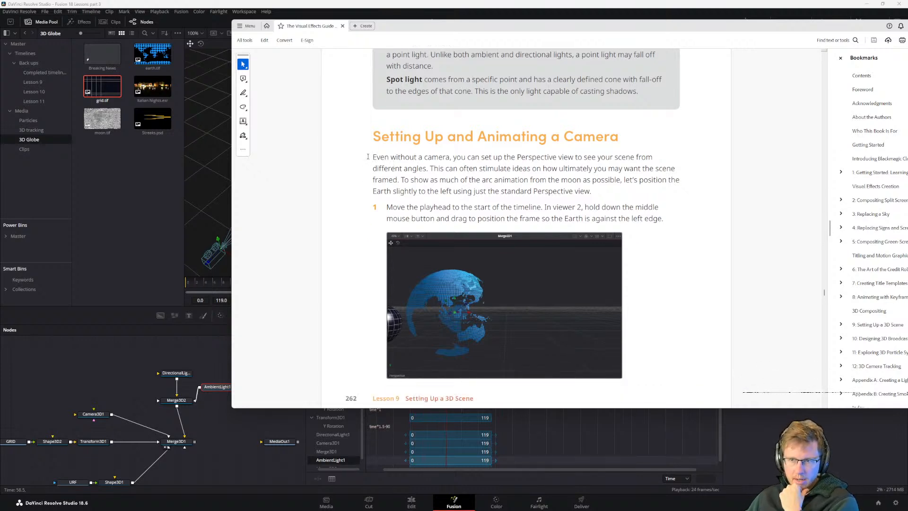
left_click_drag(373, 157, 472, 191)
left_click(472, 191)
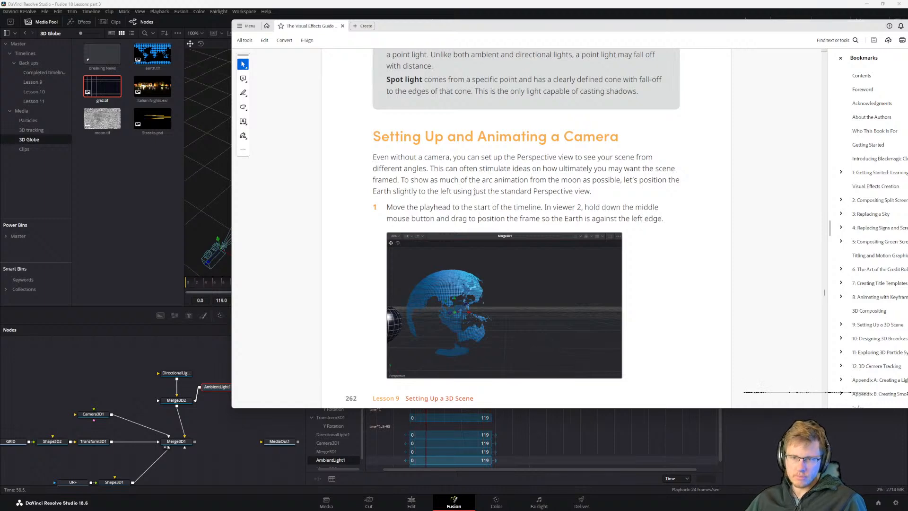
Step: Return to DaVinci Resolve and switch the larger Merge3D1 viewer from Camera3D1 to the Perspective view
key("alt+Tab")
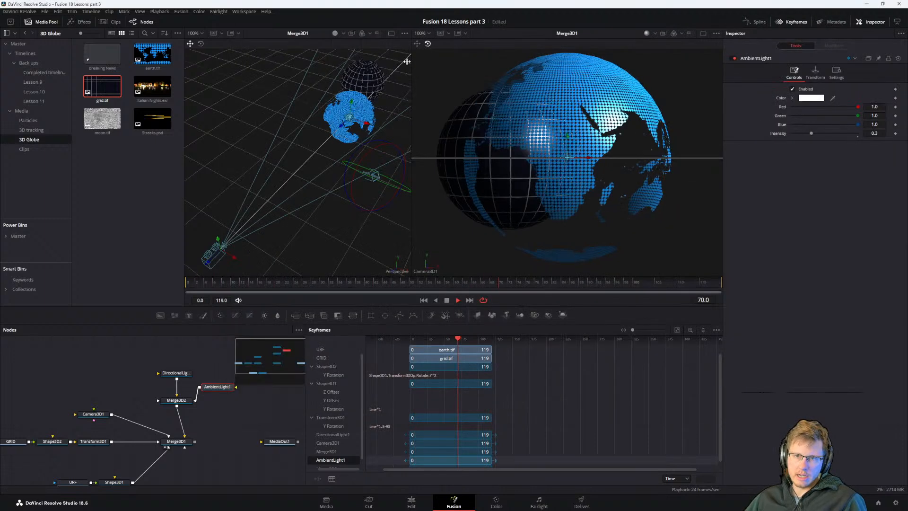
right_click(319, 216)
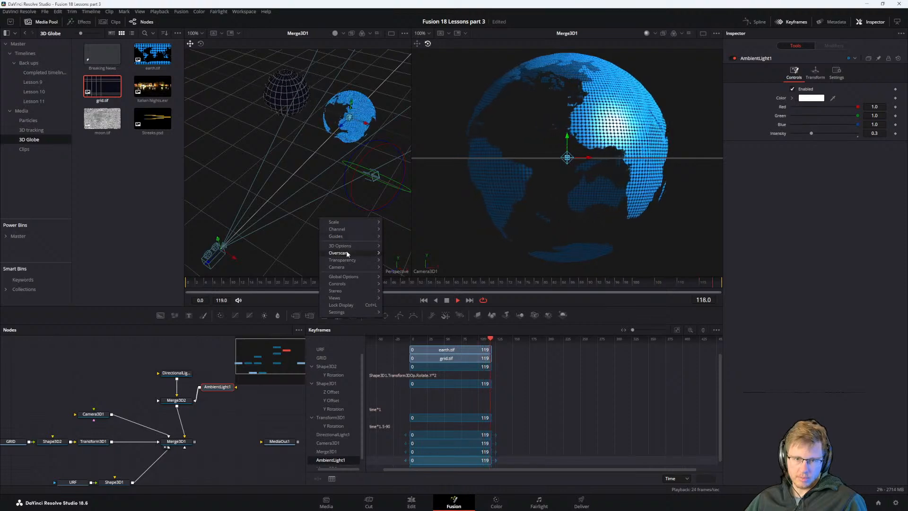
mouse_move(337, 267)
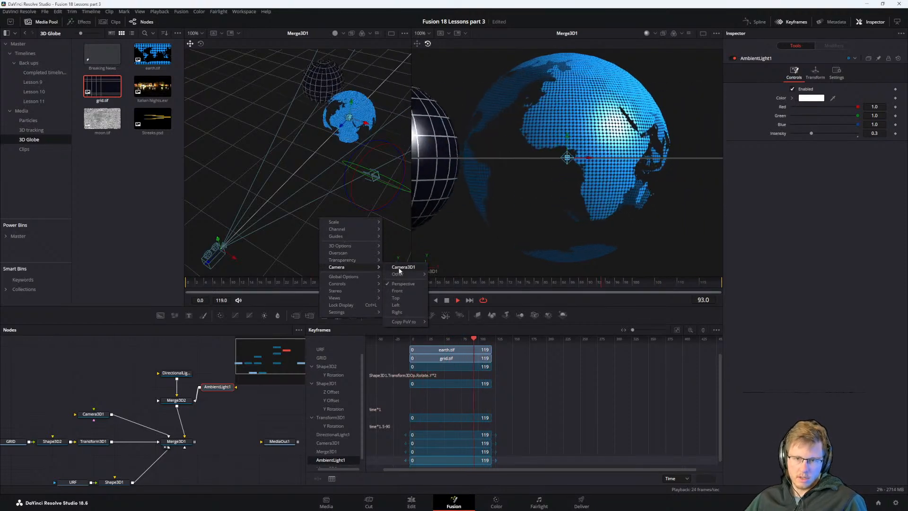
right_click(506, 198)
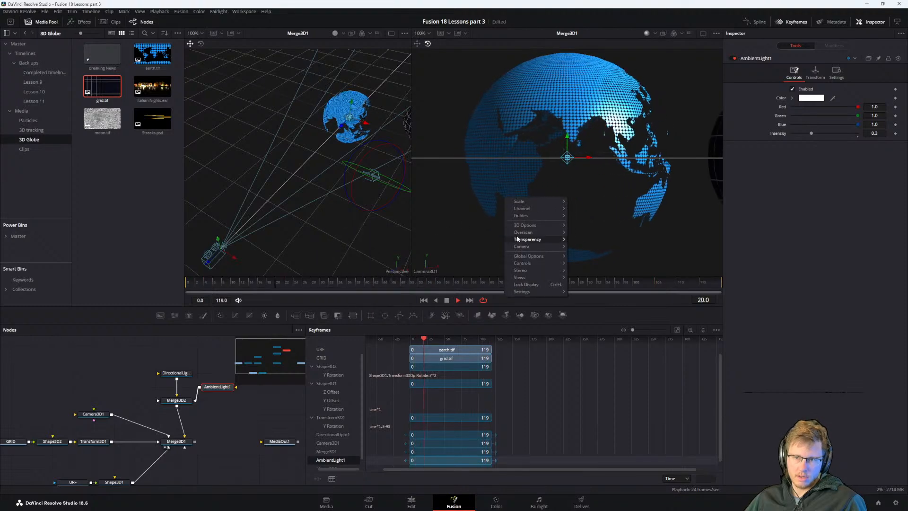
mouse_move(533, 246)
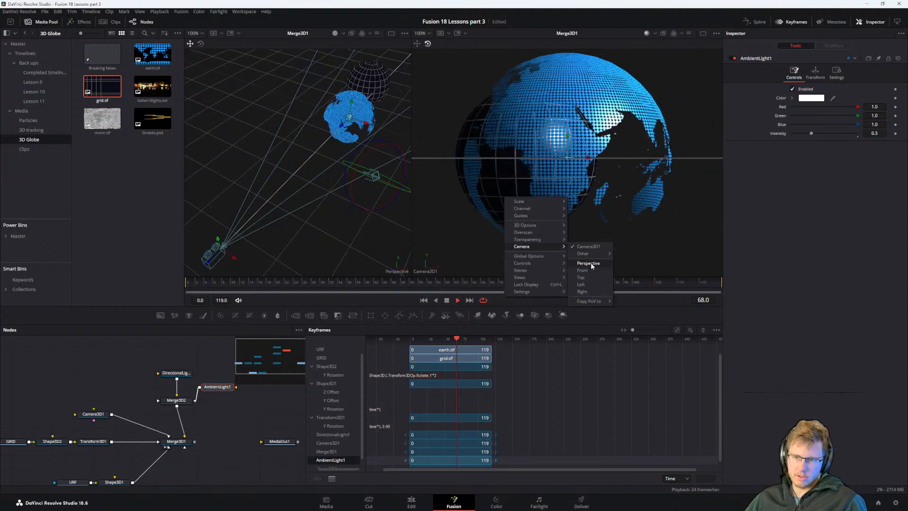
left_click(591, 262)
Step: Switch the larger Merge3D1 viewer from alpha to color display and orbit its Perspective view around the earth and grid sphere
right_click(582, 223)
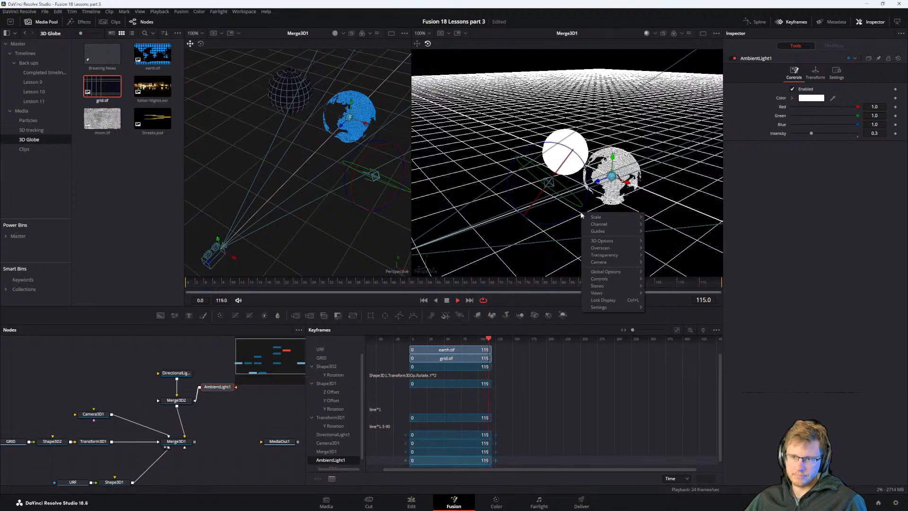
right_click(562, 214)
right_click(522, 227)
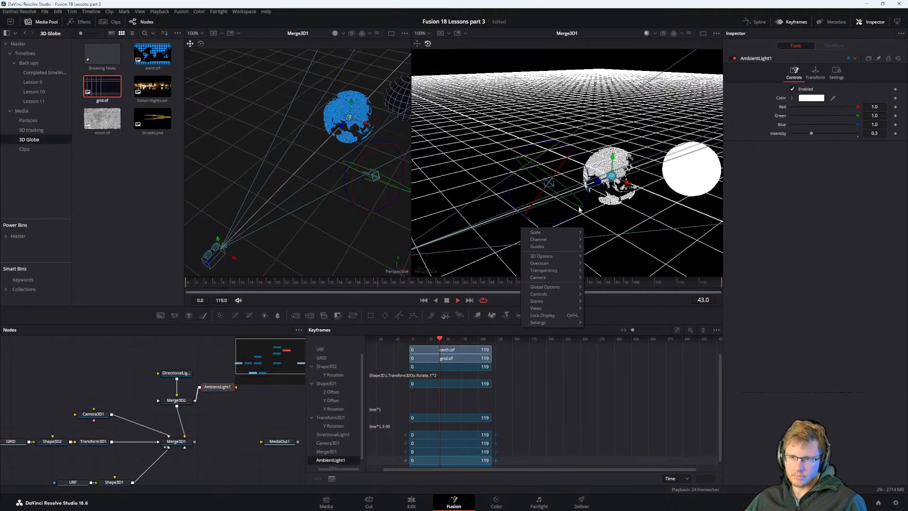
mouse_move(590, 216)
left_mouse_down()
mouse_move(623, 211)
mouse_move(579, 215)
mouse_move(591, 214)
left_mouse_up()
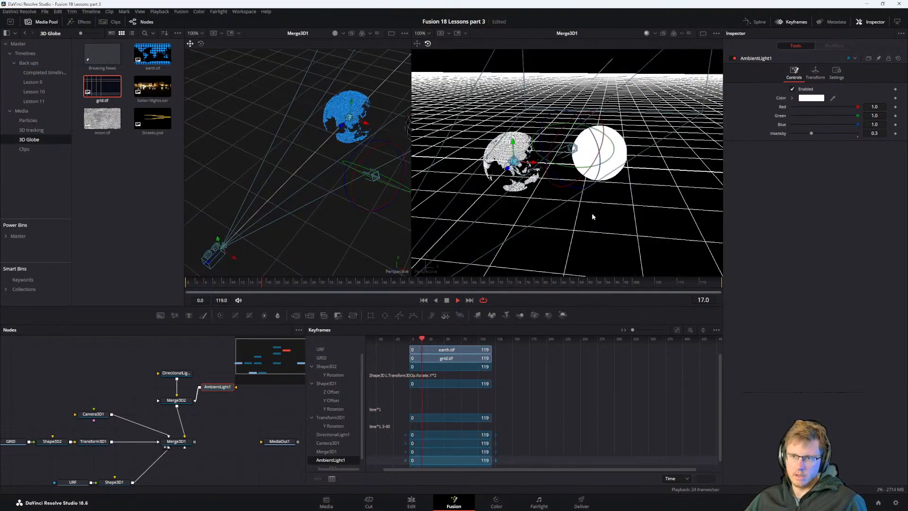
key("a")
right_click(567, 219)
left_click_drag(566, 221, 542, 226)
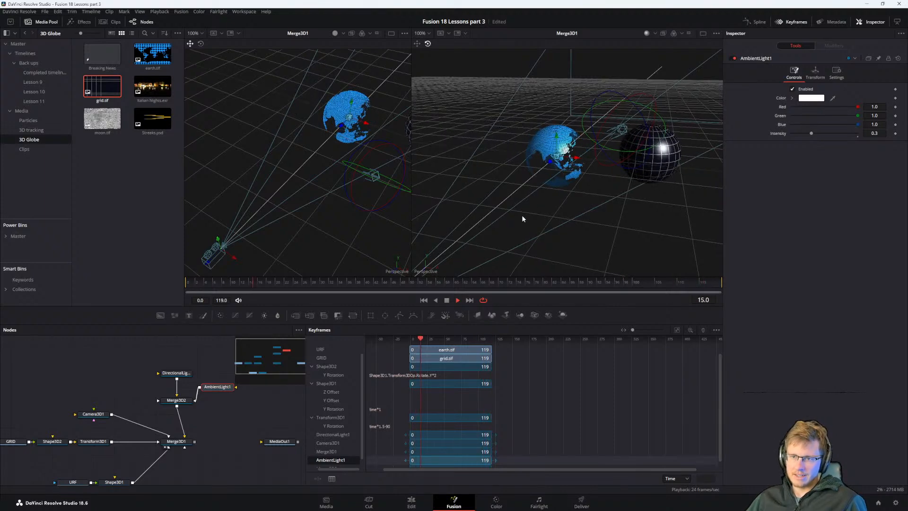
key("a")
key("c")
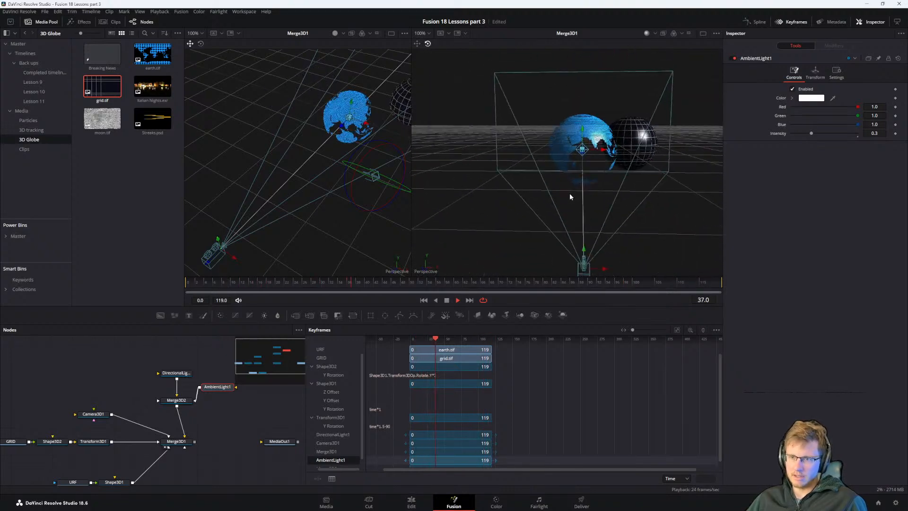
Step: Enlarge the Perspective viewer to 200% and frame the earth against the left side as in the guide
scroll(581, 178, "up", 10)
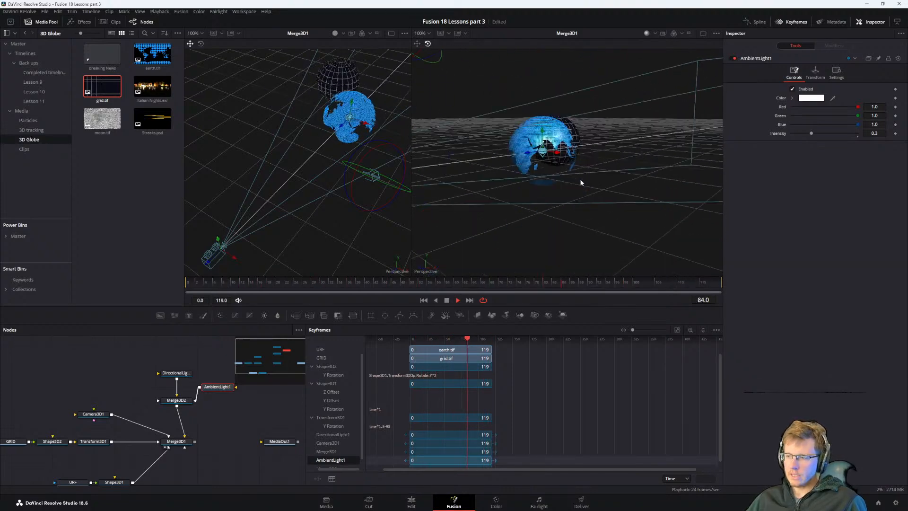
scroll(555, 200, "down", 8)
scroll(557, 185, "up", 6)
scroll(560, 203, "down", 3)
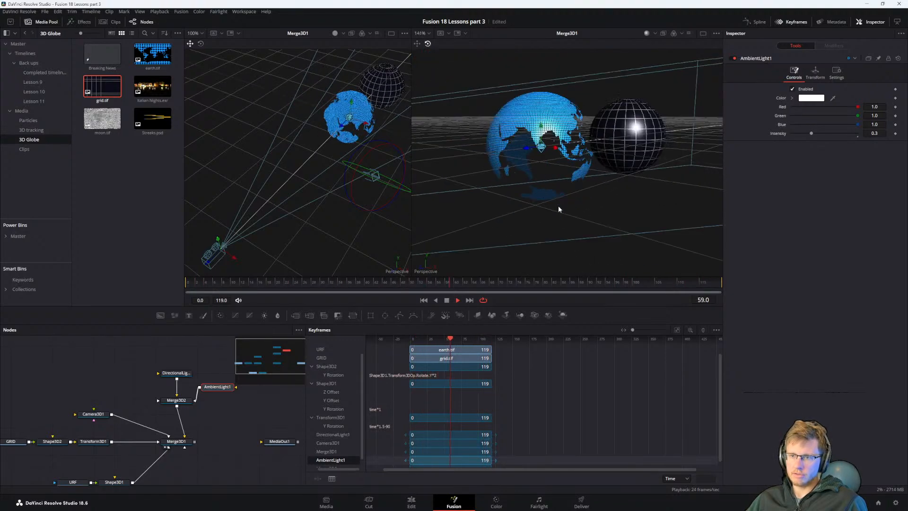
scroll(562, 193, "up", 4)
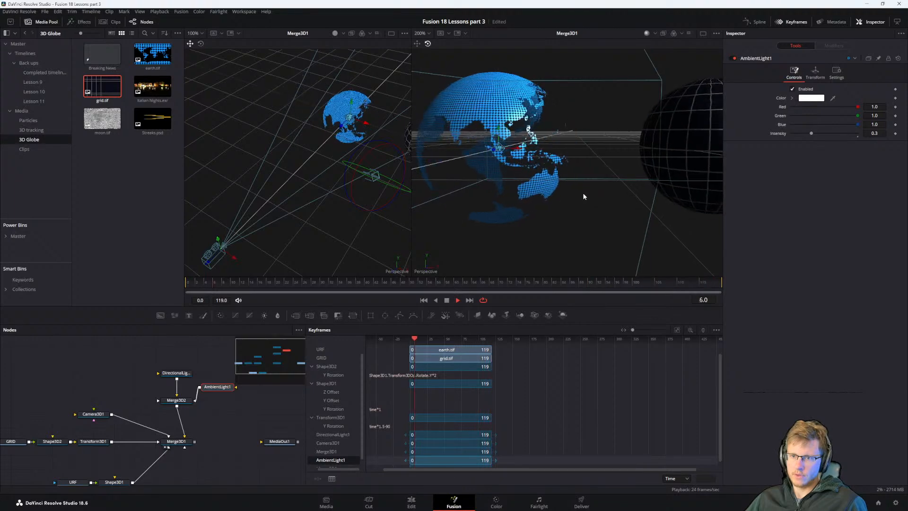
Step: Read the guide's steps for viewing through Camera3D1 and copying the Perspective view to it, and return to DaVinci Resolve
key("alt+Tab")
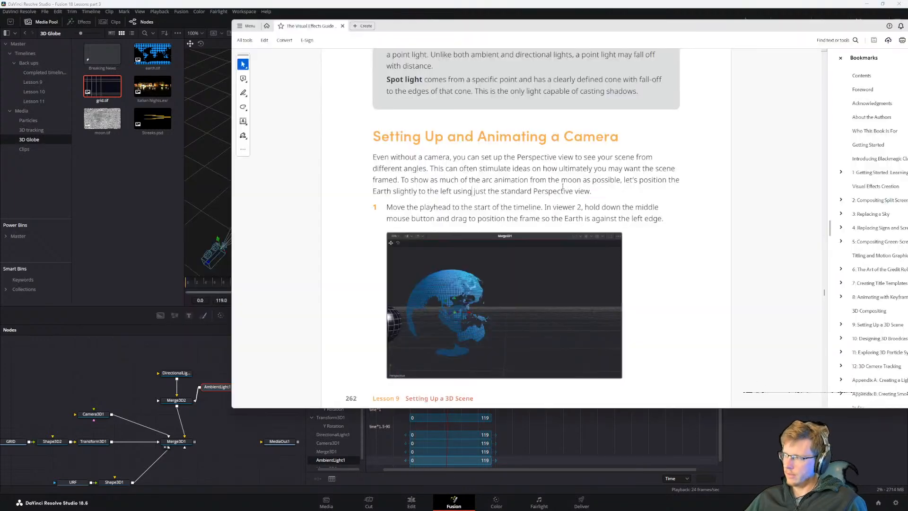
scroll(418, 232, "down", 8)
scroll(423, 189, "up", 1)
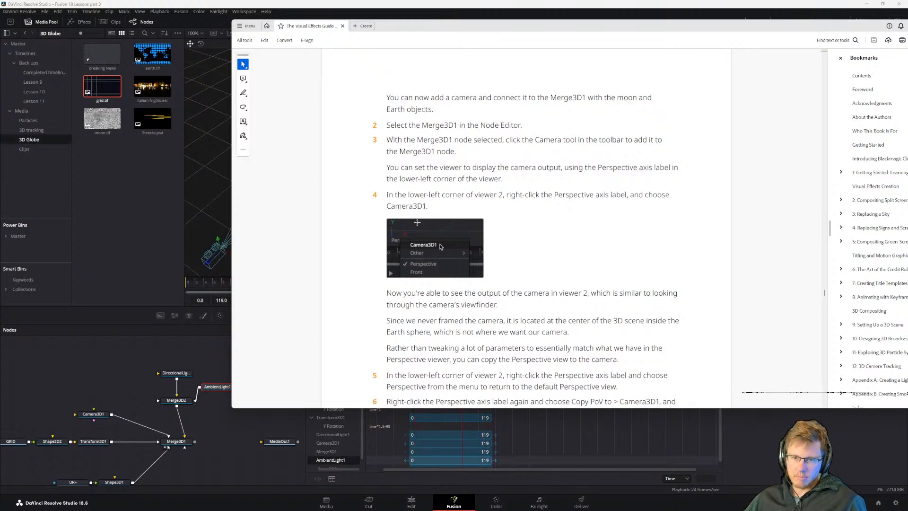
left_click(400, 3)
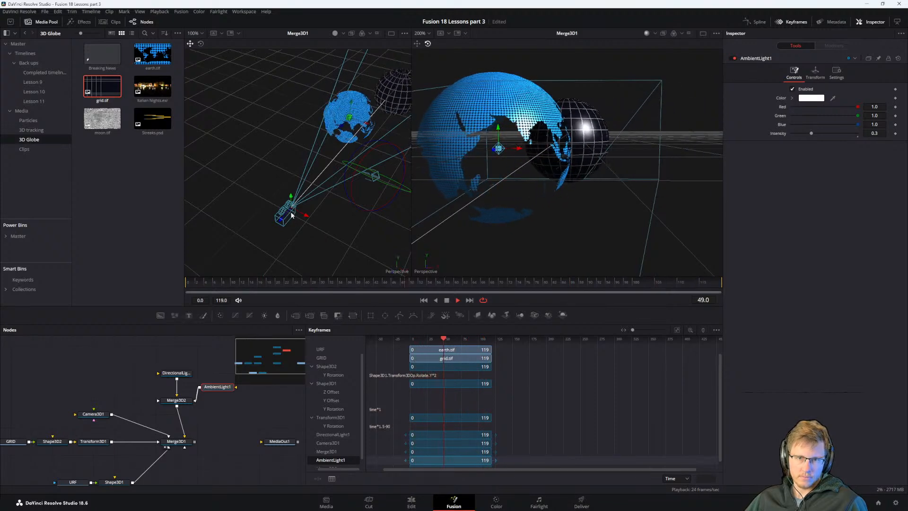
Step: Show Camera3D1's view in the larger Merge3D1 viewer and pull the camera farther back from the earth in the smaller viewer
left_click(201, 44)
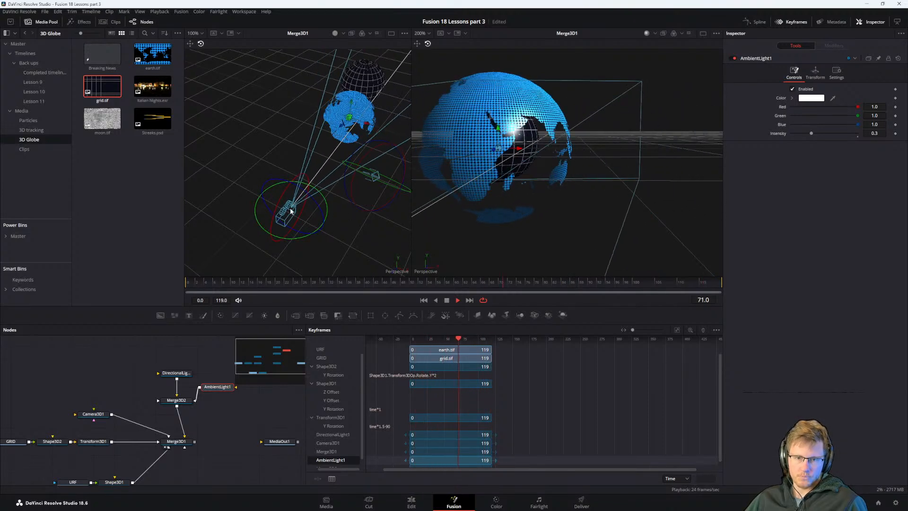
right_click(532, 217)
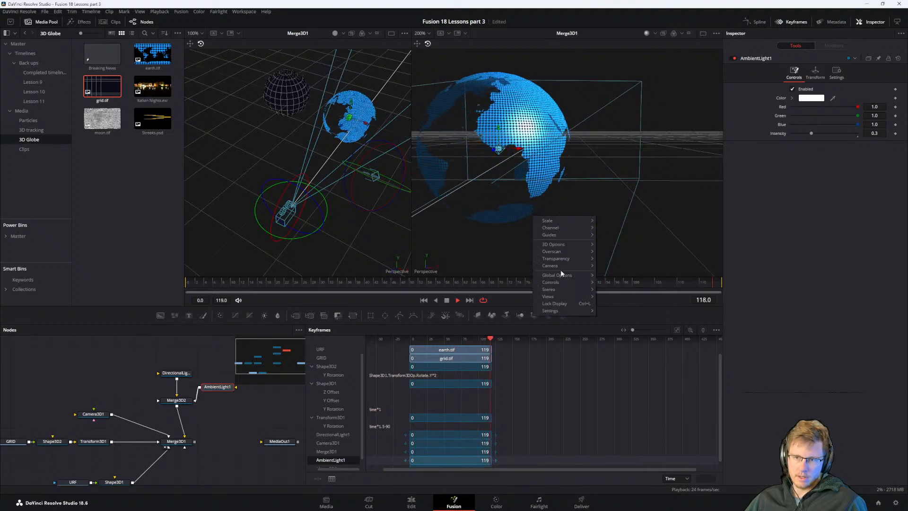
mouse_move(564, 265)
left_click(620, 265)
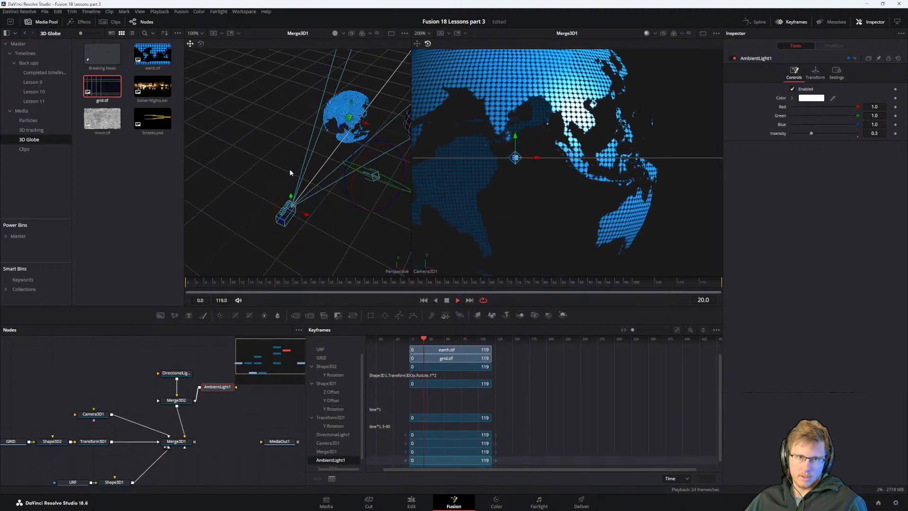
left_click_drag(281, 221, 237, 257)
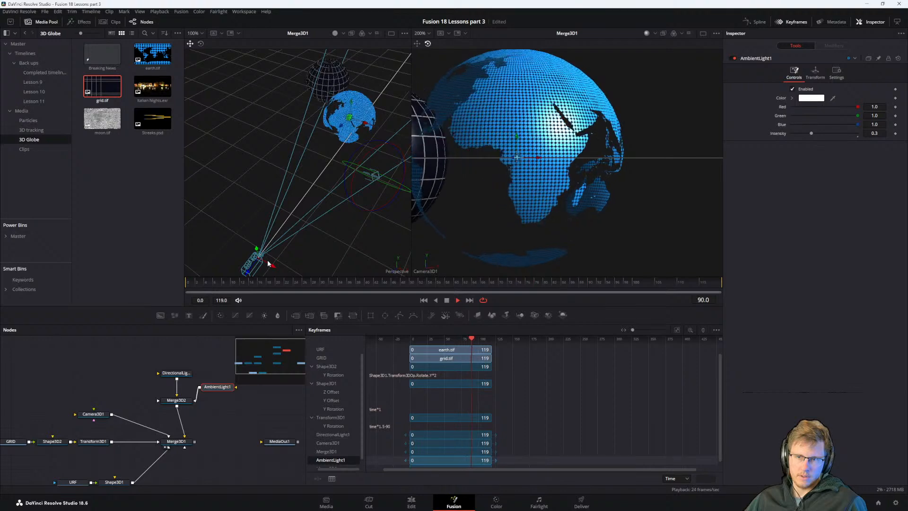
Step: Read the guide's steps for copying the PoV to the camera and return the larger Merge3D1 viewer to Perspective
key("alt+Tab")
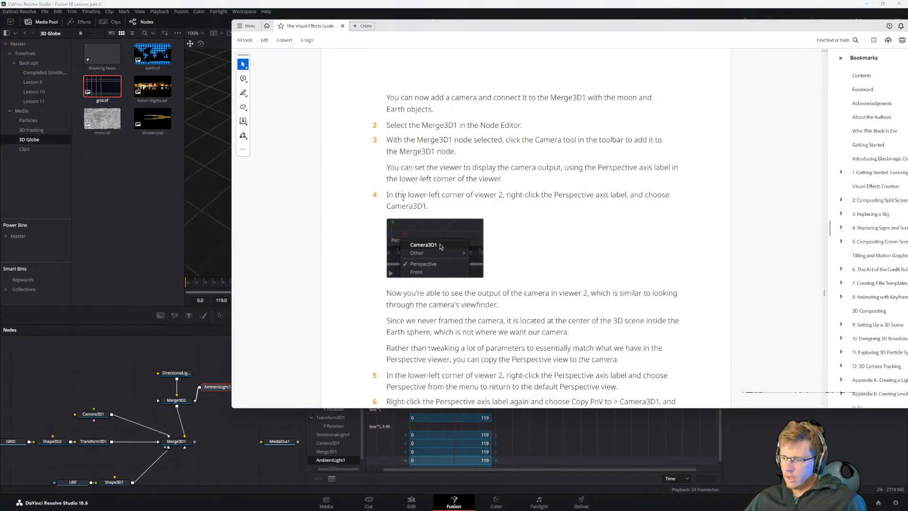
scroll(403, 198, "down", 5)
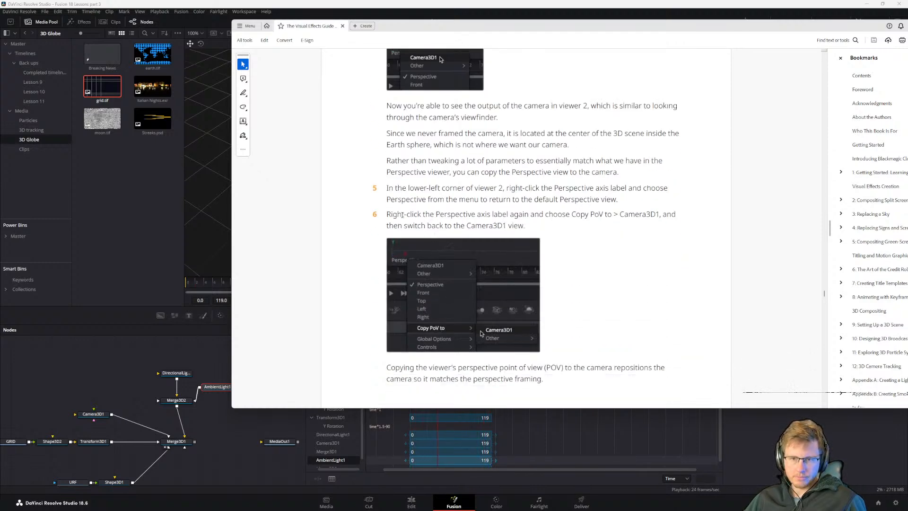
left_click(119, 375)
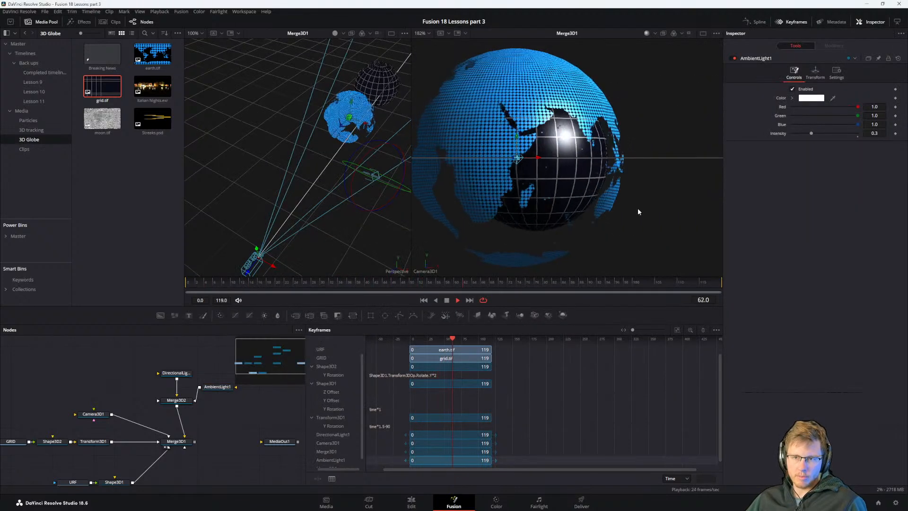
right_click(674, 209)
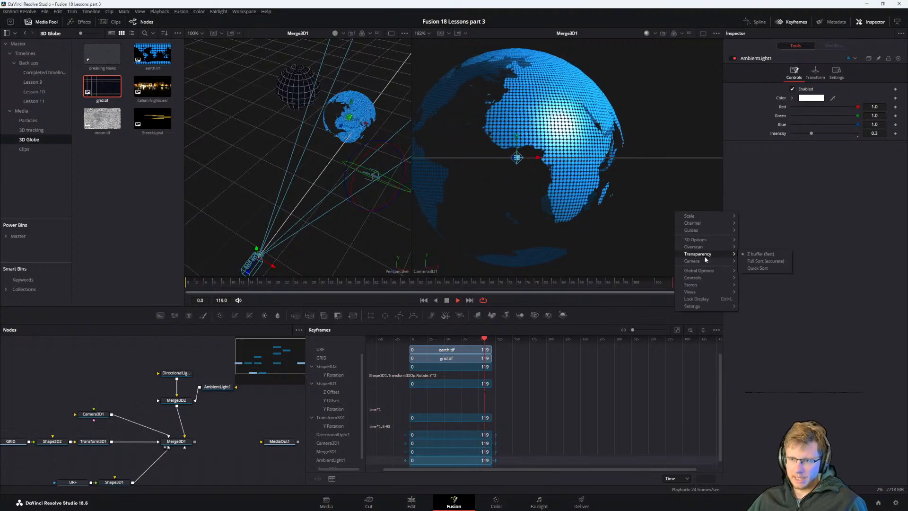
mouse_move(700, 262)
left_click(752, 262)
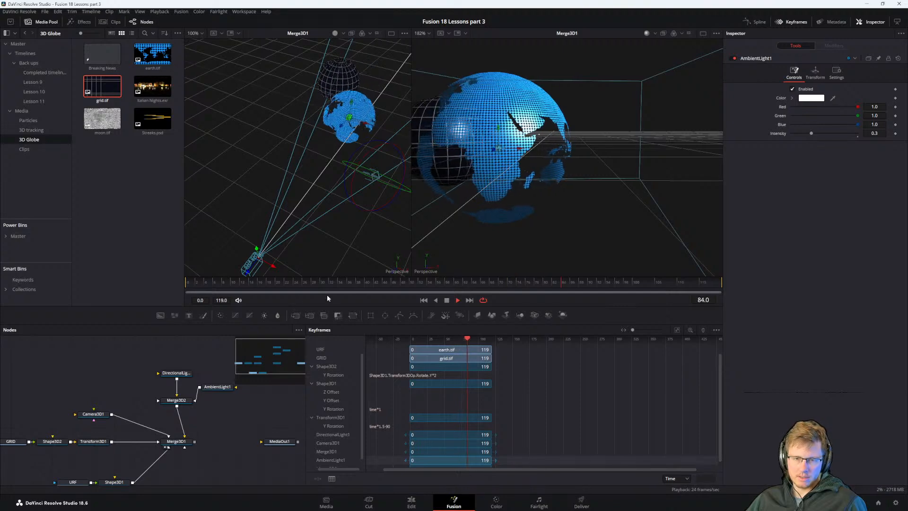
Step: Recheck the guide and copy the larger Merge3D1 viewer's Perspective PoV to Camera3D1
right_click(559, 239)
key("alt+Tab")
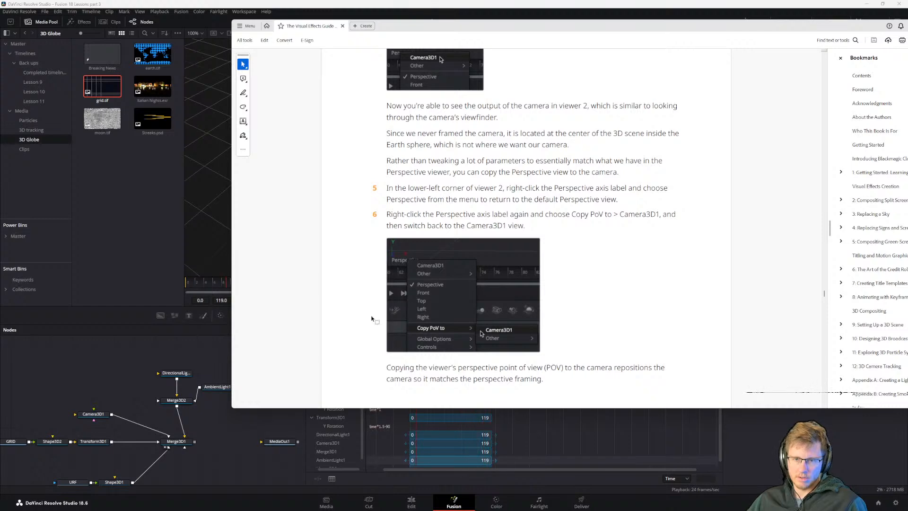
left_click(159, 358)
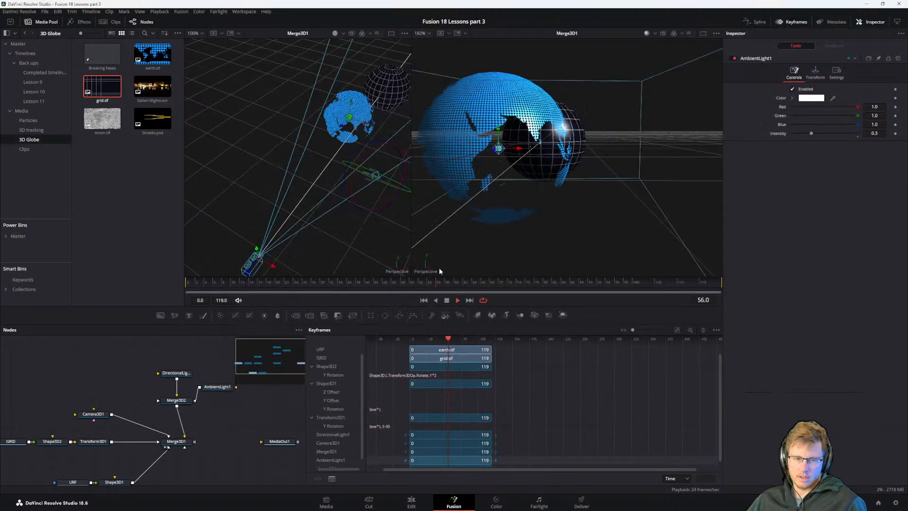
right_click(423, 273)
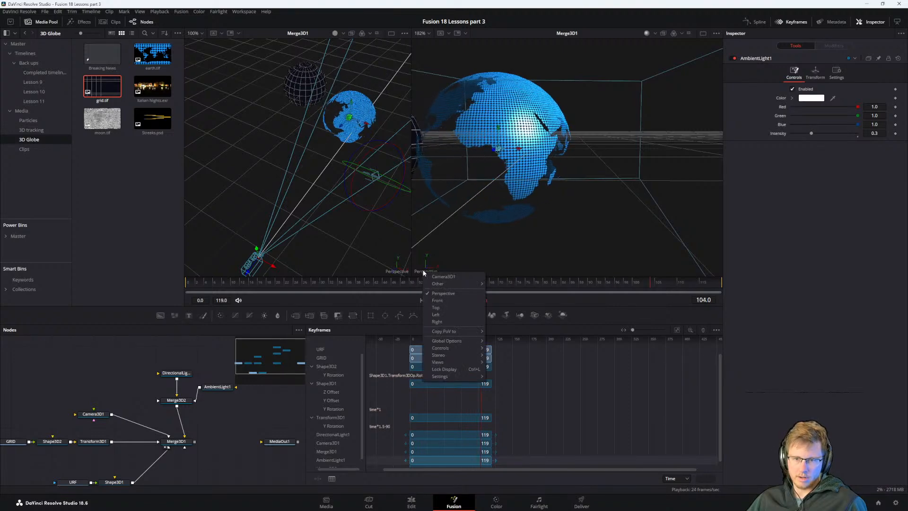
mouse_move(457, 332)
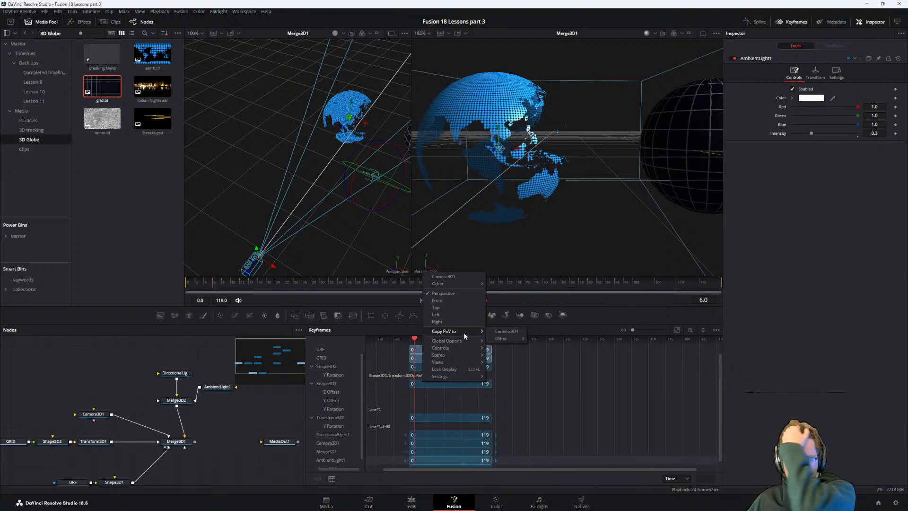
left_click(505, 331)
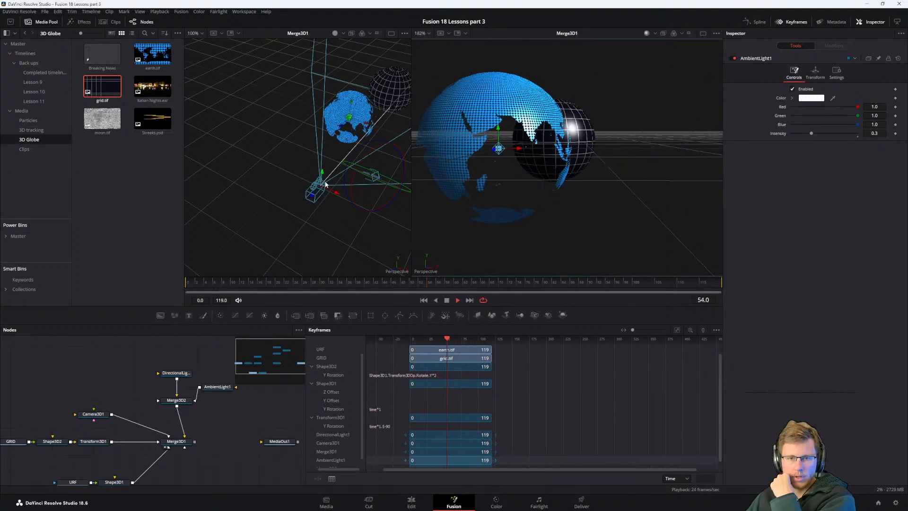
Step: Switch the larger Merge3D1 viewer from Perspective to the Camera3D1 view
right_click(503, 213)
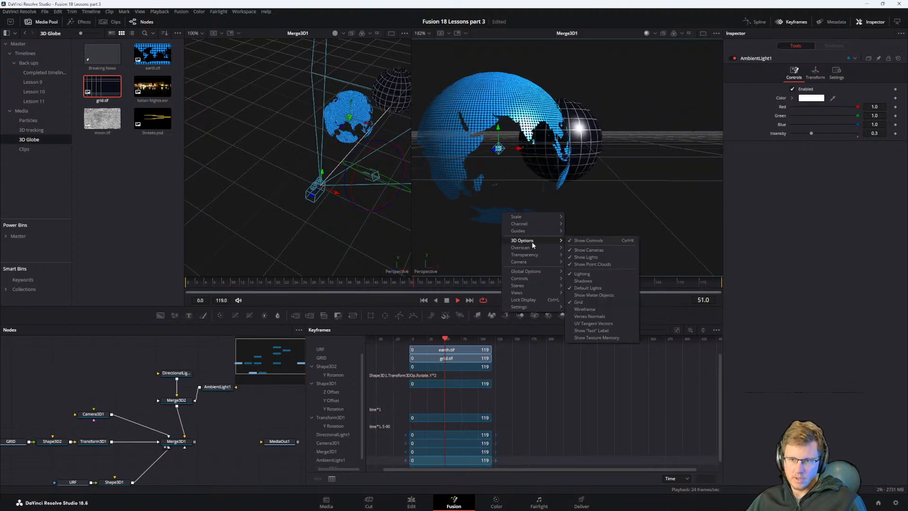
mouse_move(533, 262)
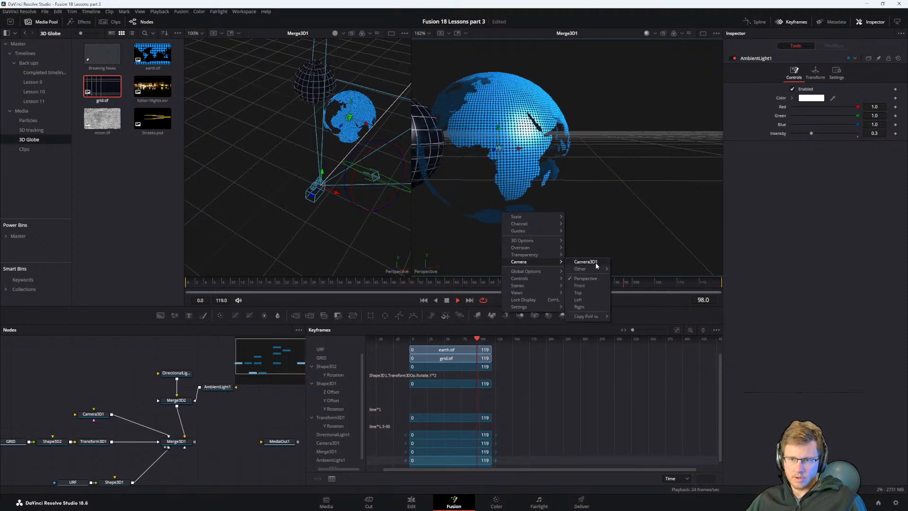
left_click(588, 262)
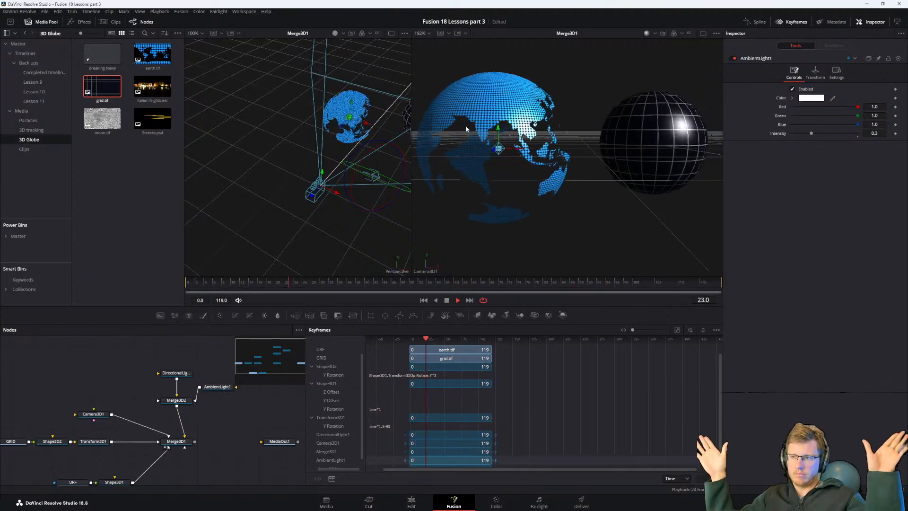
Step: Read the guide's following steps on animating the camera pull-back and select the Merge3D1 node in DaVinci Resolve
key("alt+Tab")
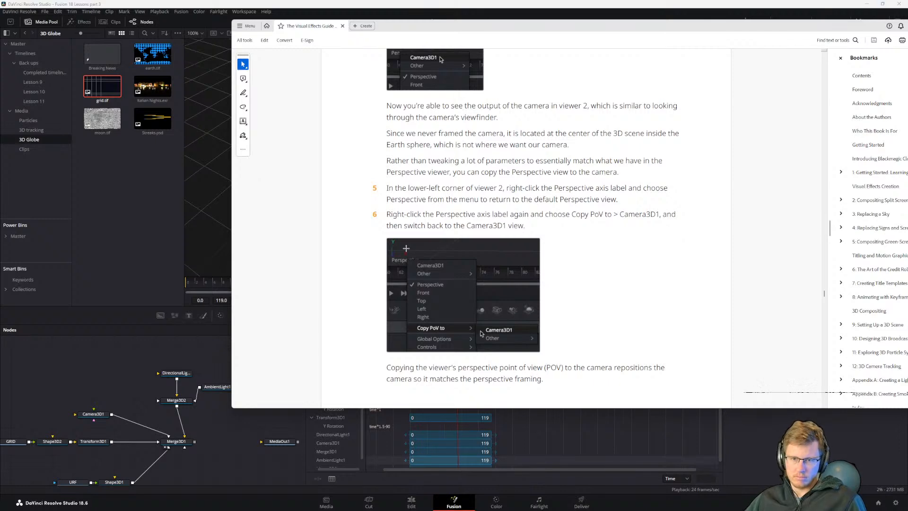
scroll(443, 269, "down", 1)
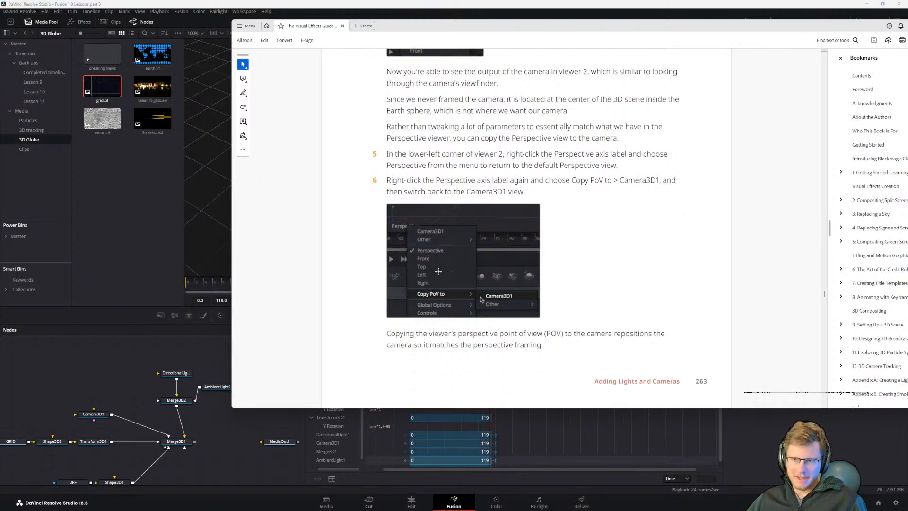
scroll(425, 280, "down", 10)
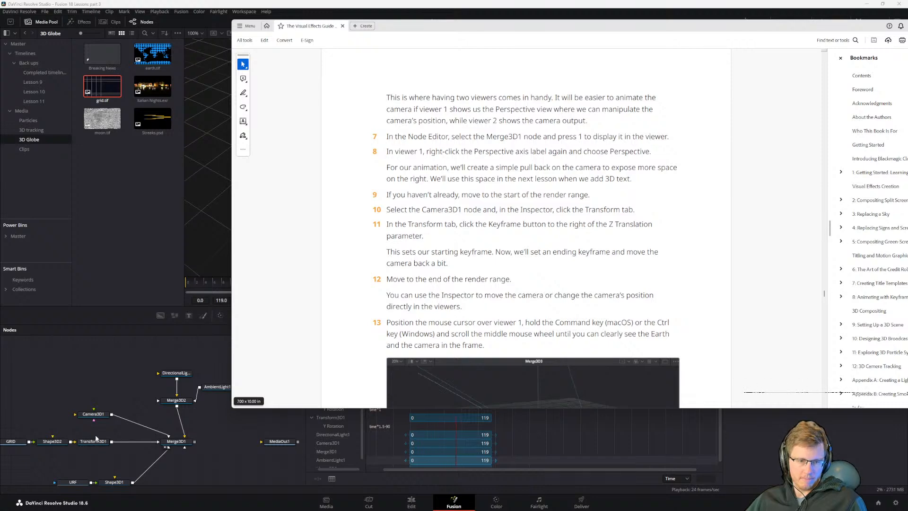
left_click(182, 440)
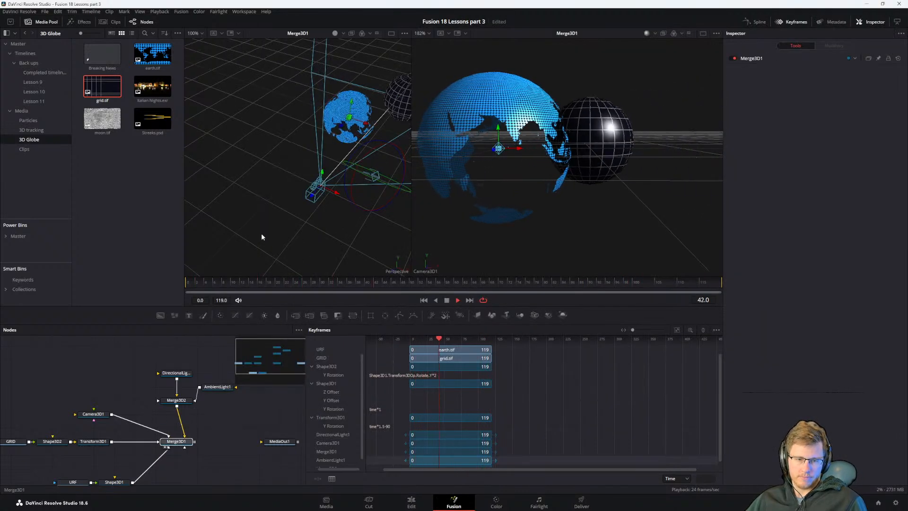
Step: Switch to the Chrome window with the Instagram rigging posts, place it over DaVinci Resolve and enlarge it downward and sideways
key("alt+Tab")
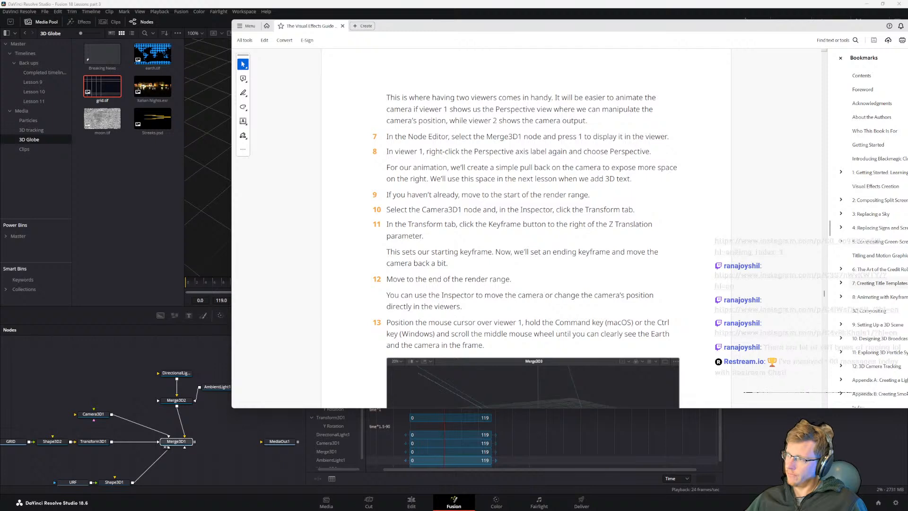
left_click_drag(907, 189, 593, 33)
left_click_drag(652, 134, 841, 147)
left_click_drag(456, 352, 461, 364)
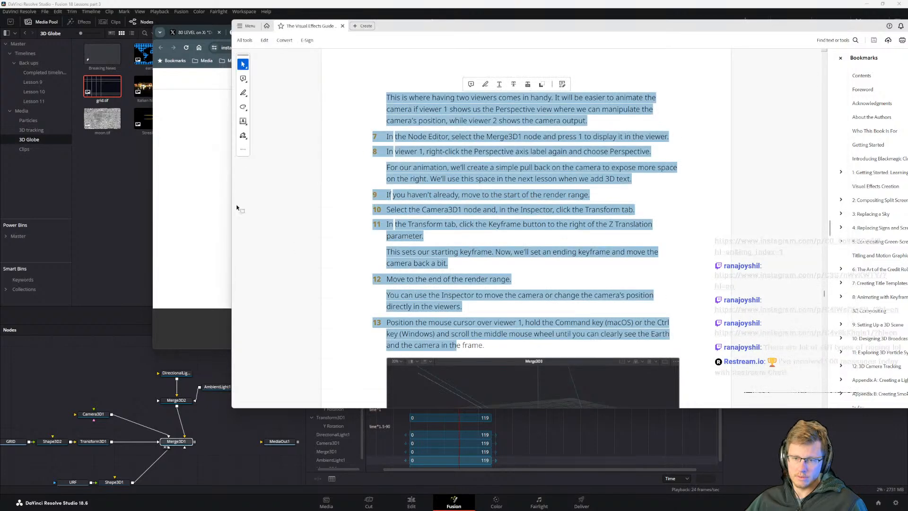
left_click(203, 25)
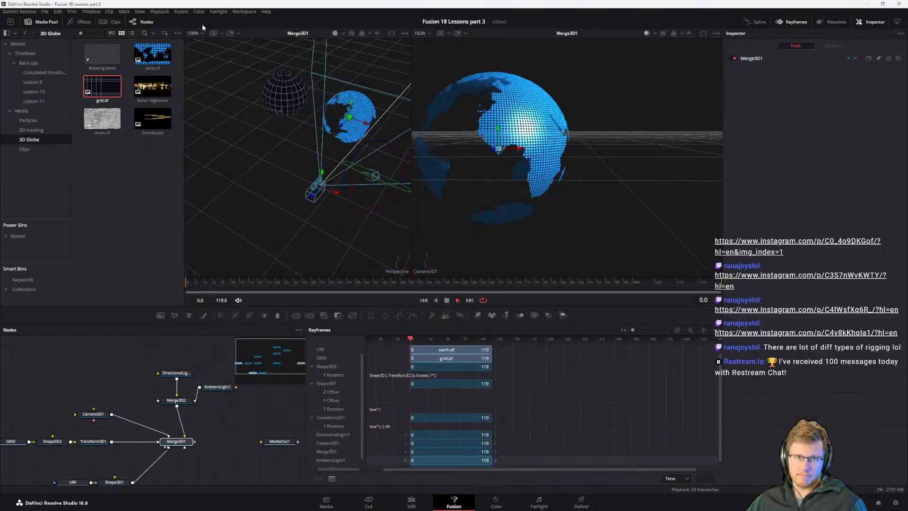
key("alt+Tab")
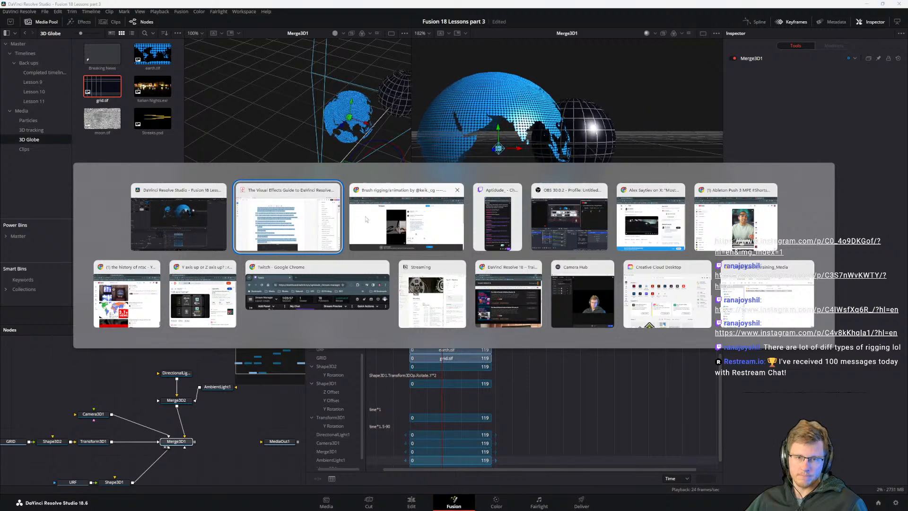
key("alt+Tab")
left_click_drag(437, 348, 455, 455)
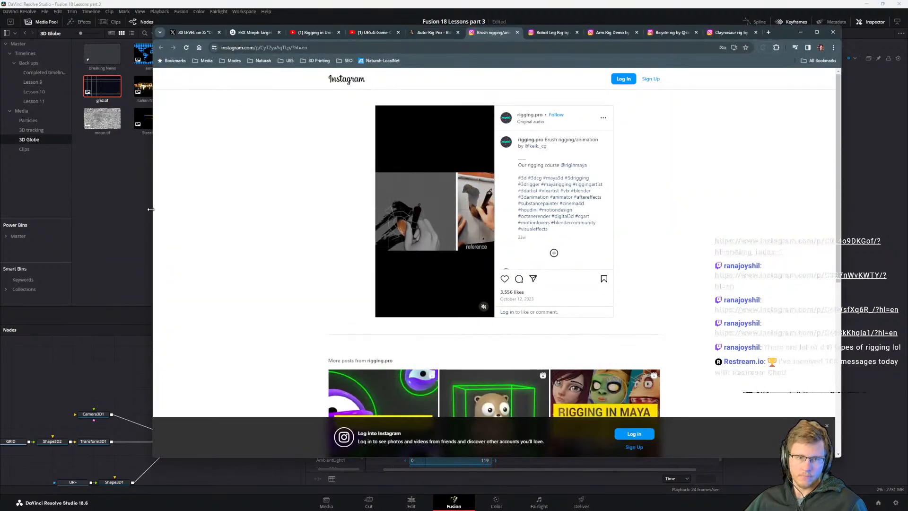
left_click_drag(150, 210, 52, 210)
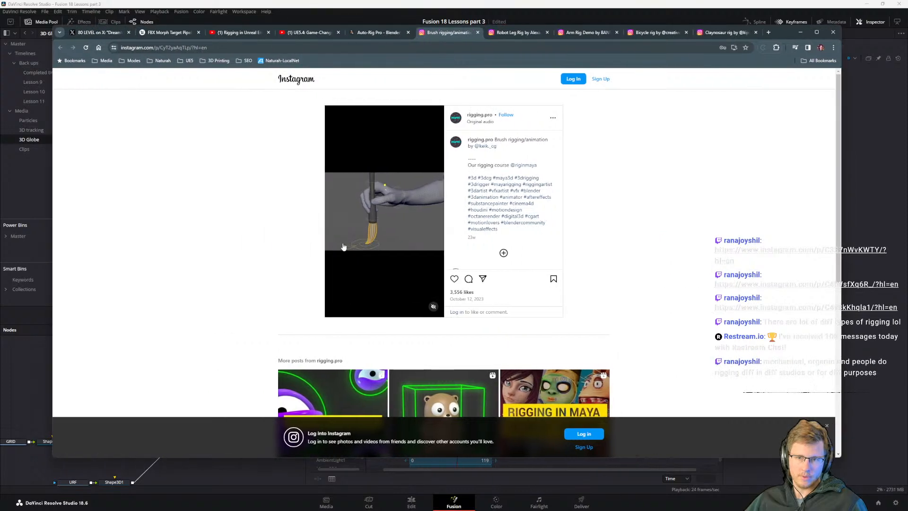
Step: Magnify the Brush rigging/animation post, dismiss the login banner and watch its video
key("ctrl+plus")
key("ctrl+plus")
key("ctrl+plus")
key("ctrl+plus")
scroll(371, 254, "down", 1)
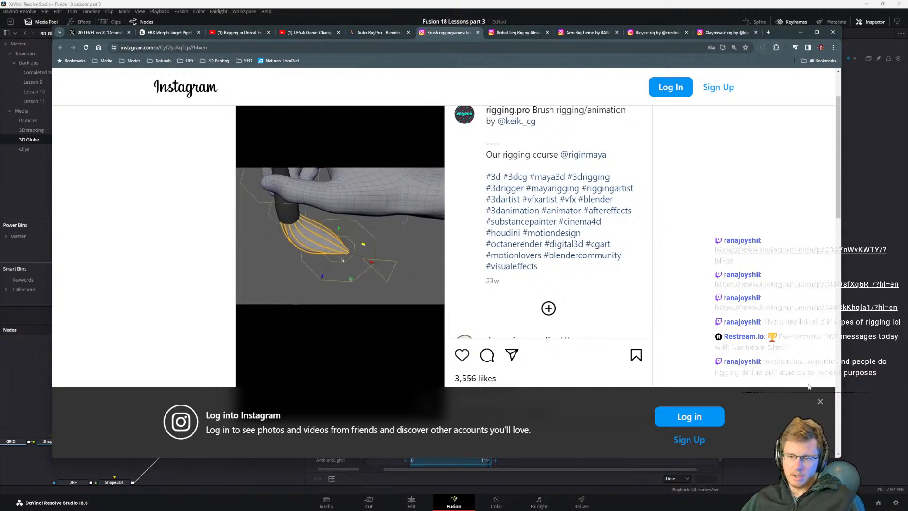
left_click(821, 402)
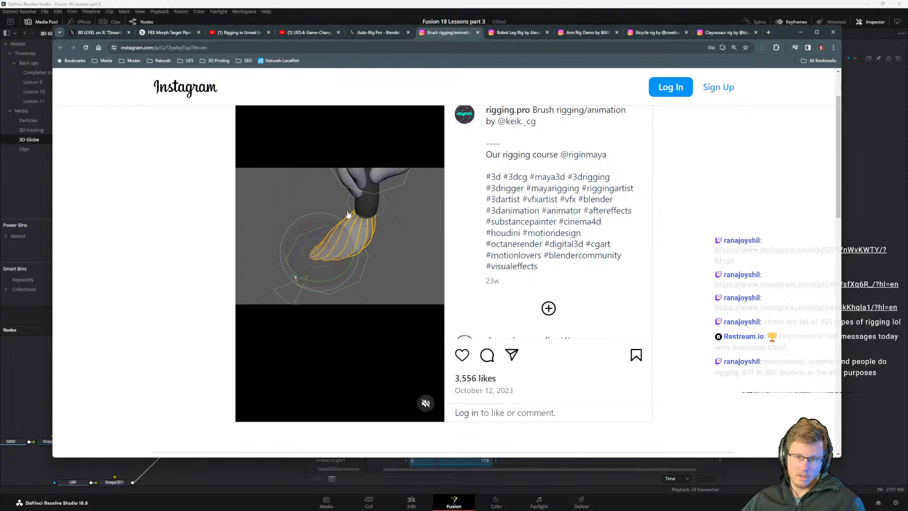
Step: Open the Robot Leg Rig post, watch its video and dismiss the login banner
left_click(511, 32)
scroll(344, 292, "down", 1)
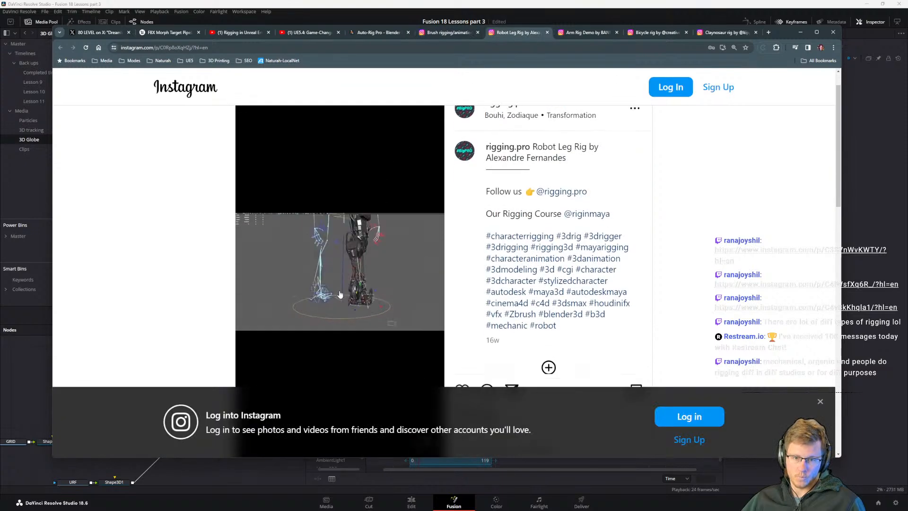
scroll(369, 282, "down", 3)
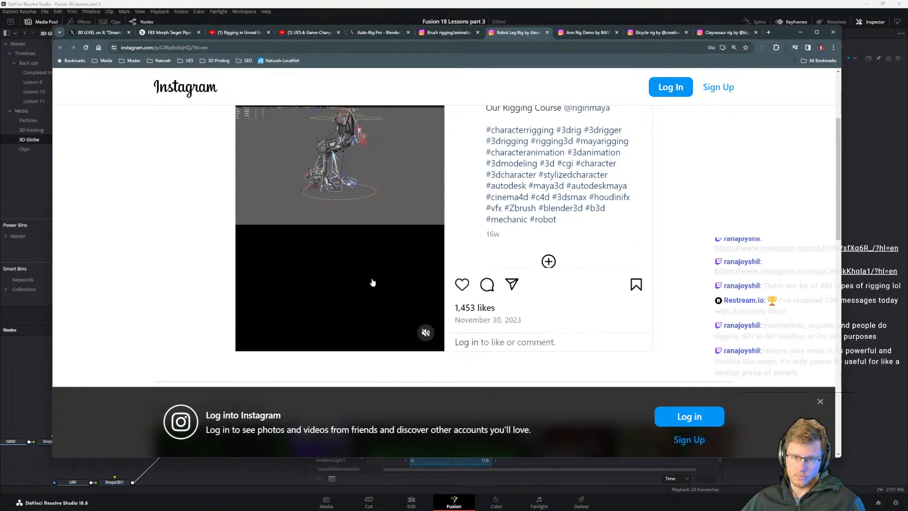
scroll(371, 280, "up", 2)
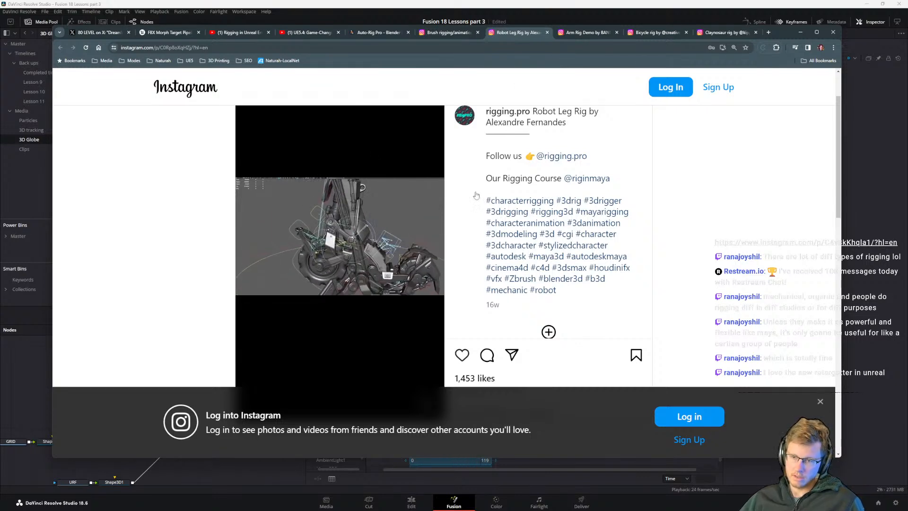
left_click(819, 402)
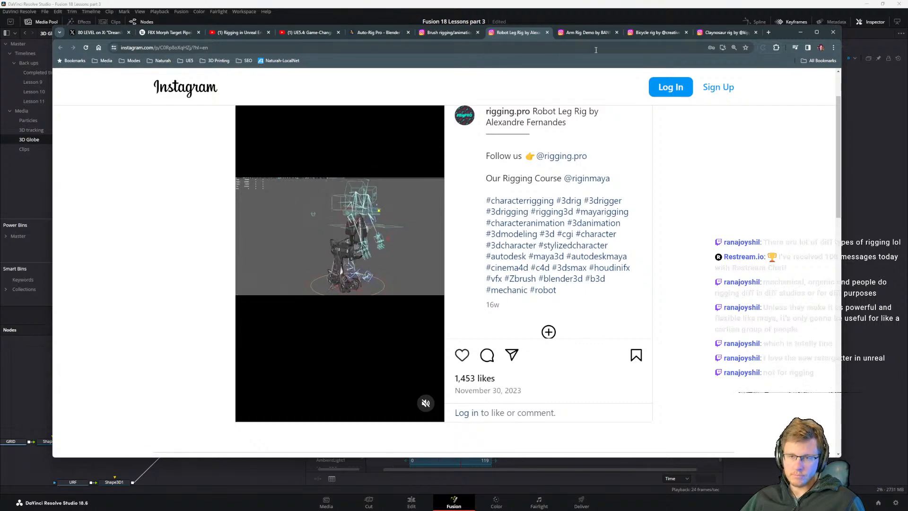
Step: Open the Arm Rig Demo post and watch its video
left_click(588, 33)
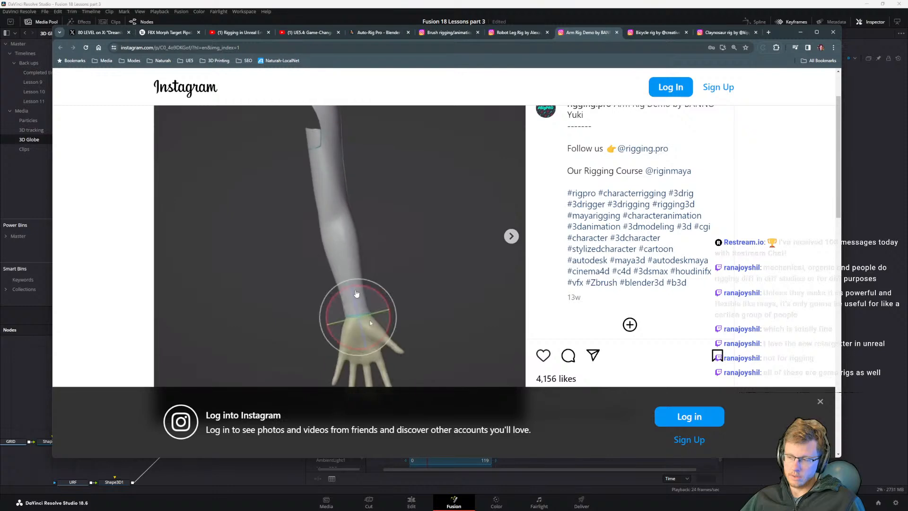
scroll(386, 281, "down", 2)
scroll(398, 282, "up", 2)
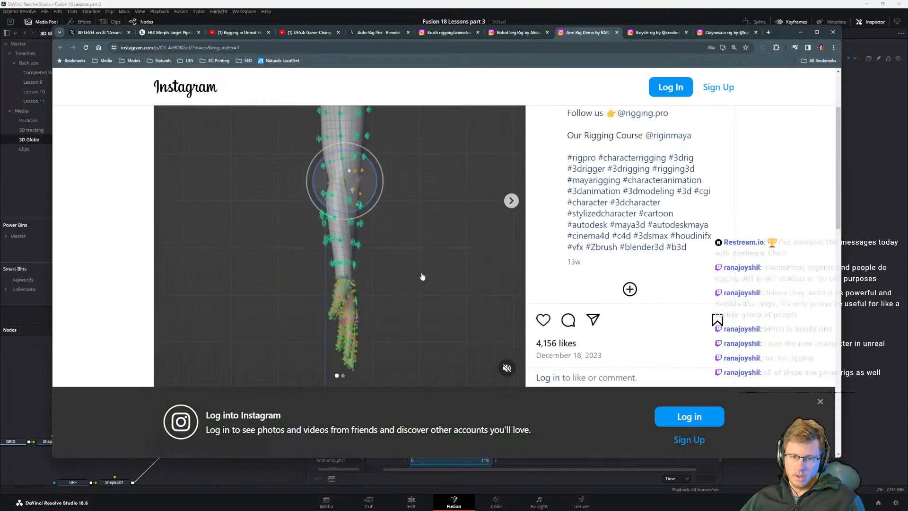
Step: Watch the Arm Rig Demo video and pause it on the torso shot, and open the Bicycle rig post to watch its video
scroll(420, 276, "up", 2)
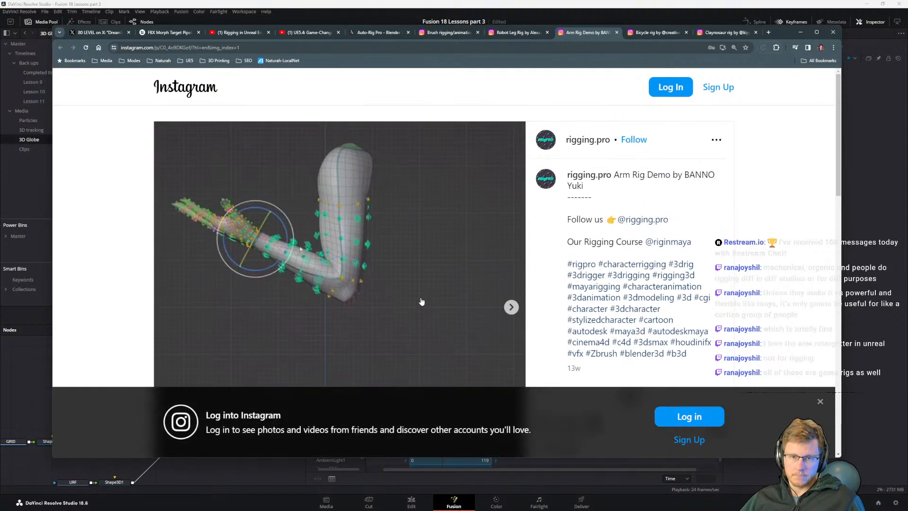
scroll(414, 300, "down", 2)
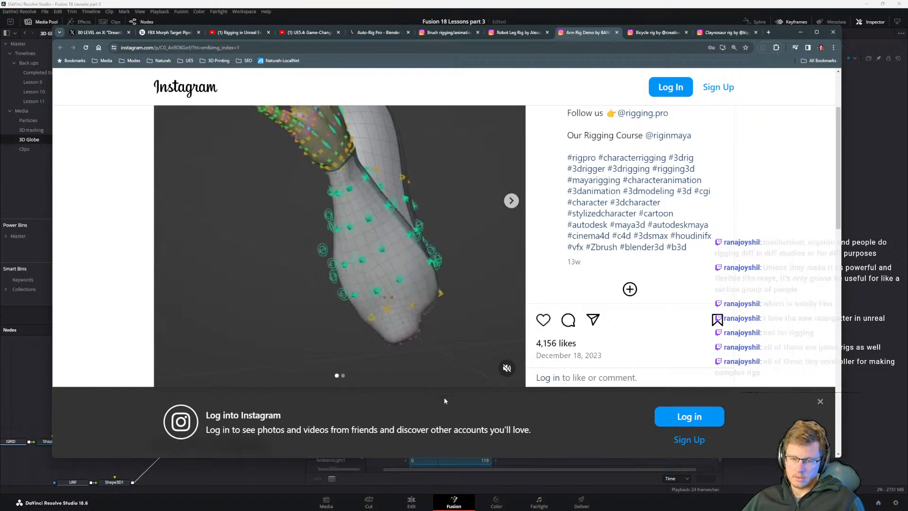
left_click(345, 200)
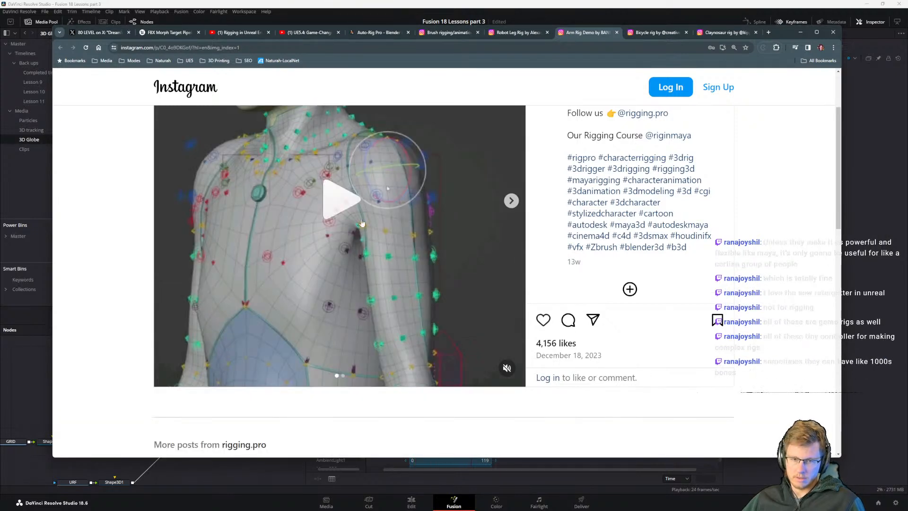
key("ctrl+Tab")
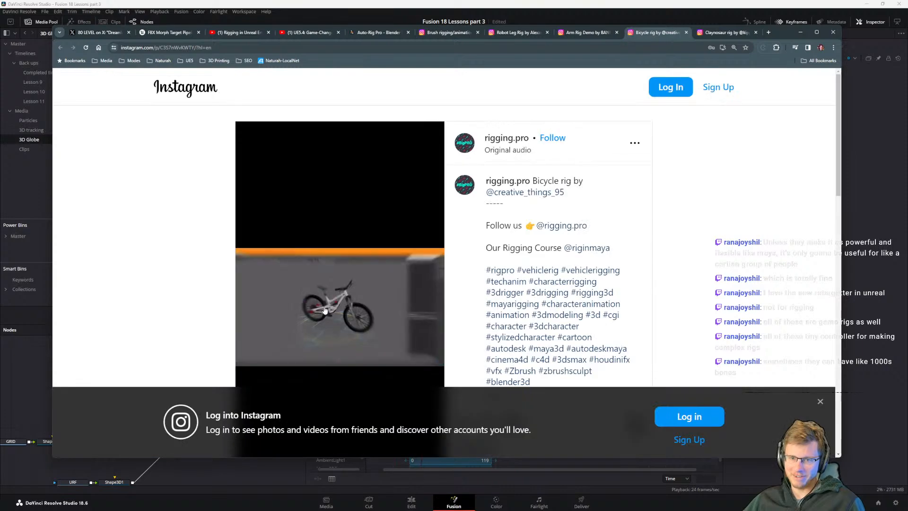
scroll(339, 320, "down", 2)
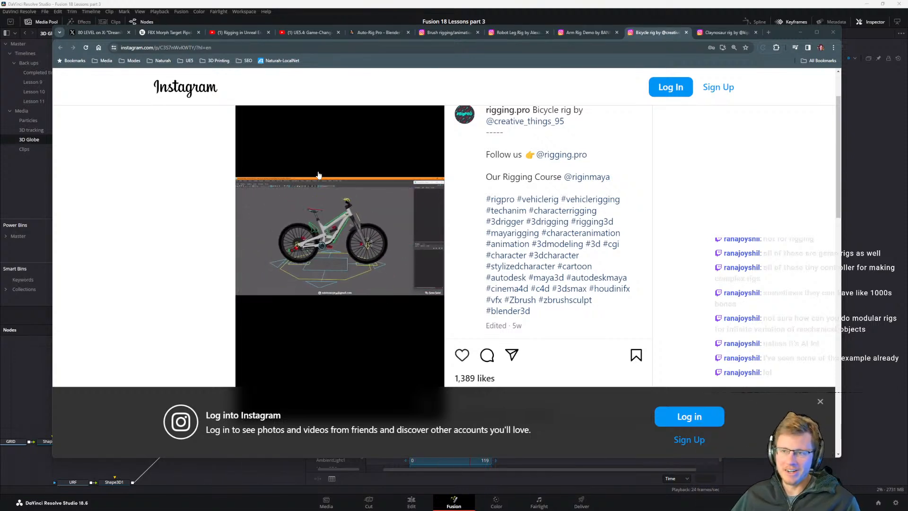
Step: Open the Claynosaur rig post, watch and pause its video, and dismiss the login banner
left_click(726, 32)
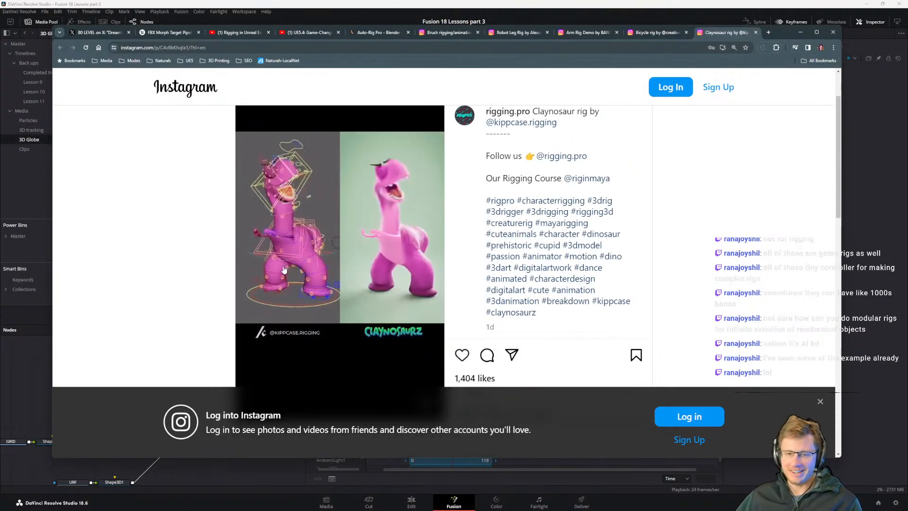
scroll(338, 284, "up", 1)
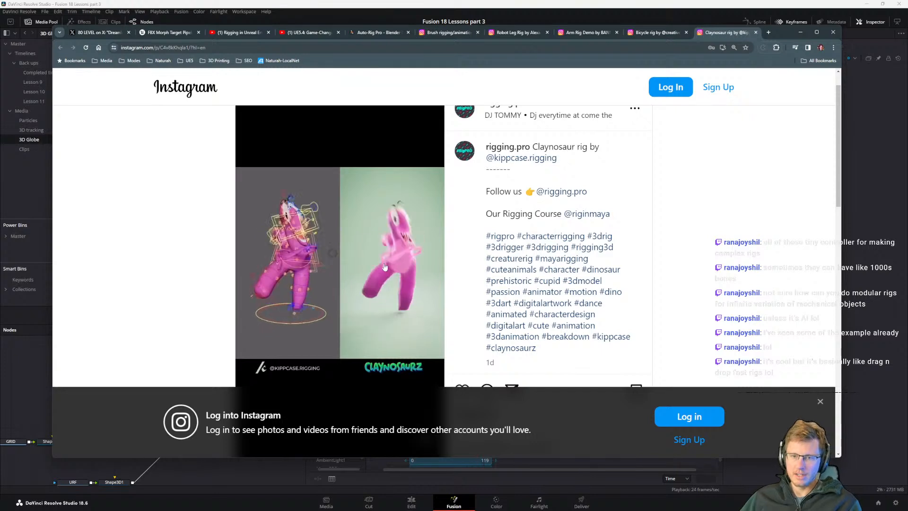
left_click(363, 266)
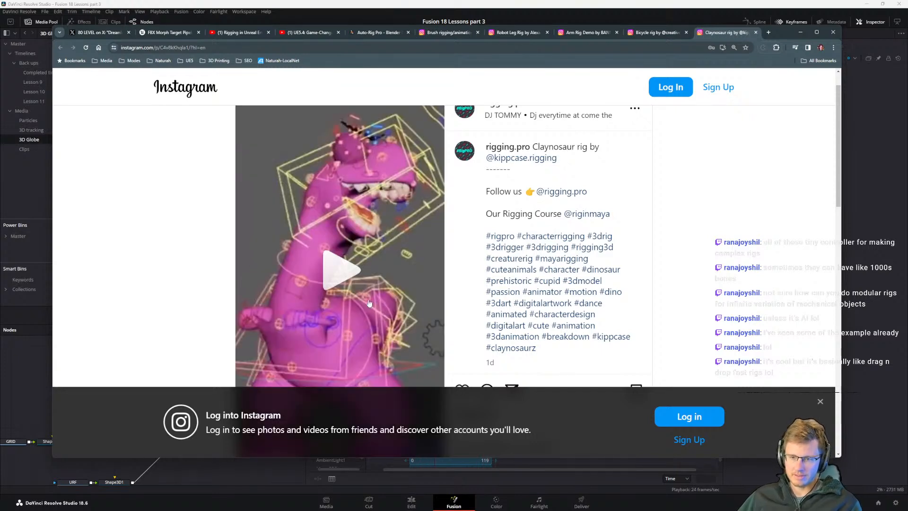
left_click(821, 402)
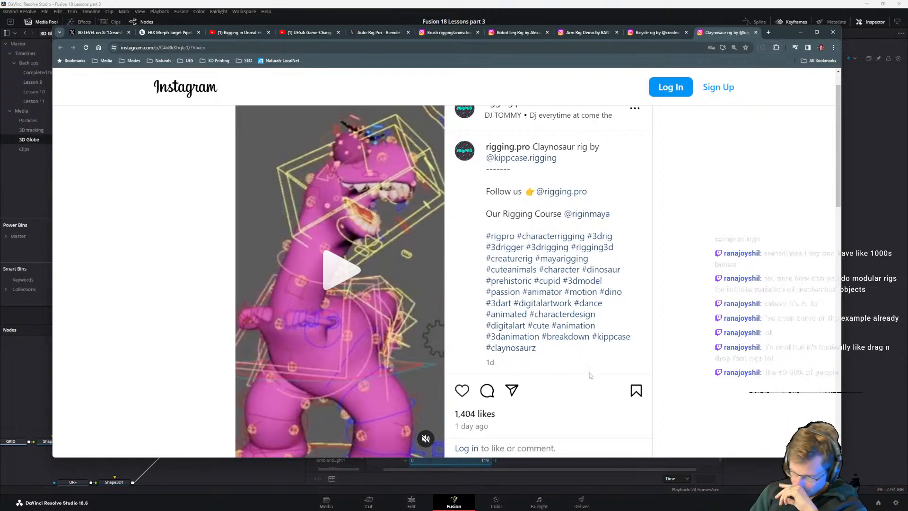
Step: Revisit the Arm Rig Demo, Bicycle rig, Robot Leg Rig and Brush rigging posts to compare their rigs, ending on the Arm Rig Demo
left_click(593, 32)
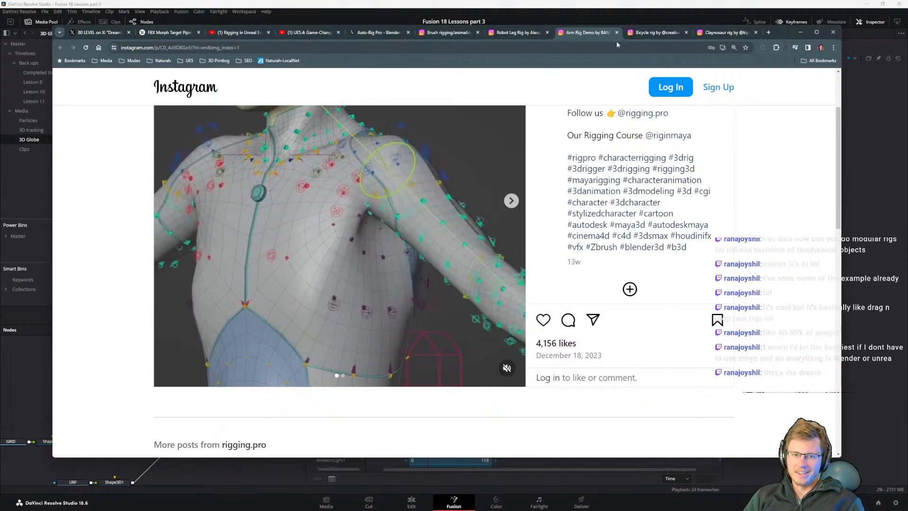
left_click(655, 32)
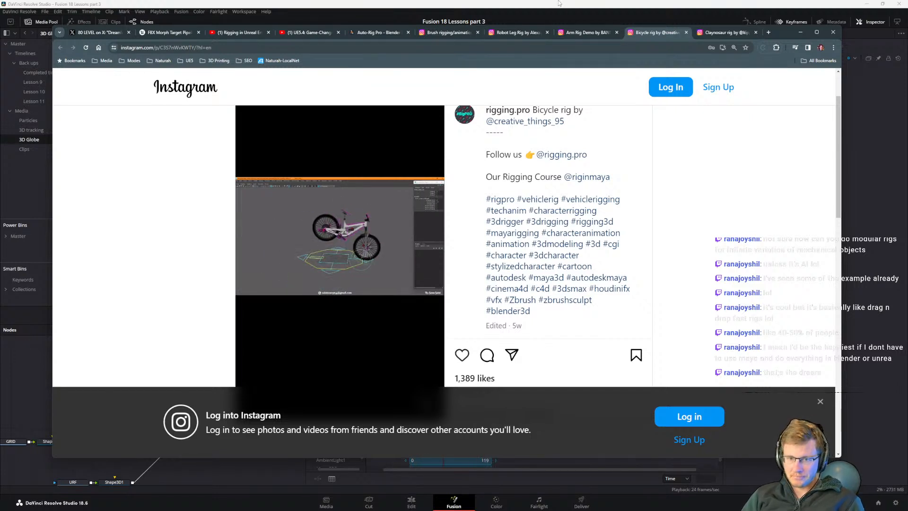
left_click(513, 33)
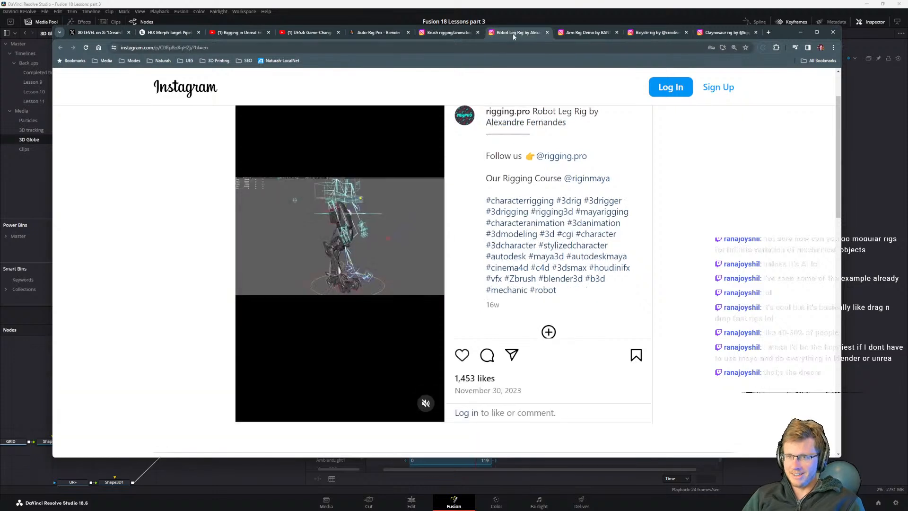
left_click(454, 33)
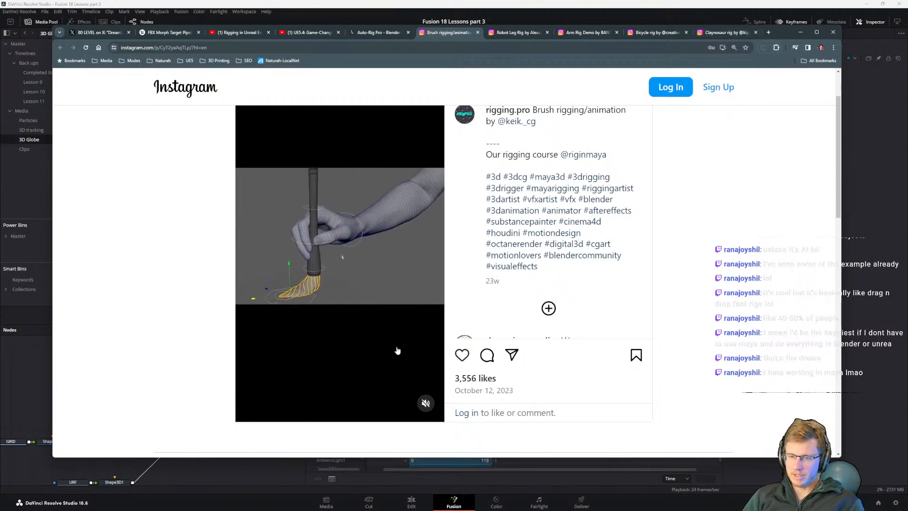
left_click(597, 35)
left_click(659, 33)
left_click(593, 34)
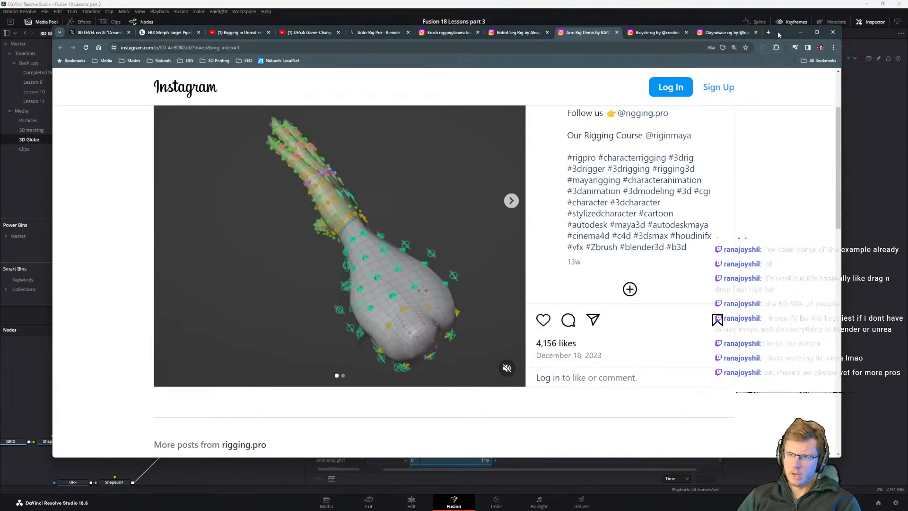
Step: Narrow the Chrome window and move it off the DaVinci Resolve workspace
left_click_drag(778, 31, 771, 71)
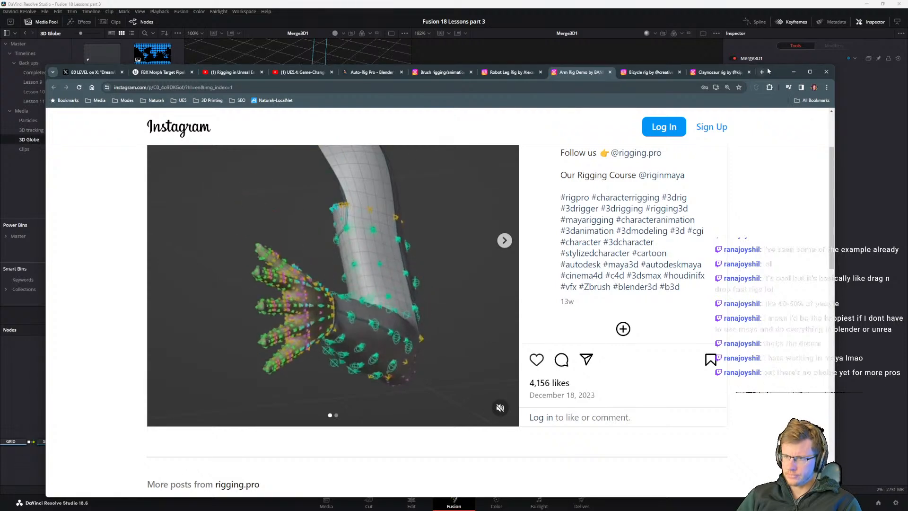
left_click_drag(777, 71, 762, 50)
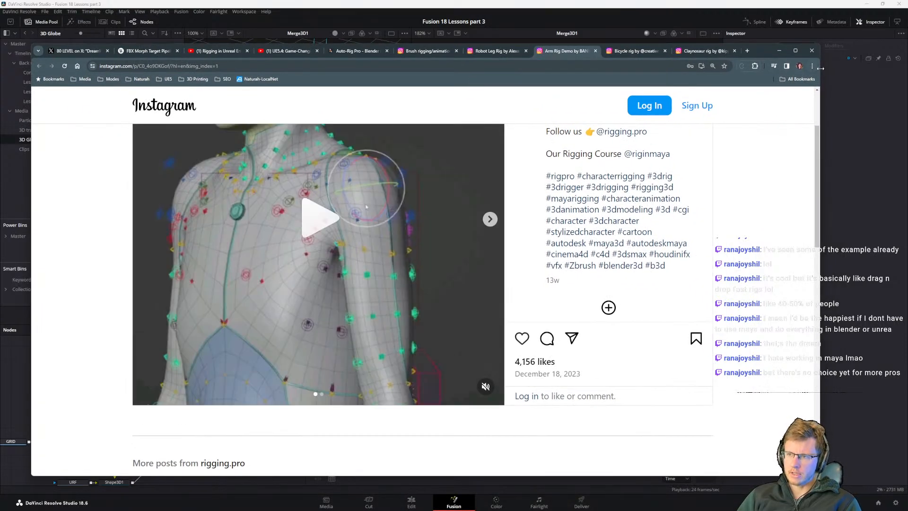
left_click_drag(821, 68, 793, 66)
left_click_drag(734, 51, 713, 55)
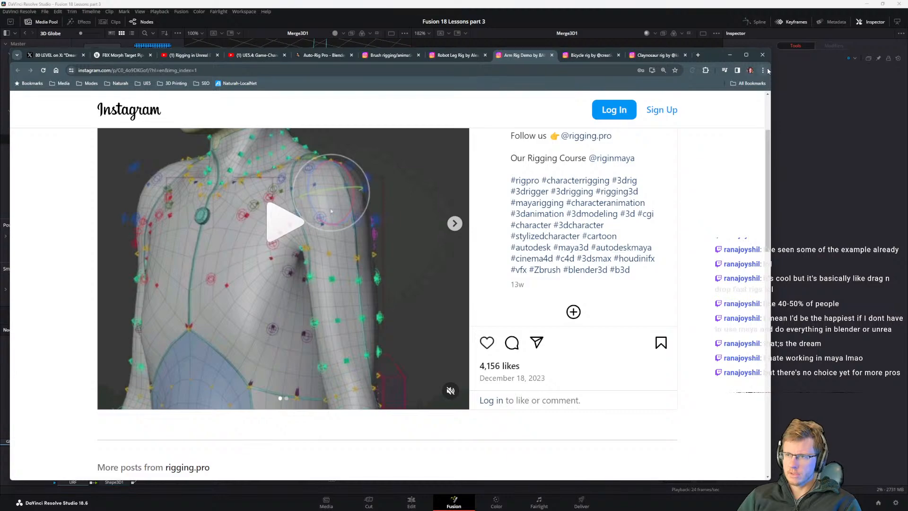
left_click_drag(772, 70, 583, 70)
left_click_drag(522, 56, 907, 104)
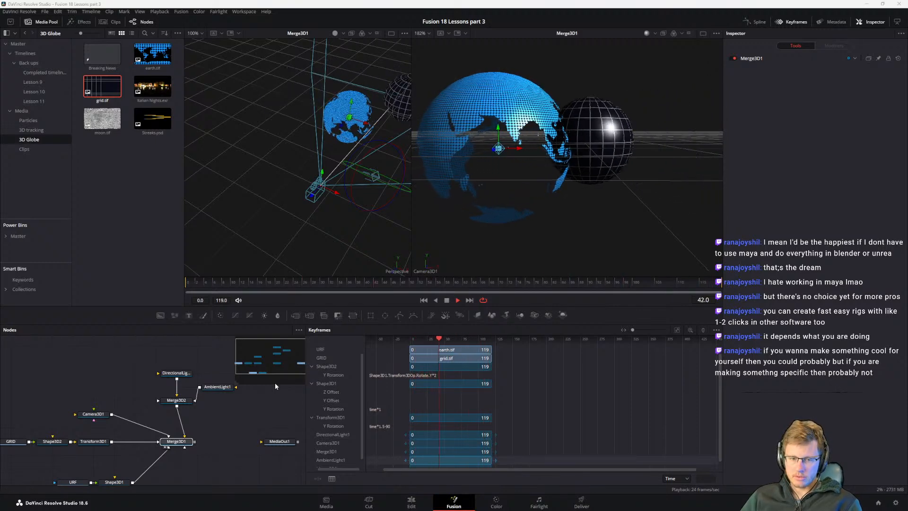
Step: Switch to the Visual Effects Guide PDF, reposition its window over DaVinci Resolve and read the camera keyframing instructions
key("alt+Tab")
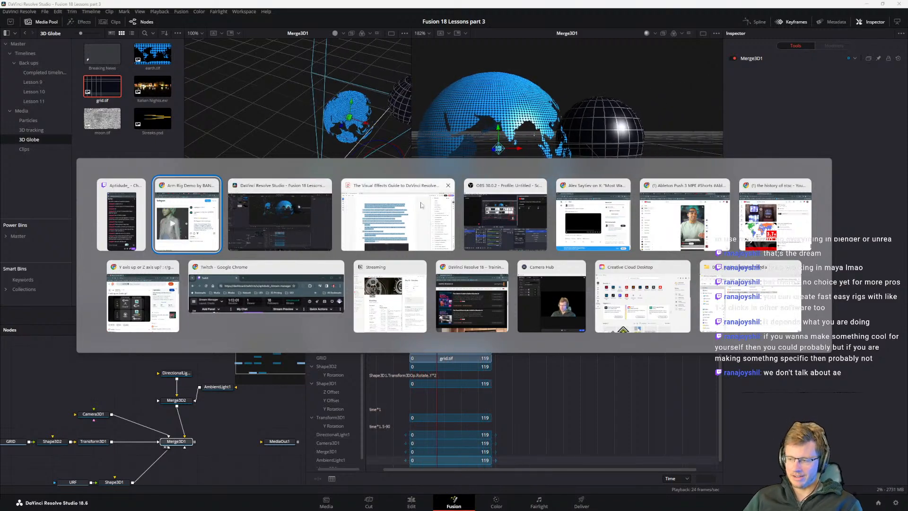
left_click(383, 210)
left_click(530, 245)
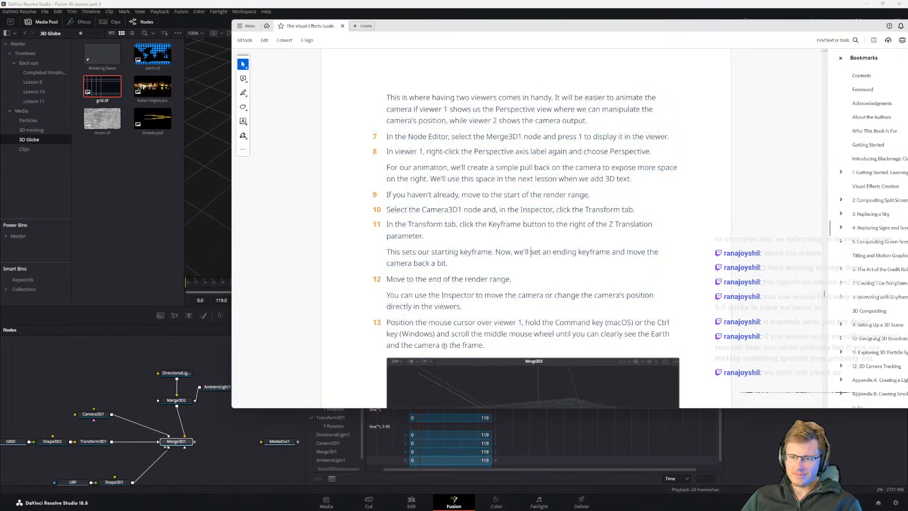
left_click_drag(559, 36, 560, 36)
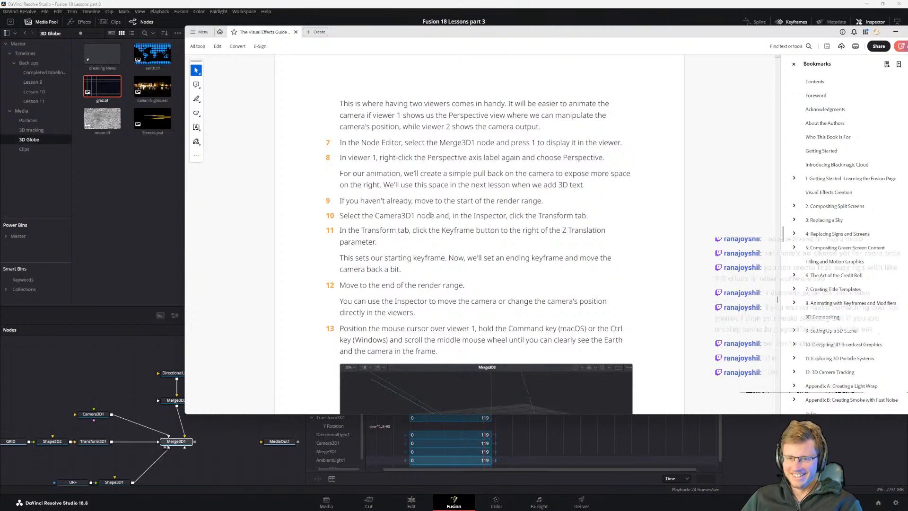
scroll(461, 241, "down", 1)
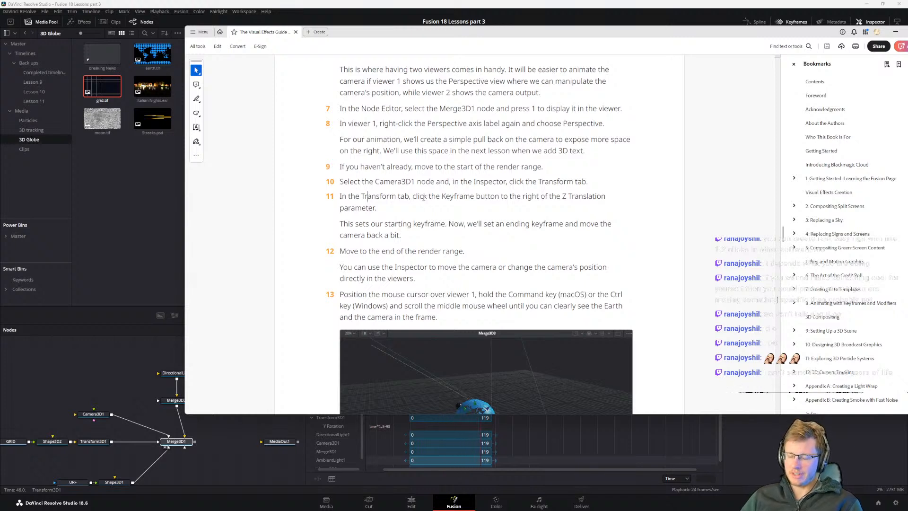
mouse_move(454, 502)
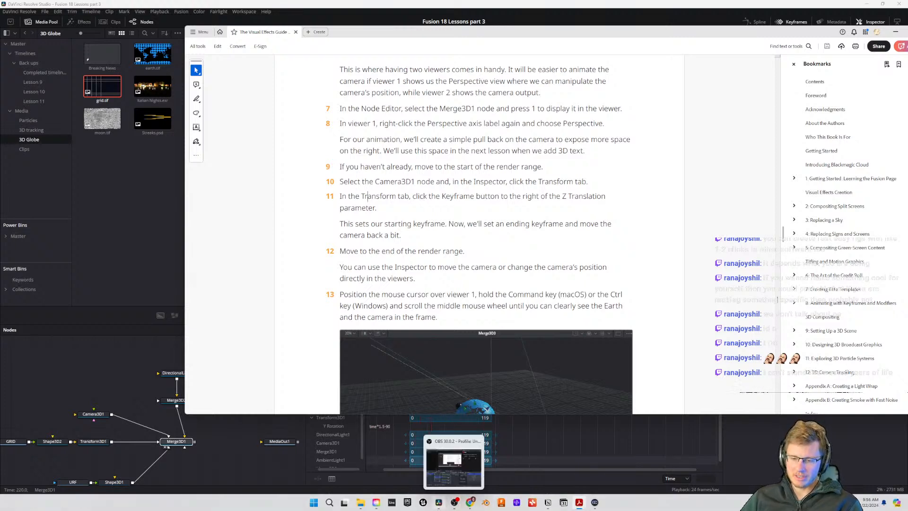
mouse_move(369, 502)
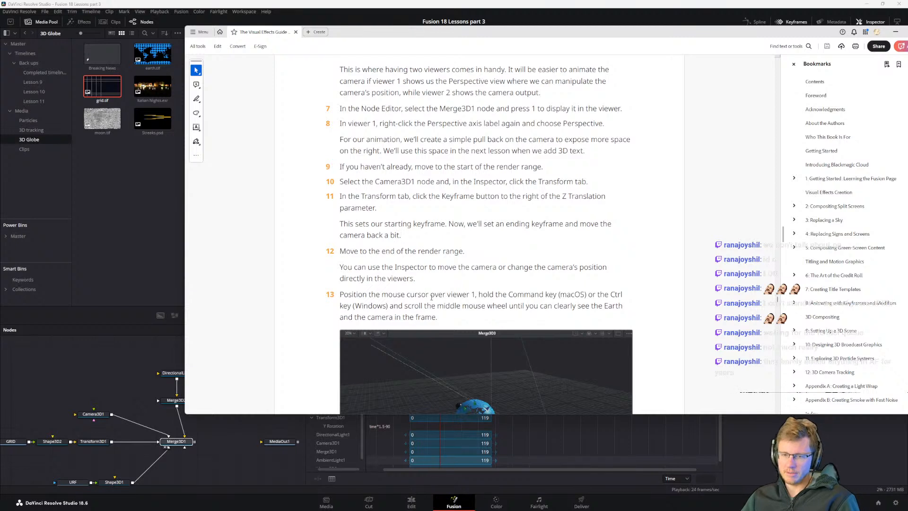
Step: Read the guide's steps 10 to 15 on animating the camera's Z Translation, and examine the completed Lesson 9 node tree
left_click_drag(468, 253, 340, 207)
left_click(359, 183)
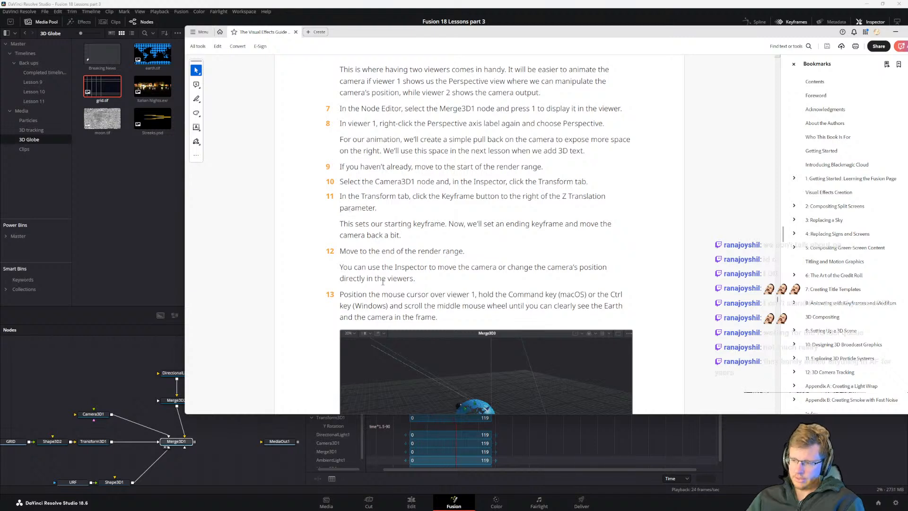
left_click_drag(481, 252, 407, 191)
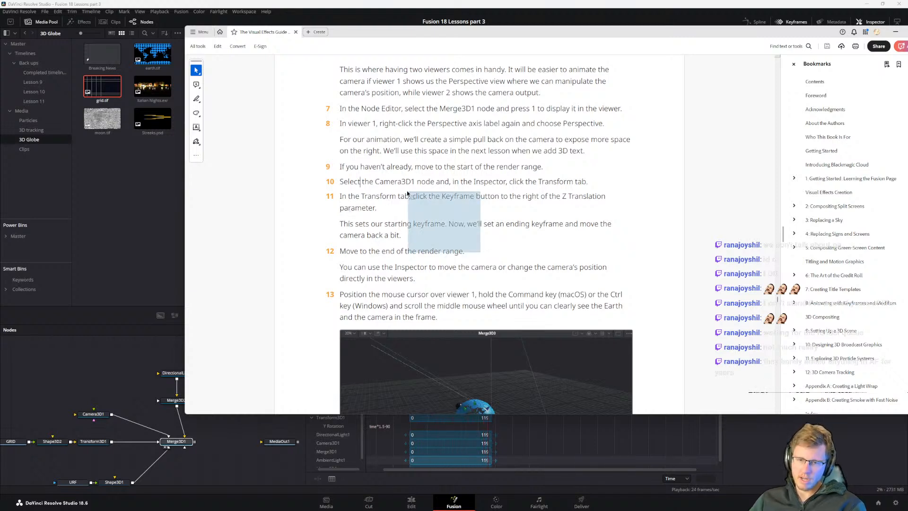
left_click(341, 206)
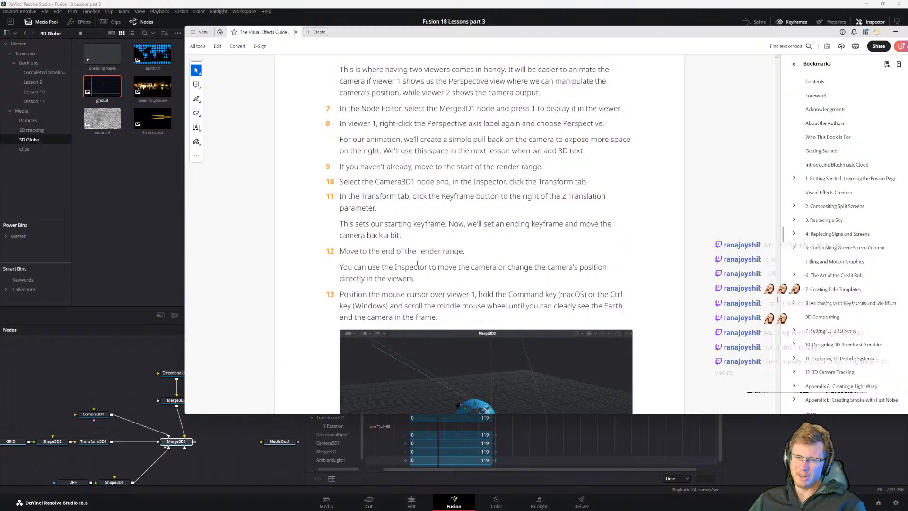
scroll(367, 235, "down", 3)
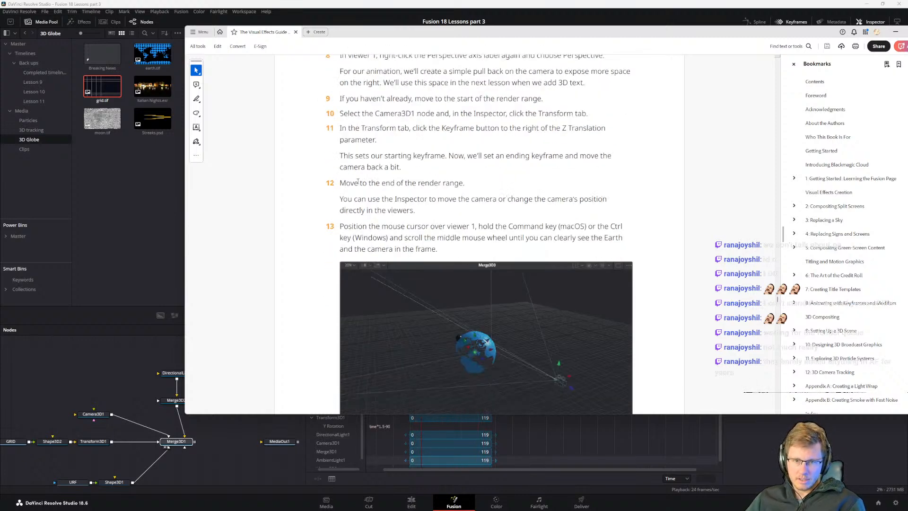
scroll(367, 250, "down", 1)
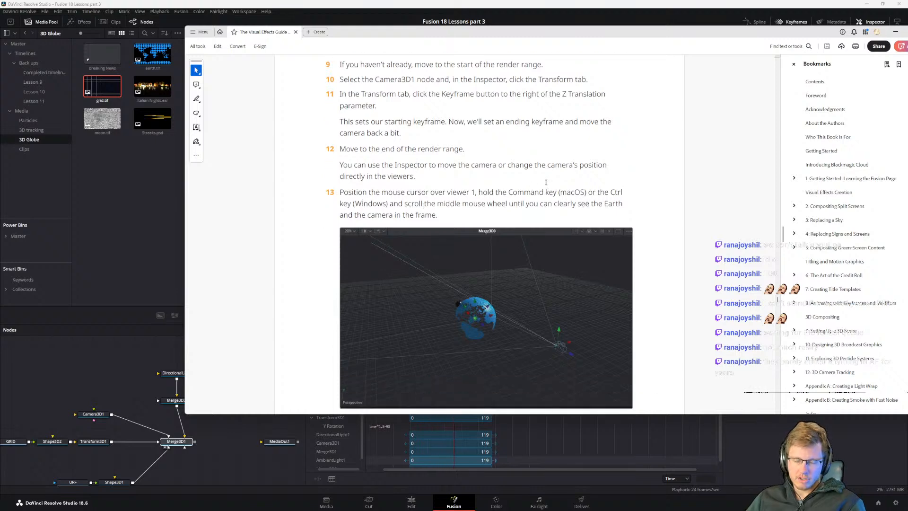
scroll(594, 201, "down", 10)
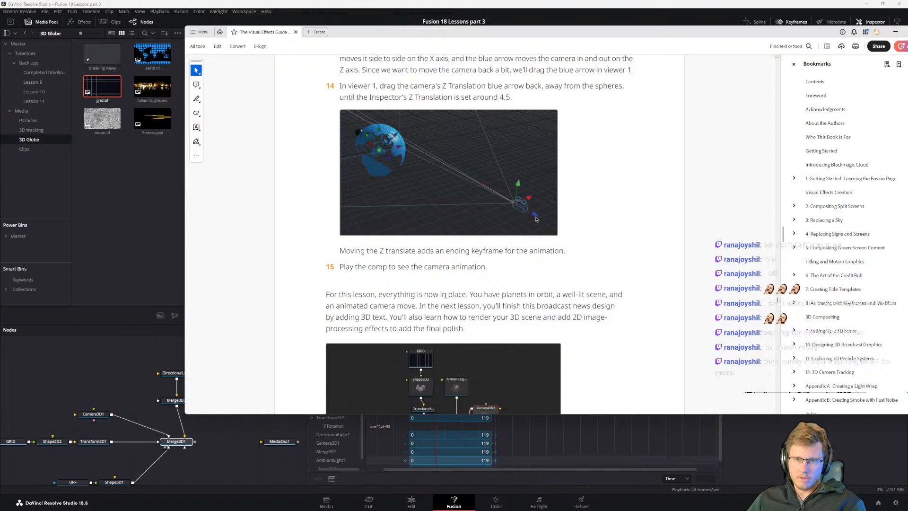
scroll(442, 292, "down", 2)
scroll(495, 284, "down", 4)
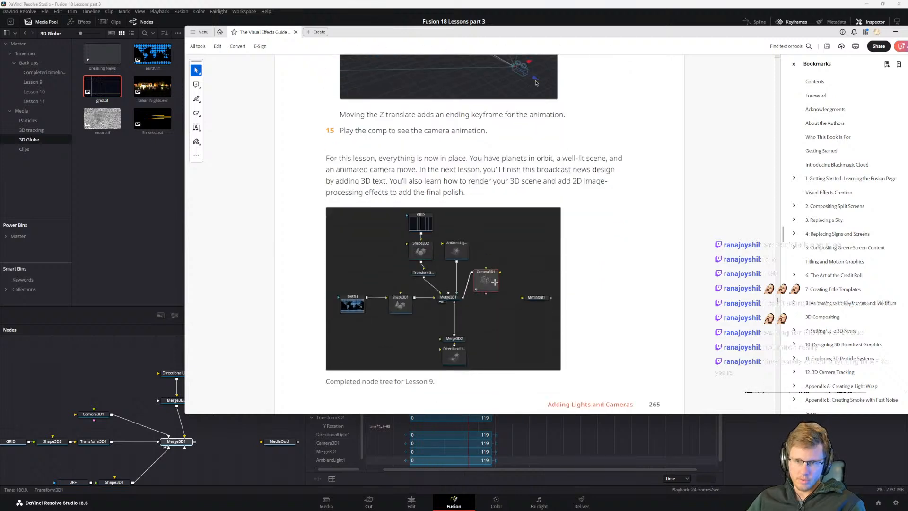
scroll(477, 281, "up", 2)
scroll(443, 239, "up", 3)
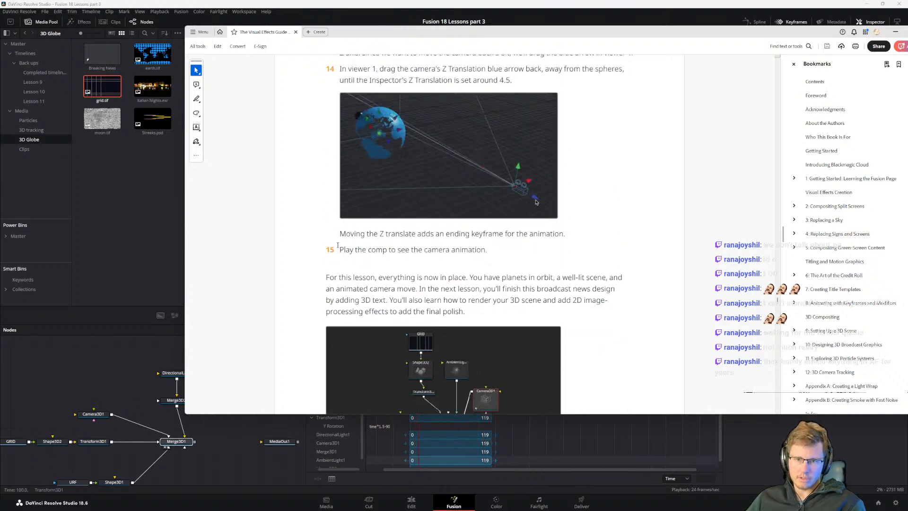
Step: Read step 15 on playing the comp and preview the Practice Exercise with the moon and Streaks textures
left_click_drag(341, 250, 487, 250)
left_click(460, 265)
scroll(460, 265, "down", 2)
scroll(460, 264, "down", 20)
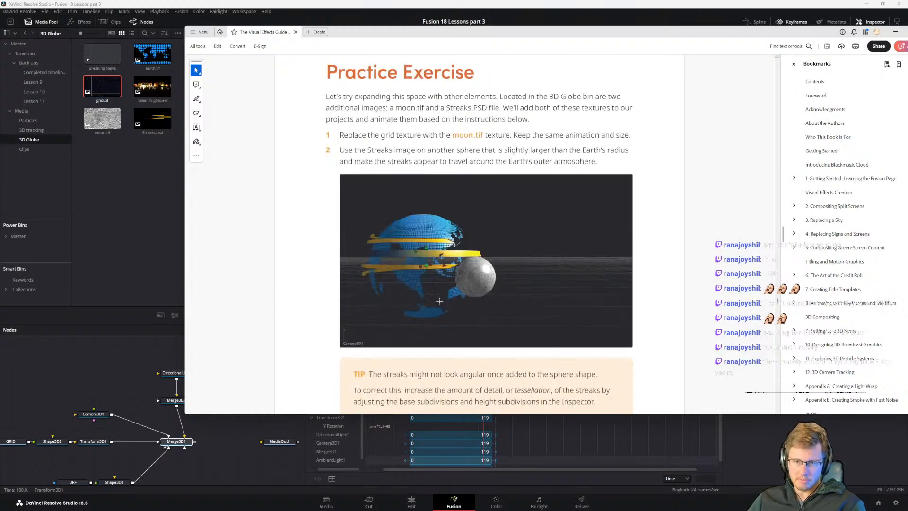
scroll(369, 127, "up", 15)
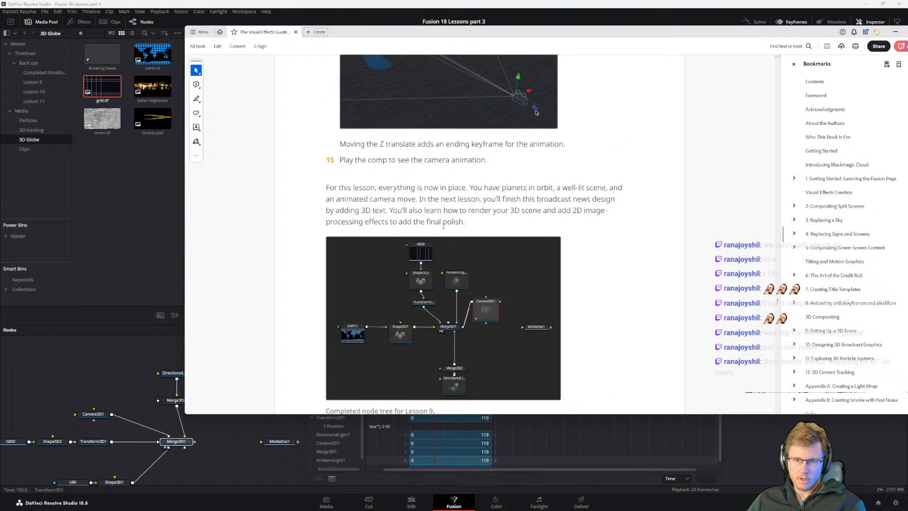
Step: Switch back to DaVinci Resolve, select Camera3D1, stop playback and rewind the comp to frame 0
left_click(135, 361)
left_click_drag(216, 429, 227, 405)
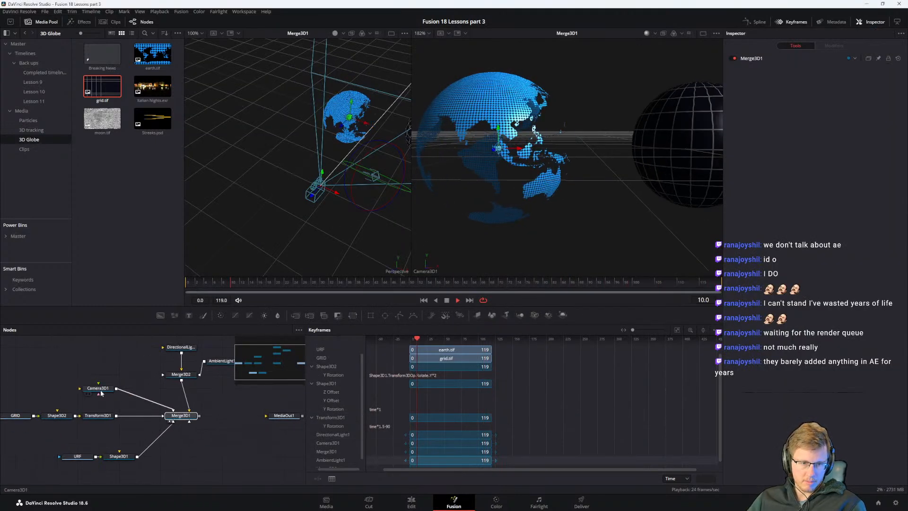
left_click(100, 388)
key("space")
left_click_drag(436, 338, 409, 339)
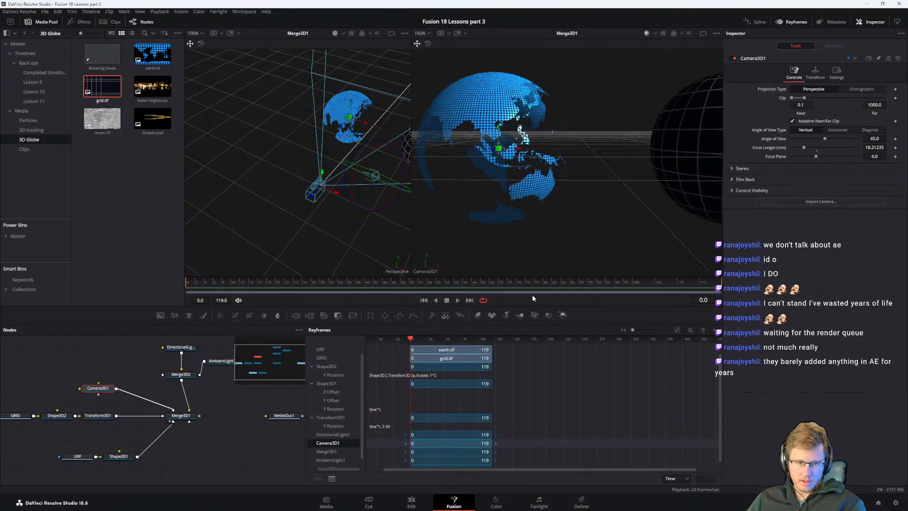
Step: Expand Camera3D1's Stereo, Control Visibility and Film Back groups and examine their settings
left_click(731, 190)
left_click(731, 189)
left_click(733, 169)
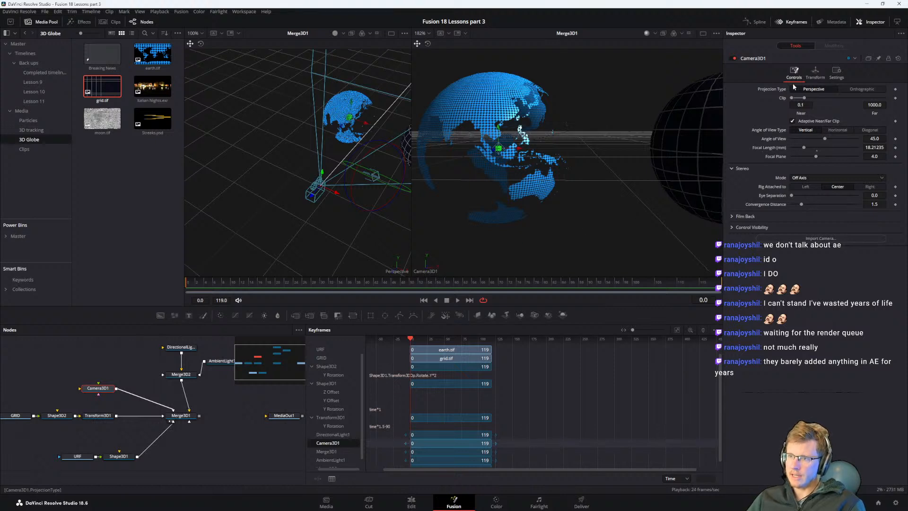
left_click(732, 228)
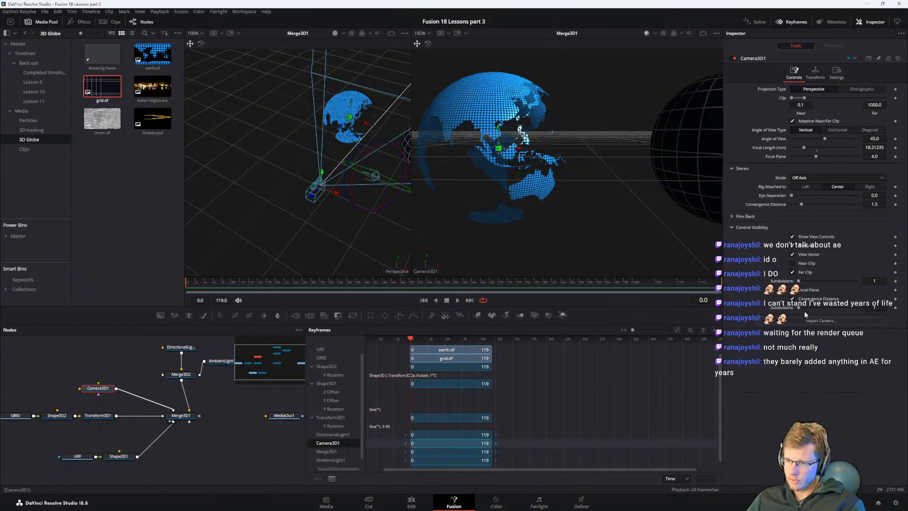
left_click(732, 217)
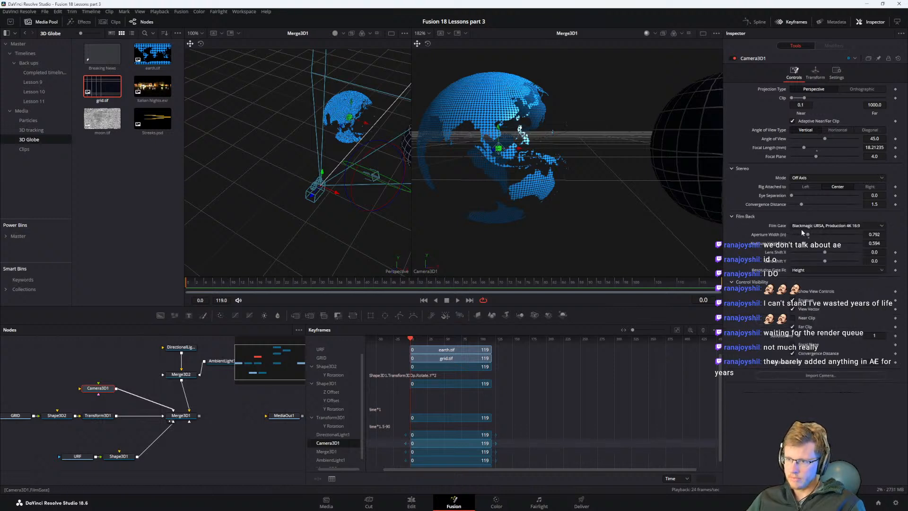
left_click(804, 179)
left_click(755, 174)
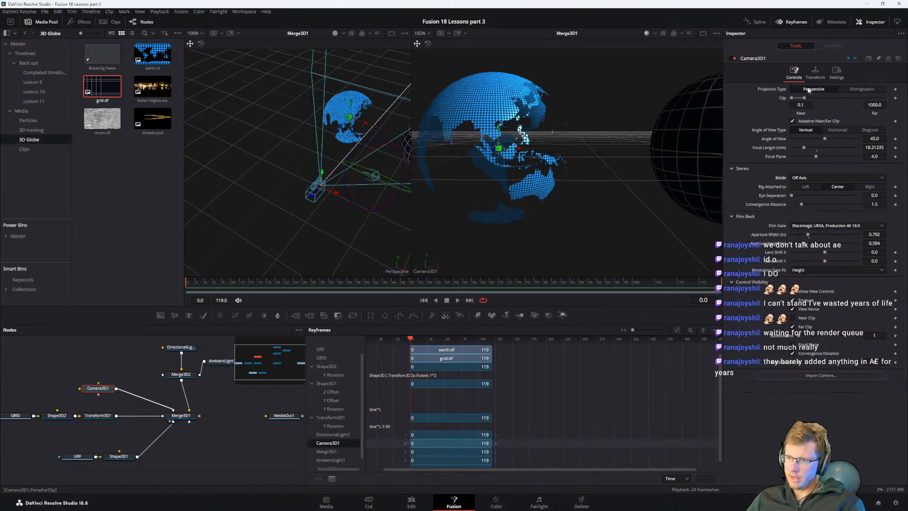
Step: Enable Use Target in Camera3D1's transform and pick the grid sphere in the perspective view as its target
left_click(815, 72)
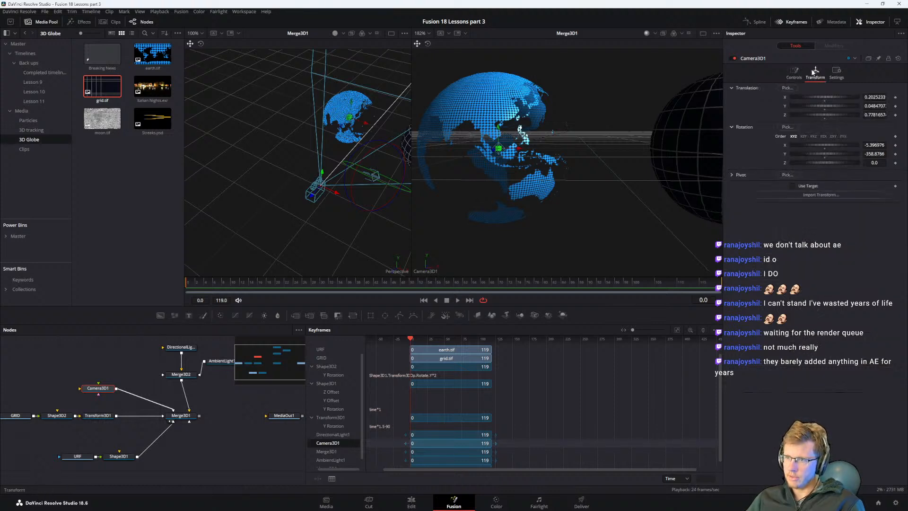
left_click(792, 186)
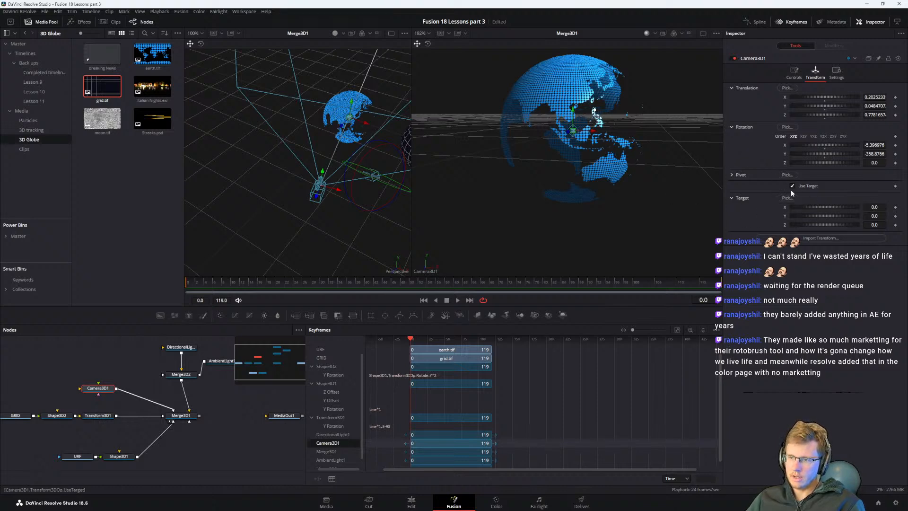
left_click_drag(354, 197, 298, 214)
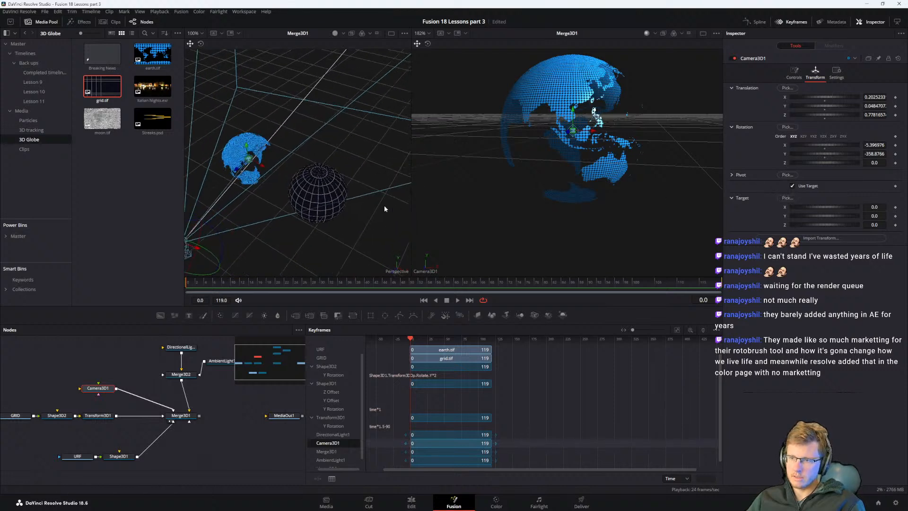
left_click(313, 188)
left_click_drag(361, 213, 273, 218)
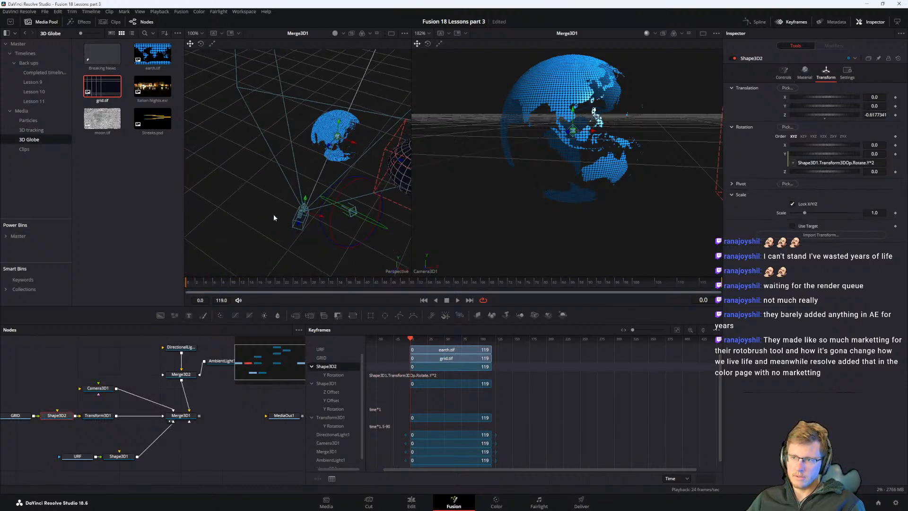
left_click(99, 388)
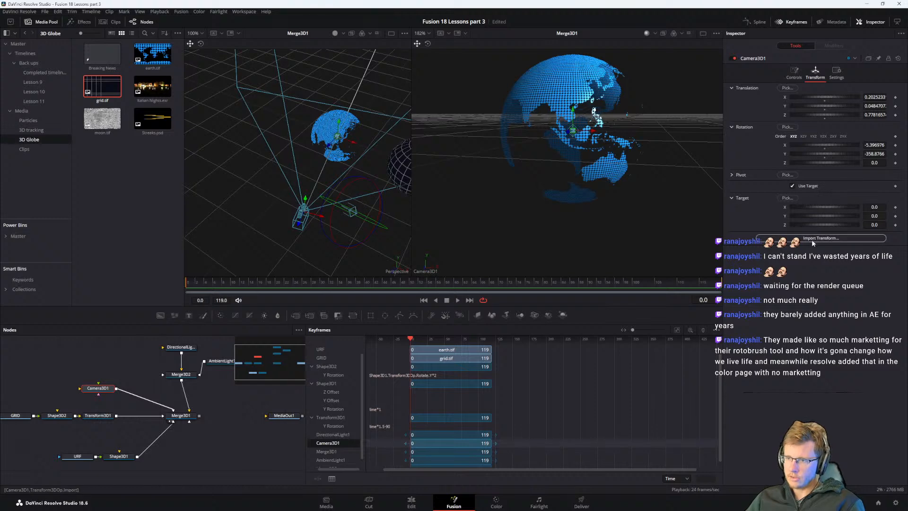
left_click_drag(792, 199, 403, 163)
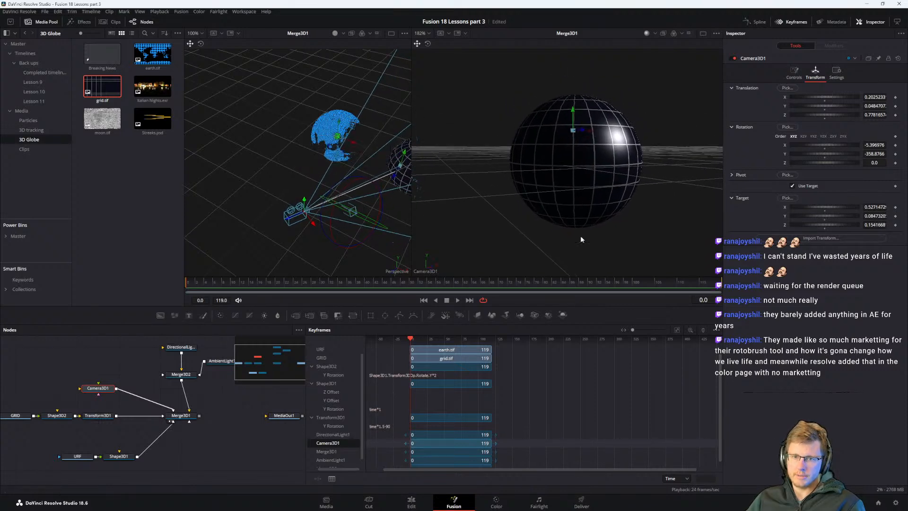
Step: Play the comp to check the targeted camera view, and look through the Camera3D1 viewer's camera options
left_click(535, 374)
key("space")
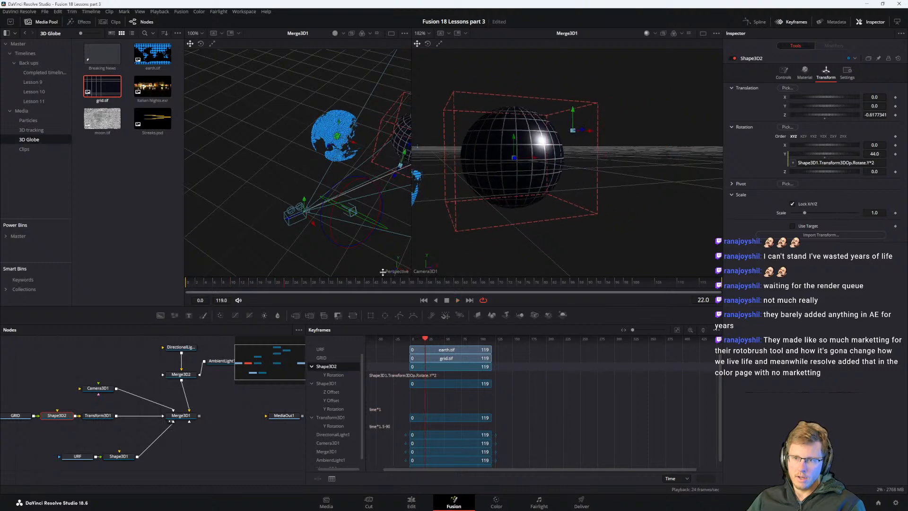
right_click(591, 220)
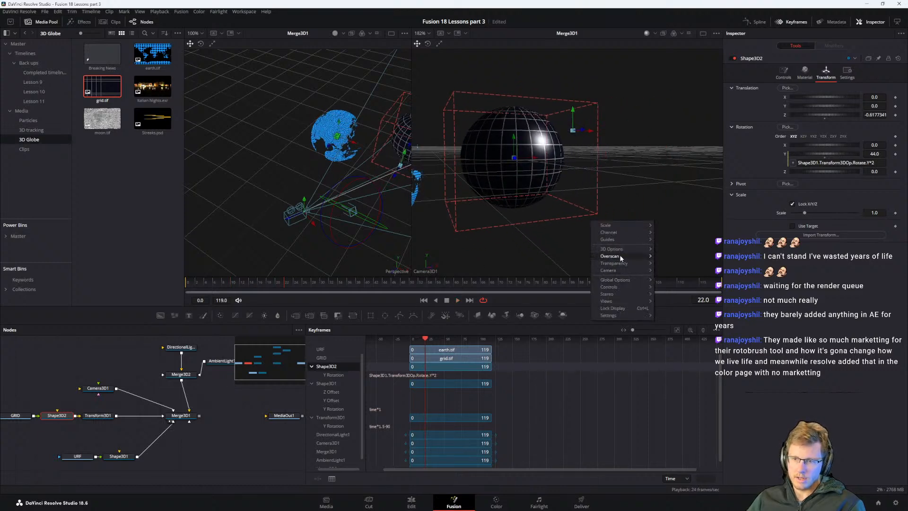
mouse_move(618, 271)
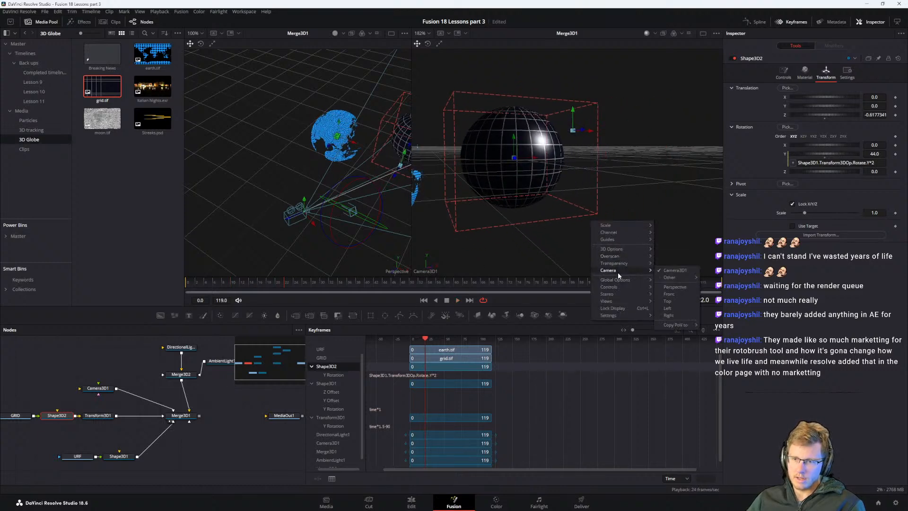
left_click(646, 160)
Step: Try Camera3D1 alone in the second viewer, restore Merge3D1 there and resume playing the comp
left_click(101, 389)
key("2")
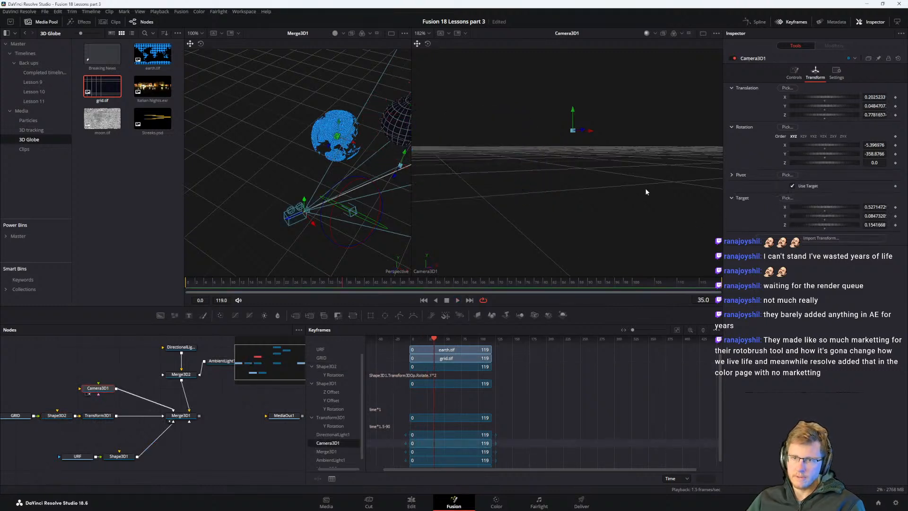
left_click(183, 416)
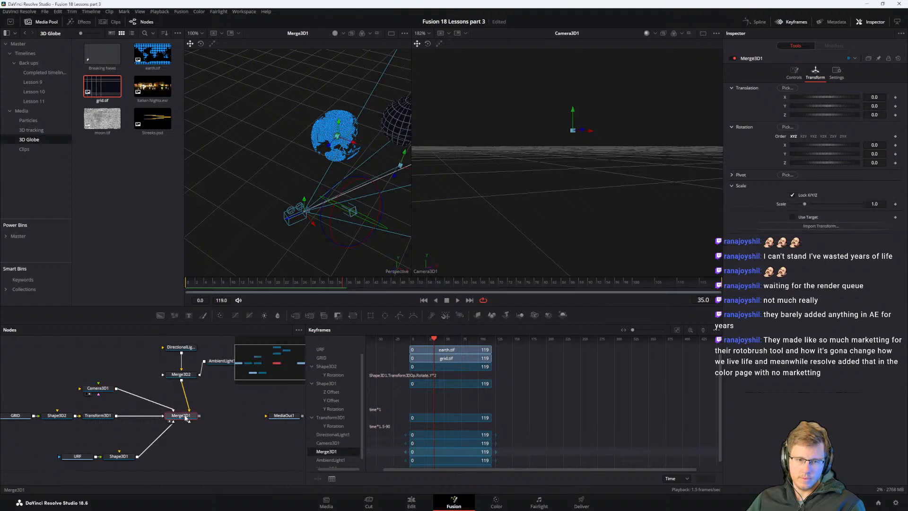
key("2")
key("space")
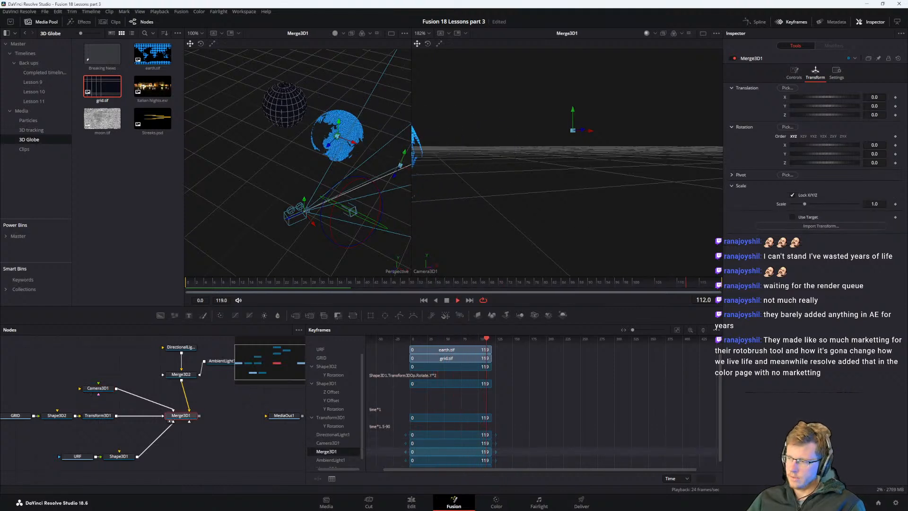
Step: Pick a new Camera3D1 target behind the globe at about X 0.006, Y 0.119, Z -0.501, and move the camera node slightly upward
left_click(98, 388)
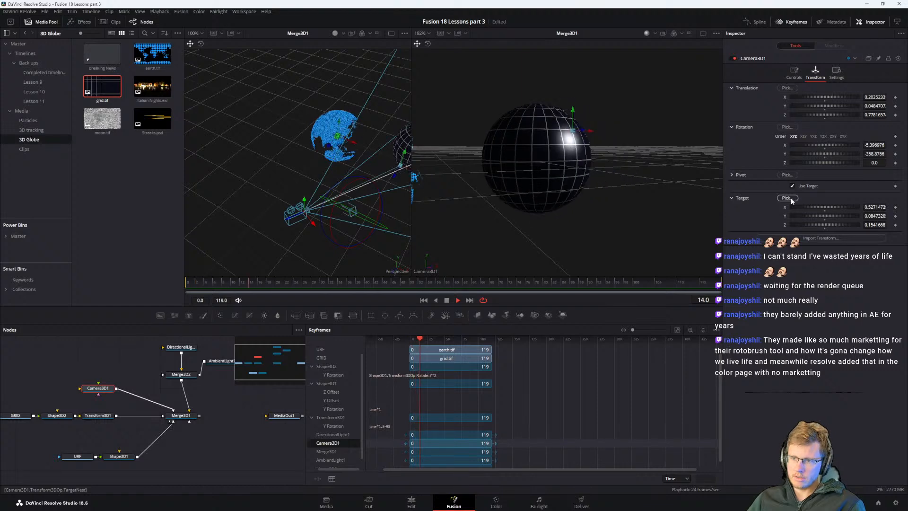
left_click_drag(789, 199, 333, 89)
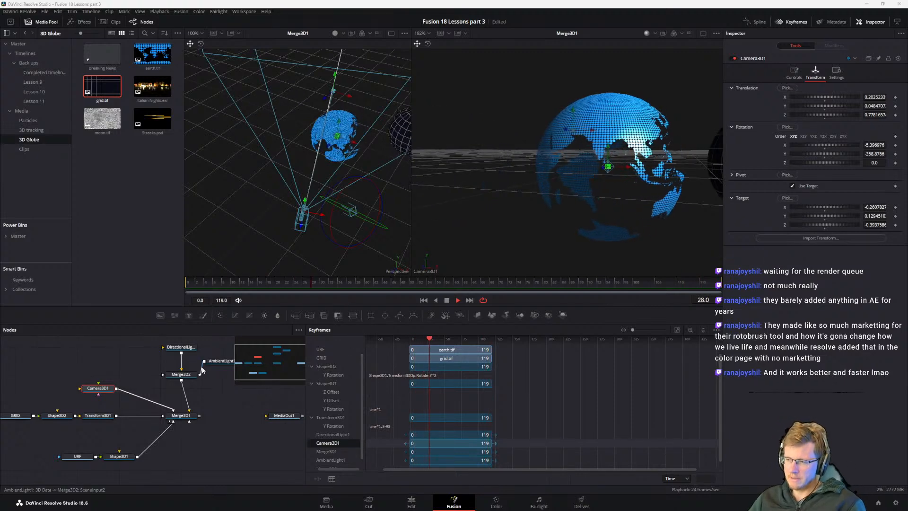
mouse_move(92, 391)
left_mouse_down()
mouse_move(133, 378)
mouse_move(92, 392)
left_mouse_up()
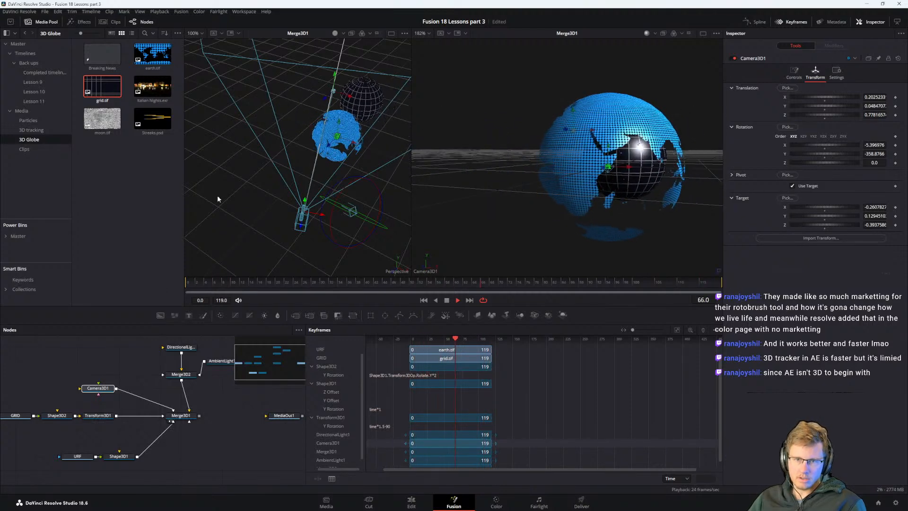
left_click_drag(99, 385, 99, 371)
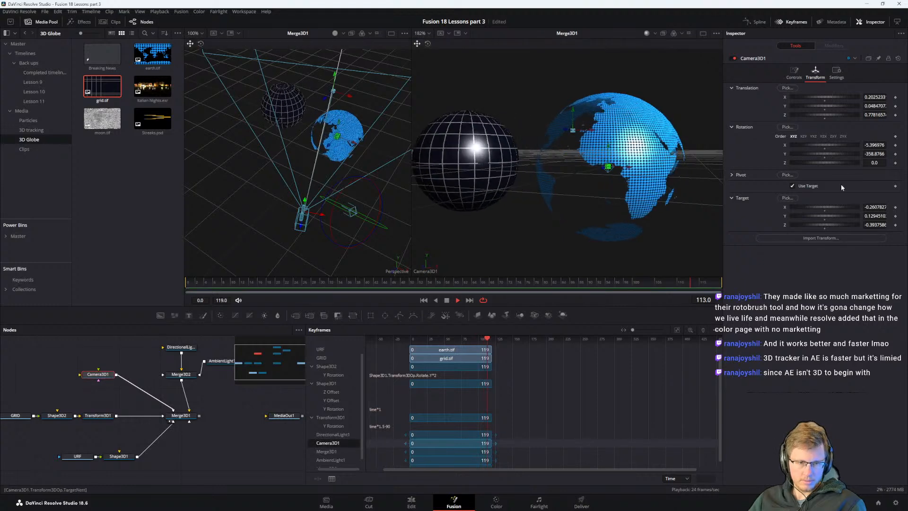
left_click_drag(790, 199, 367, 98)
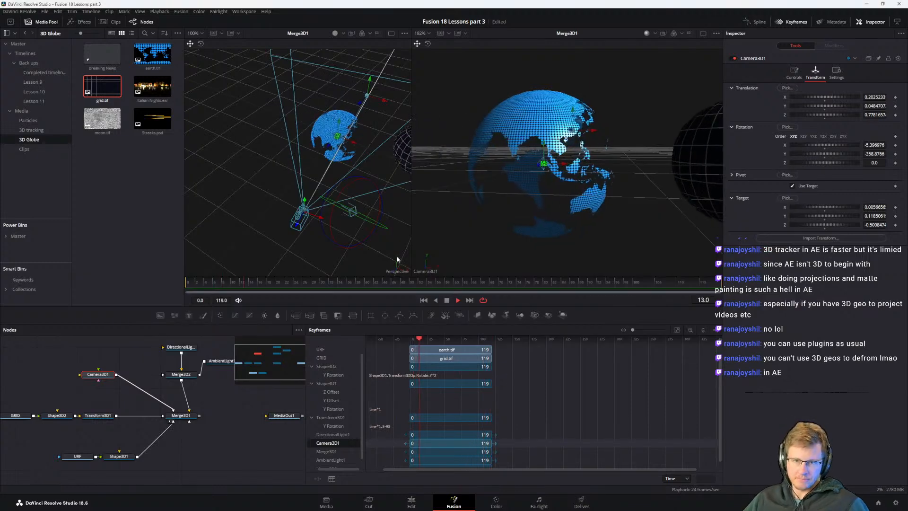
Step: Switch to the Visual Effects Guide PDF, reread step 14 on the camera's Z Translation and return to DaVinci Resolve
key("alt+Tab")
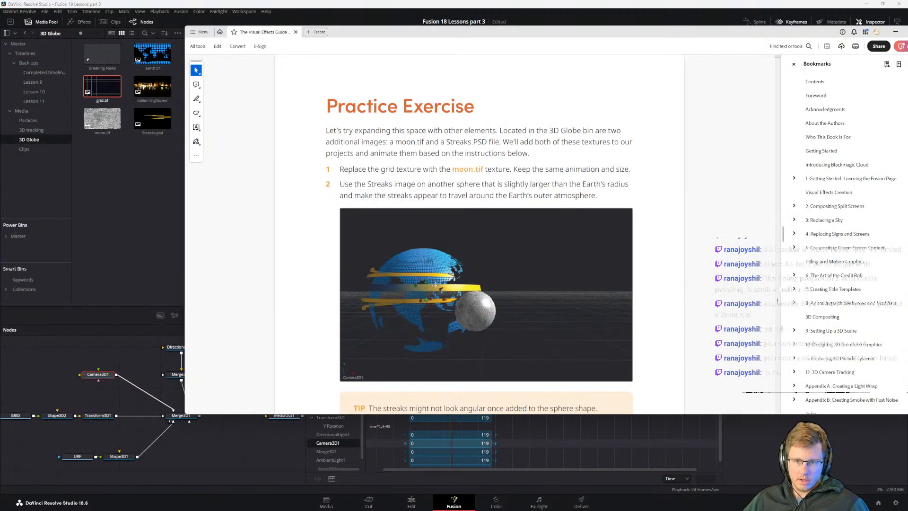
scroll(435, 283, "up", 5)
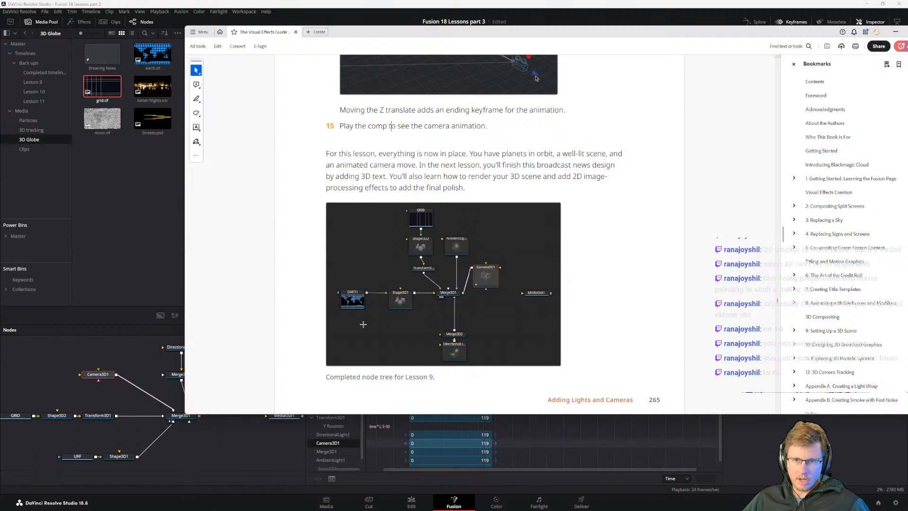
scroll(402, 303, "up", 5)
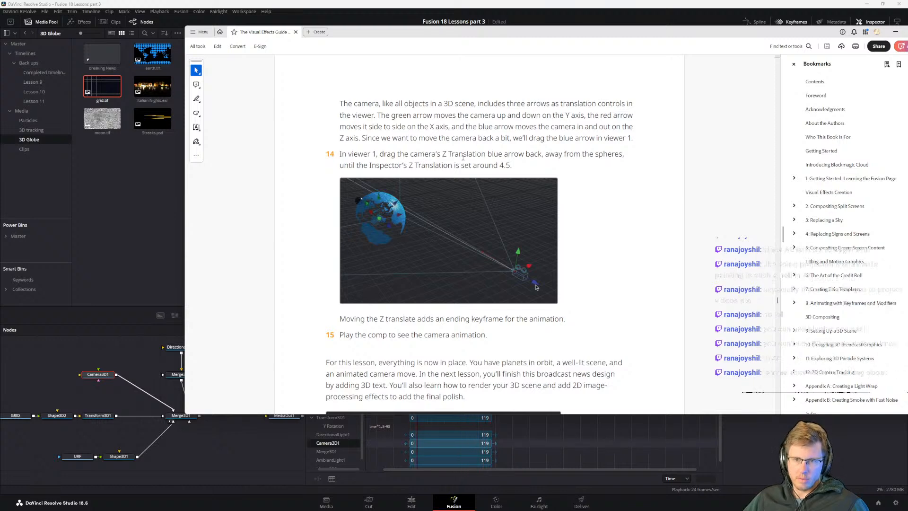
left_click(139, 363)
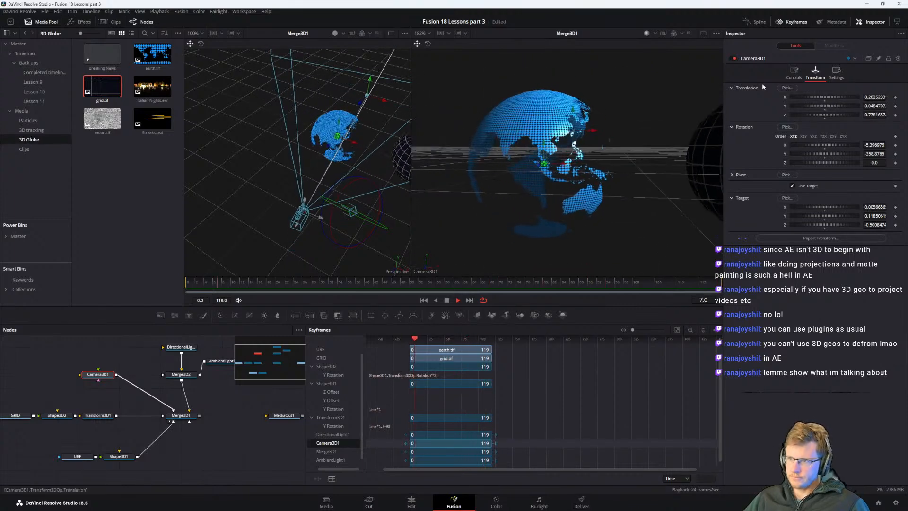
Step: Stop playback at frame -1 and add keyframes to Camera3D1's X, Y and Z Translation
left_click(431, 340)
left_click_drag(432, 340, 410, 339)
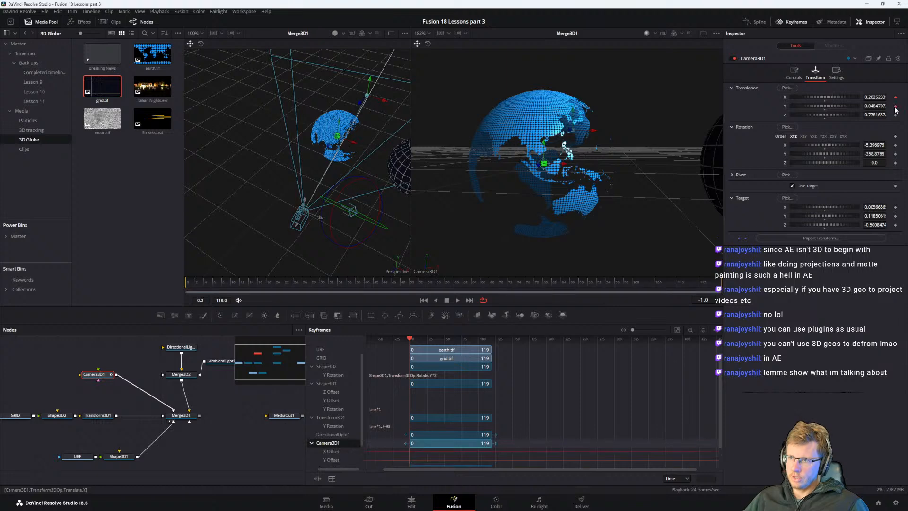
scroll(396, 420, "down", 1)
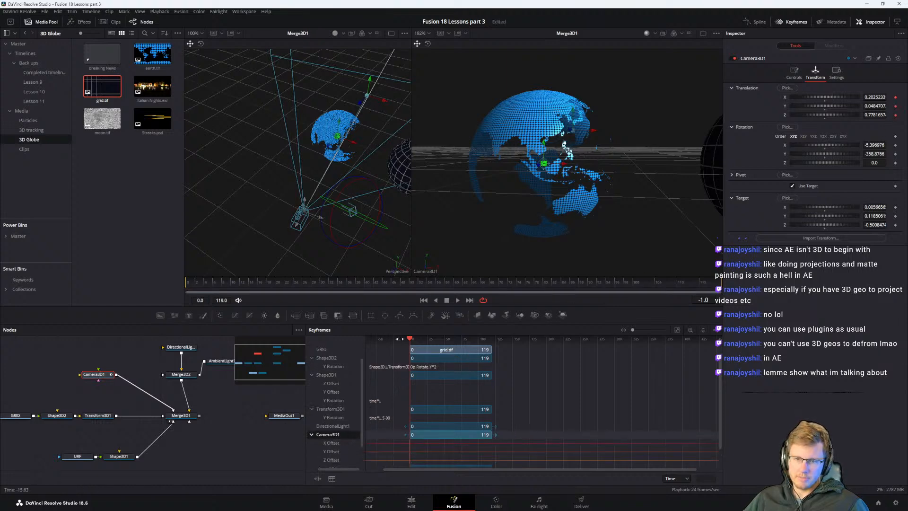
Step: Keyframe Camera3D1's X Translation at 1.374 on frame 81, and remove the Y and Z Translation animation
left_click_drag(410, 340, 466, 338)
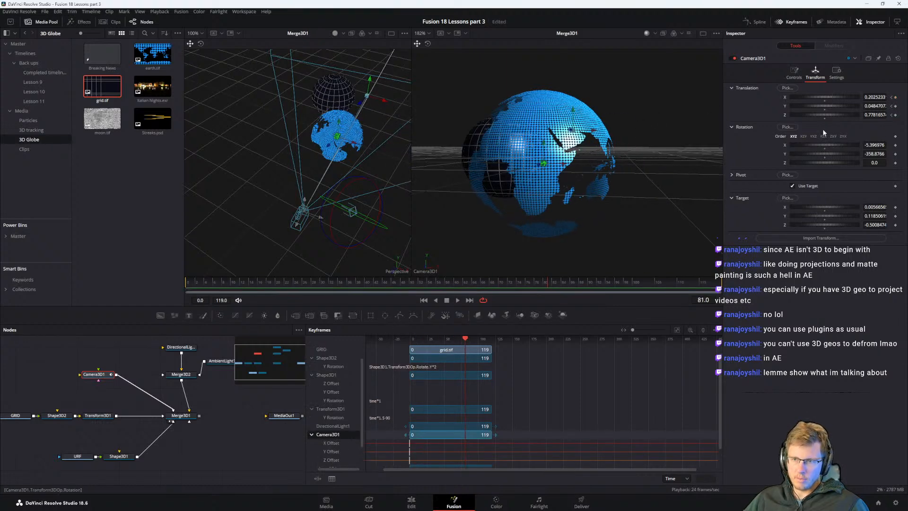
left_click_drag(824, 96, 849, 98)
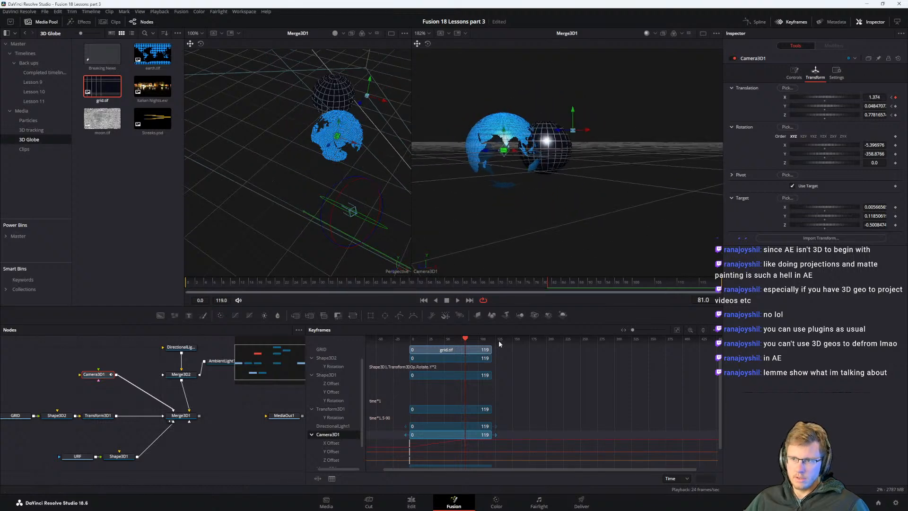
left_click(891, 107)
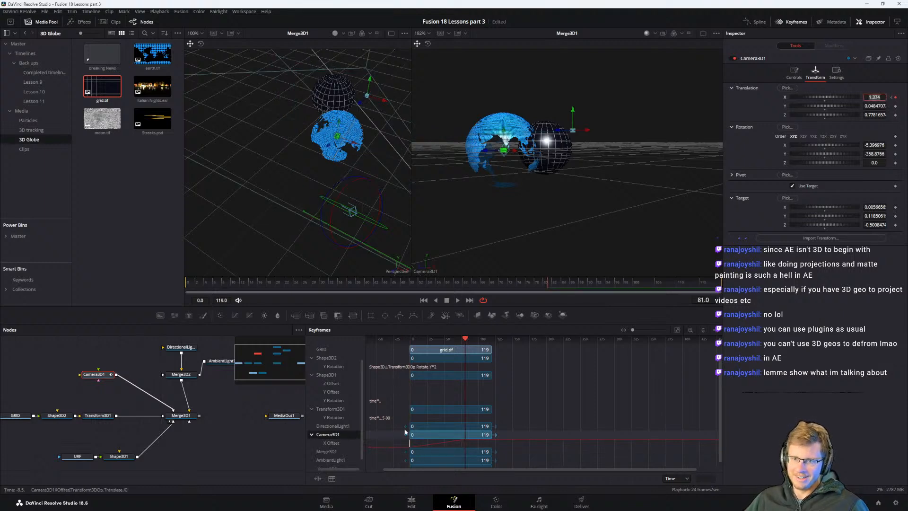
Step: Rewind to the start of the comp and play it to check the camera's X Translation animation
left_click_drag(467, 339, 412, 340)
key("space")
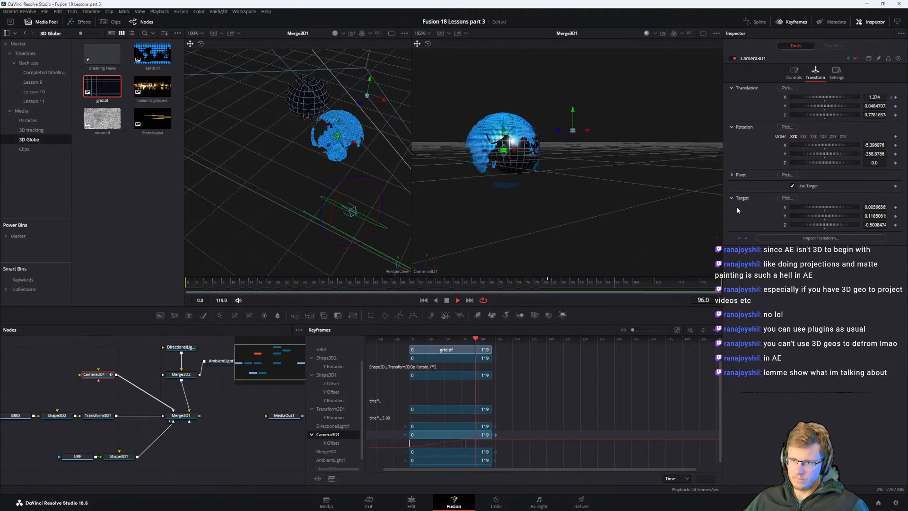
left_click_drag(230, 423, 209, 447)
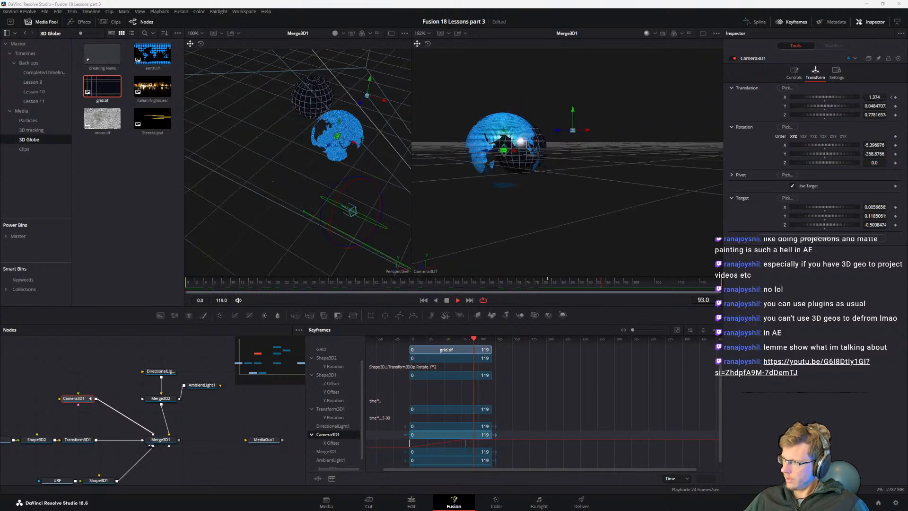
Step: Move the Chrome window with the YouTube video "Intro to Projecting on Cards in Nuke" over the DaVinci Resolve workspace
left_click_drag(907, 189, 818, 120)
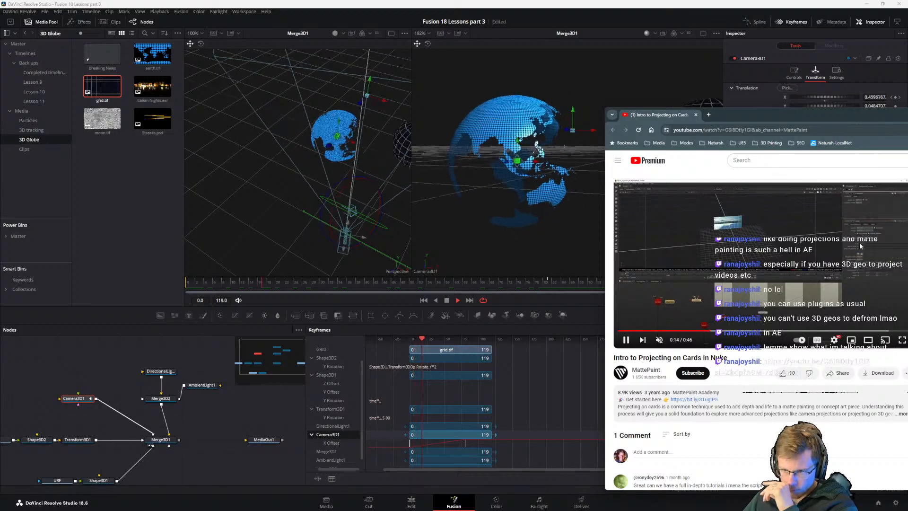
Step: Watch the YouTube video "Intro to Projecting on Cards in Nuke" in full screen, replaying it from the start
left_click(902, 340)
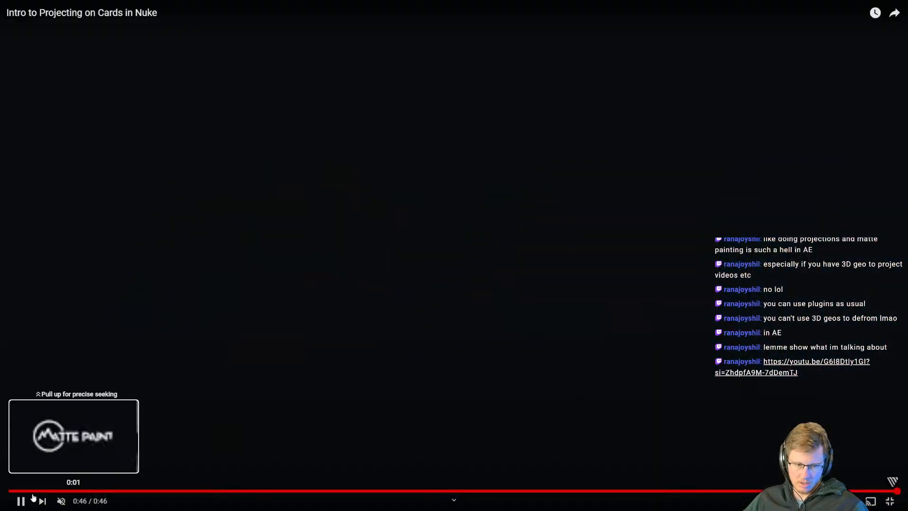
left_click(10, 491)
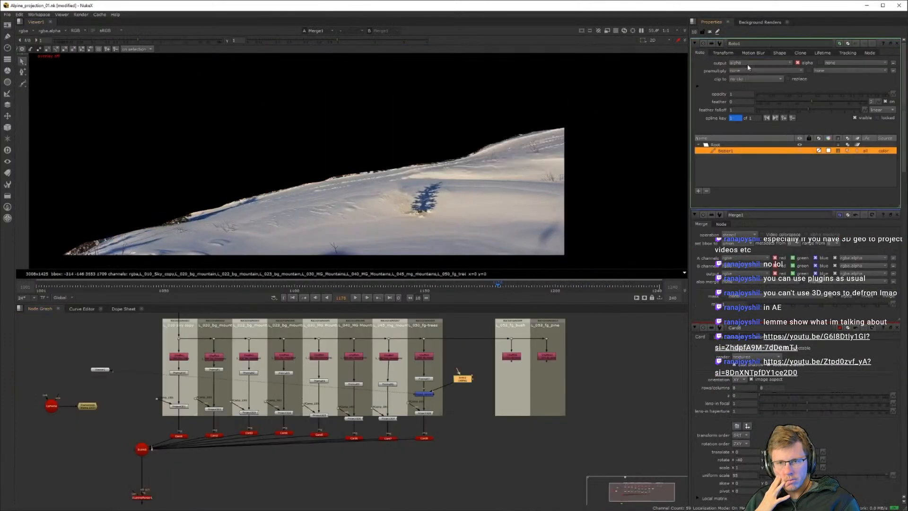
left_click(751, 79)
left_click(751, 95)
left_click(753, 79)
left_click(752, 71)
scroll(413, 400, "down", 1)
scroll(451, 179, "down", 5)
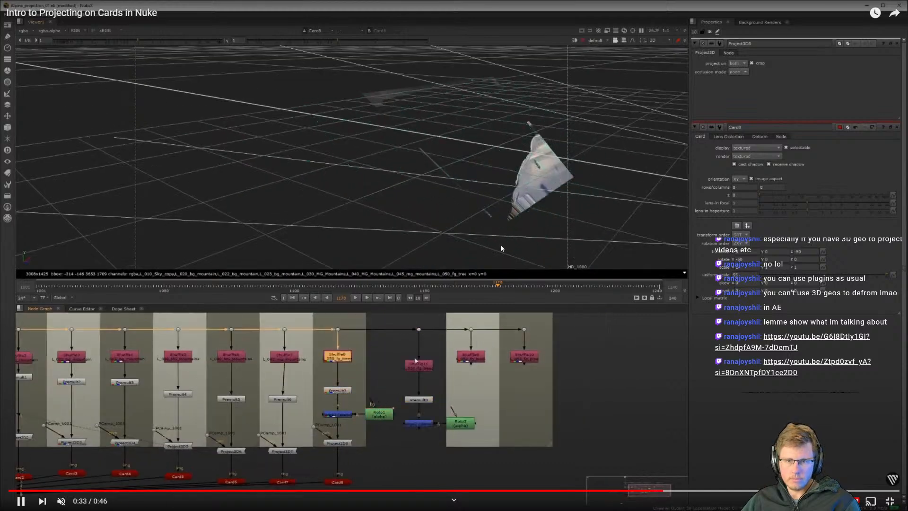
left_click(501, 248)
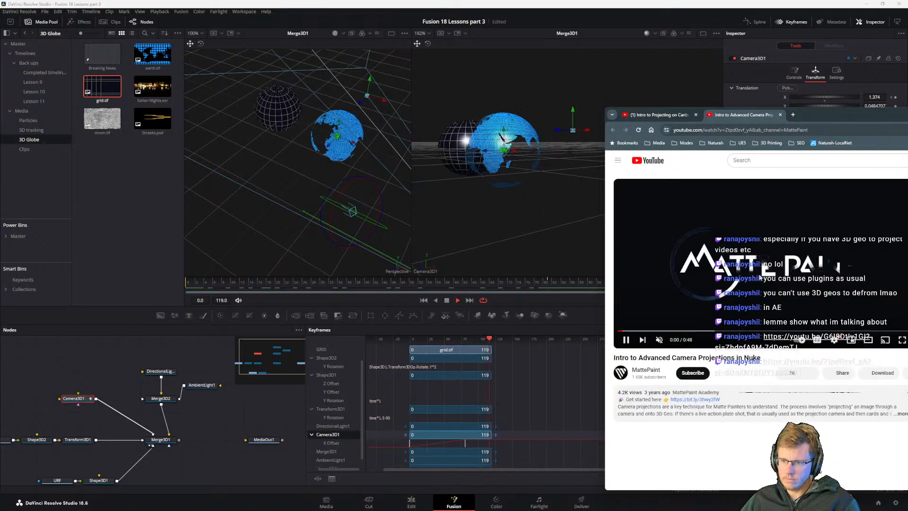
Step: Watch the YouTube video "Intro to Advanced Camera Projections in Nuke" in full screen through to its closing logo
left_click(899, 340)
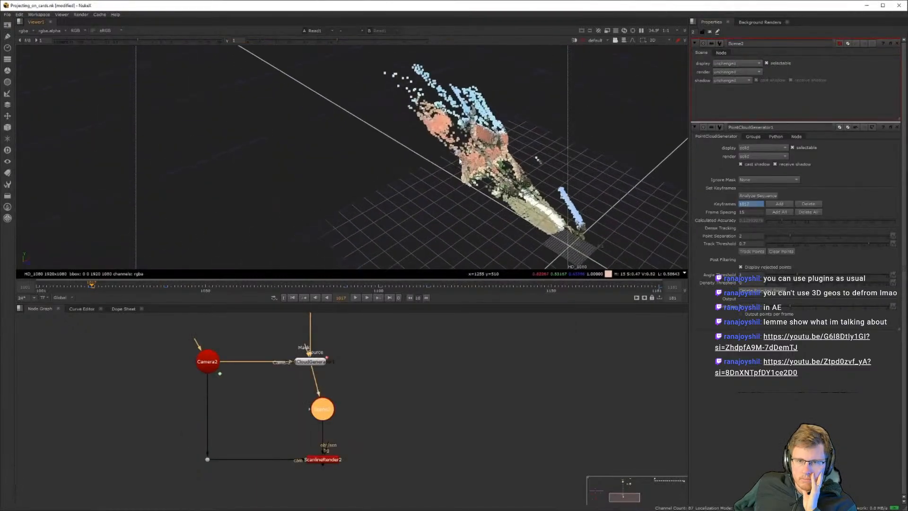
left_click_drag(437, 174, 283, 97)
left_click(597, 41)
left_click(598, 50)
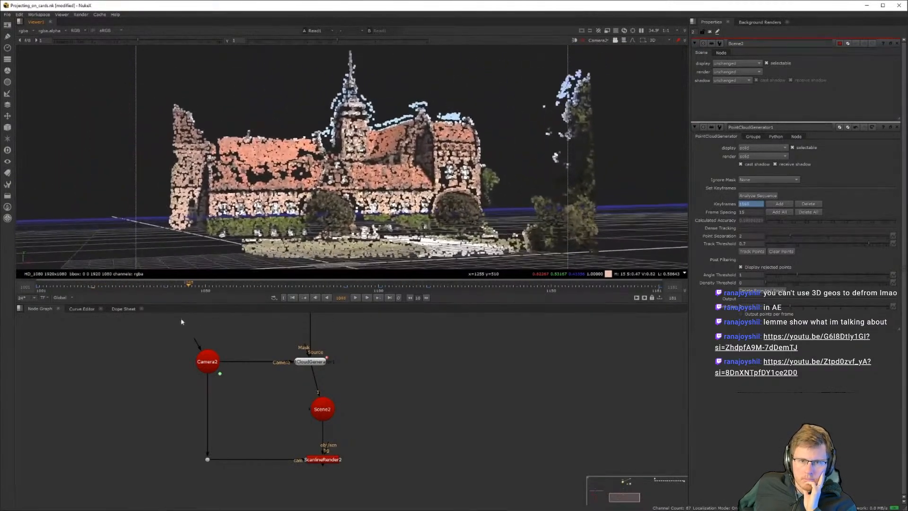
left_click_drag(193, 289, 165, 305)
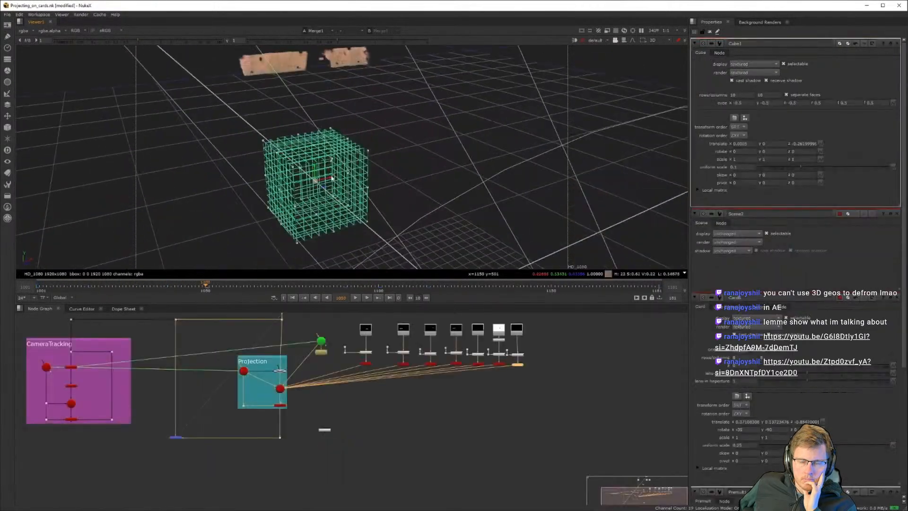
left_click_drag(417, 152, 367, 105)
left_click(280, 371)
key("d")
left_click(519, 365)
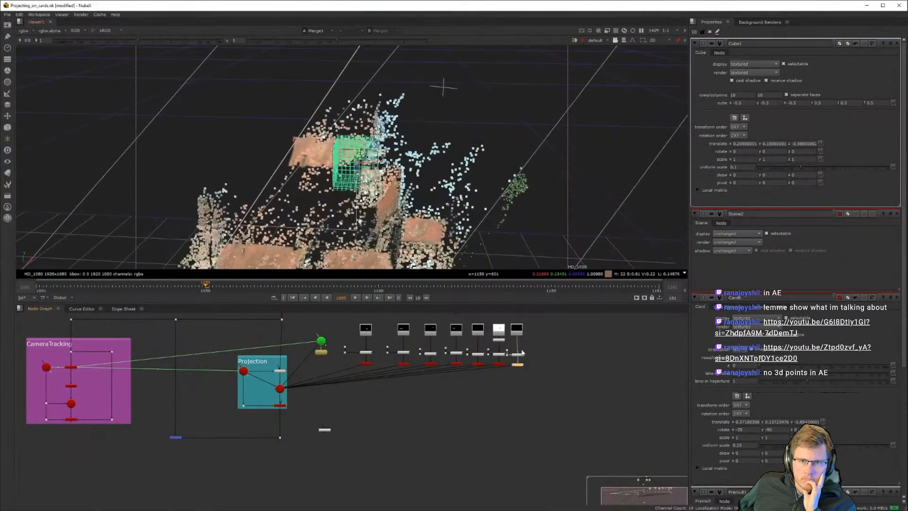
left_click_drag(371, 163, 388, 164)
left_click_drag(389, 164, 331, 123)
scroll(374, 165, "up", 5)
left_click_drag(378, 165, 416, 185)
scroll(374, 165, "down", 4)
left_click_drag(270, 357, 270, 358)
left_click(279, 371)
key("d")
left_click_drag(425, 142, 381, 191)
scroll(382, 192, "down", 3)
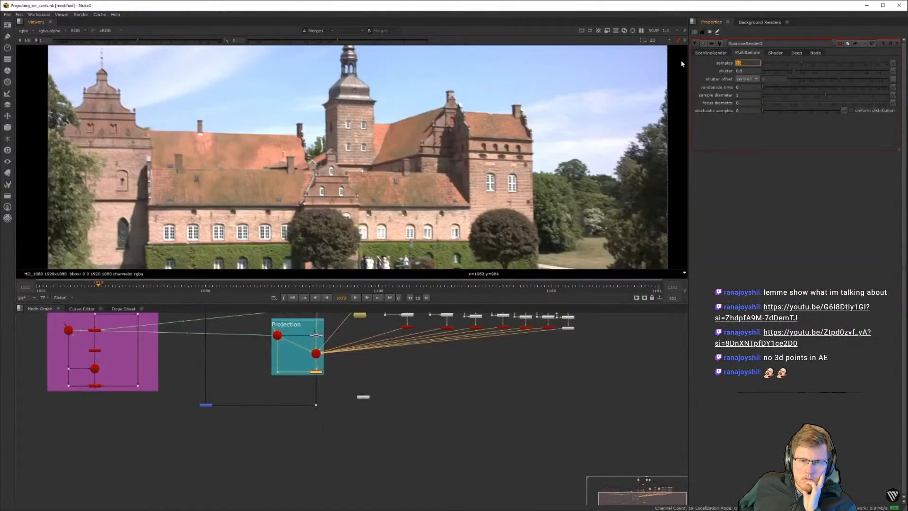
scroll(200, 419, "up", 3)
key("Tab")
type("grade")
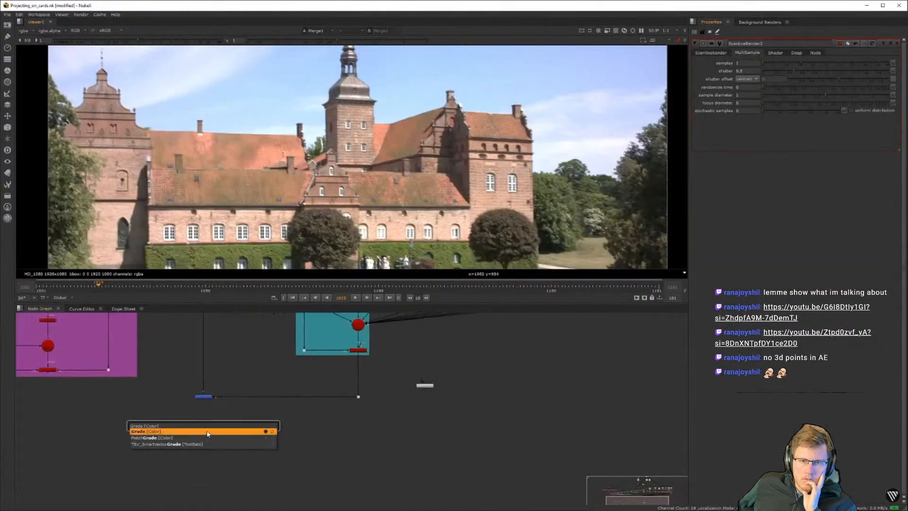
mouse_move(258, 161)
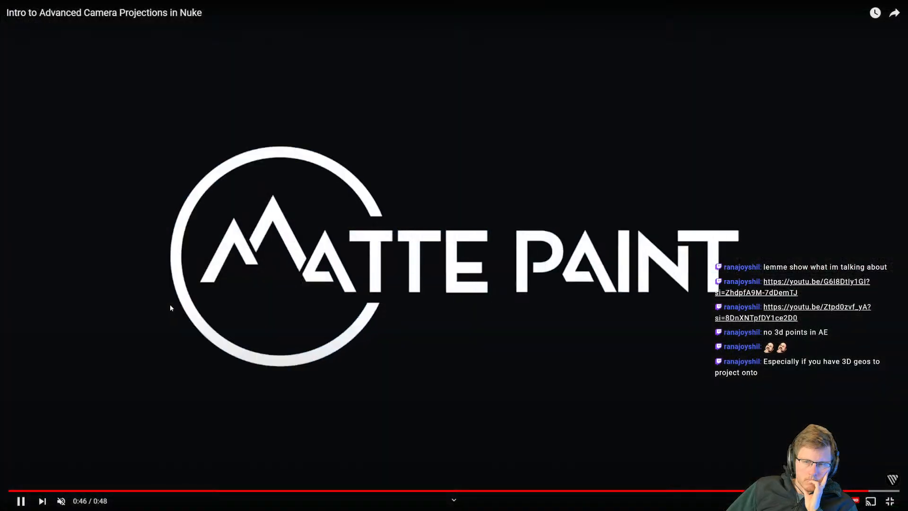
Step: Pause the video and review its point cloud and card projection sections at 0:28, 0:33 and 0:31
left_click(390, 311)
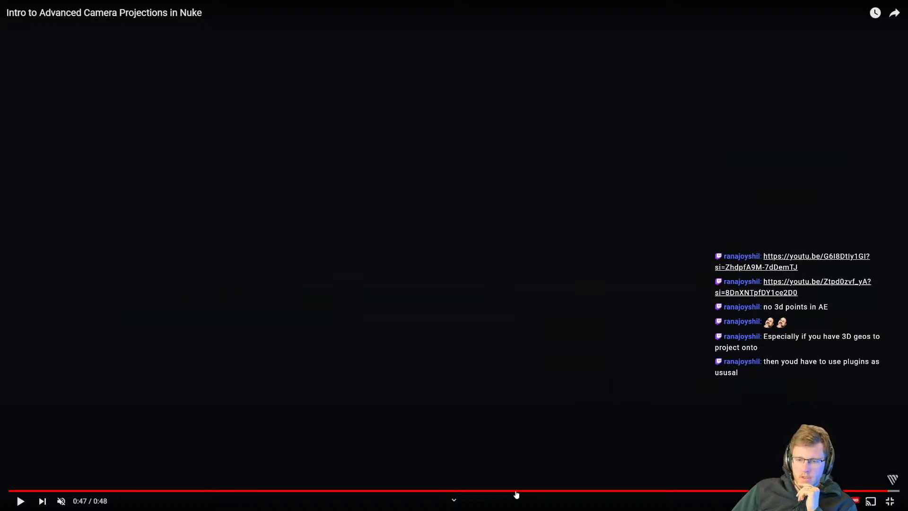
left_click(523, 490)
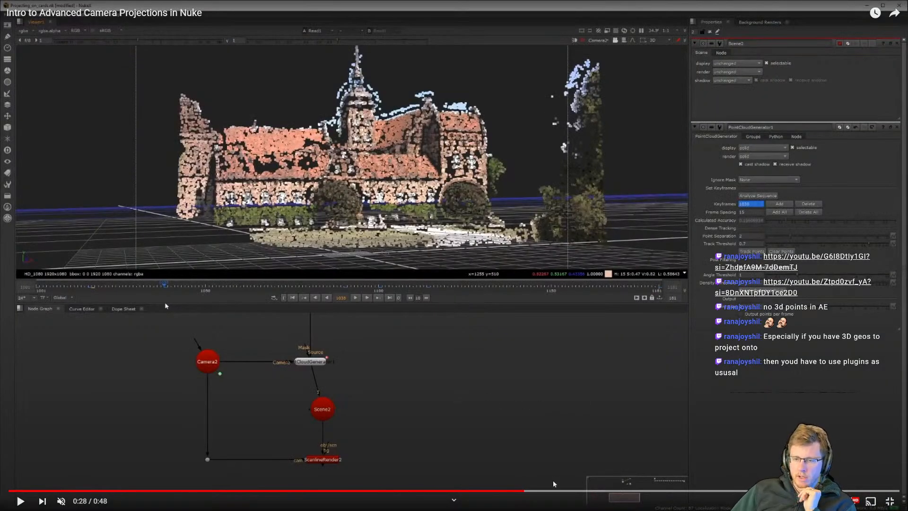
left_click(631, 490)
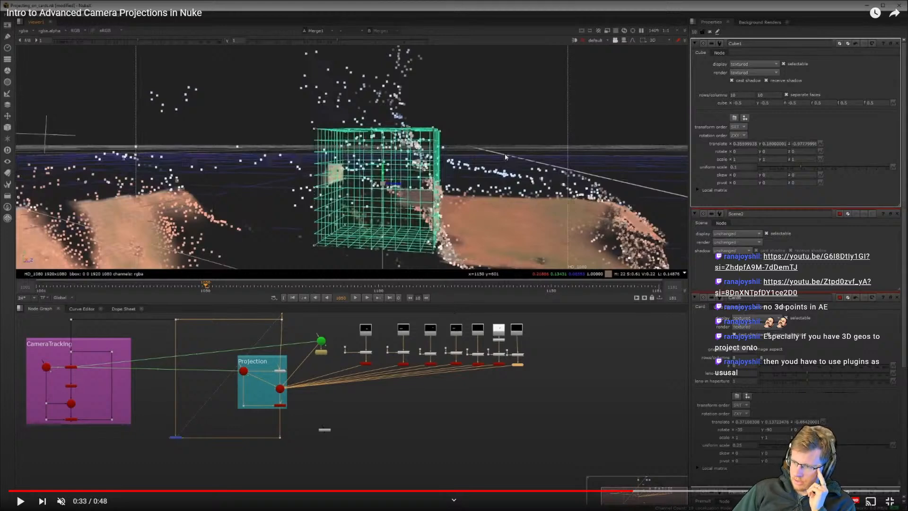
left_click(587, 491)
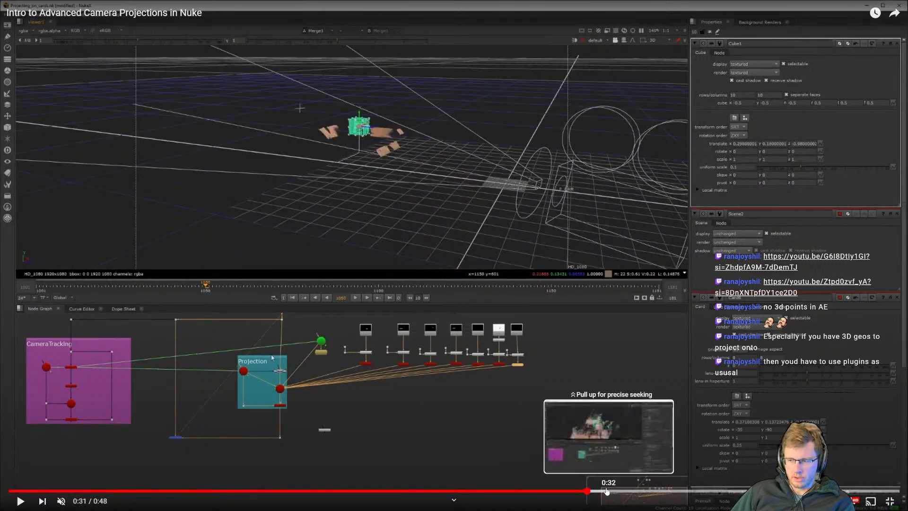
left_click(610, 491)
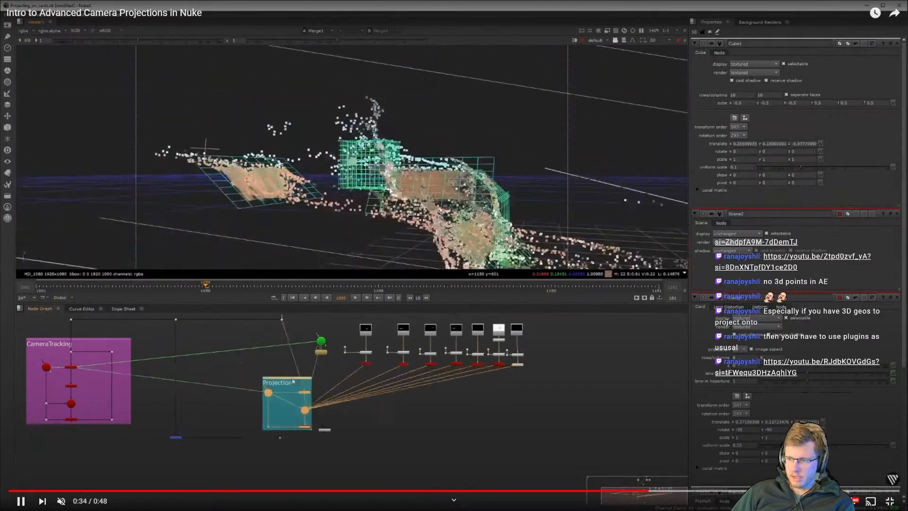
left_click(356, 208)
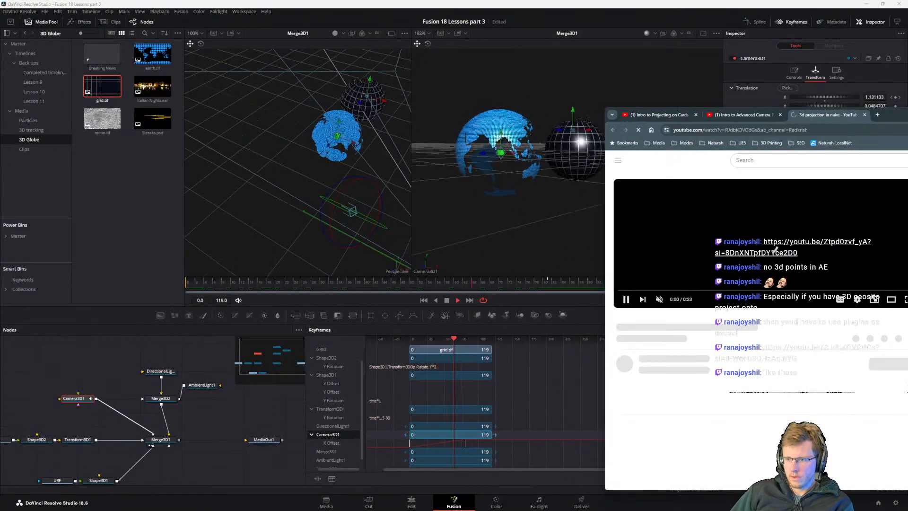
Step: Watch "3d projection in nuke" in full screen and examine the projected corridor and its untextured geometry at 0:16
left_click(905, 299)
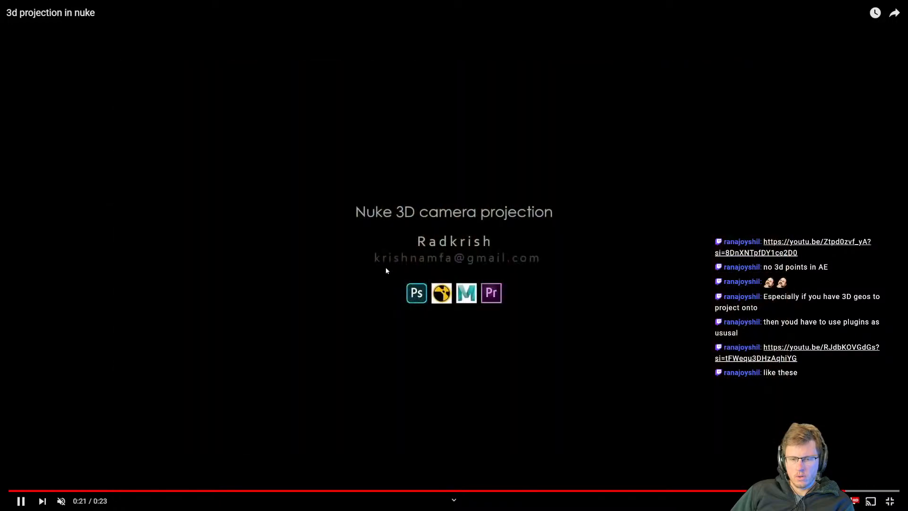
left_click(255, 490)
left_click(307, 319)
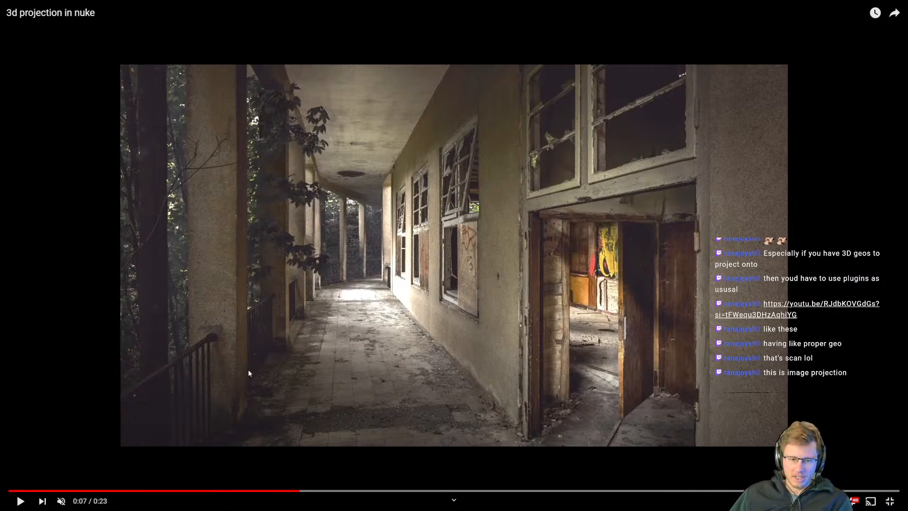
left_click(499, 306)
left_click(650, 490)
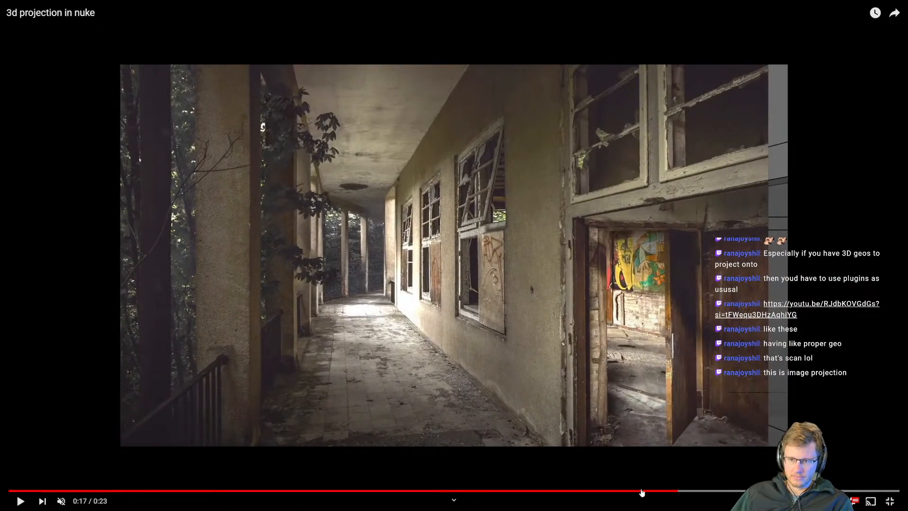
left_click(646, 491)
left_click(525, 317)
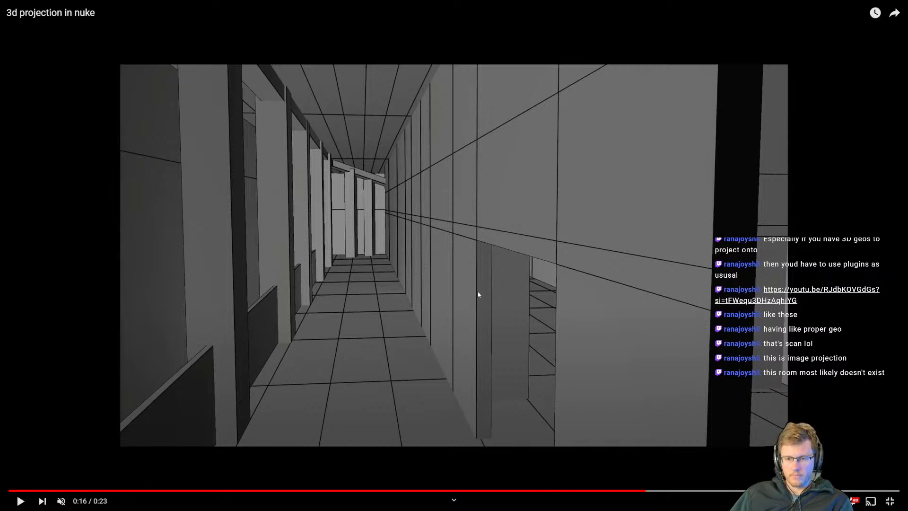
Step: Resume the corridor projection video from 0:16, pausing at 0:18 to examine the projected image before playing the ending
left_click(444, 263)
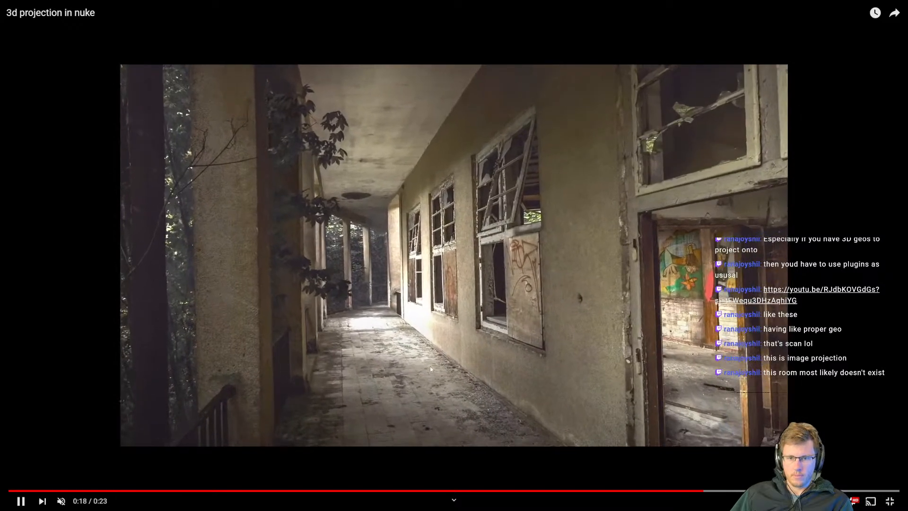
left_click(428, 367)
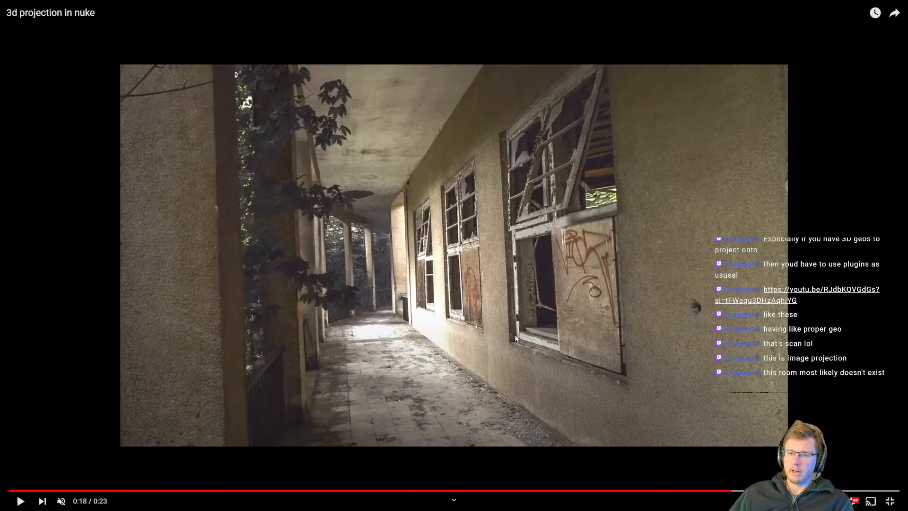
left_click(469, 315)
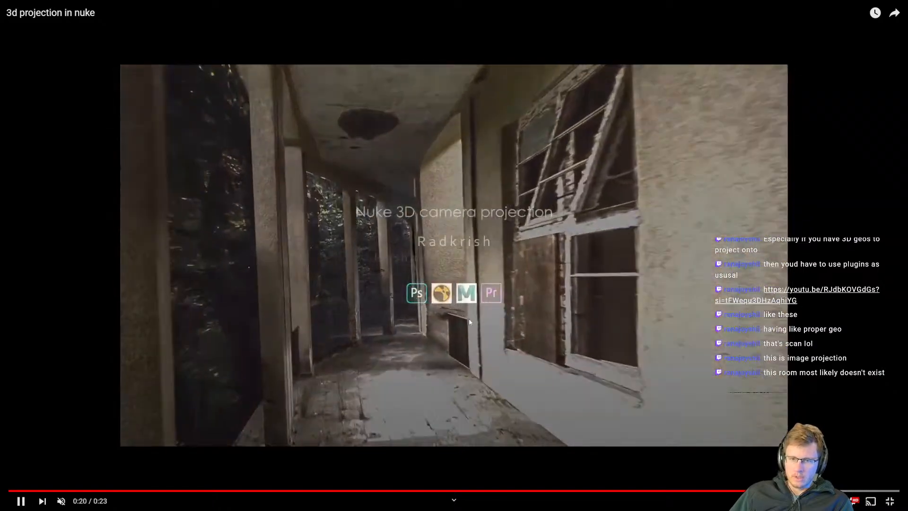
left_click(468, 318)
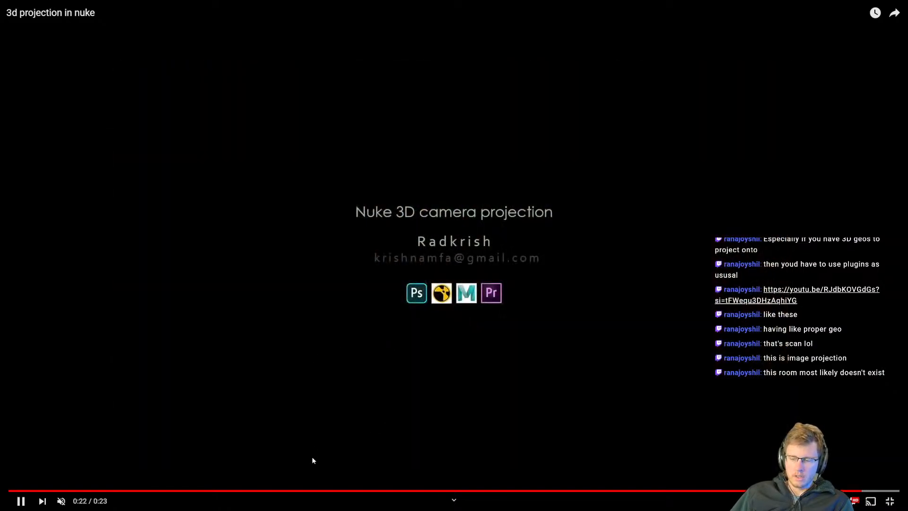
Step: Replay the corridor projection, examine the projected geometry from outside at 0:13, and exit full screen after the ending
left_click(323, 490)
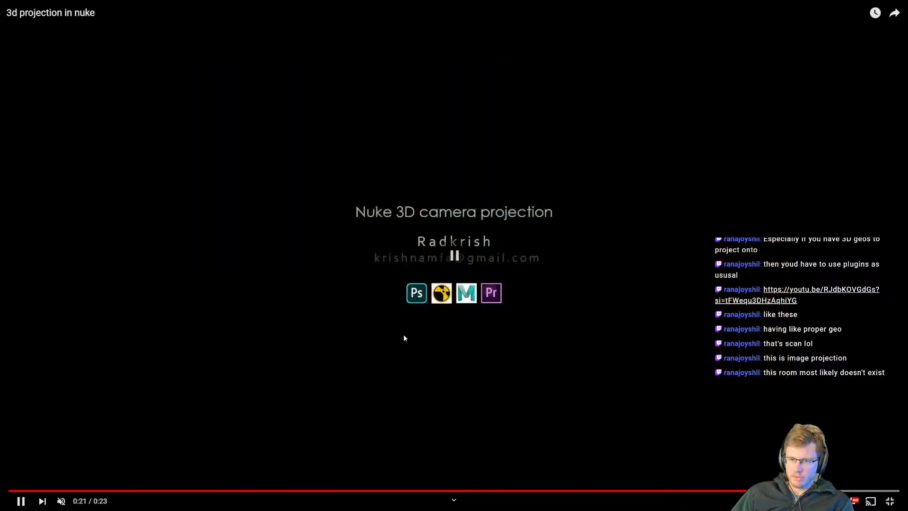
left_click(517, 491)
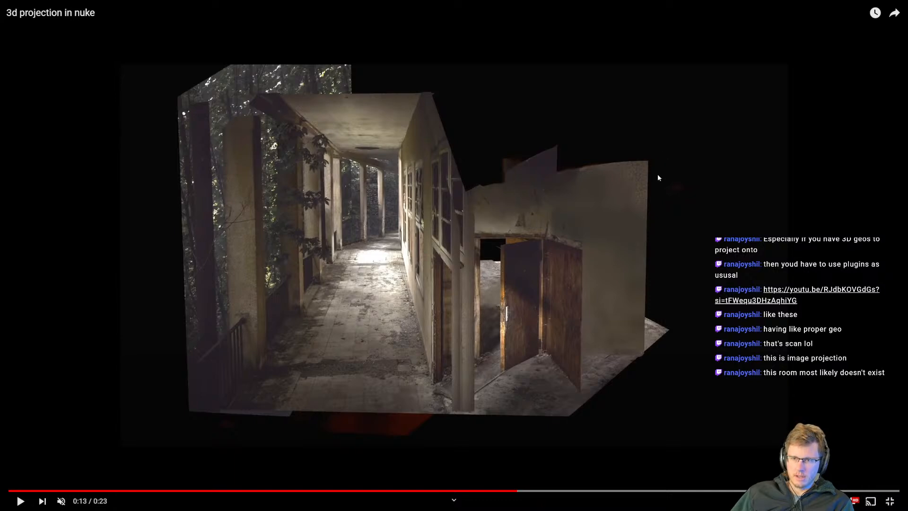
left_click(410, 316)
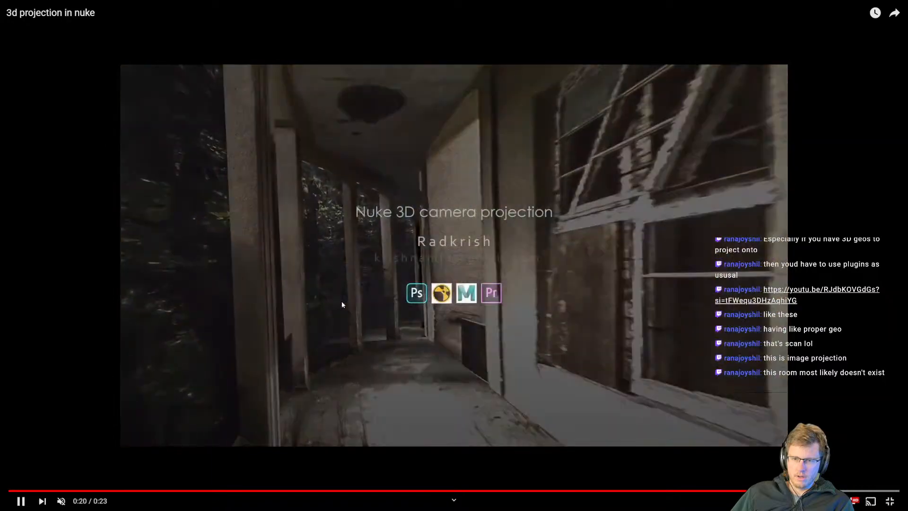
left_click(350, 334)
key("Escape")
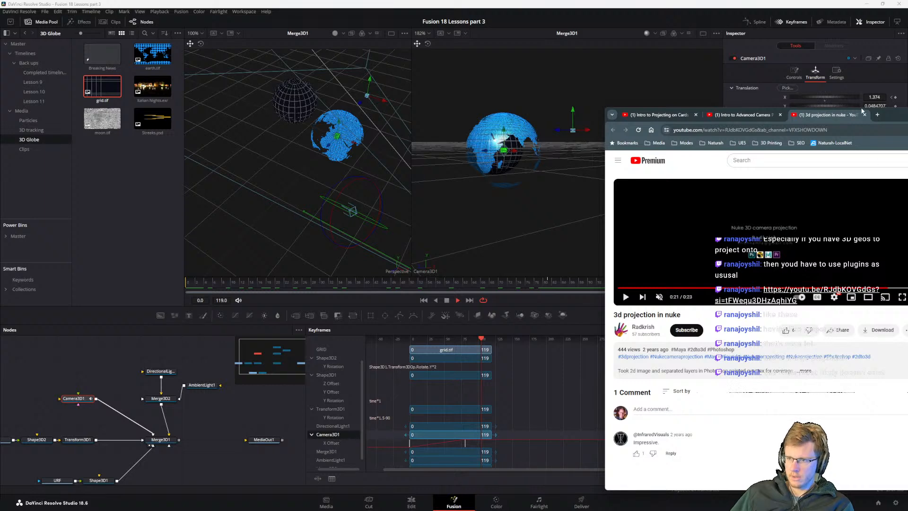
Step: Hide the Chrome window and bring the Visual Effects Guide PDF in Acrobat in front of DaVinci Resolve
left_click(889, 119)
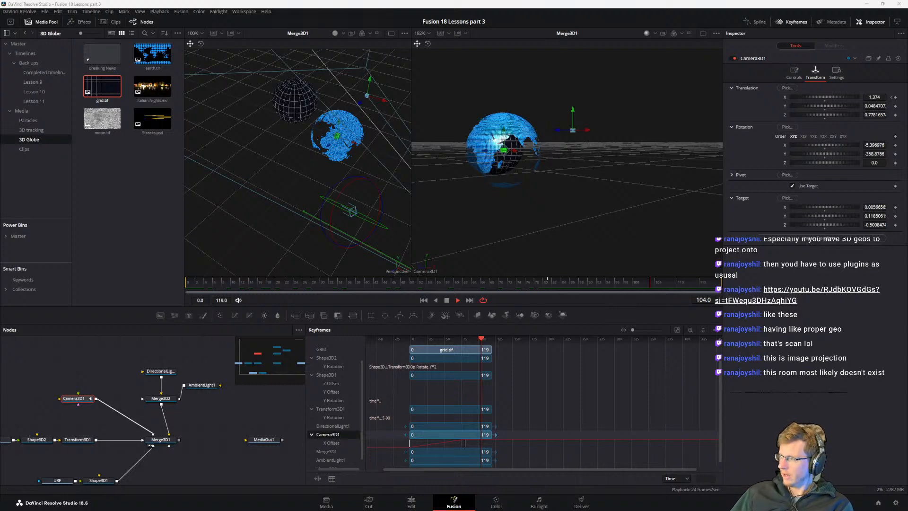
key("alt+Tab")
key("alt+Tab")
key("alt+Tab")
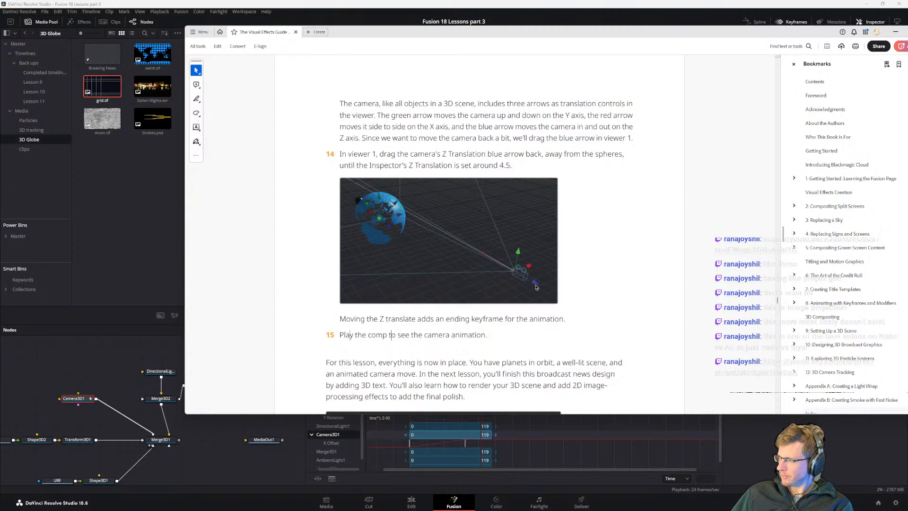
Step: Place Chrome with "Should you use LAYERS or NODES for VFX?" over the guide, keep the video muted and rewind it to the start
mouse_move(907, 183)
left_mouse_down()
mouse_move(907, 167)
mouse_move(907, 183)
left_mouse_up()
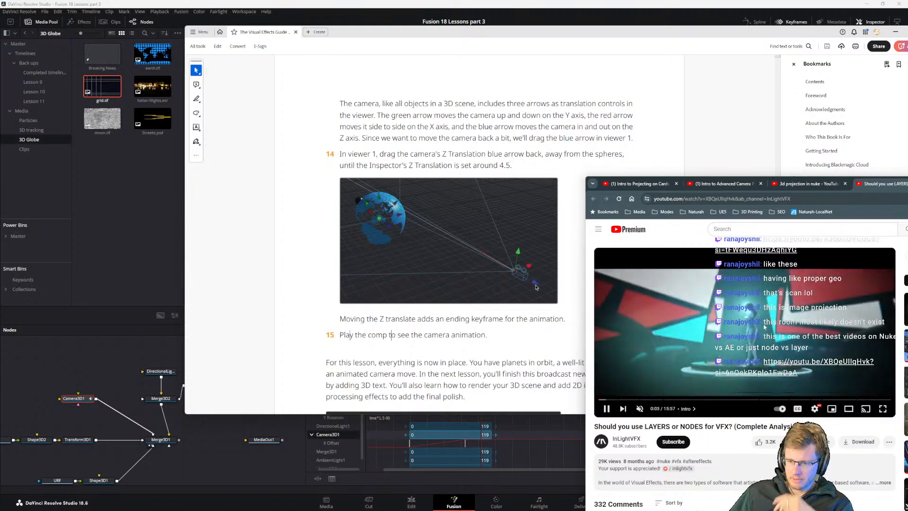
left_click(639, 410)
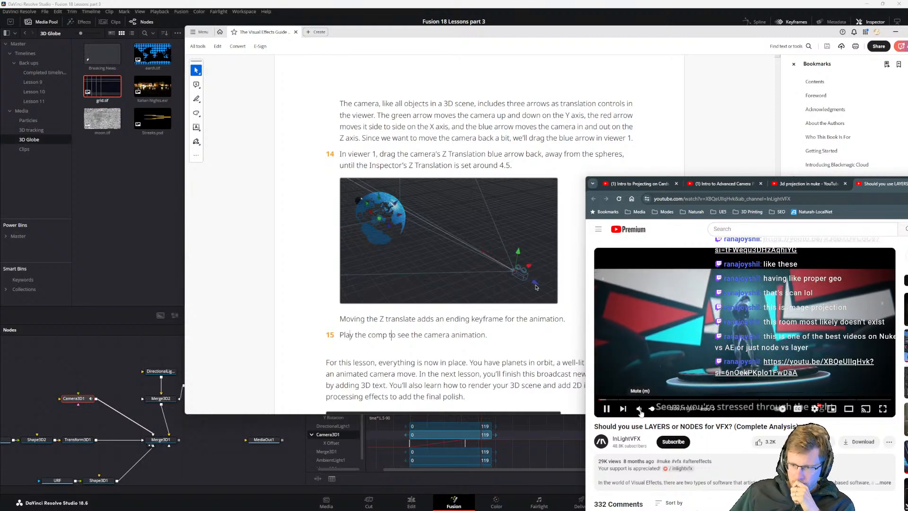
left_click(639, 409)
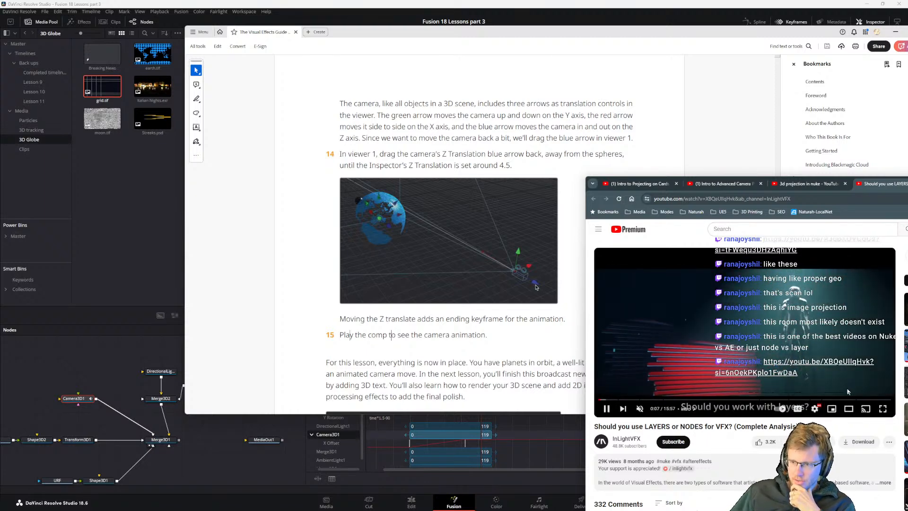
left_click(595, 400)
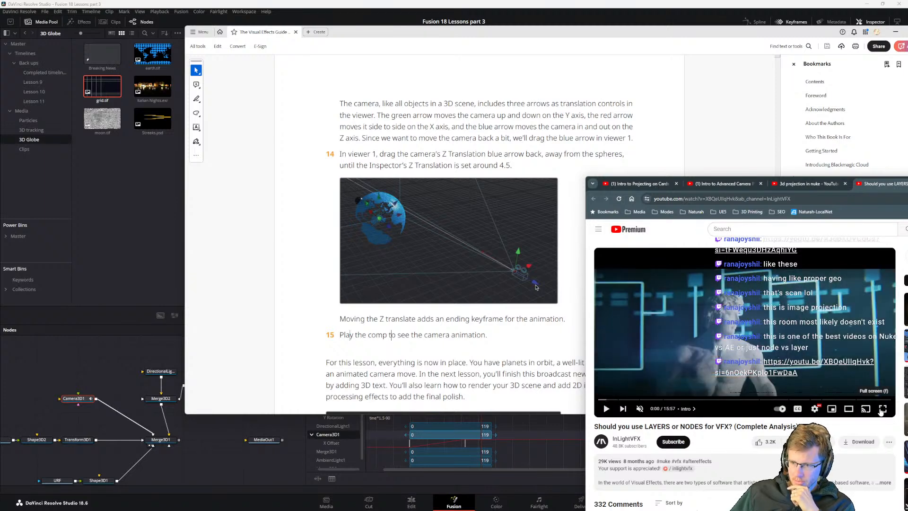
Step: Watch "Should you use LAYERS or NODES for VFX?" in full screen from the start and pause it at 0:32
left_click(882, 409)
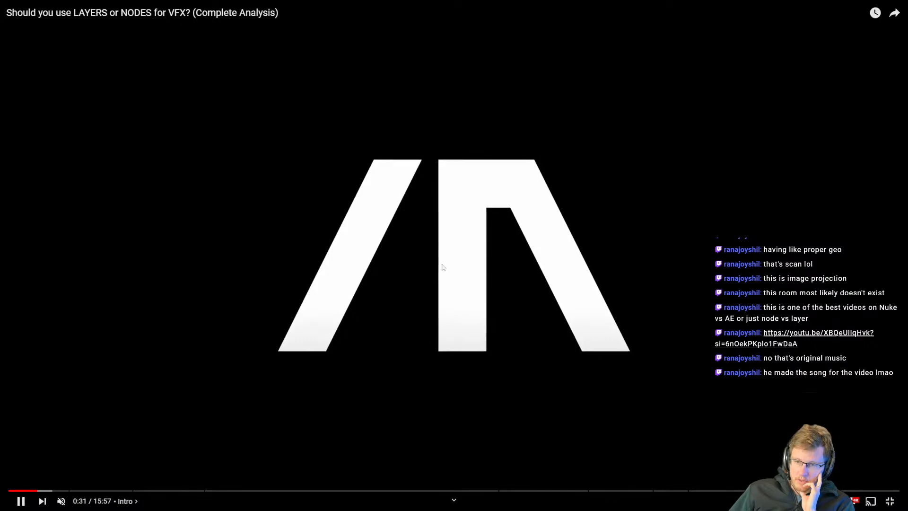
key("space")
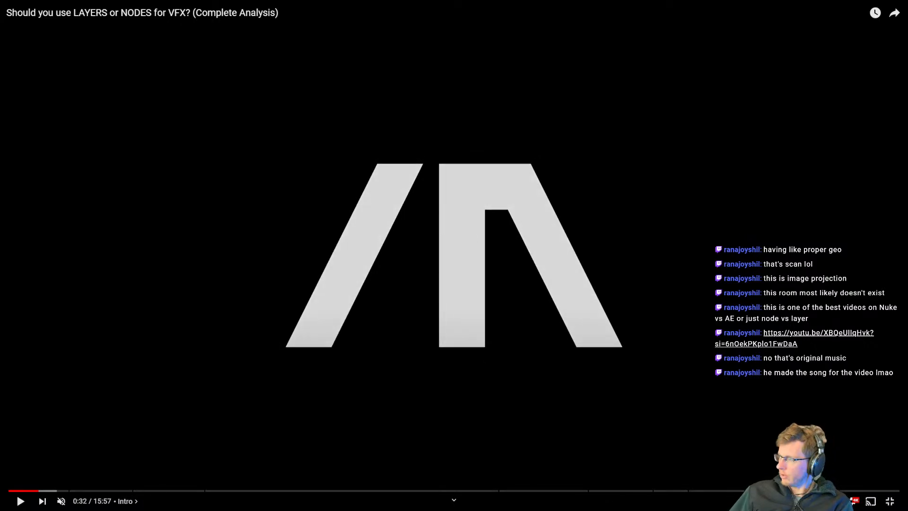
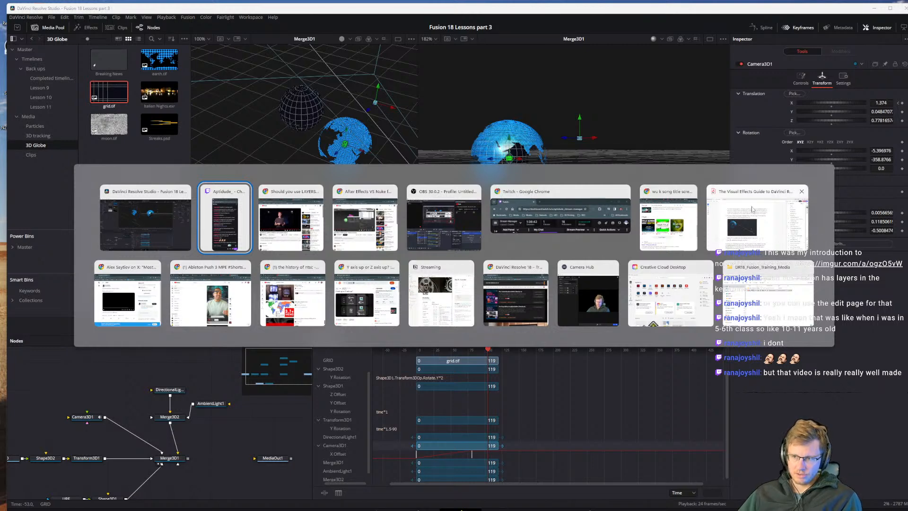
Step: Bring the Visual Effects Guide PDF forward, read past step 15 to the node tree diagram, and return to DaVinci Resolve
left_click(757, 218)
scroll(510, 279, "down", 5)
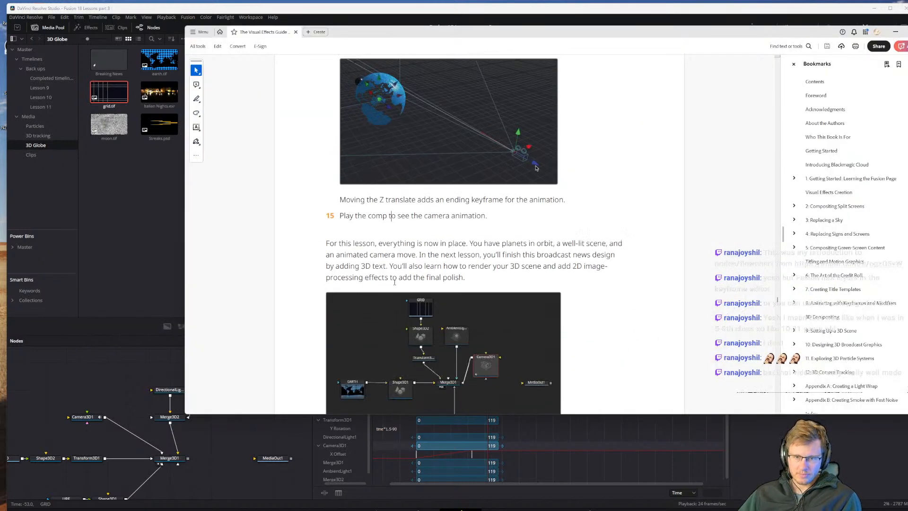
left_click(223, 422)
Step: Move Camera3D1 to the right of Merge3D1, level with it, and shift MediaOut1 farther right in the node graph
left_click(83, 417)
left_click_drag(82, 417, 207, 444)
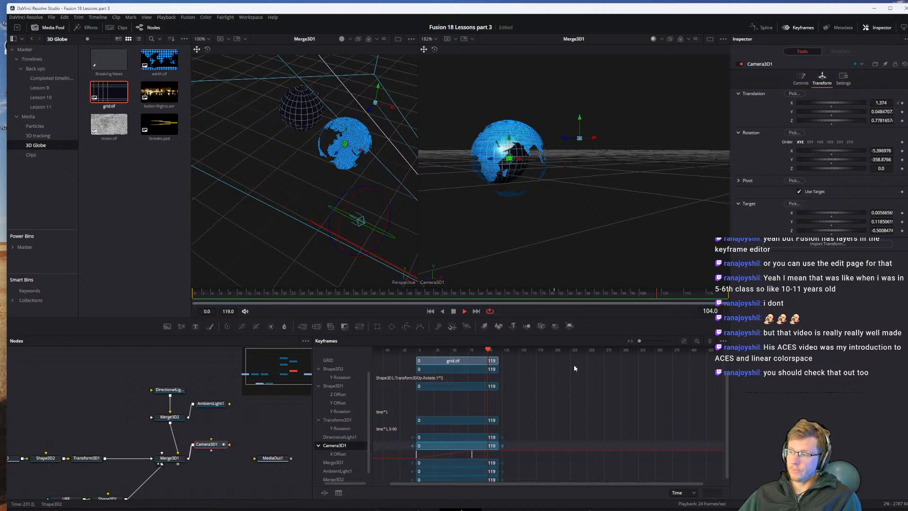
mouse_move(440, 504)
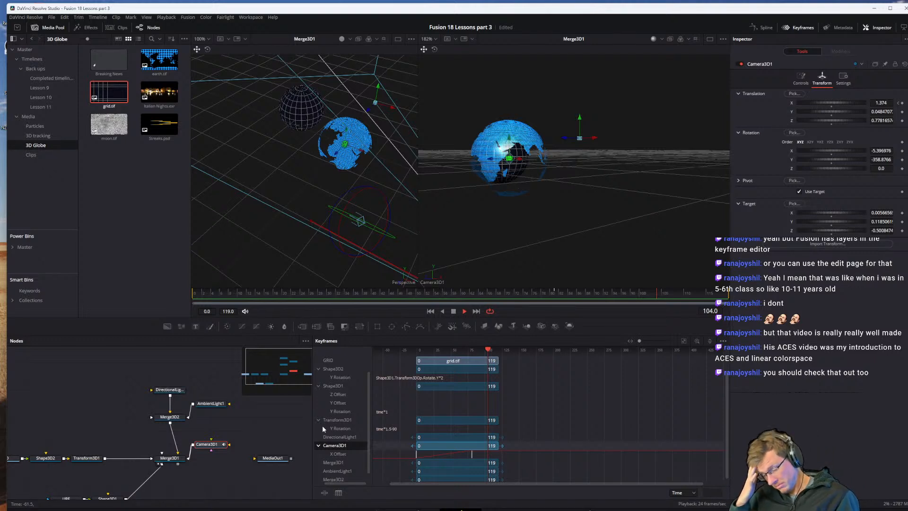
left_click_drag(208, 445, 236, 452)
left_click(293, 458)
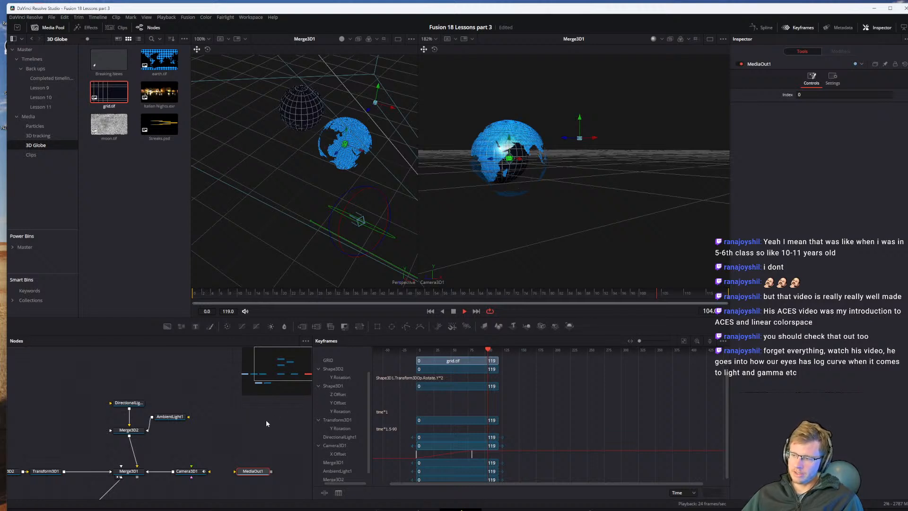
left_click(226, 449)
left_click_drag(243, 458, 214, 420)
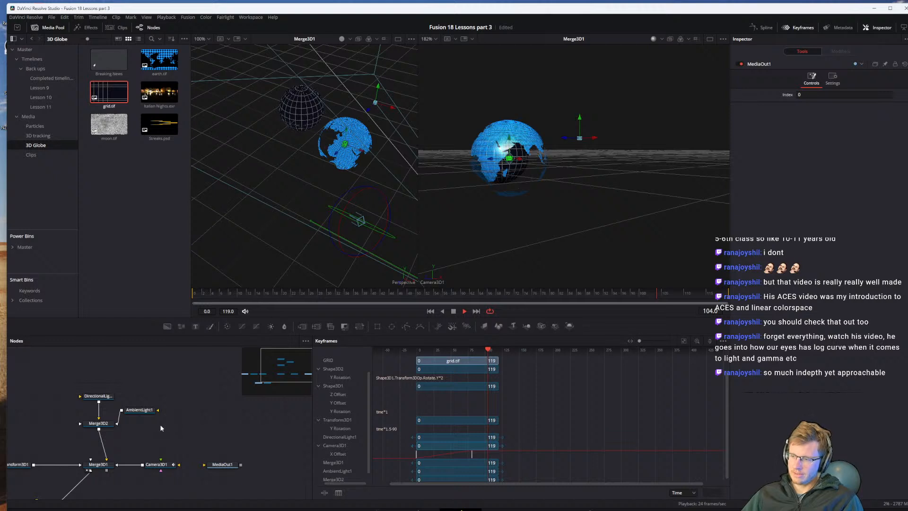
left_click_drag(187, 434, 183, 430)
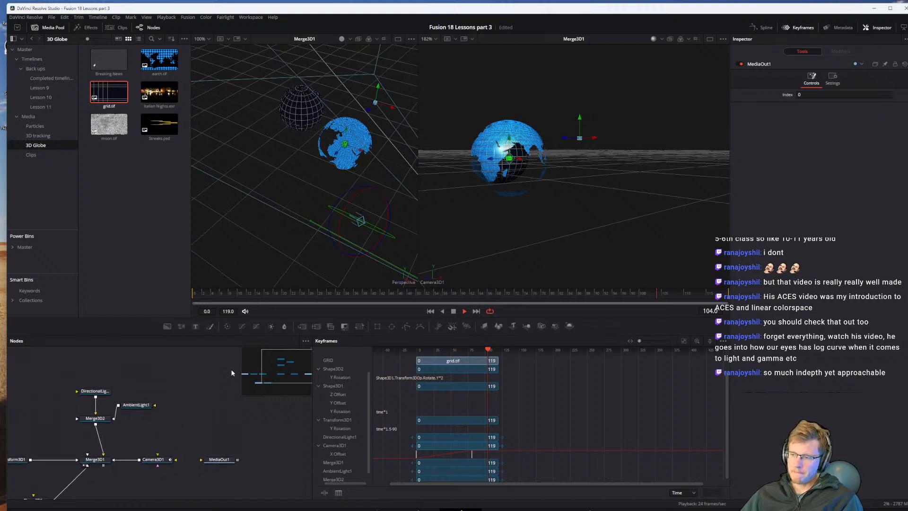
left_click(51, 18)
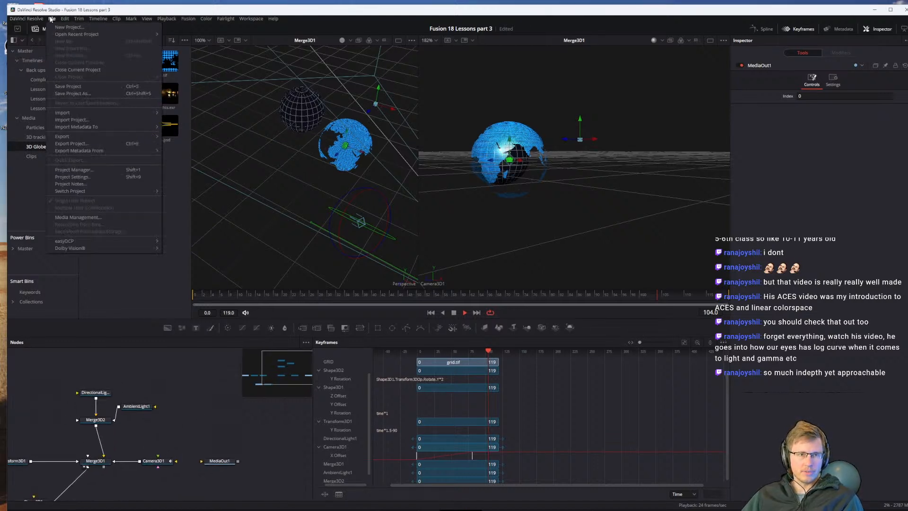
left_click(79, 217)
key("Escape")
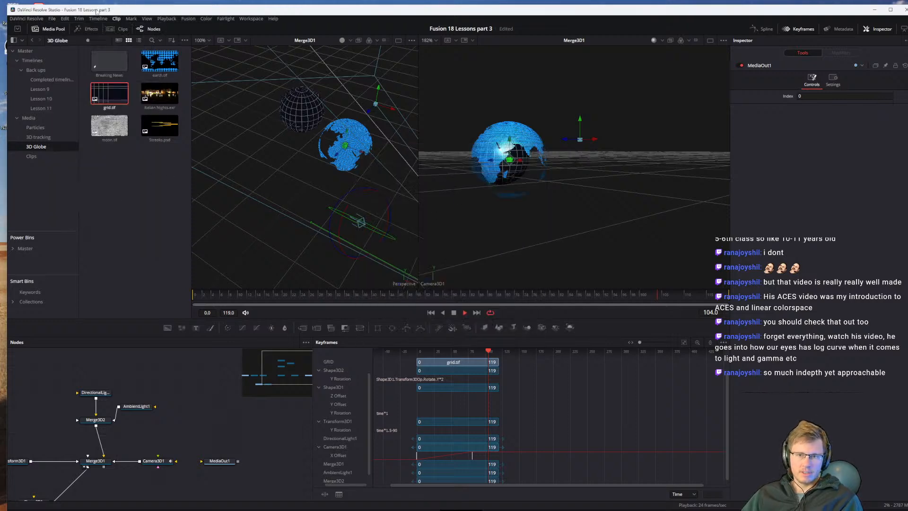
left_click(29, 19)
left_click(43, 20)
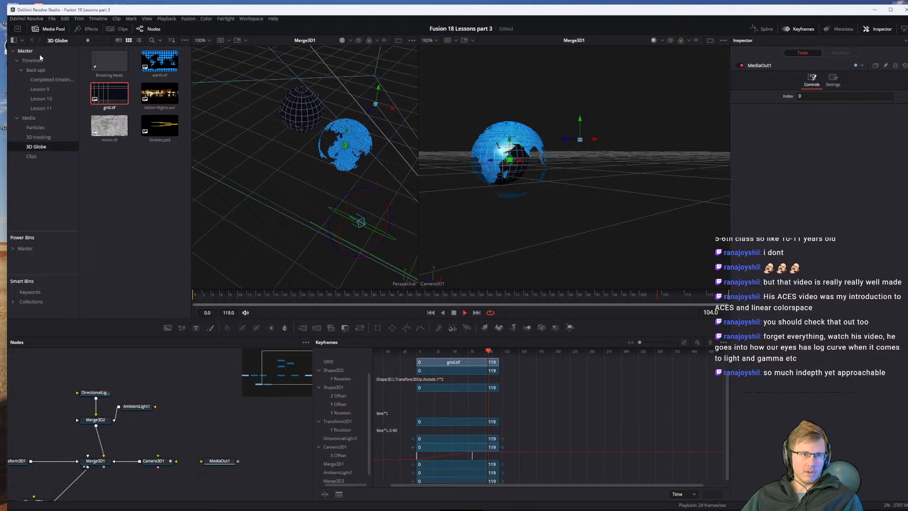
Step: Open the Color Management page of the project settings and examine the color science options
left_click(52, 18)
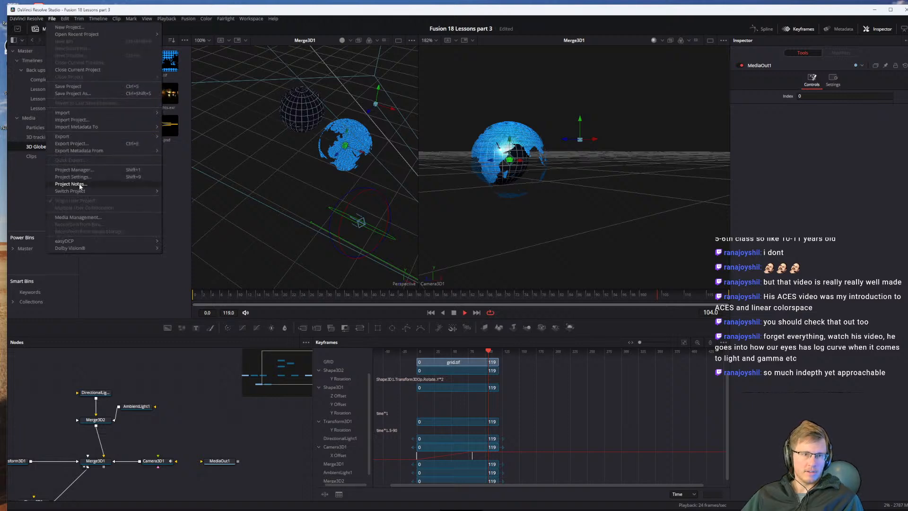
left_click(78, 177)
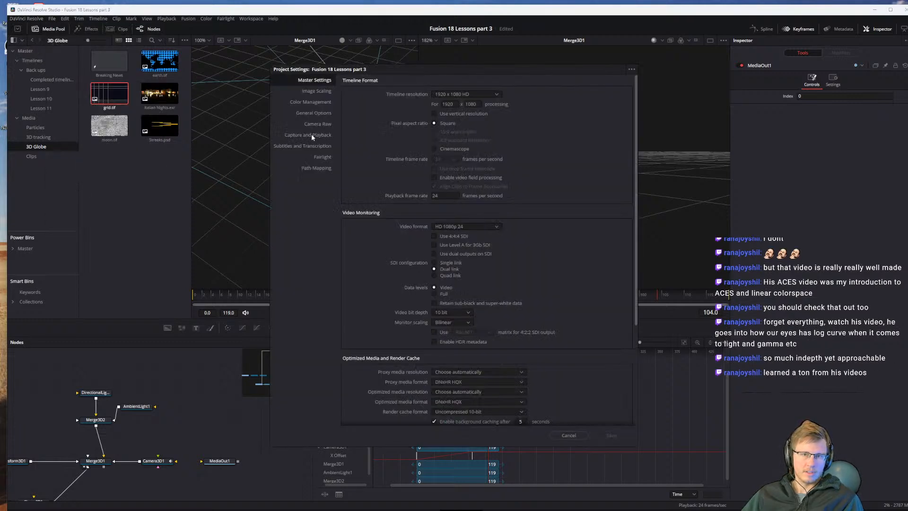
left_click(311, 103)
left_click(466, 94)
left_click(466, 94)
Step: Examine the available timeline and output color spaces, and close the project settings without saving
left_click(453, 113)
left_click(402, 116)
left_click(461, 112)
scroll(487, 156, "up", 3)
left_click(401, 121)
left_click(473, 123)
scroll(471, 166, "down", 15)
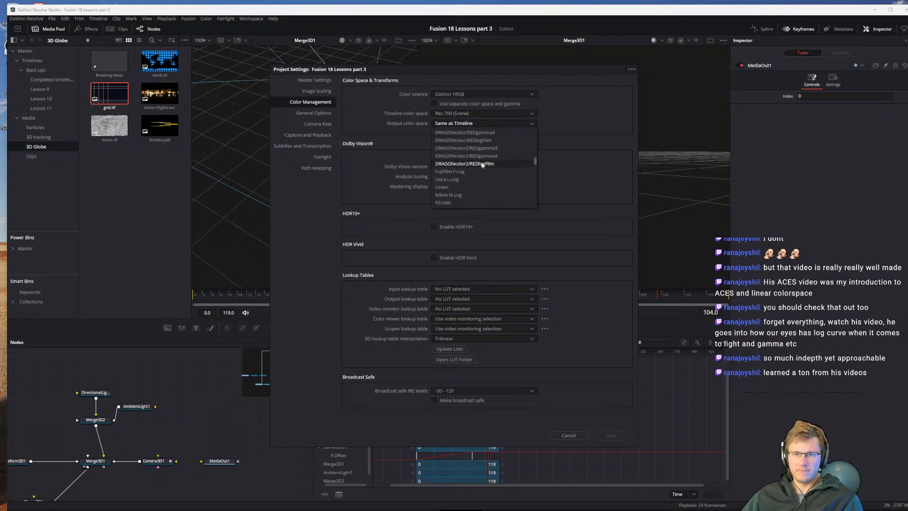
left_click(394, 164)
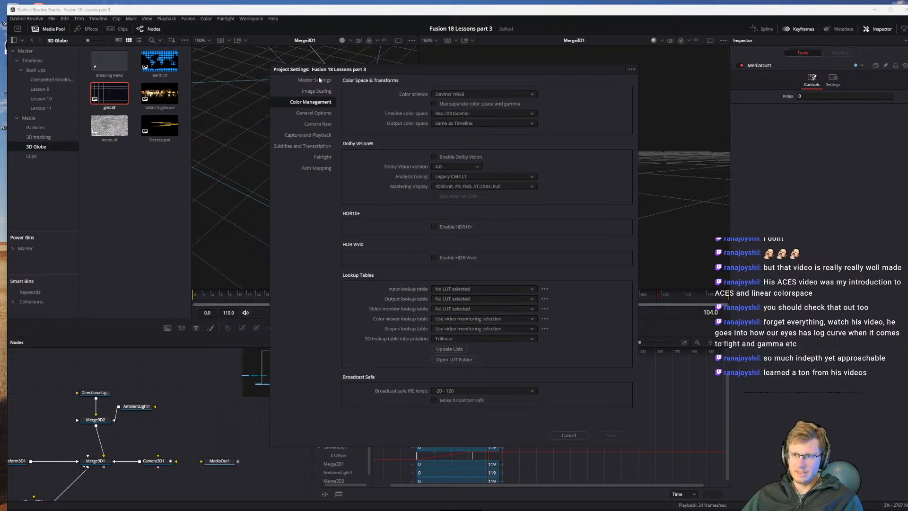
left_click(569, 435)
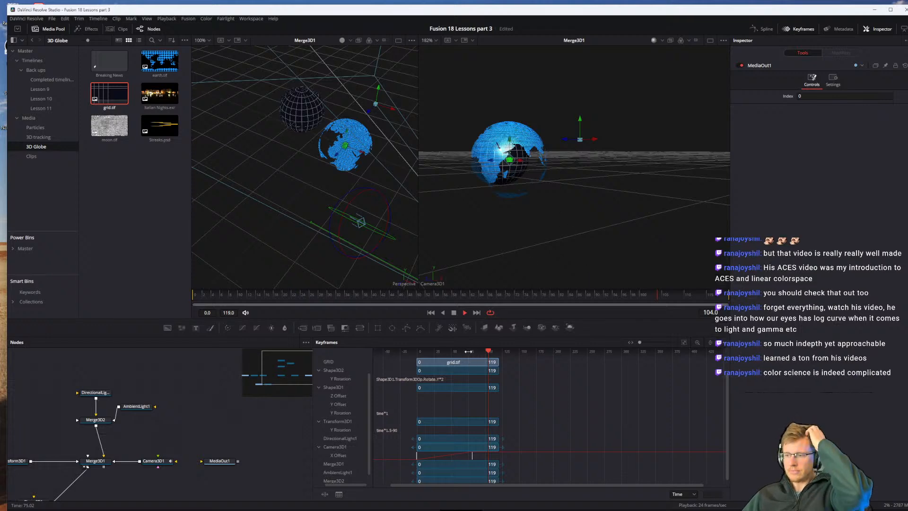
Step: Move AmbientLight1 farther to the right of Merge3D2 in the node graph
mouse_move(405, 509)
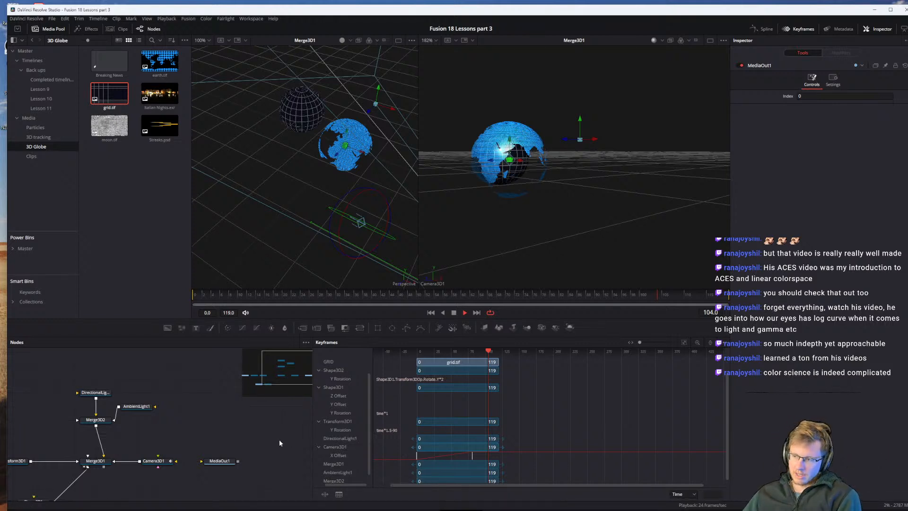
left_click_drag(226, 445, 233, 445)
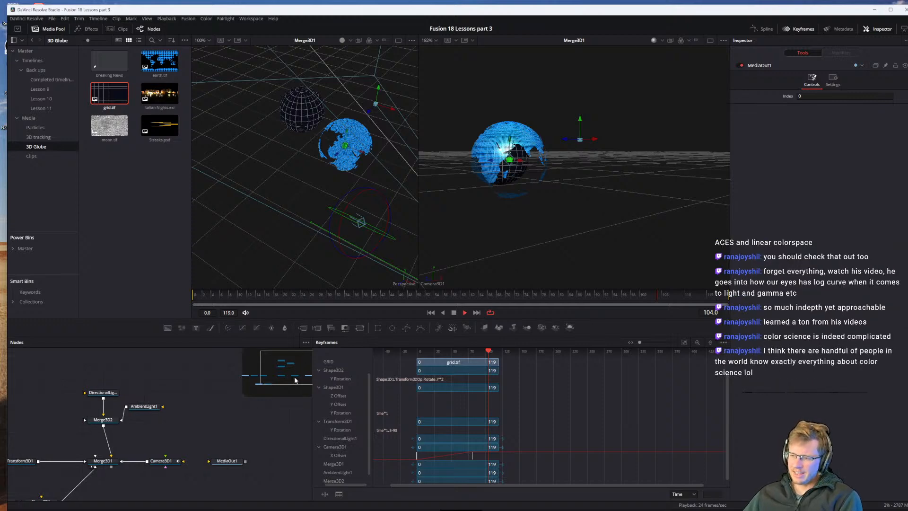
left_click_drag(150, 406, 172, 406)
left_click(108, 425)
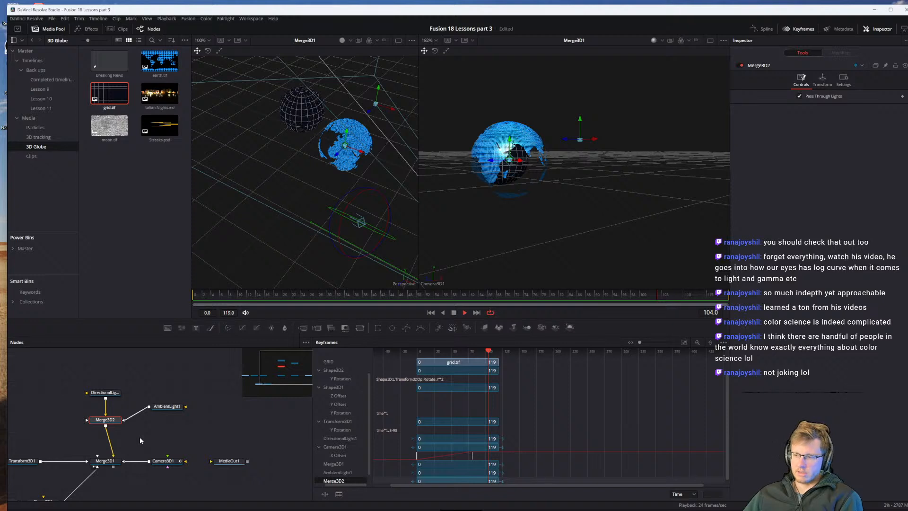
left_click(159, 445)
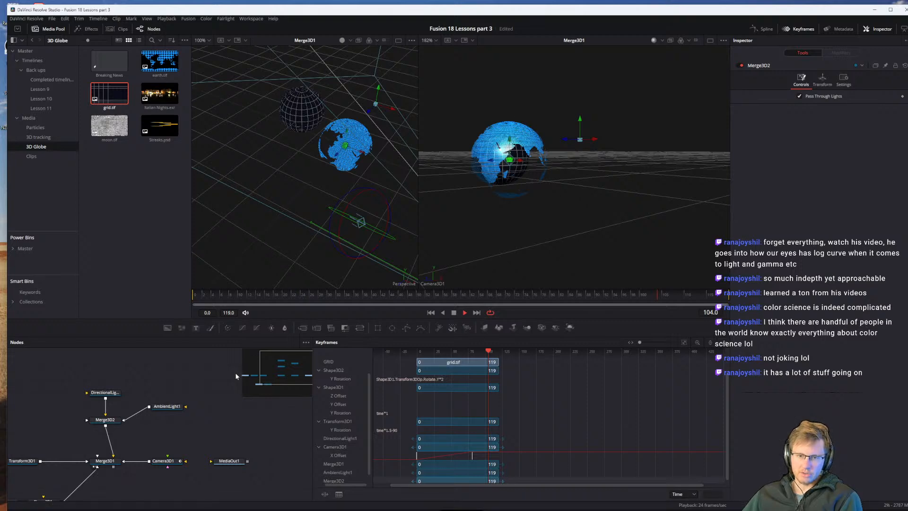
Step: Maximize the Resolve window, move AmbientLight1 closer to Merge3D2, and lower Merge3D2 to just above Merge3D1
double_click(251, 12)
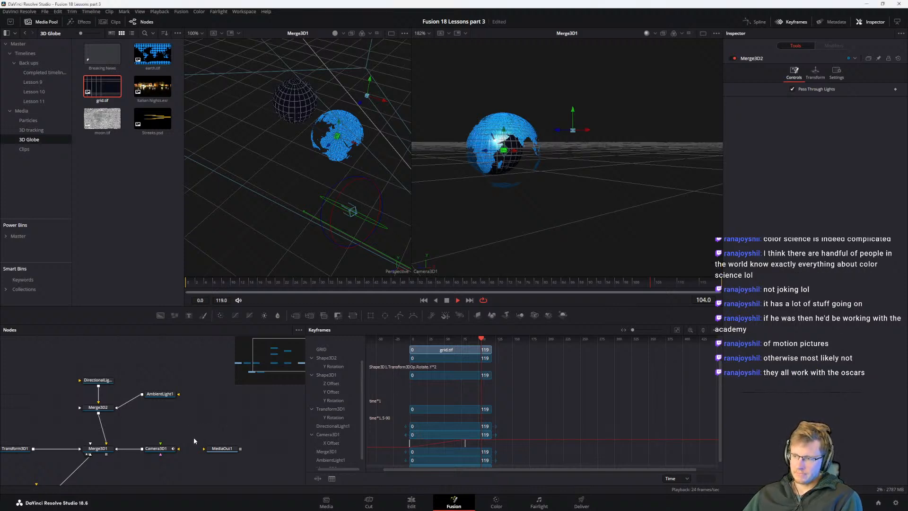
left_click_drag(197, 432, 211, 439)
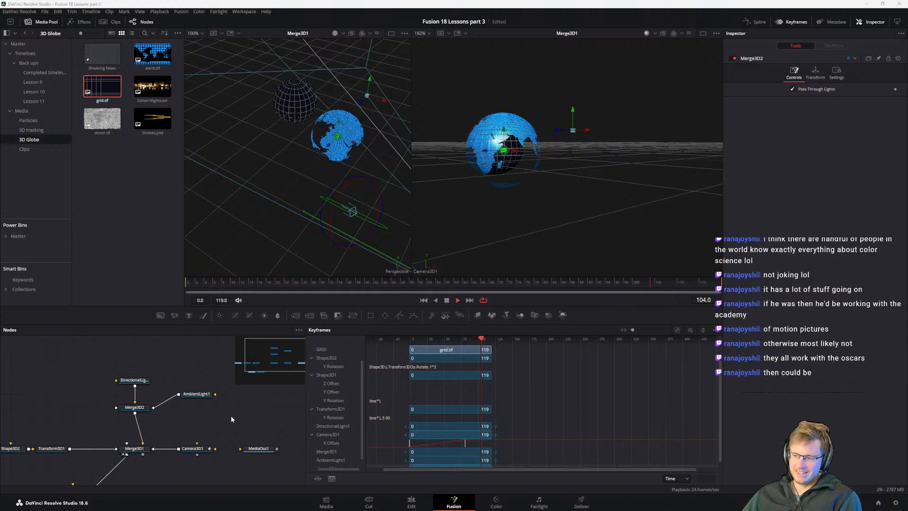
left_click_drag(219, 425, 208, 394)
left_click(203, 374)
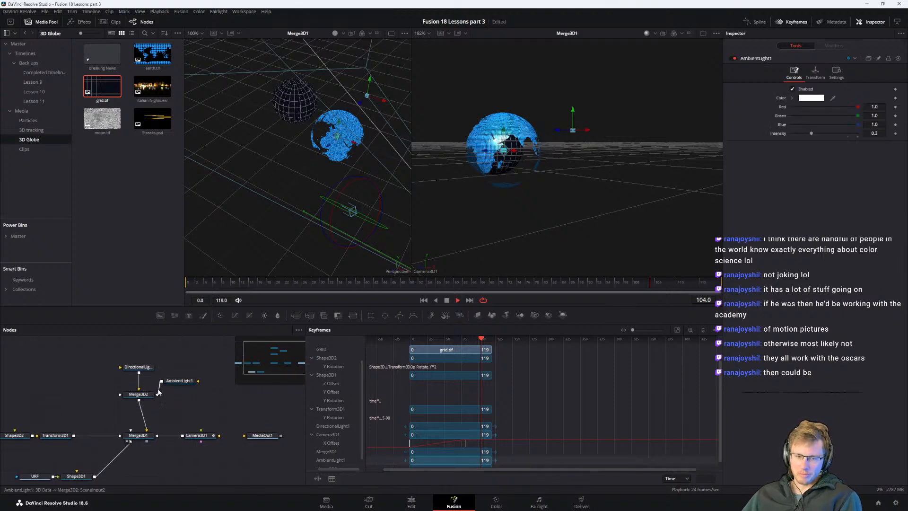
left_click_drag(138, 395, 138, 421)
left_click(229, 419)
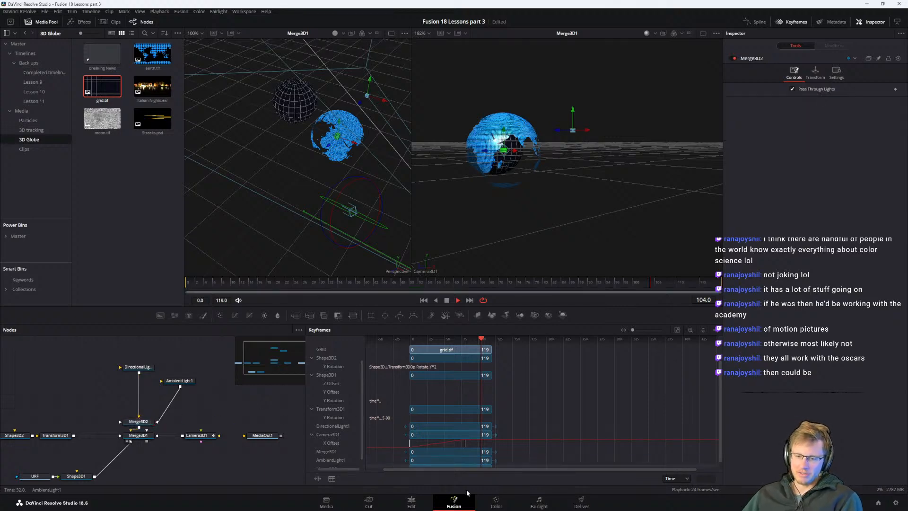
Step: View the Lesson 12-START beach clip on the Color page and open that clip's composition in Fusion
left_click(495, 502)
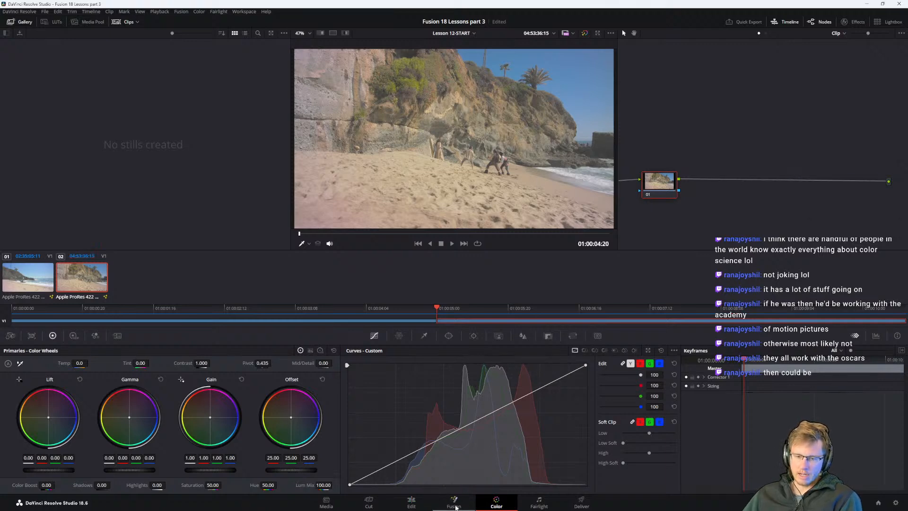
left_click(453, 500)
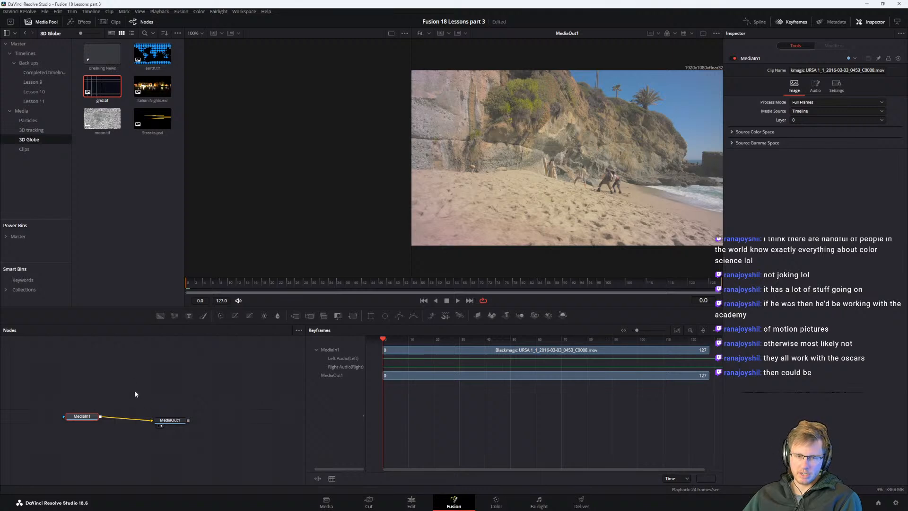
left_click(23, 12)
left_click(22, 13)
left_click(45, 13)
left_click(42, 14)
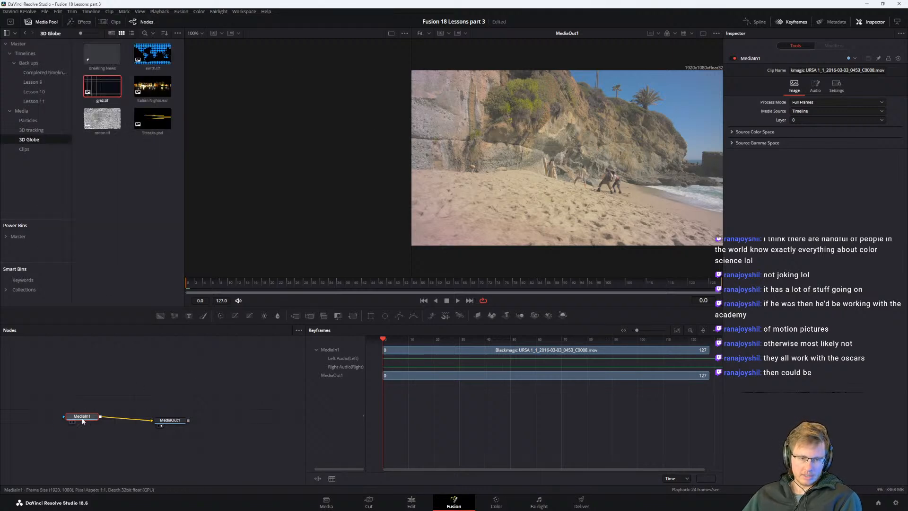
Step: Move MediaIn1 farther left of MediaOut1 in the beach clip's node graph and deselect it
left_click_drag(68, 416, 38, 422)
left_click(97, 412)
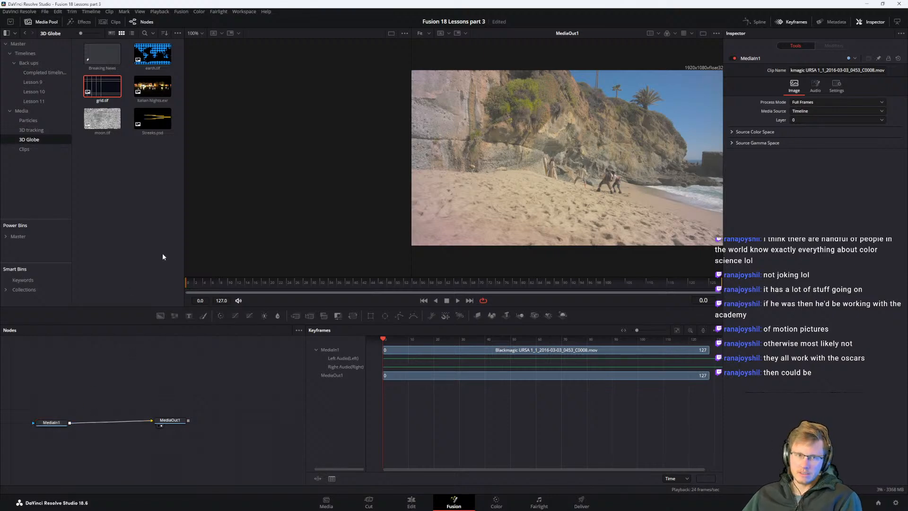
Step: Check the beach clip's node on the Color page, and return to Fusion to examine MediaIn1's source color and gamma settings
left_click(496, 502)
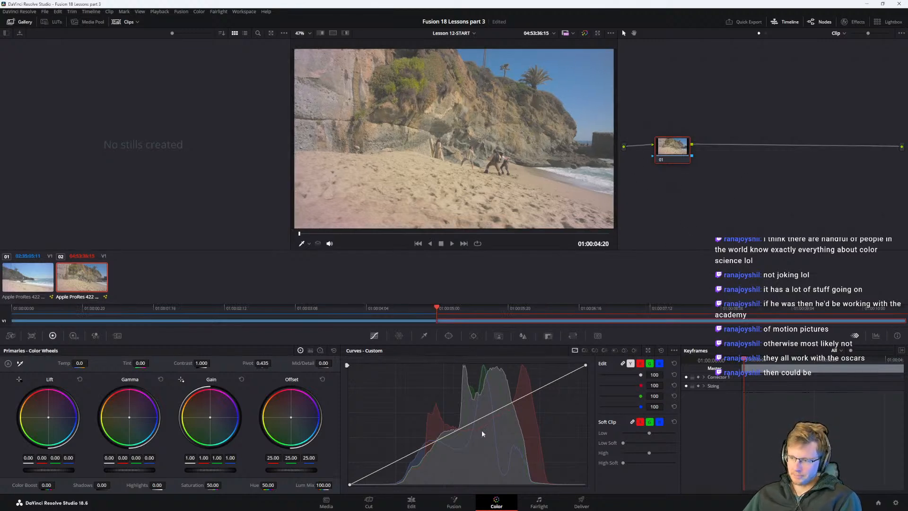
left_click(454, 502)
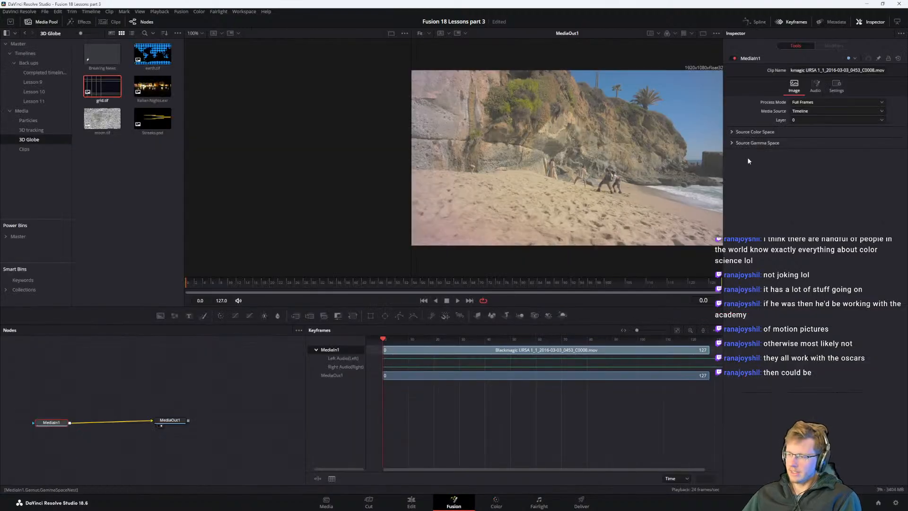
mouse_move(638, 510)
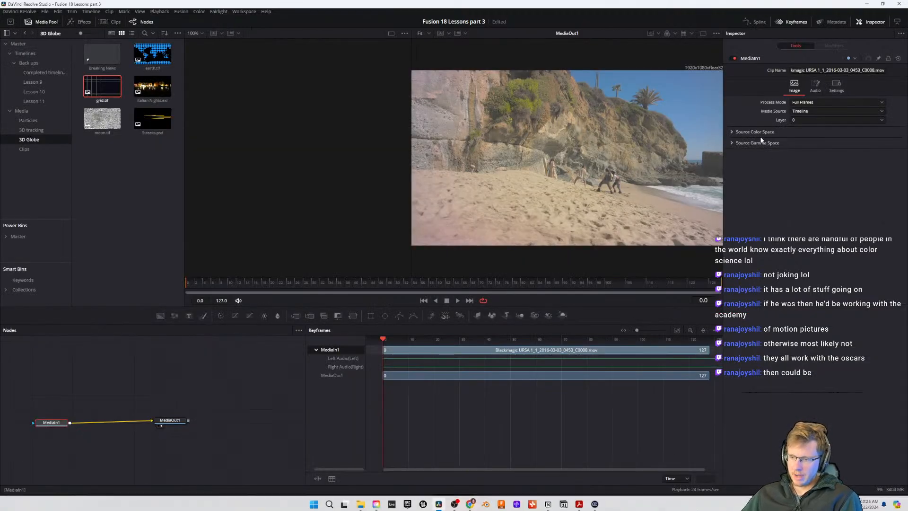